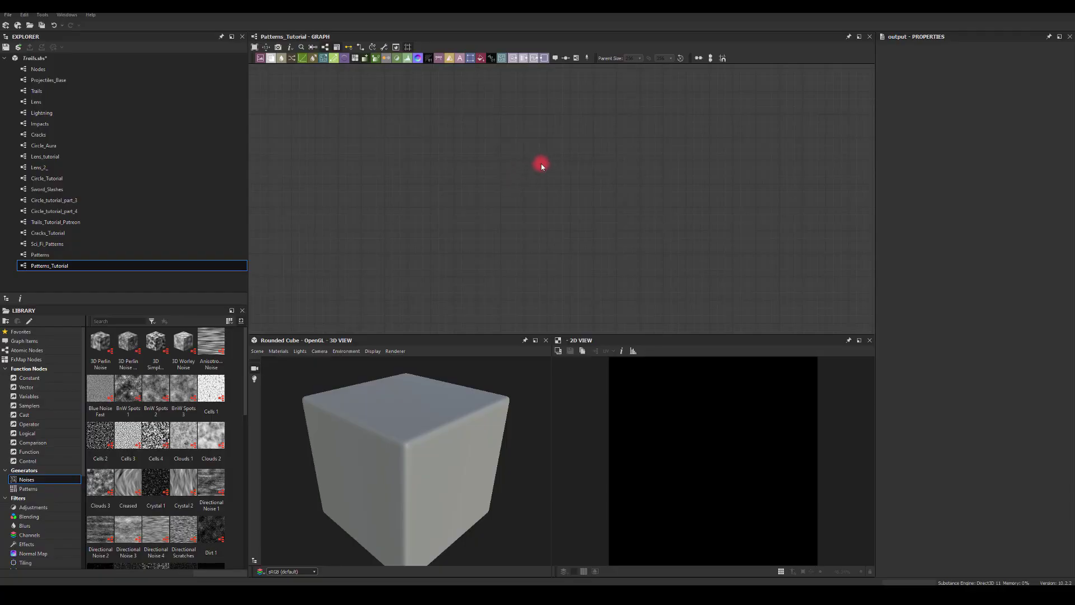
Add a Cube 3D node to the empty graph
key(space)
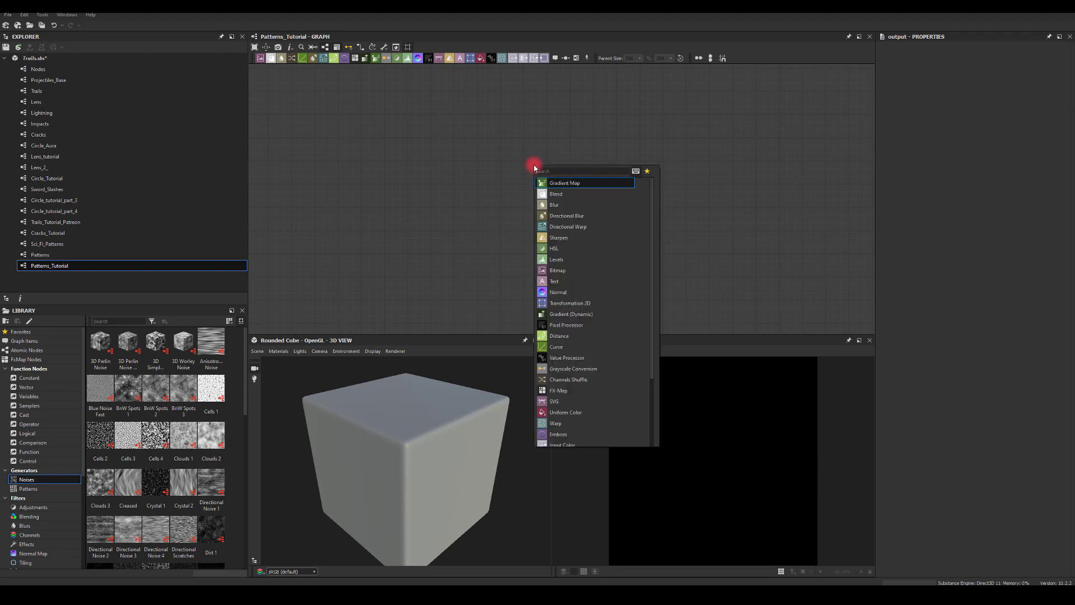
text(cub)
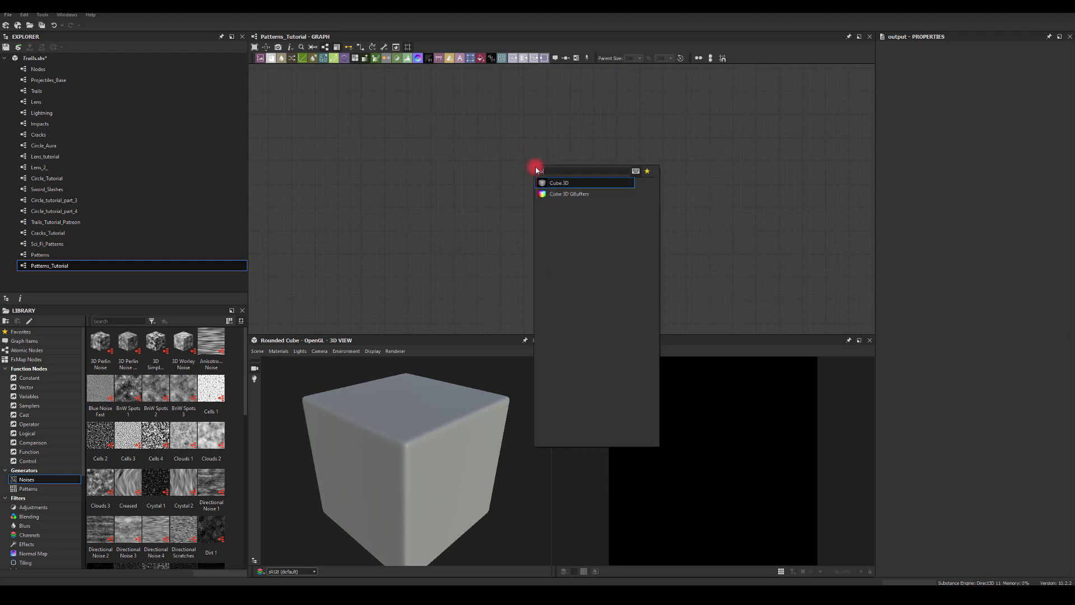
click(556, 183)
Add a Tile Sampler node and feed the Cube 3D output into its Pattern Input 1 instead of the Background Input
drag(537, 167, 600, 135)
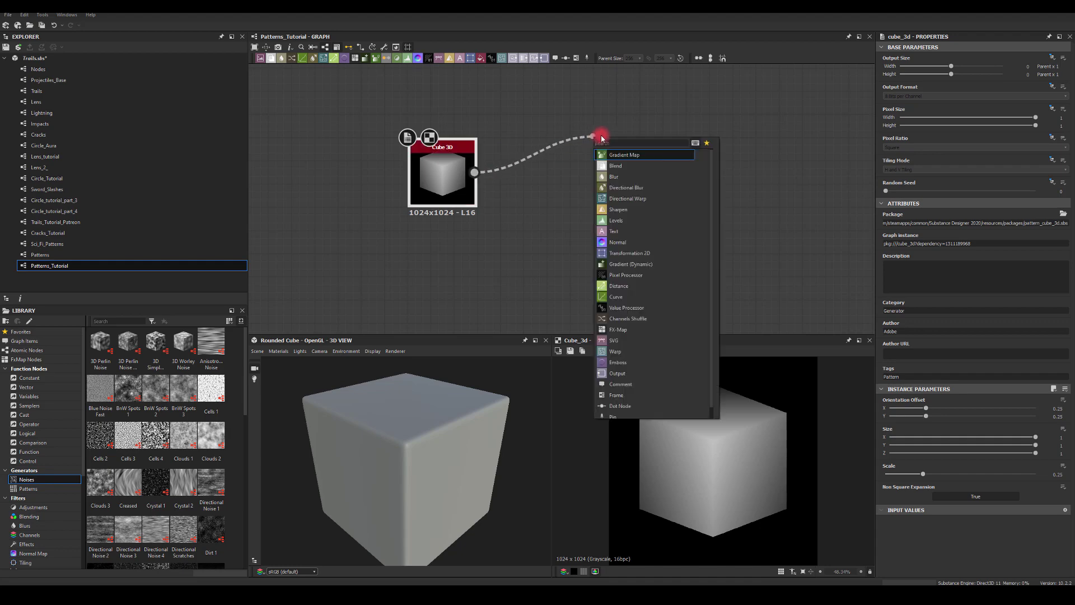
text(torial)
click(617, 176)
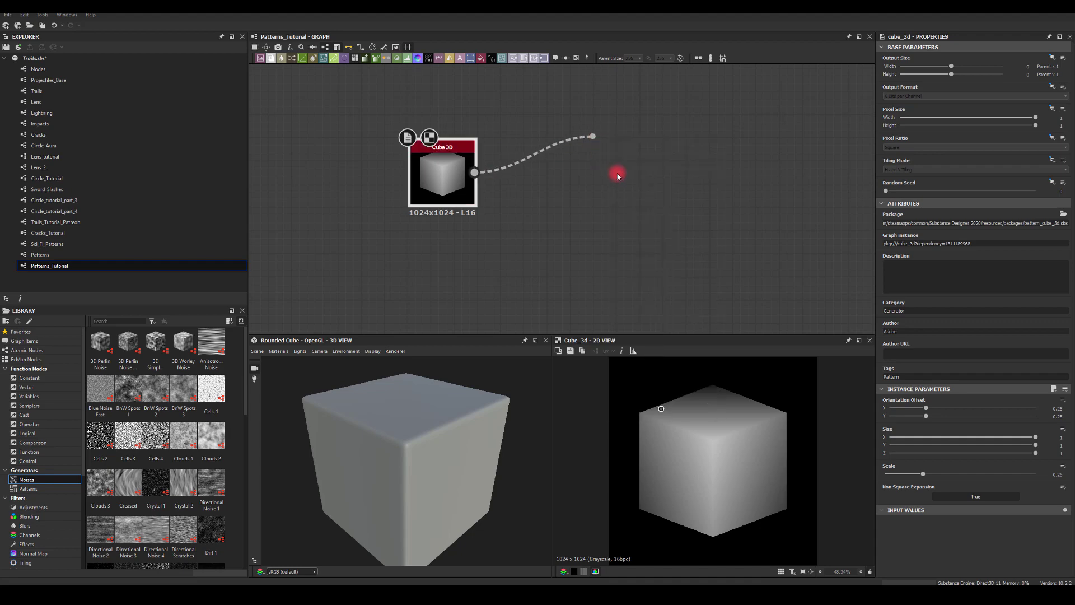
drag(617, 165, 687, 223)
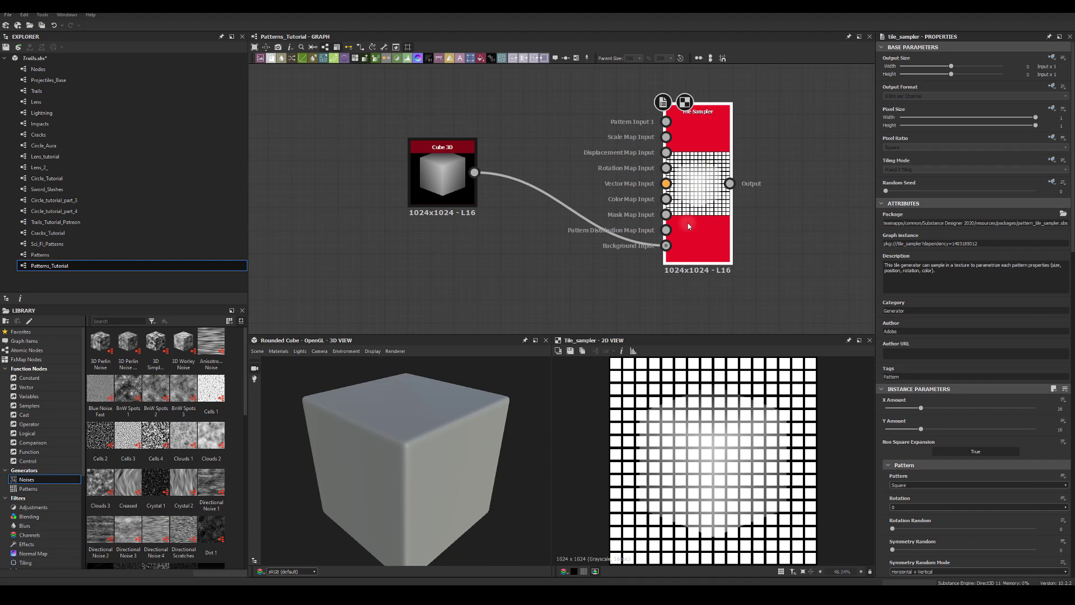
double_click(668, 247)
drag(474, 174, 666, 121)
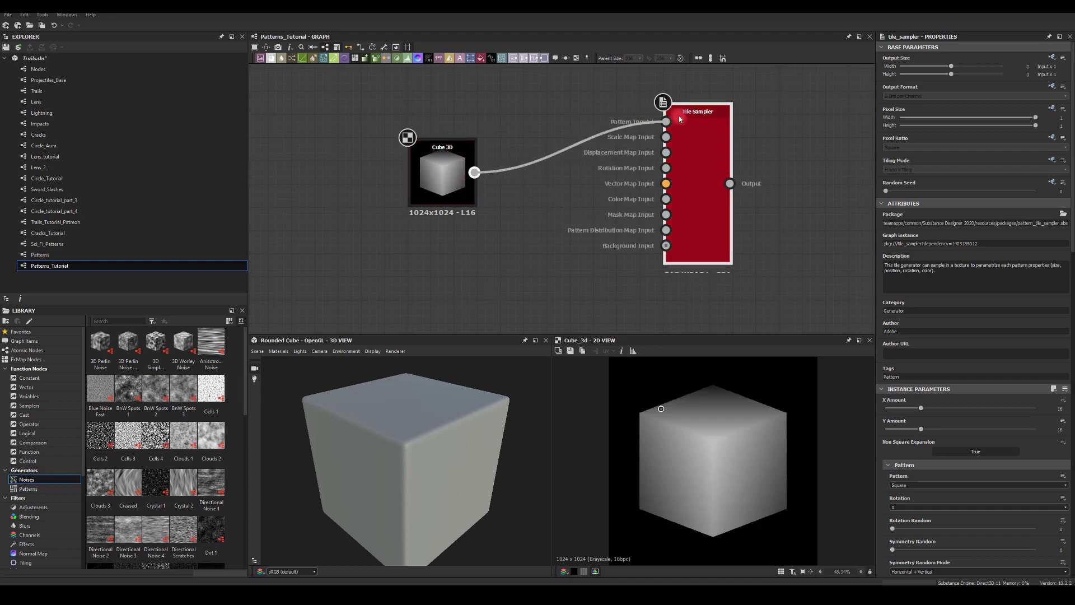
double_click(697, 167)
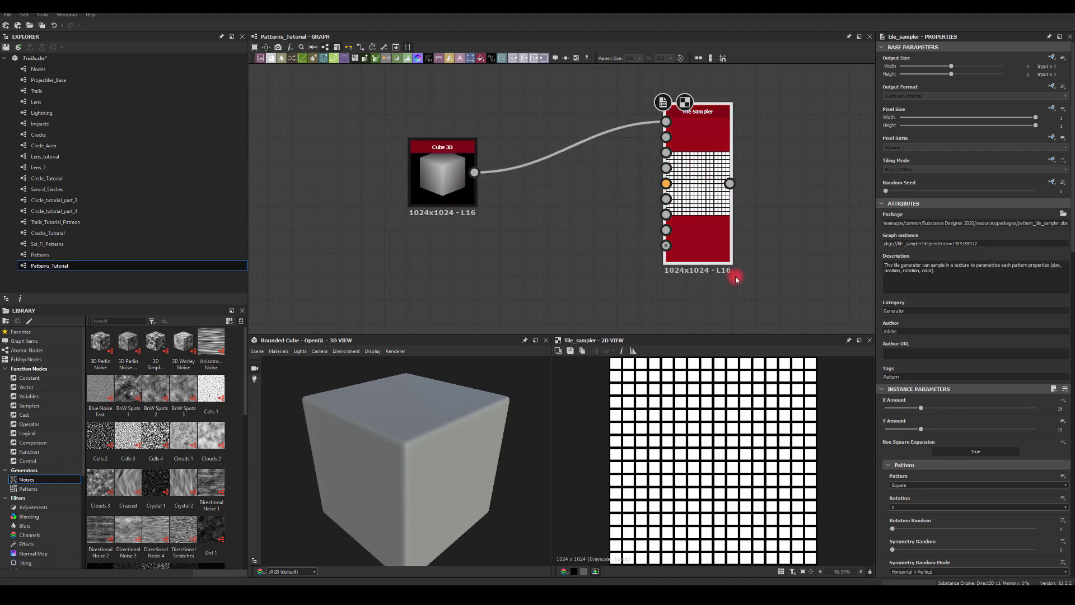
Set the Tile Sampler's Pattern to Pattern Input and both its X Amount and Y Amount to 6
click(904, 490)
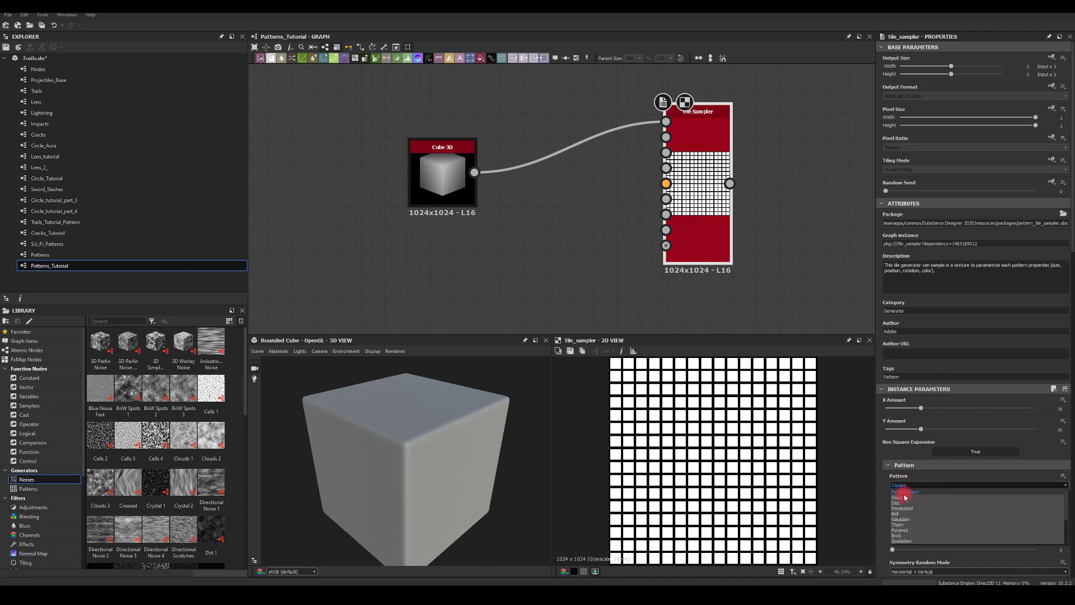
click(904, 493)
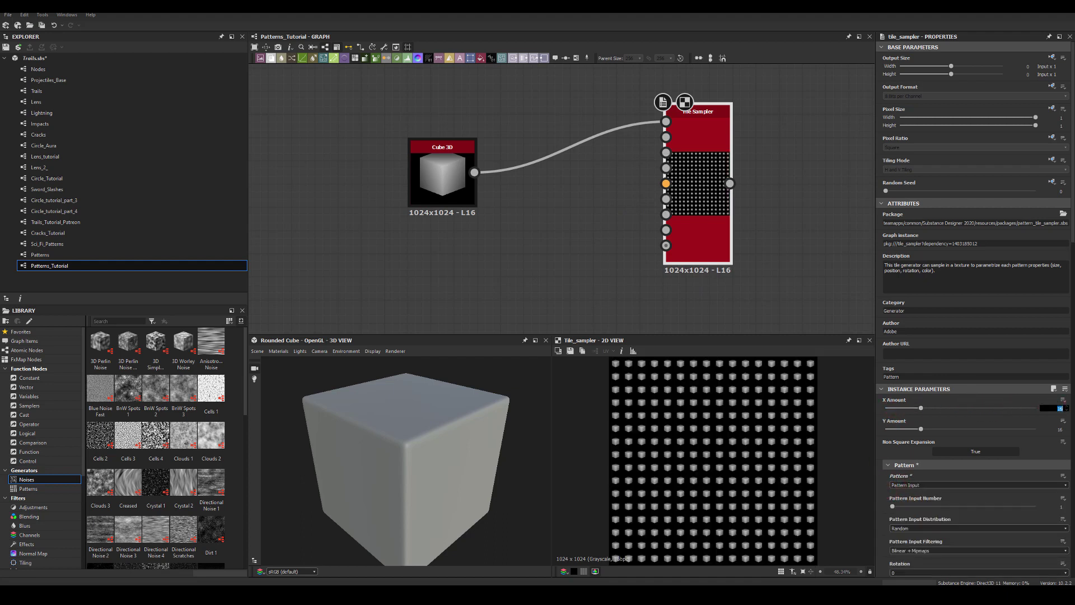
text(6)
key(Return)
click(1057, 429)
text(6)
key(Return)
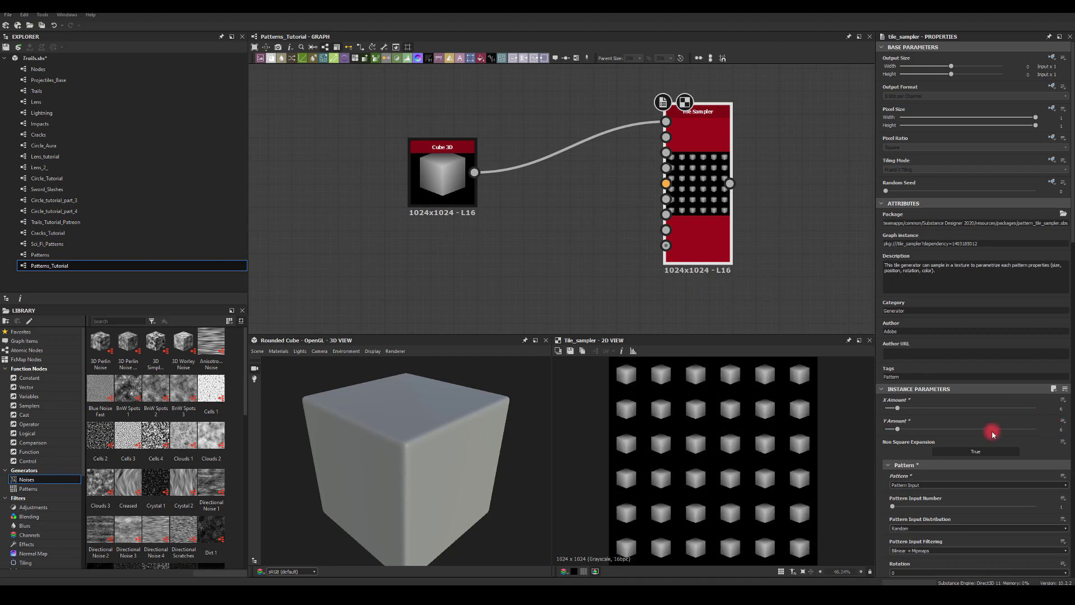
Set the Tile Sampler's Scale to about 5.82, Scale Random to 0.67, and Size Random to about 0.47 in X and 0.41 in Y
scroll(924, 439, down, 6)
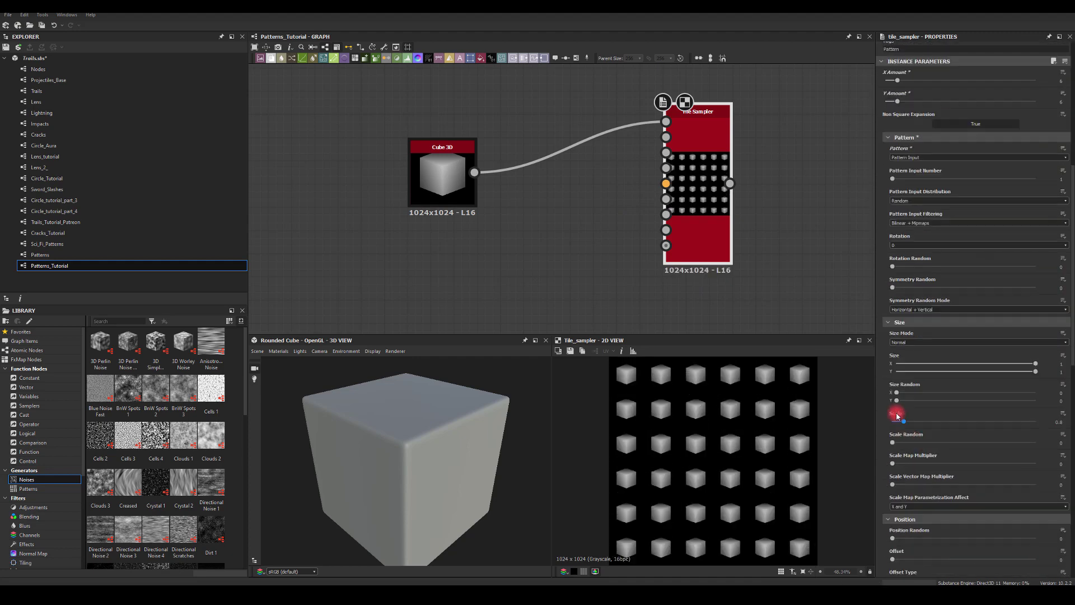
drag(902, 424, 986, 443)
drag(896, 393, 961, 398)
drag(897, 401, 976, 435)
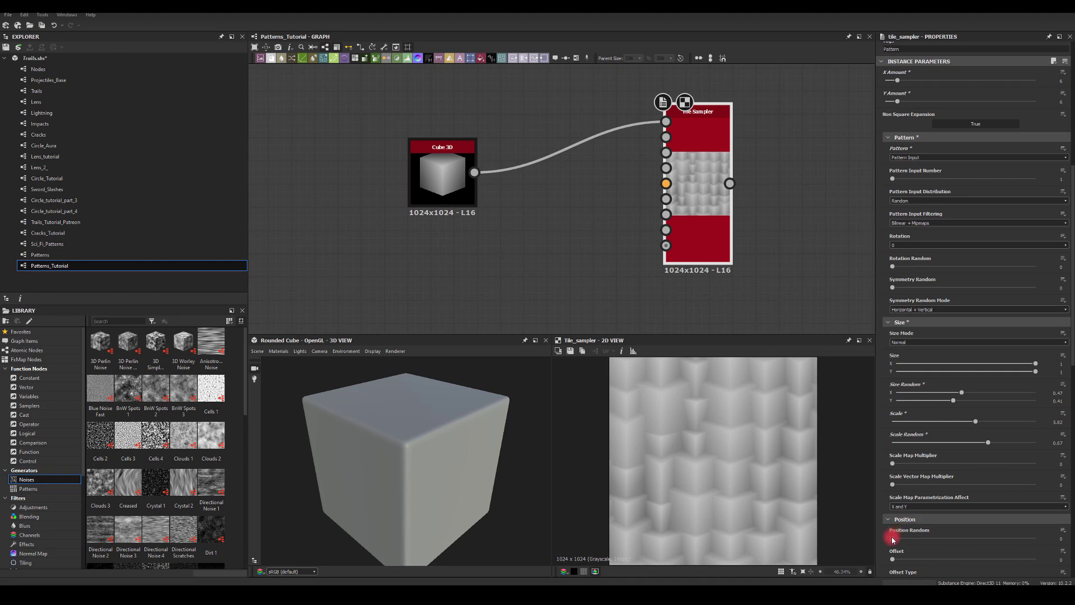
Set the Tile Sampler's Position Random to 10 and its Offset to 0.5
drag(893, 538, 1044, 540)
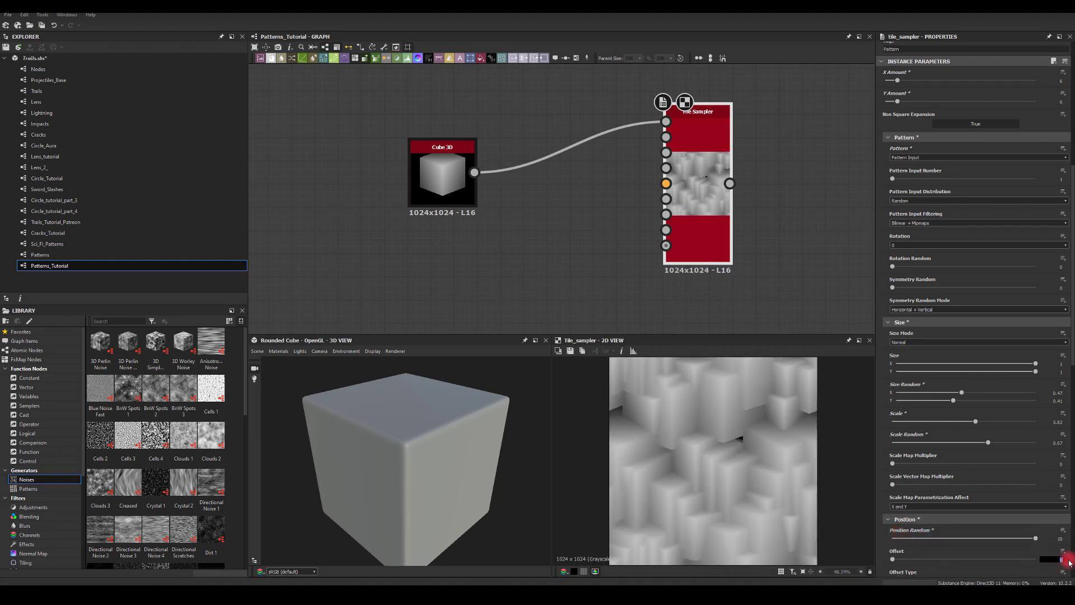
text(0.5)
key(Return)
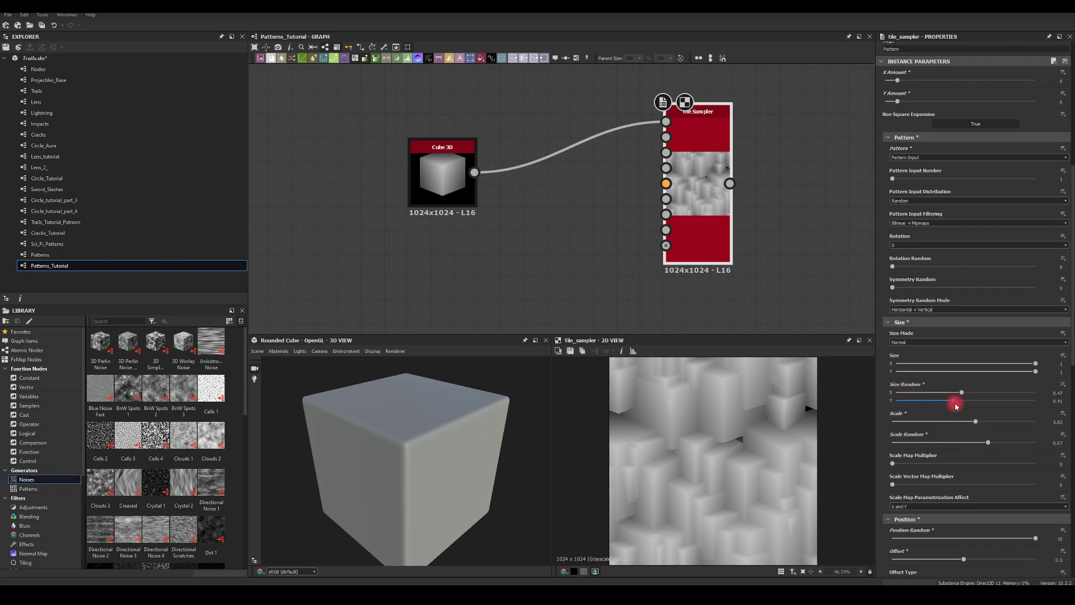
Set the Tile Sampler's Size Random to 0.5 in X and 0 in Y, raise Scale to about 9.04, and move the node closer to the cube
drag(953, 402, 882, 400)
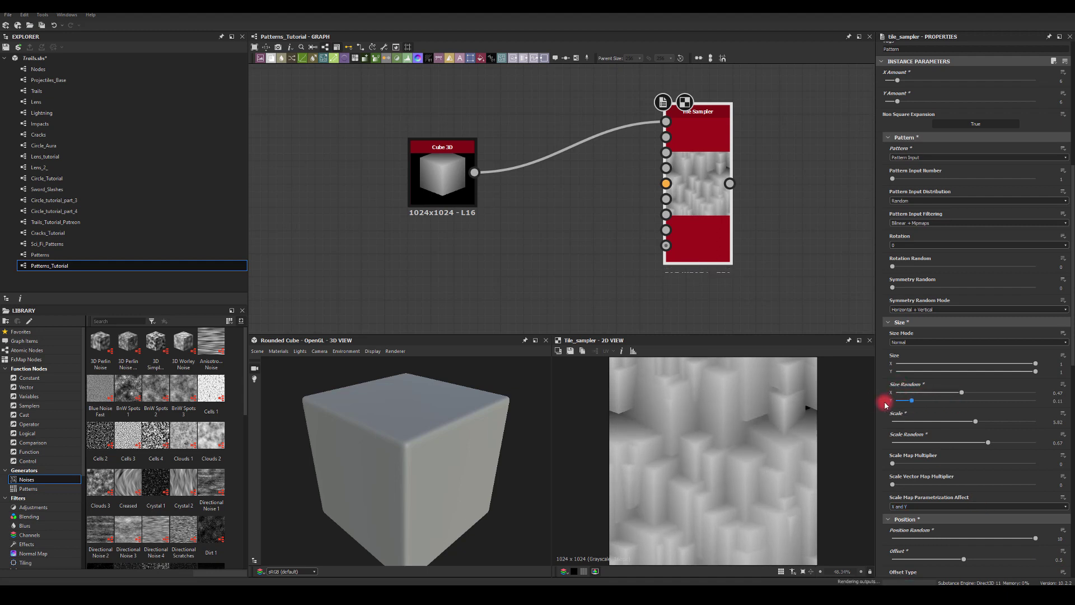
mouse_move(962, 392)
mouse_down()
mouse_move(1013, 392)
mouse_move(978, 395)
mouse_up()
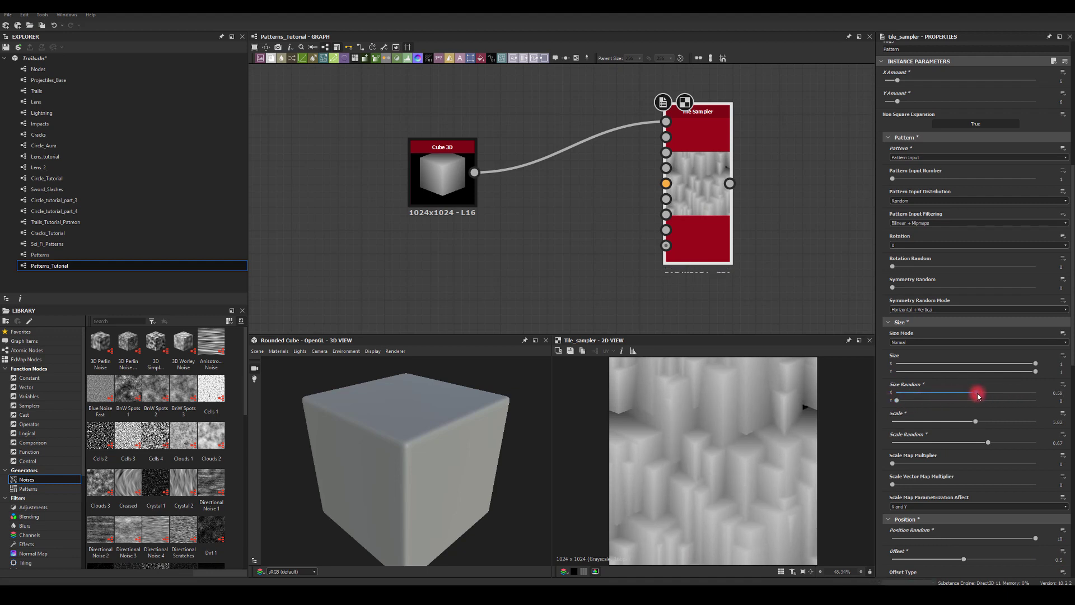
click(1049, 393)
text(0.5)
key(Return)
mouse_move(974, 428)
mouse_down()
mouse_move(961, 424)
mouse_move(1022, 429)
mouse_up()
drag(720, 247, 673, 258)
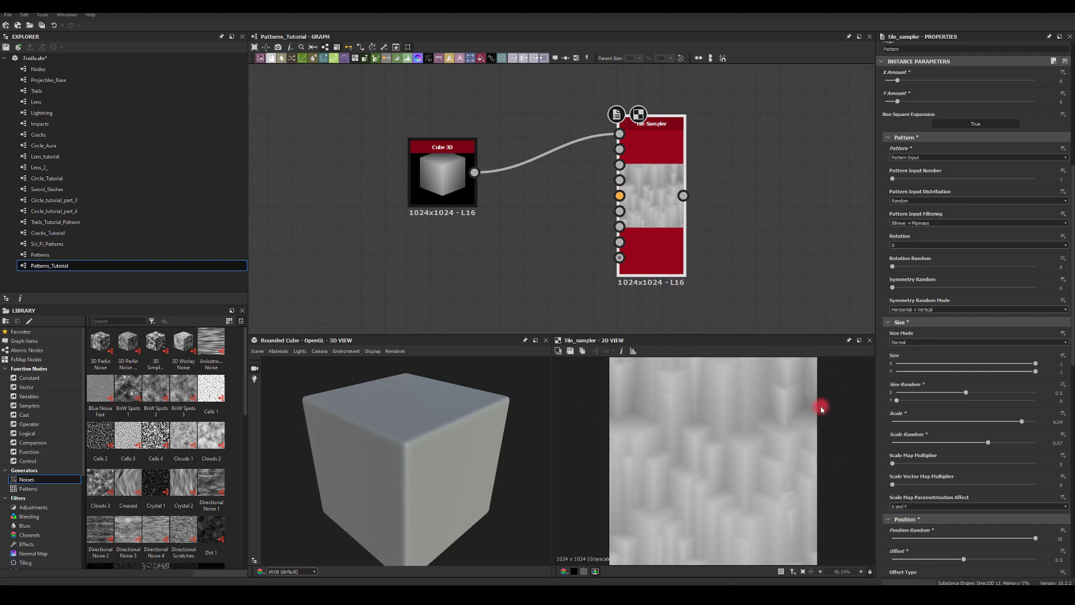
Add an Edge Detect node connected to the Tile Sampler's output
drag(682, 196, 760, 177)
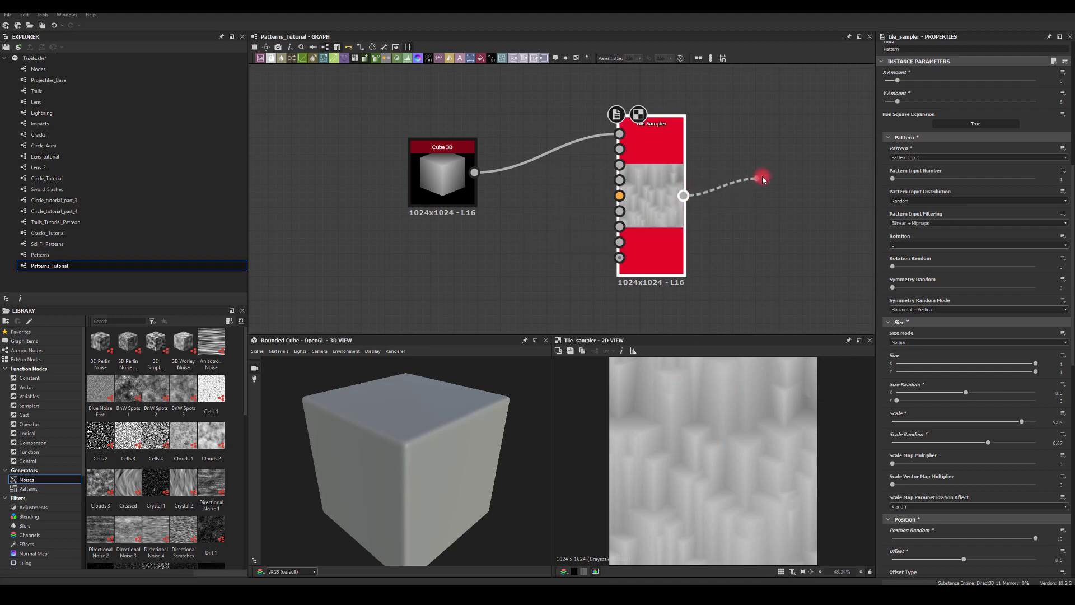
double_click(787, 179)
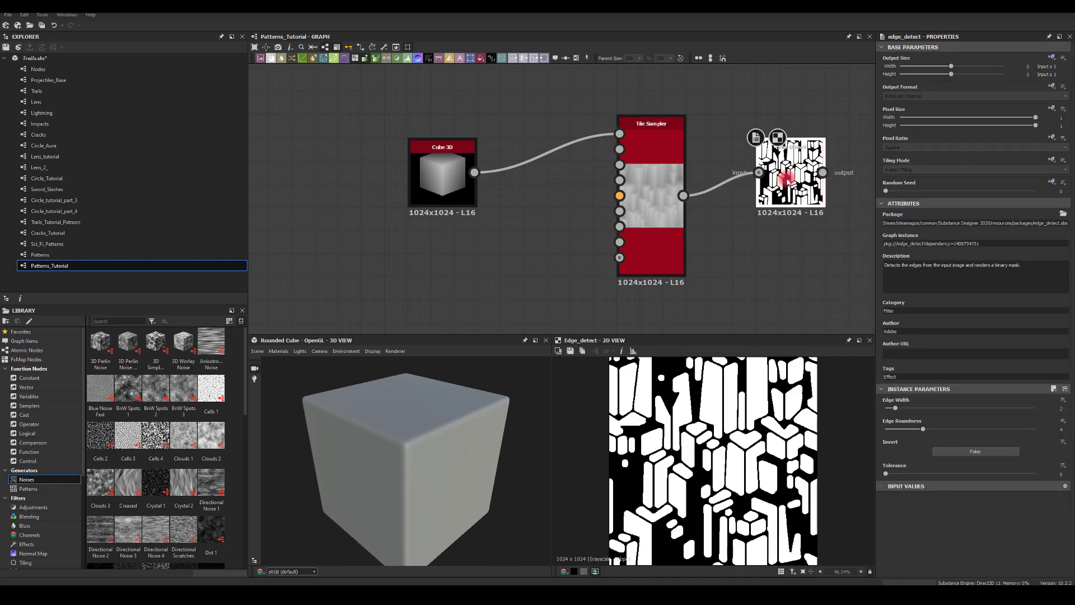
middle_drag(780, 233, 701, 237)
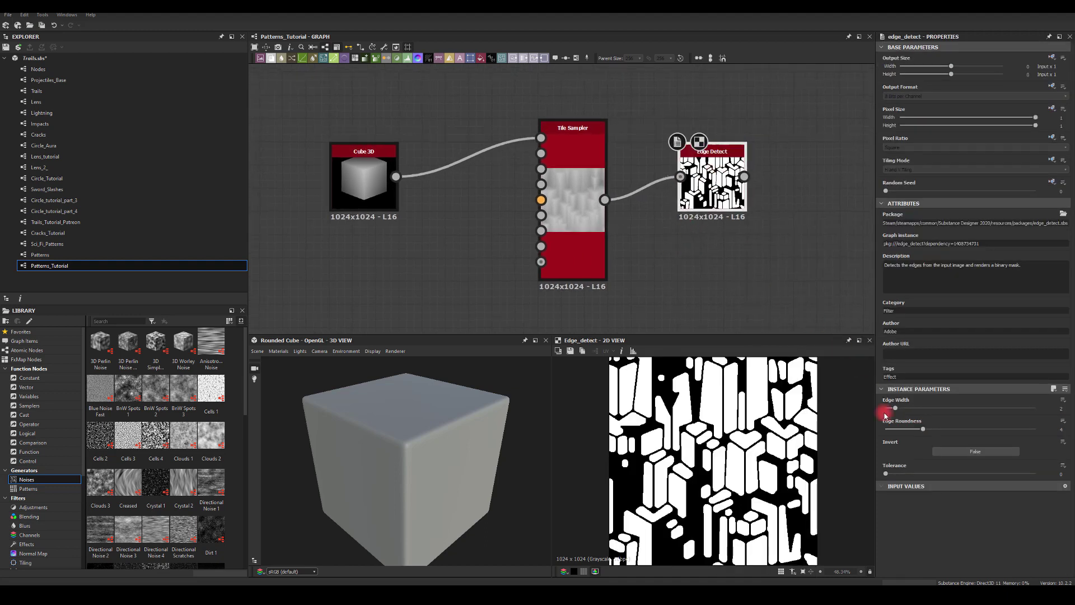
Invert the Edge Detect result, with Edge Width about 2.26 and Edge Roundness about 1.52, and place the node nearer the Tile Sampler
drag(922, 432, 901, 433)
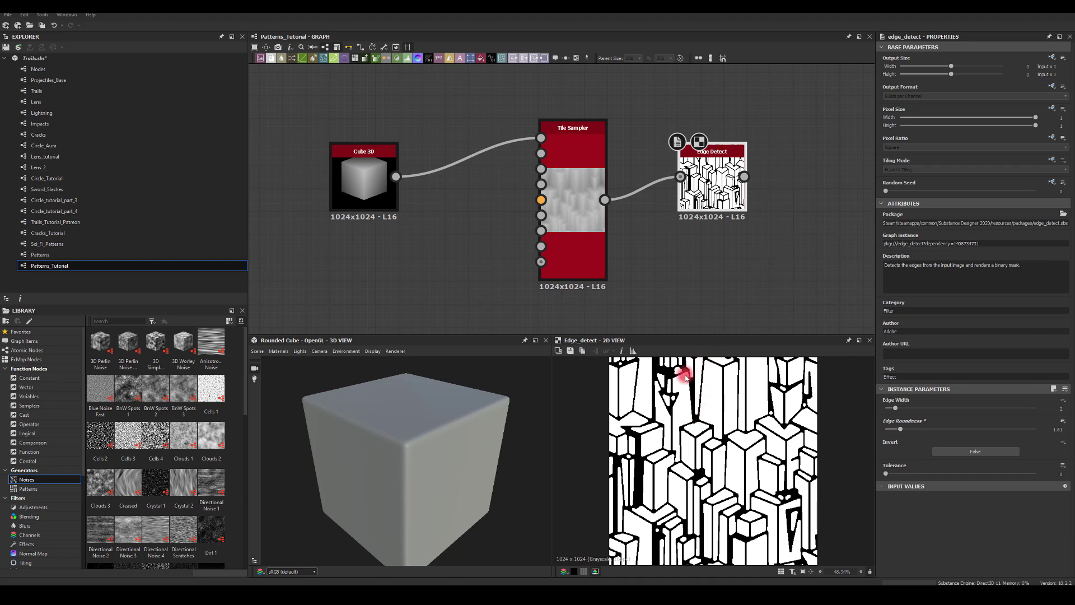
drag(742, 221, 719, 233)
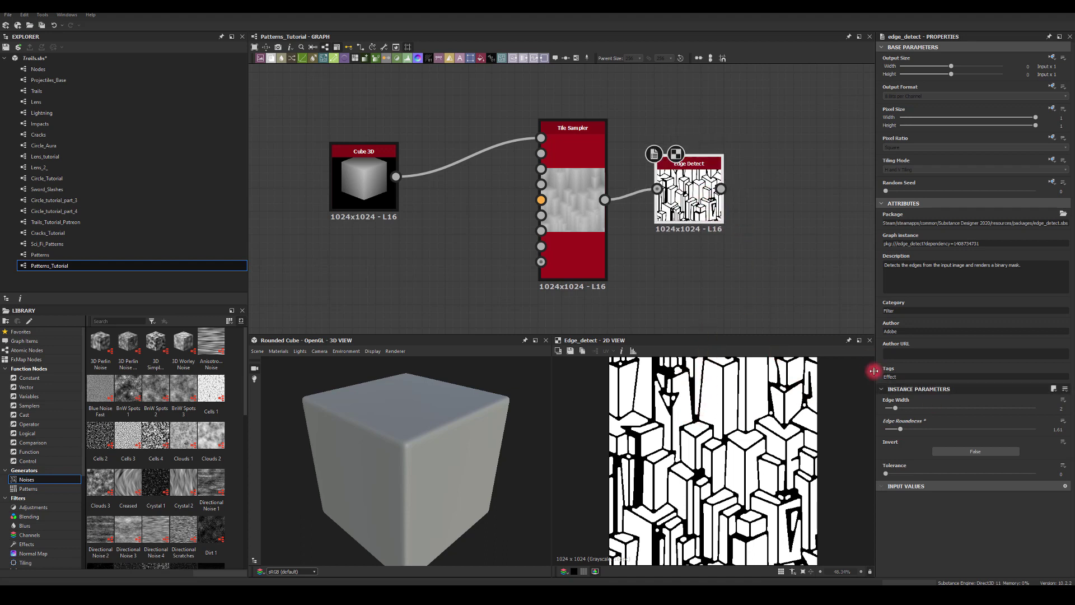
click(941, 450)
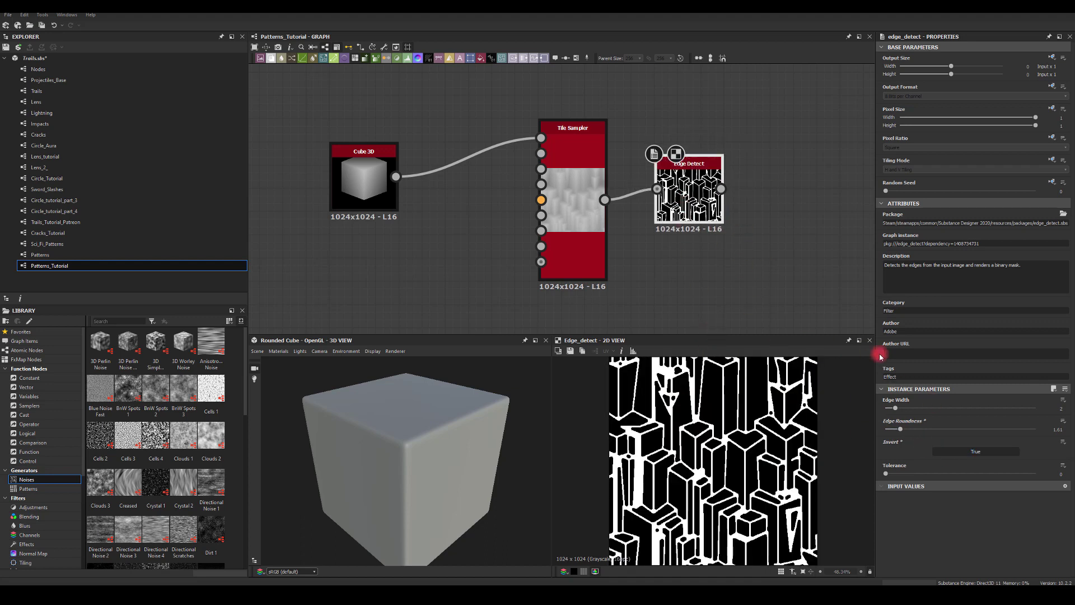
drag(896, 408, 899, 431)
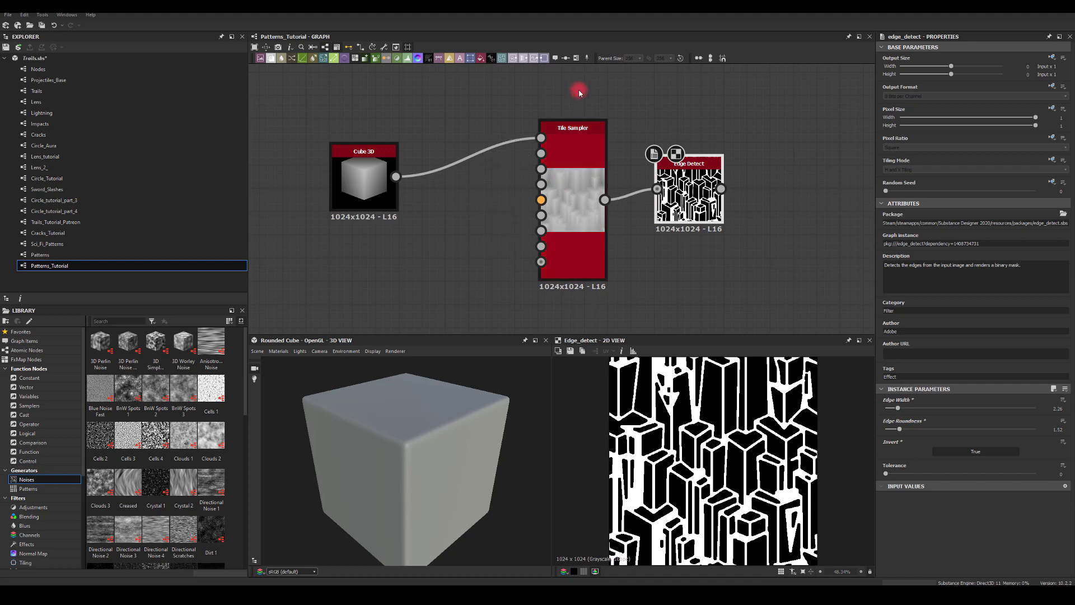
Change the Tile Sampler's X Amount to 8 and Y Amount to 5 for narrower, taller blocks
click(576, 140)
click(731, 251)
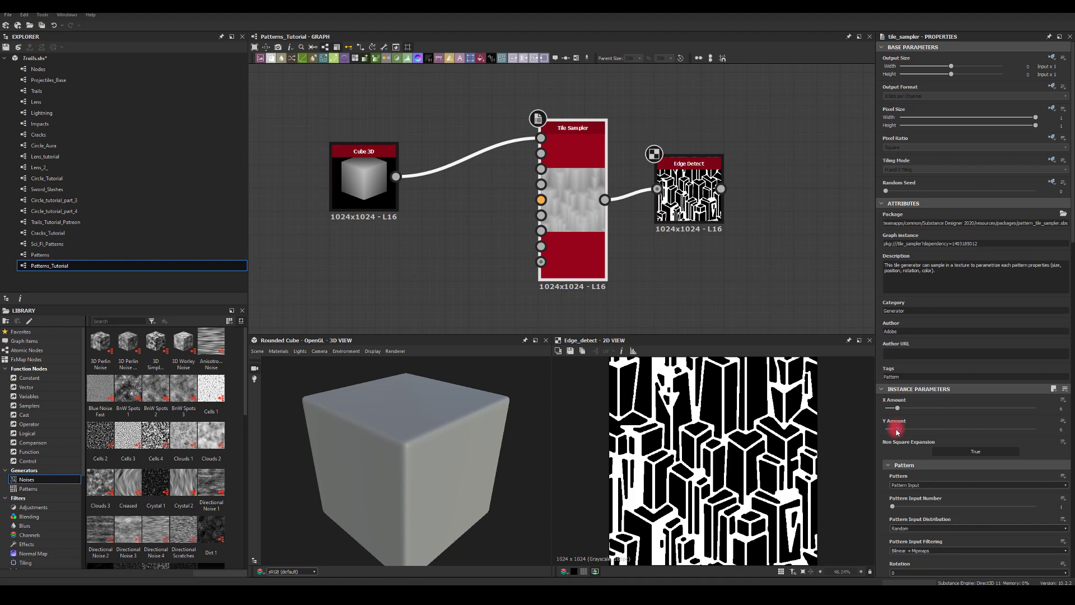
mouse_move(896, 430)
mouse_down()
mouse_move(899, 410)
mouse_move(895, 432)
mouse_up()
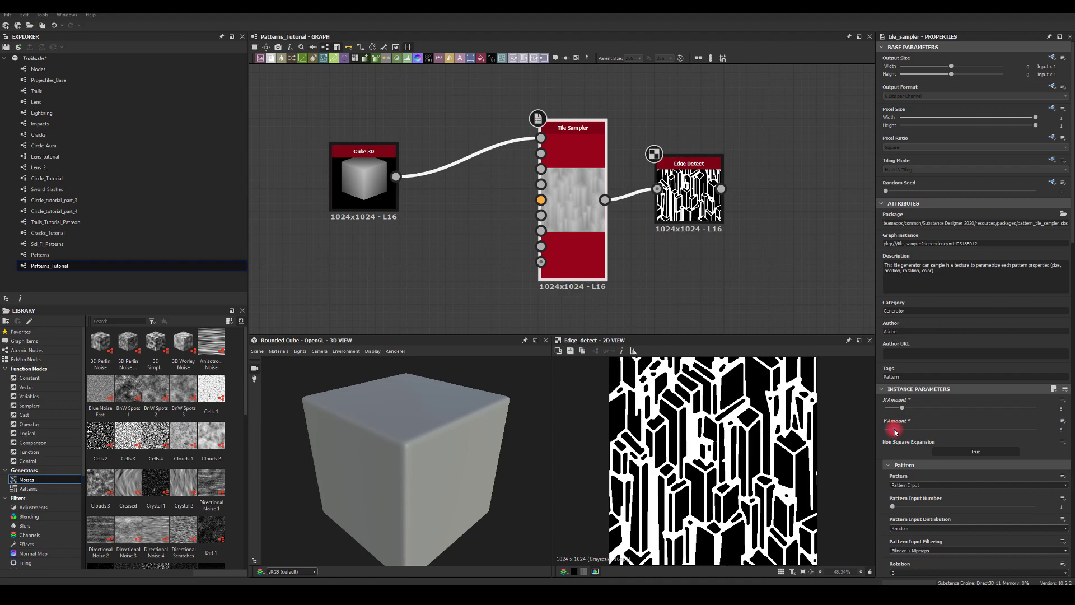
Adjust the Edge Detect node to an Edge Width of about 2.3 and an Edge Roundness of about 2.2
click(685, 178)
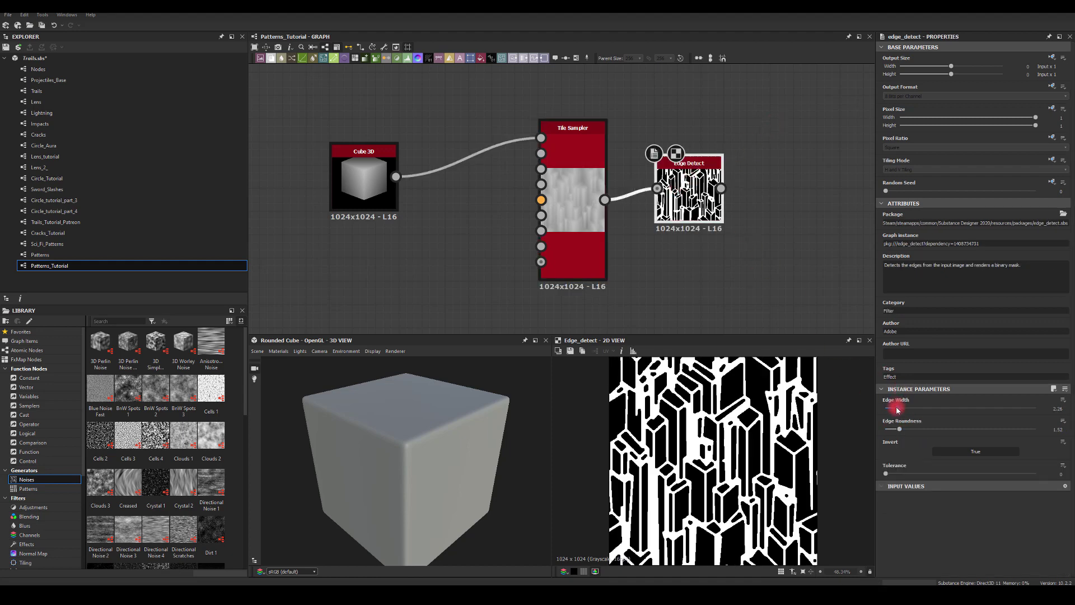
mouse_move(896, 410)
mouse_down()
mouse_move(919, 435)
mouse_move(866, 436)
mouse_move(910, 436)
mouse_move(895, 435)
mouse_move(907, 437)
mouse_move(897, 413)
mouse_up()
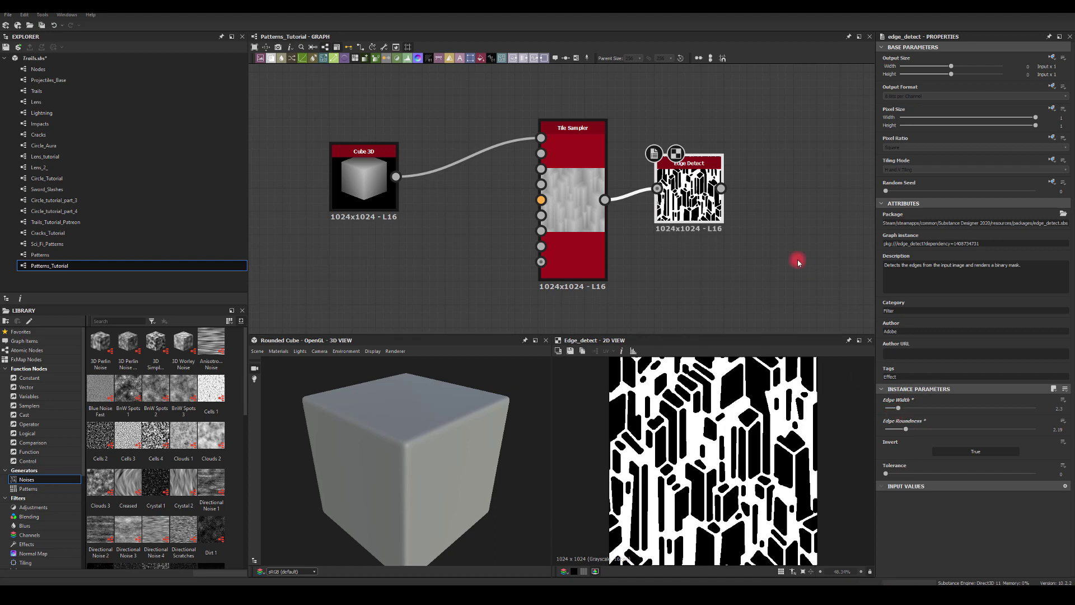
Add a second Edge Detect node after the first, with Edge Width about 1.67, Edge Roundness 0 and Invert set to True
middle_drag(720, 236, 639, 228)
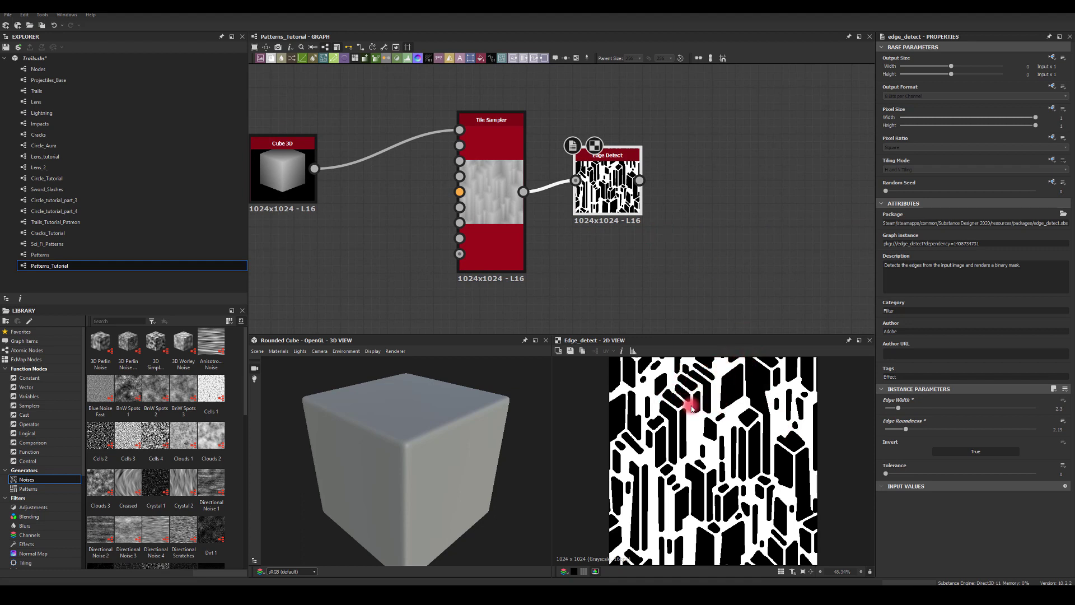
drag(614, 172, 709, 189)
text(edge)
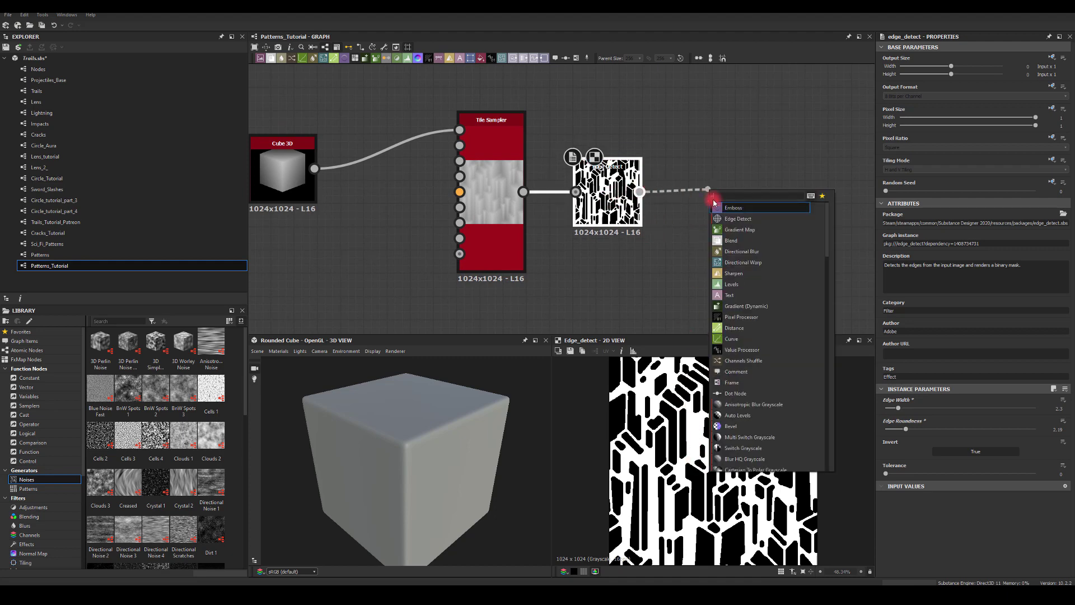
click(728, 210)
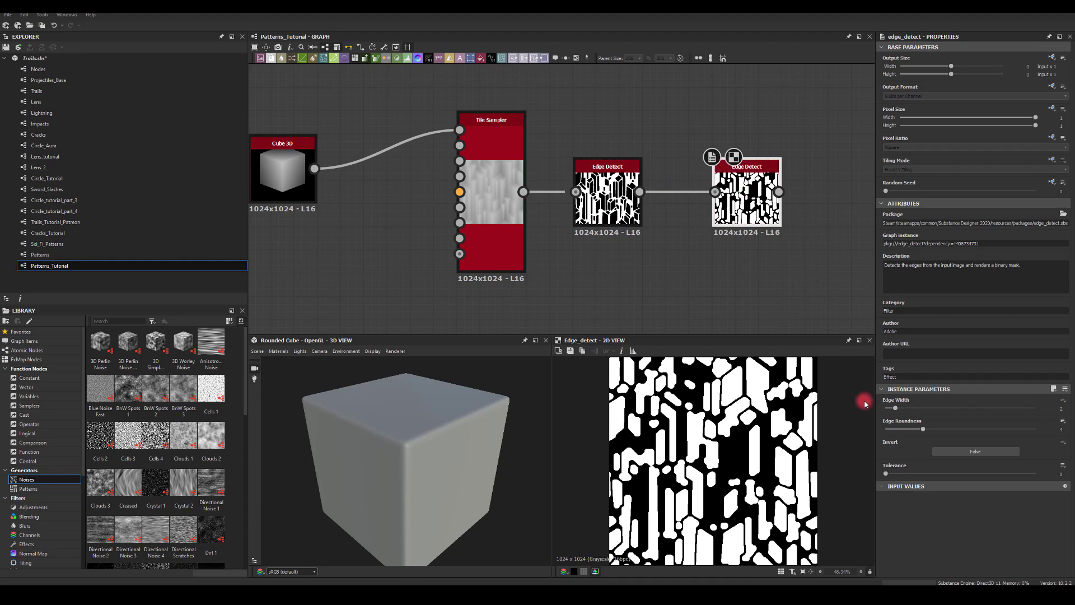
drag(898, 411, 829, 402)
click(942, 452)
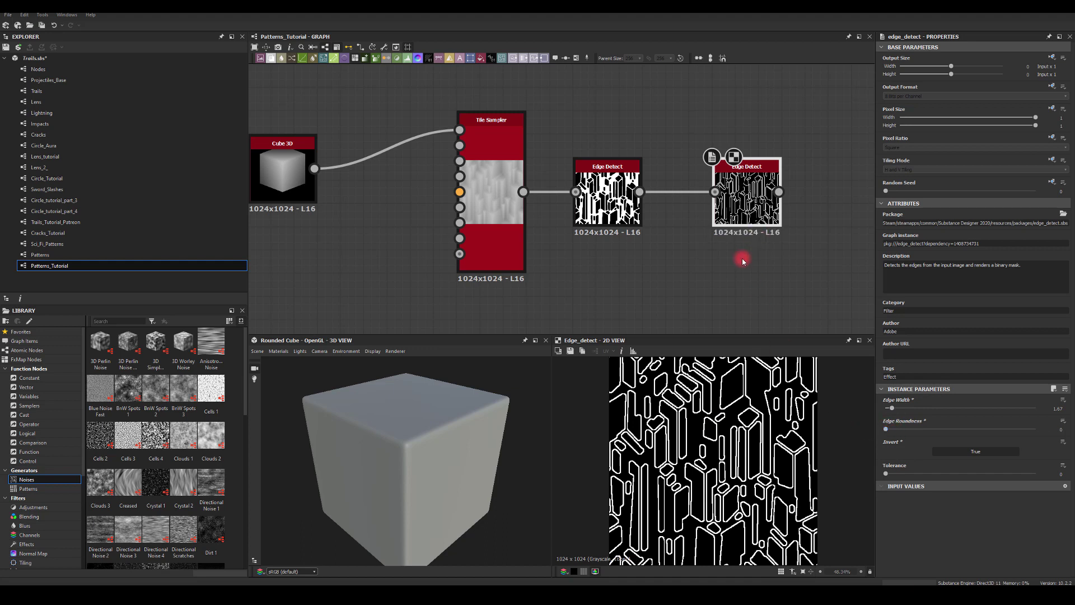
Move the second Edge Detect node up and place a duplicate of it below, fed by the first Edge Detect node
middle_drag(742, 261, 645, 253)
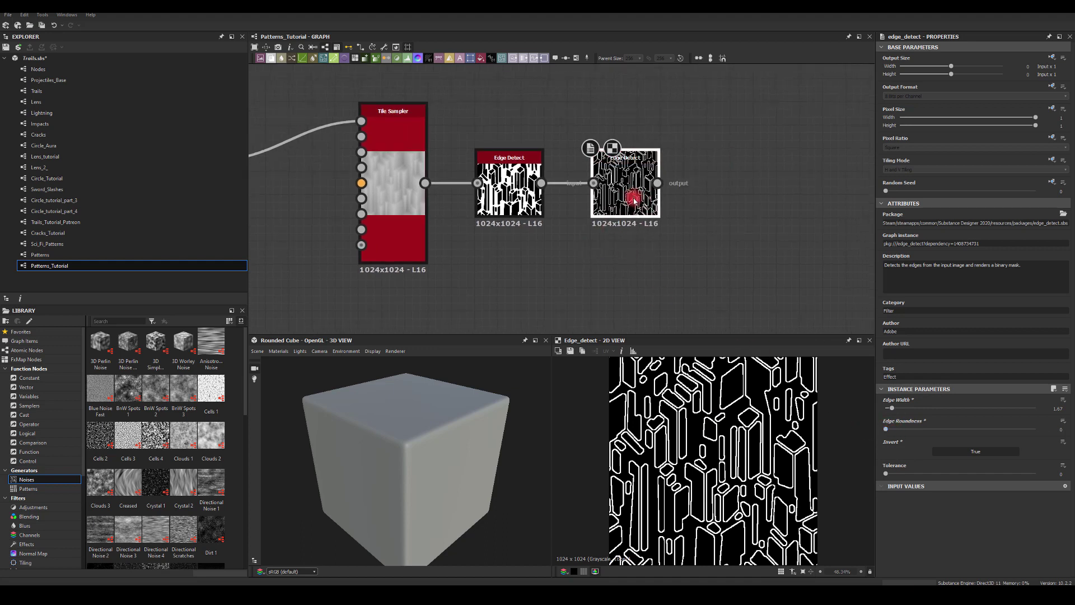
drag(619, 199, 640, 161)
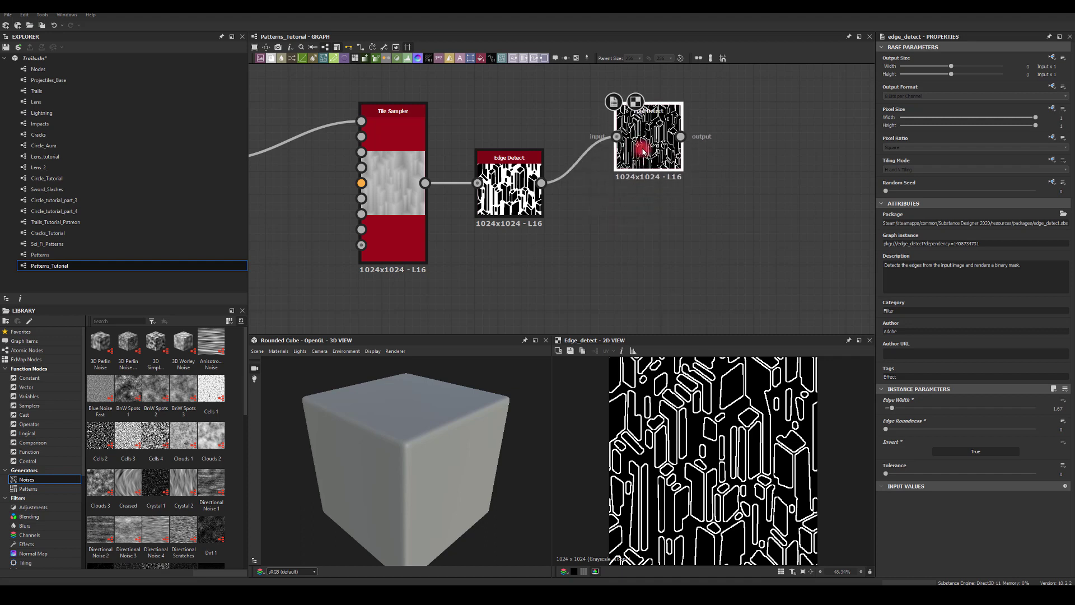
click(640, 237)
key(ctrl+v)
drag(573, 211, 641, 258)
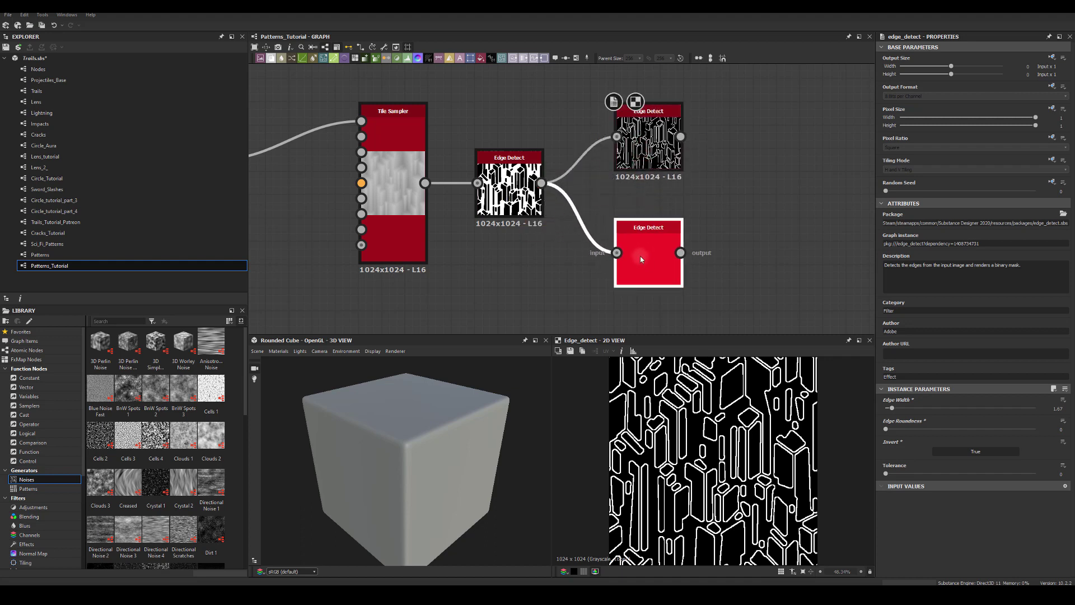
Set the lower duplicated Edge Detect node's Edge Width to 1 and preview its output in the 2D view
click(864, 404)
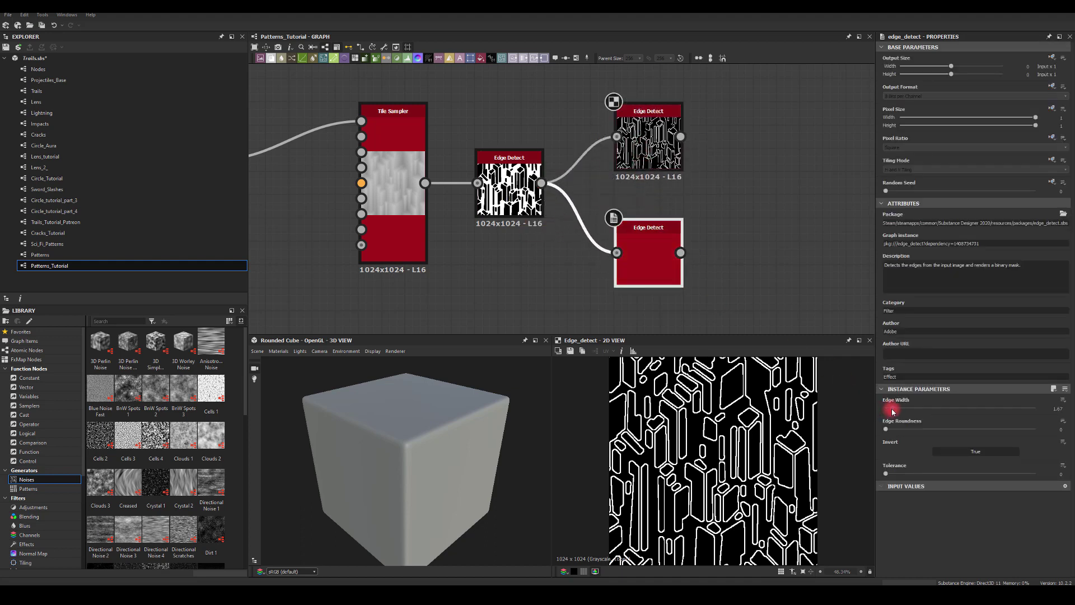
double_click(664, 273)
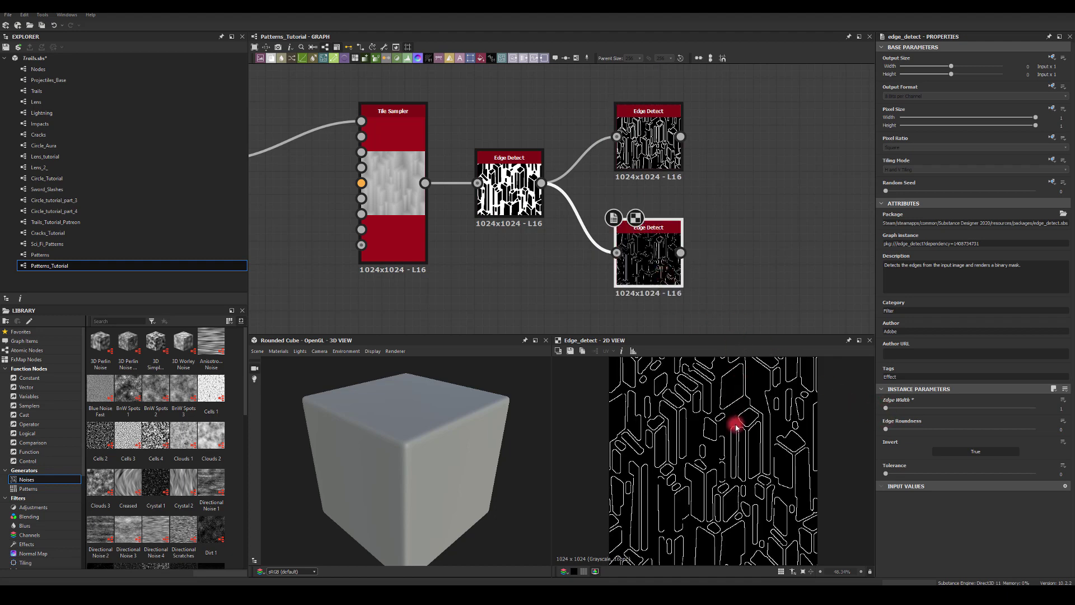
scroll(736, 428, up, 2)
scroll(742, 253, down, 2)
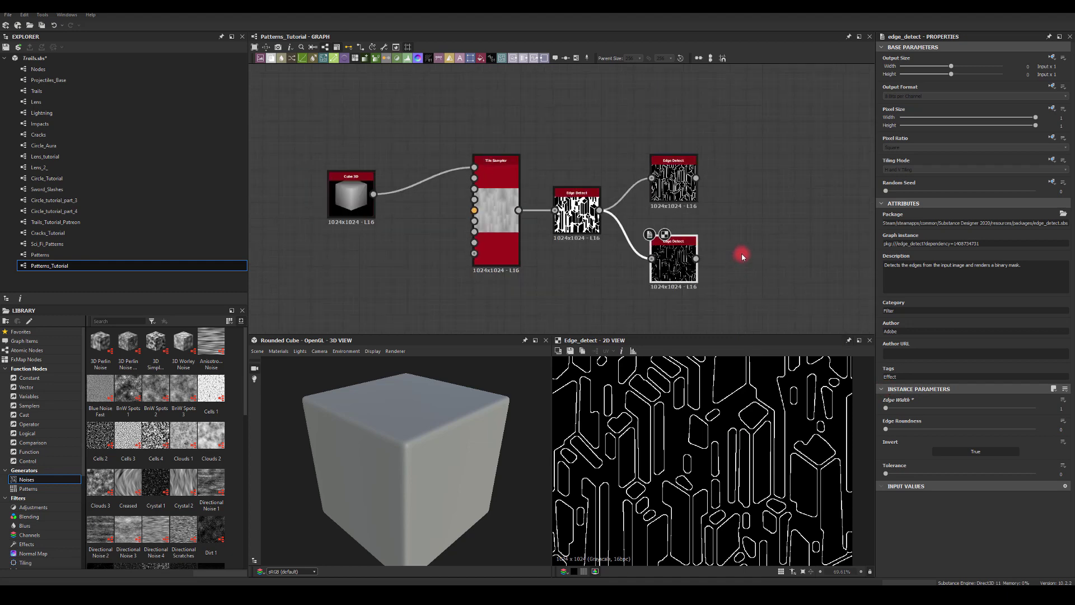
Add another Edge Detect node after the upper one, with Edge Width 1, Edge Roundness 0 and Invert set to True
middle_drag(741, 253, 674, 236)
click(618, 163)
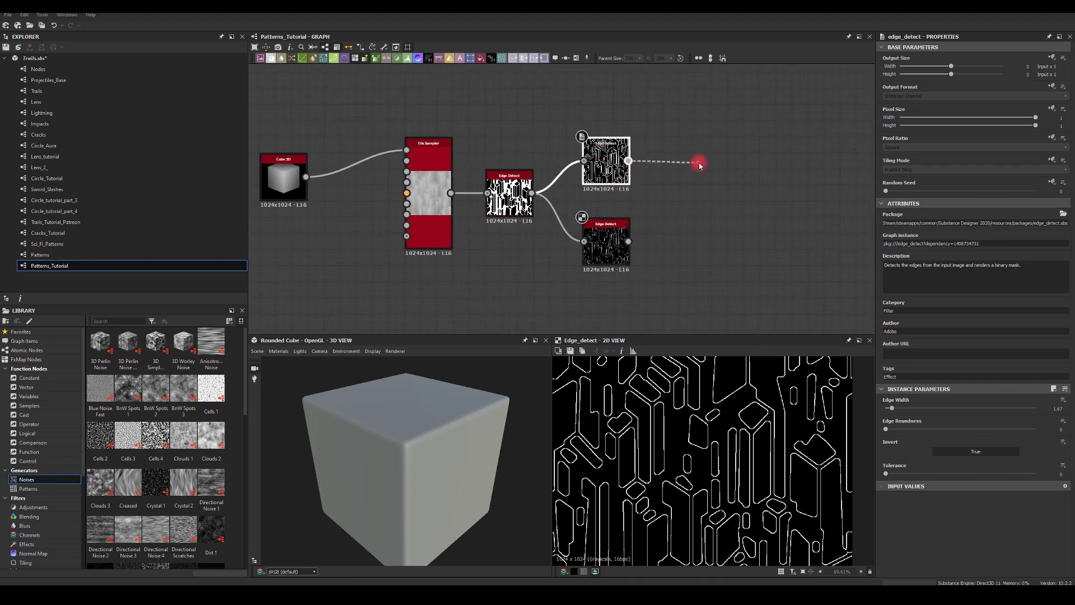
drag(699, 163, 698, 162)
text(edge)
key(Return)
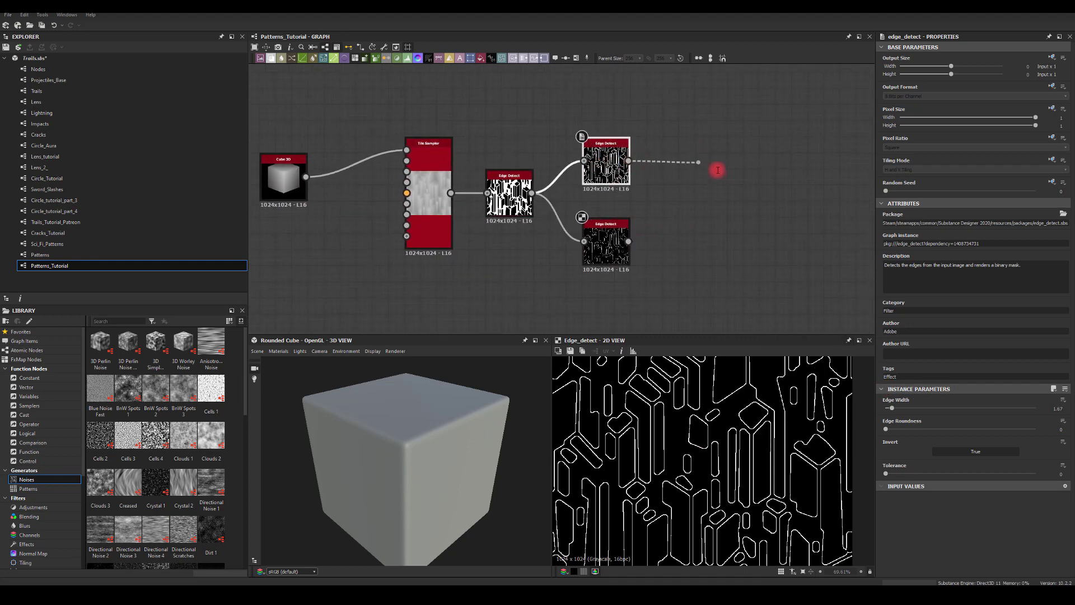
drag(895, 407, 858, 436)
drag(886, 413, 883, 412)
click(975, 451)
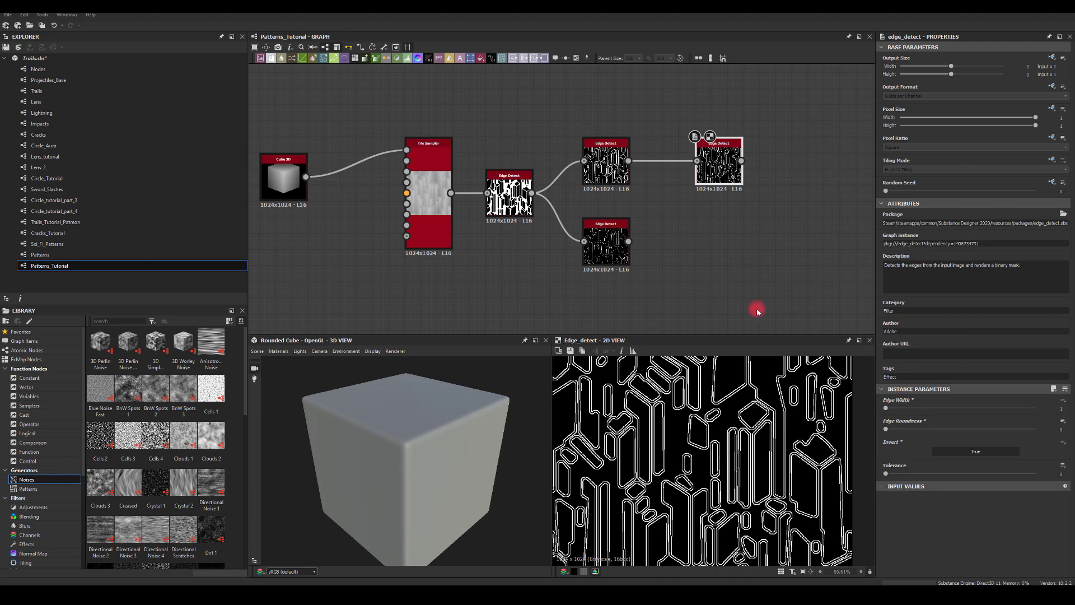
Raise the Edge Width of the upper middle Edge Detect node to about 2.4 and check the resulting double-line pattern
click(603, 155)
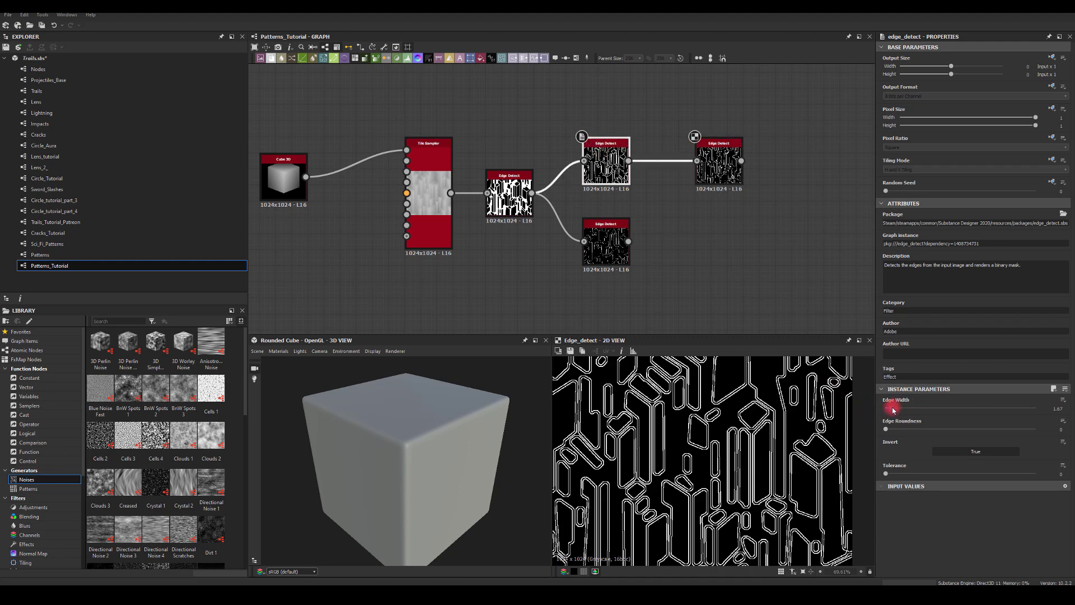
drag(893, 410, 899, 413)
scroll(706, 449, down, 4)
scroll(701, 451, up, 3)
scroll(700, 453, down, 2)
scroll(701, 454, up, 1)
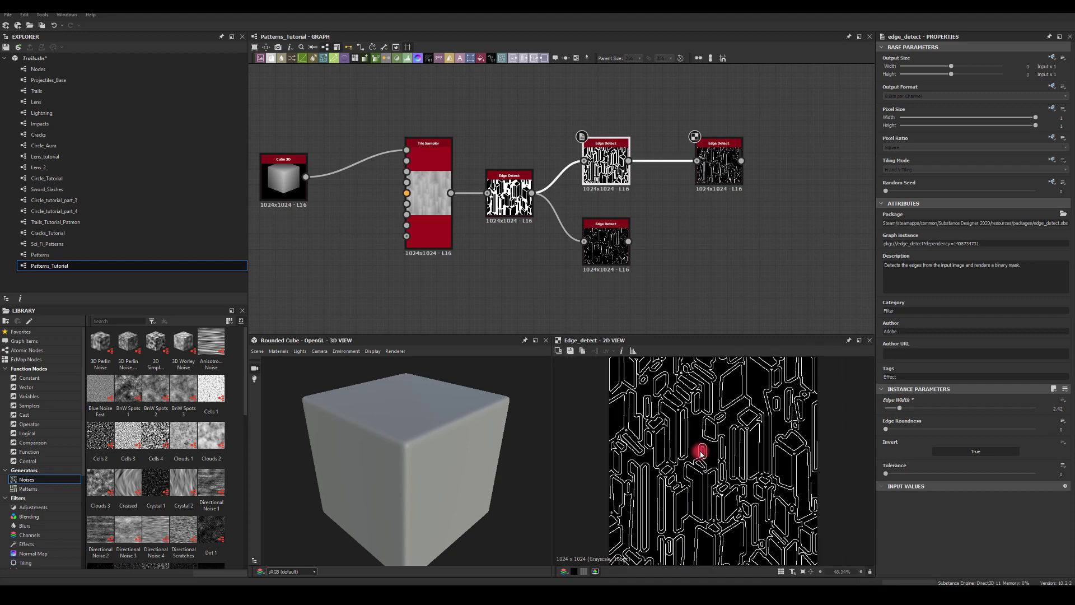
Move the last Edge Detect node of the upper branch higher to free space beside the two parallel nodes
drag(694, 179, 696, 129)
middle_drag(684, 242, 641, 222)
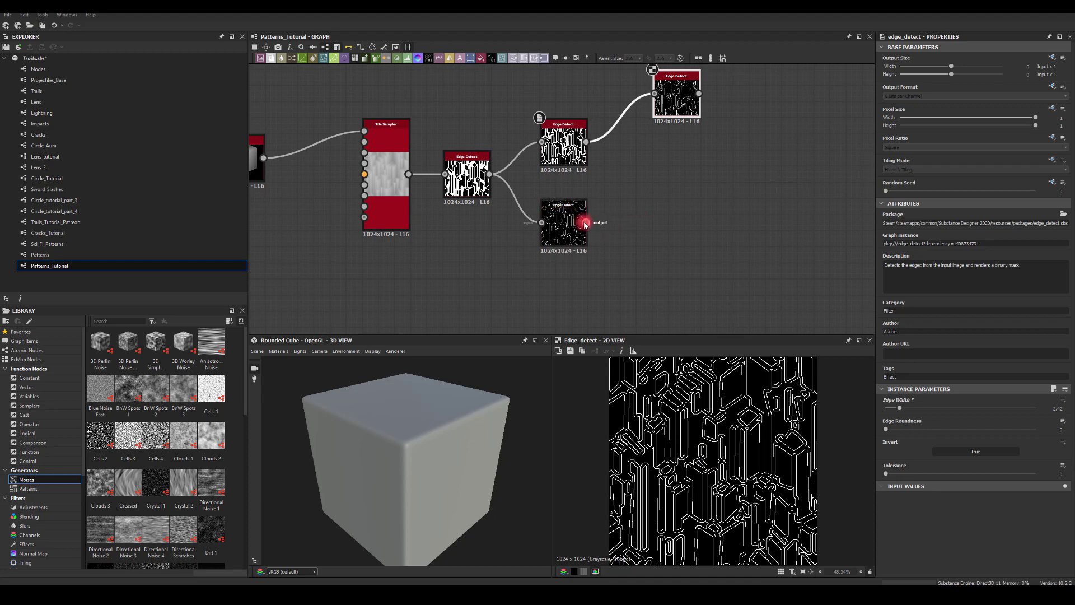
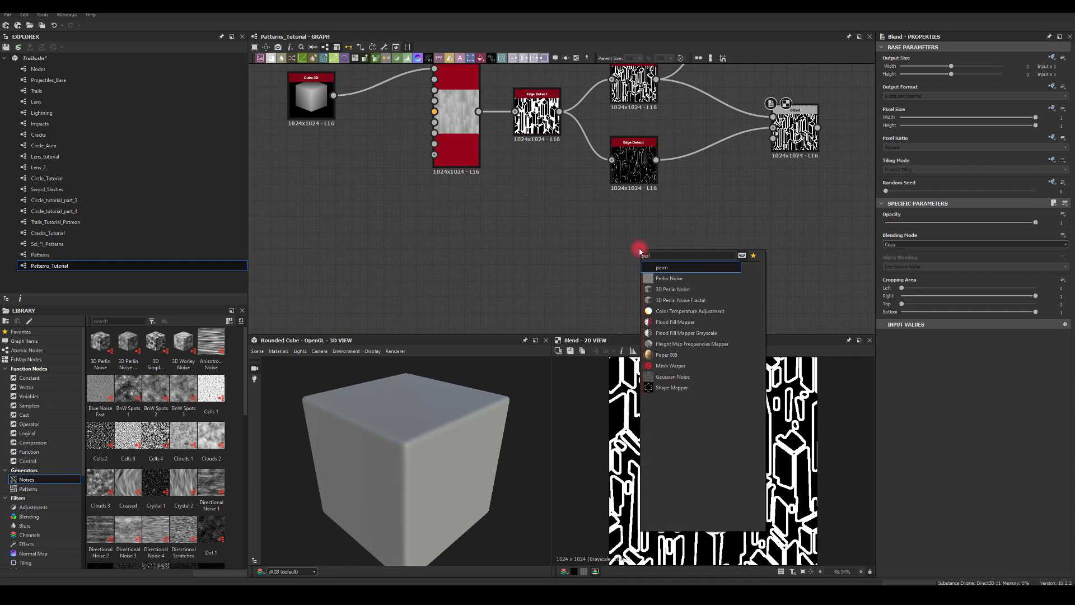
Add a Polygon 1 node in the empty graph area below the Edge Detect branches
click(614, 226)
key(space)
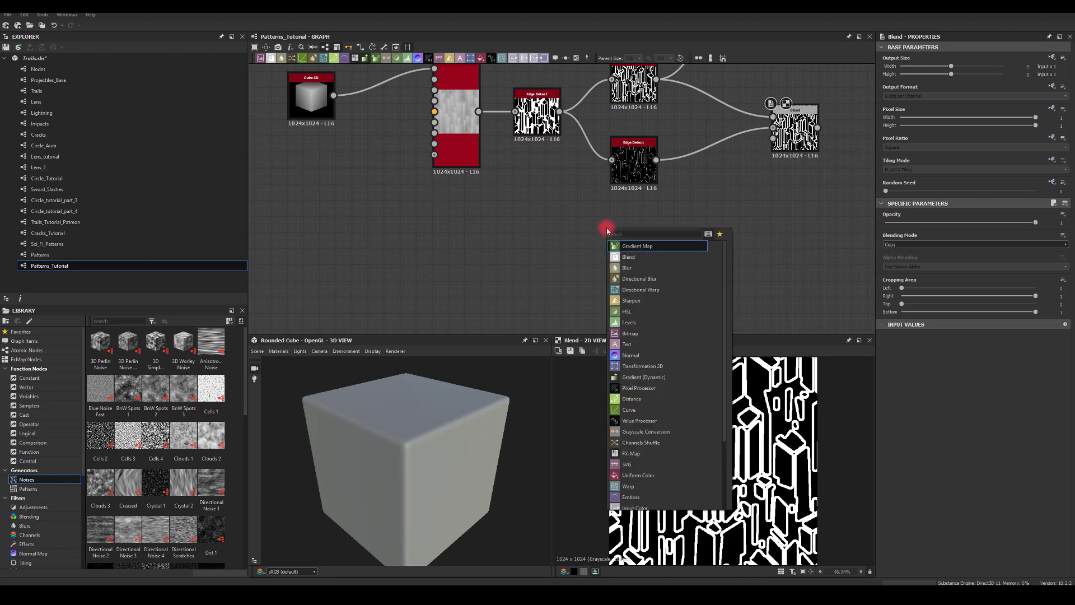
text(pol)
key(BackSpace)
key(BackSpace)
text(pol)
click(626, 267)
Add a Tile Sampler node after the polygon and feed the polygon into its first pattern input instead of the background input
drag(616, 224, 693, 246)
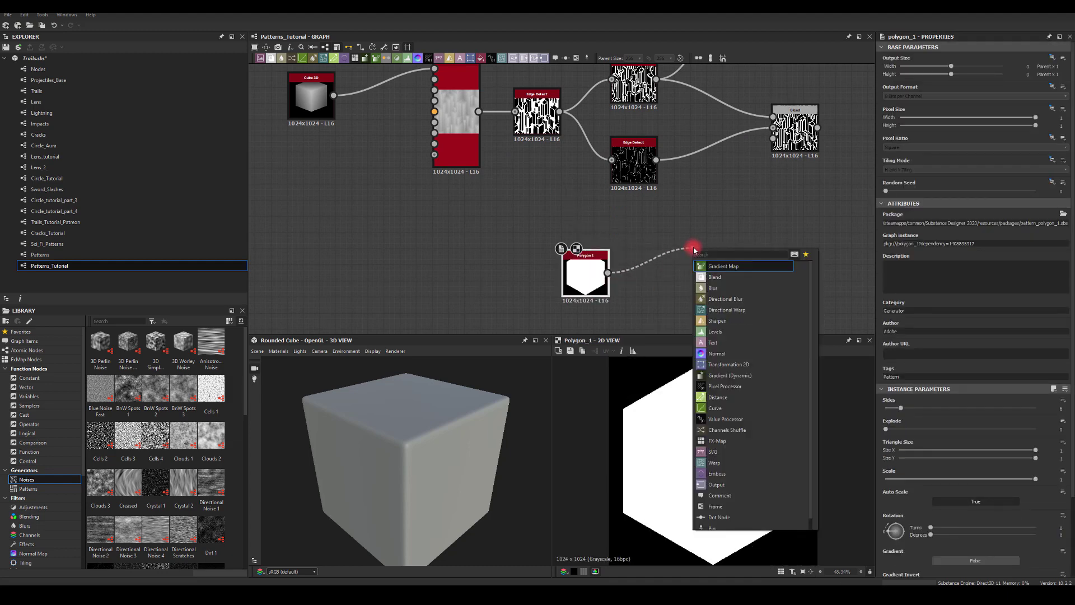
text(tile)
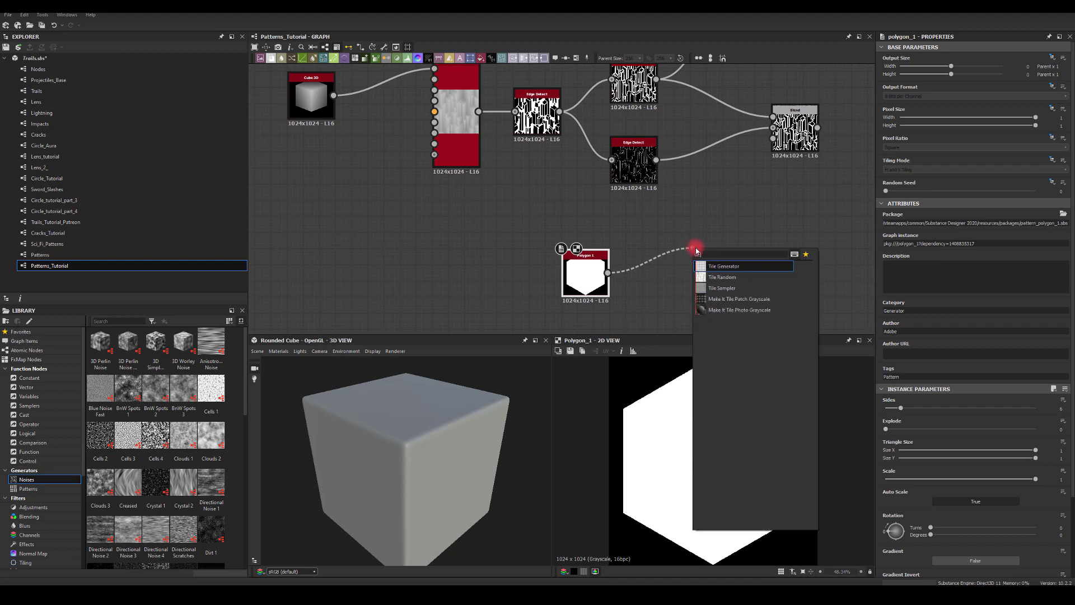
click(710, 290)
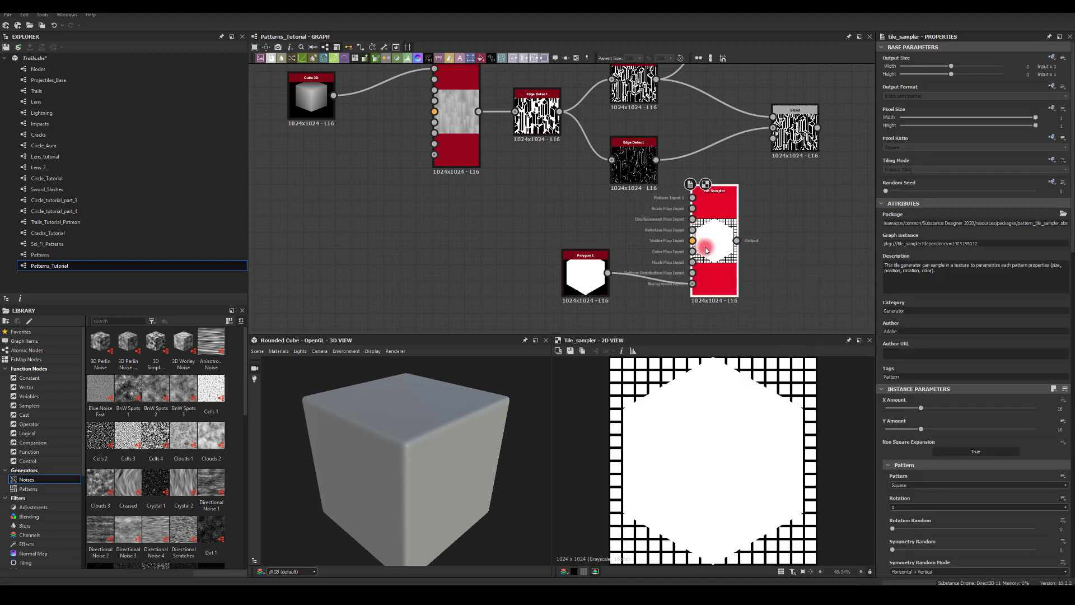
drag(694, 284, 688, 254)
double_click(689, 254)
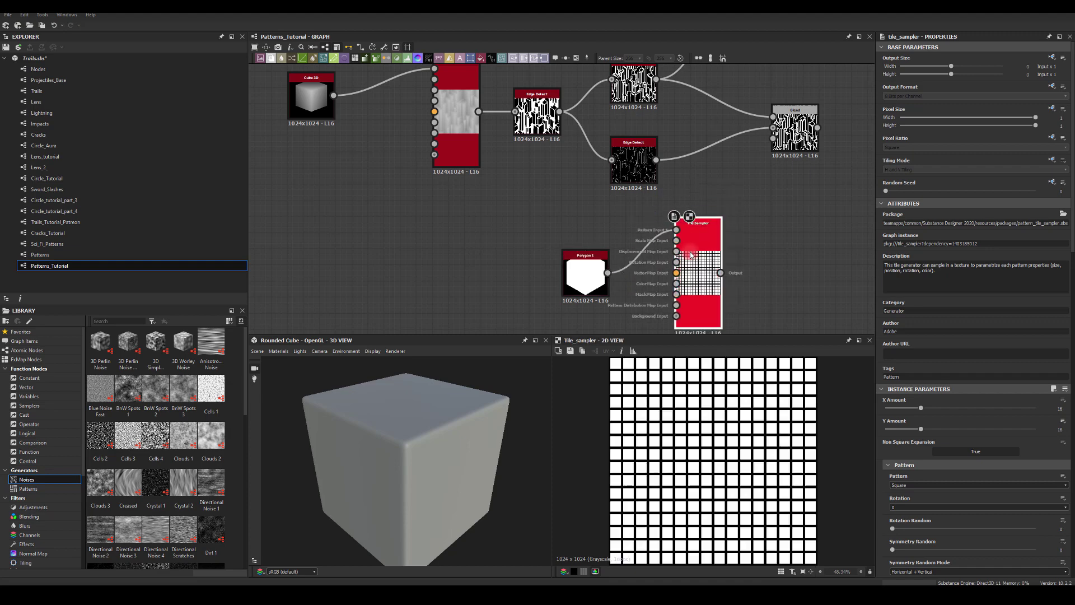
Set the new Tile Sampler's Pattern to Pattern Input, with X Amount and Y Amount both at 6
click(906, 485)
click(897, 474)
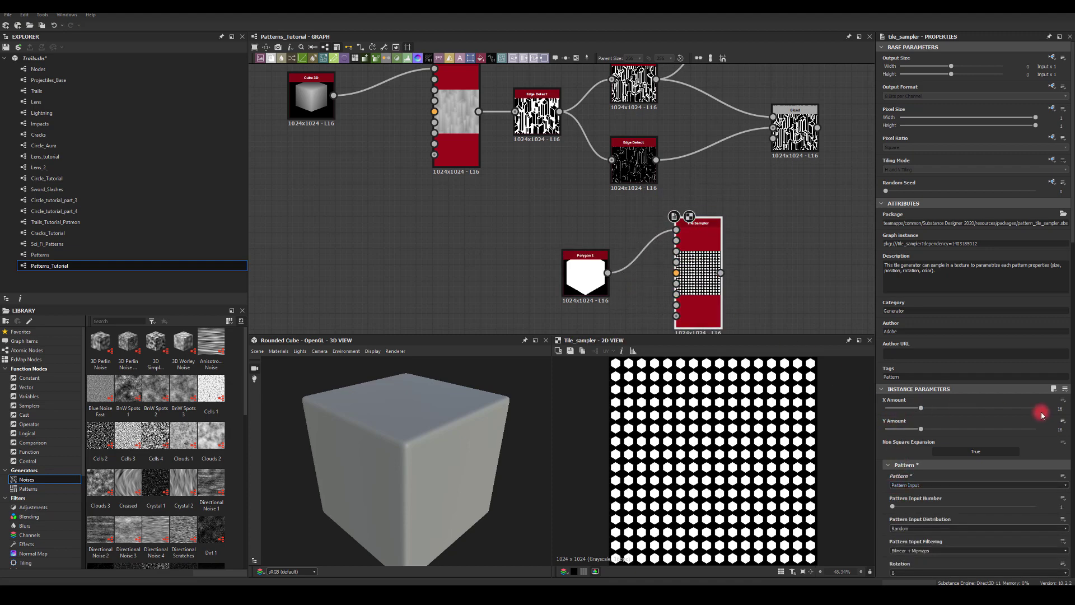
text(6)
click(1054, 426)
text(6)
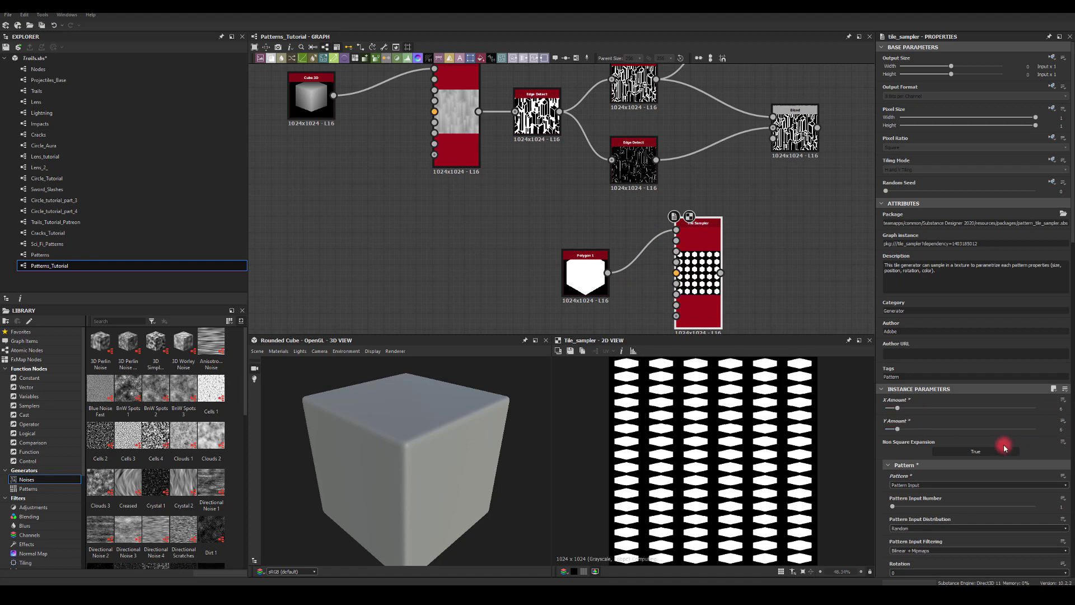
Scatter the hexagons by setting the Tile Sampler's Position Random to 10 and Offset to 0.3
scroll(926, 442, down, 6)
scroll(923, 446, down, 5)
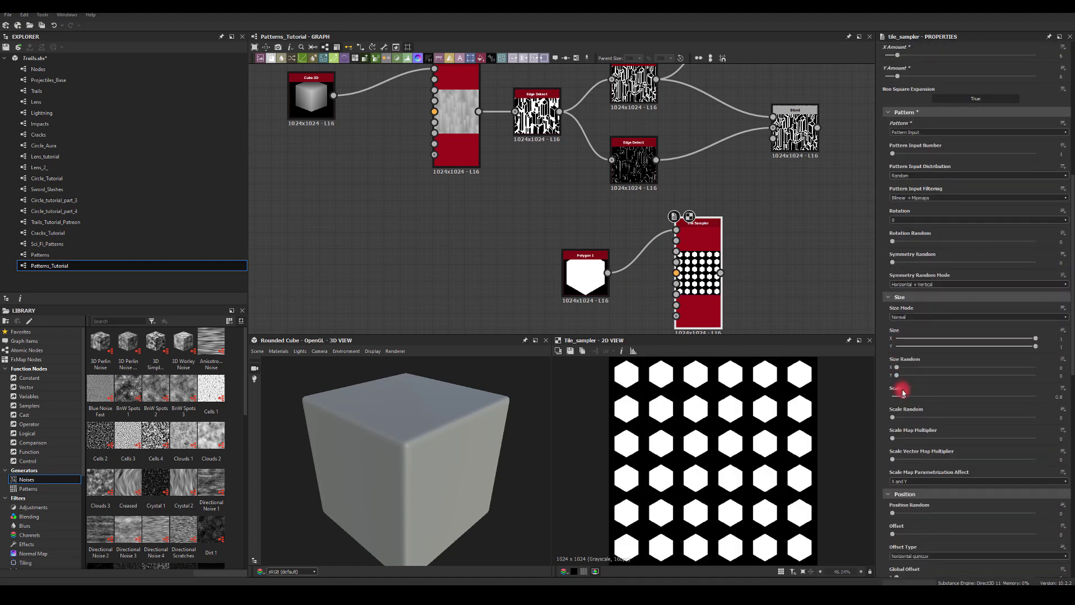
drag(892, 363, 1034, 362)
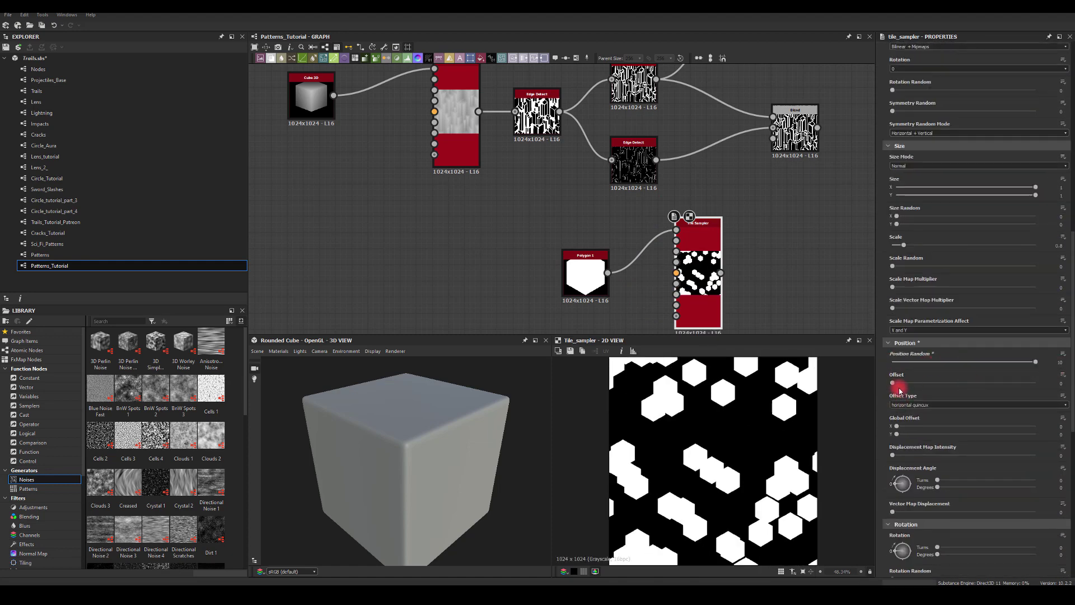
drag(892, 382, 958, 382)
text(0.3)
key(Return)
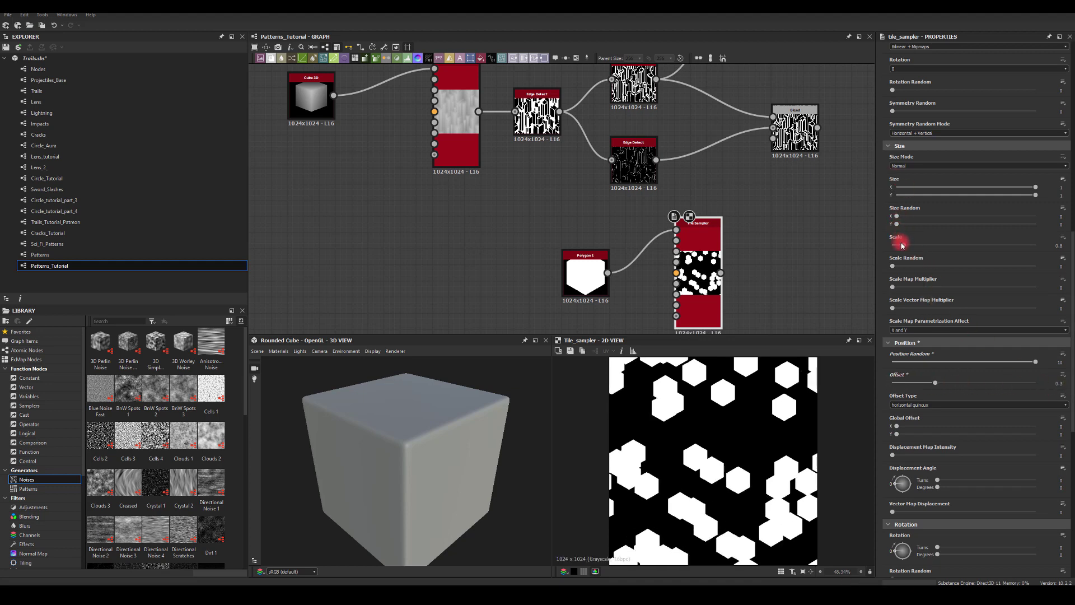
Set the Tile Sampler's Scale Random to 0.64, Size Random to about 0.45, Rotation Random to 1 and Scale to about 3.1
drag(901, 244, 983, 266)
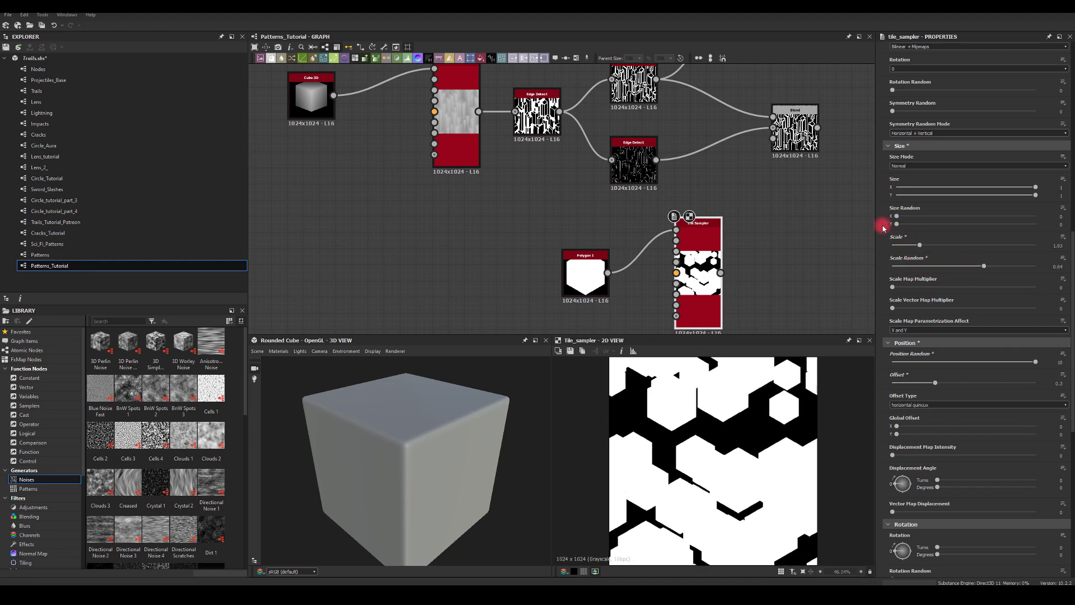
drag(899, 220, 957, 220)
scroll(934, 395, down, 3)
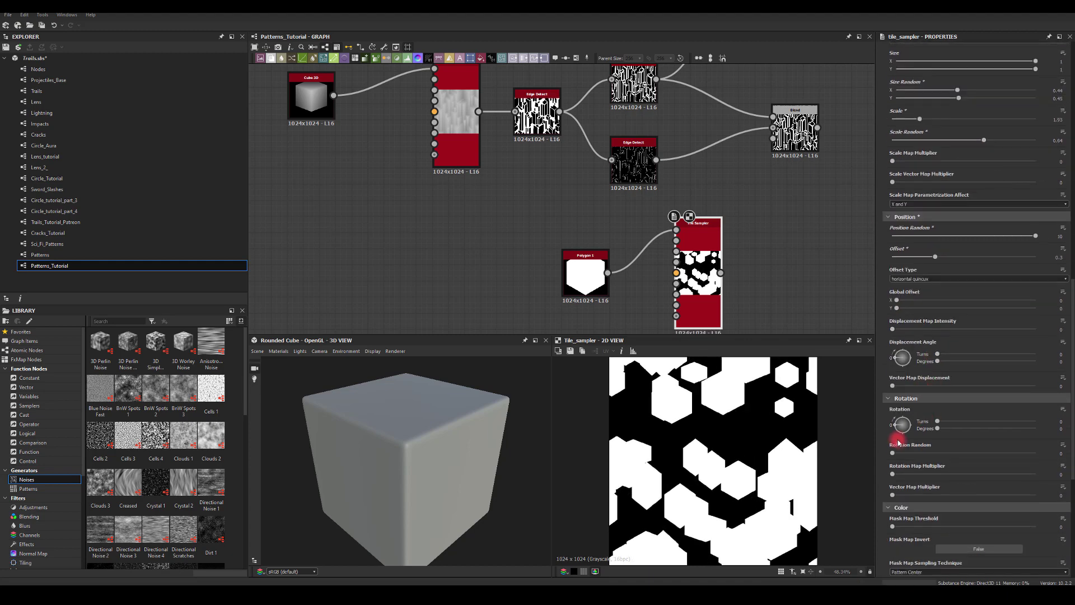
drag(900, 455, 1060, 451)
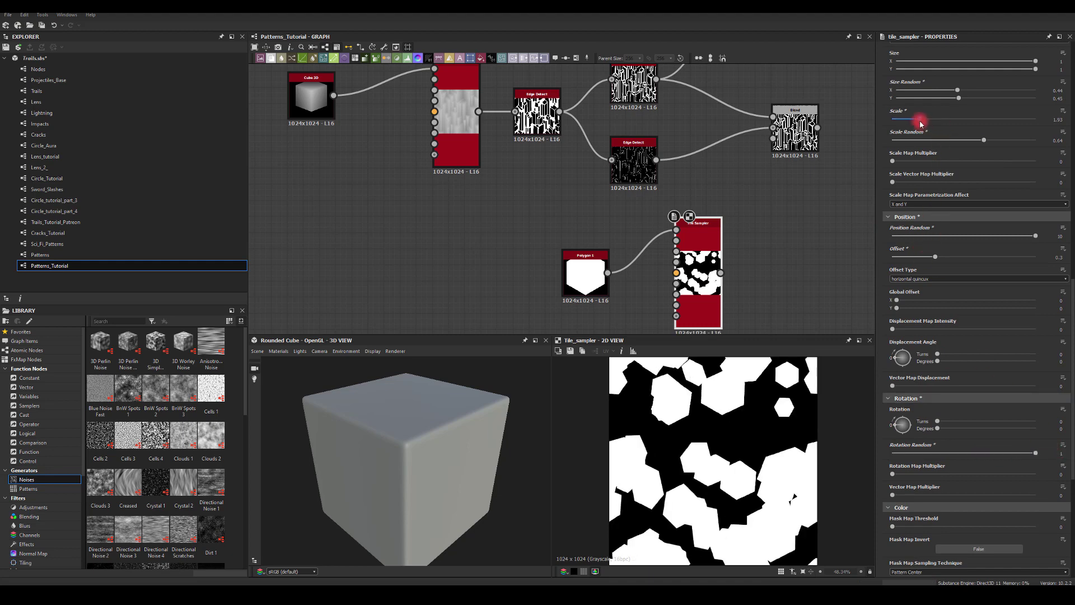
drag(920, 122, 936, 120)
Connect the hexagon Tile Sampler to the Blend node's Opacity input as a mask and preview the blend
middle_drag(756, 244, 714, 241)
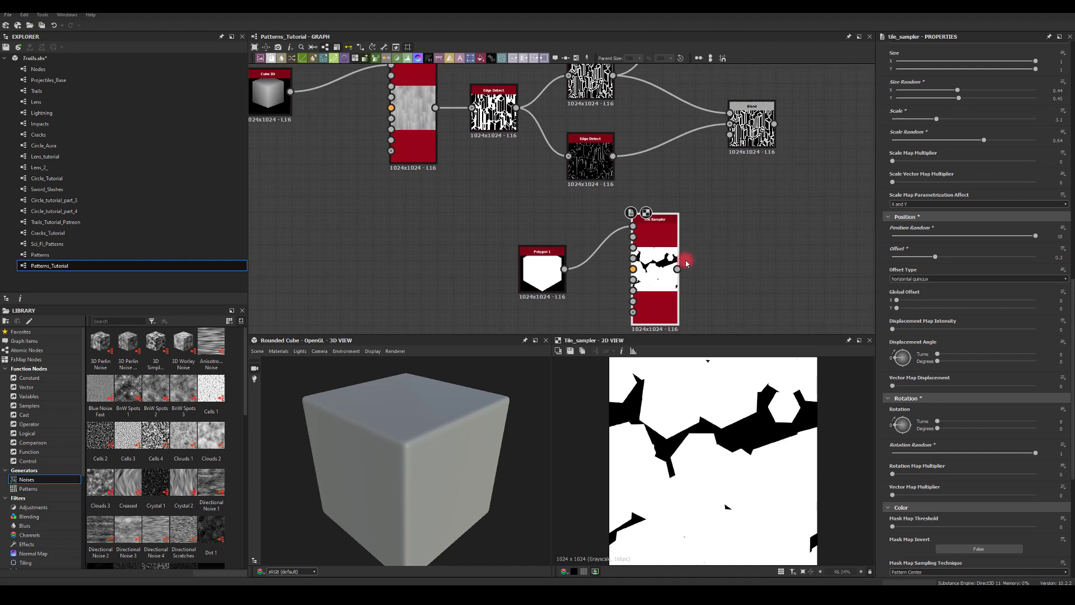
drag(677, 269, 729, 134)
double_click(751, 126)
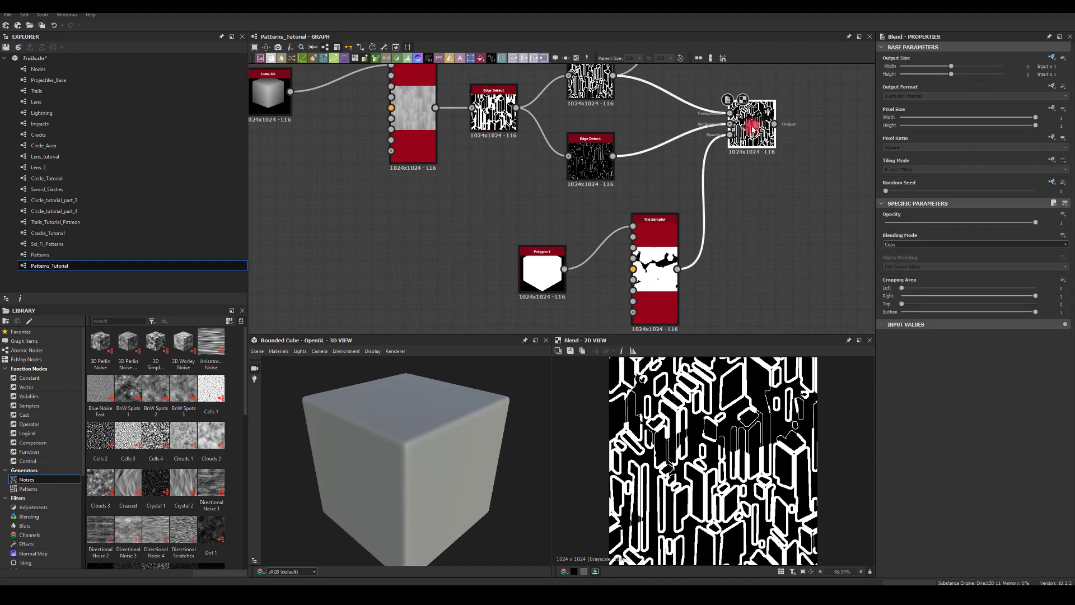
click(750, 212)
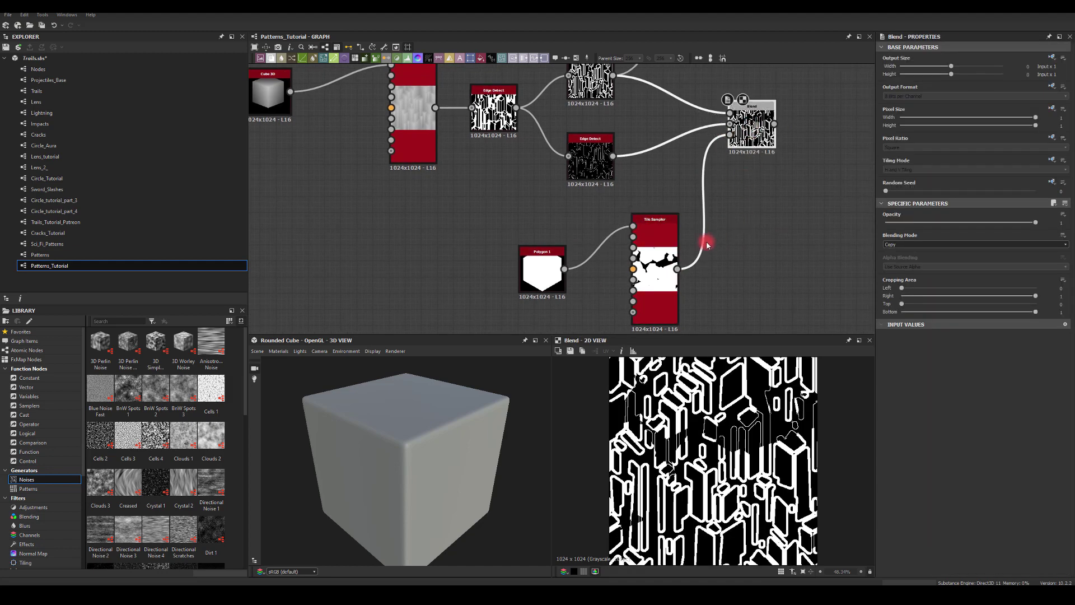
Lower the hexagon Tile Sampler's Scale to about 2.66 while previewing the blend
click(654, 266)
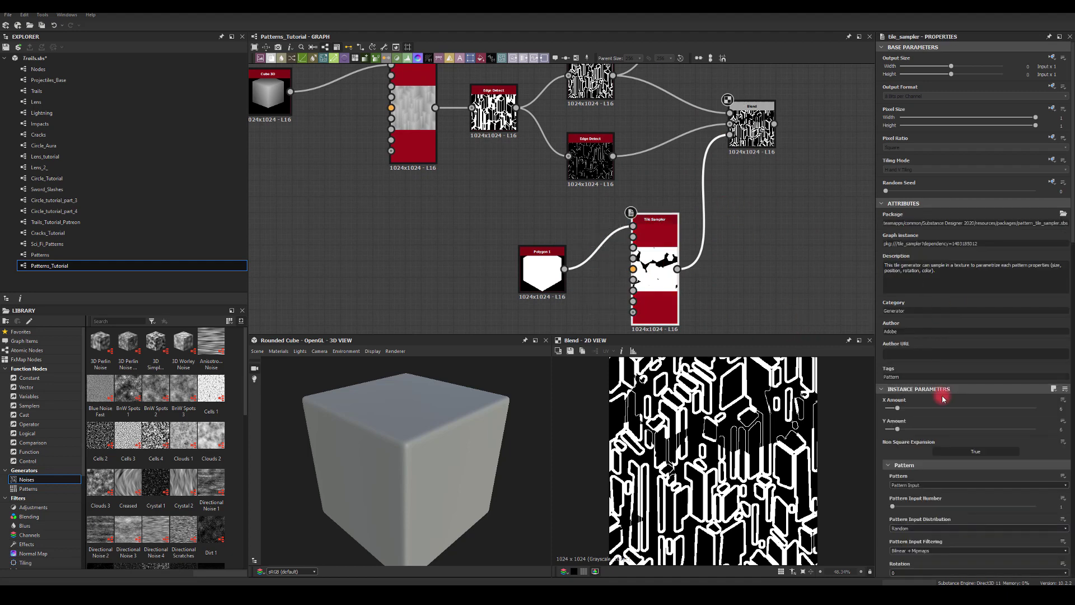
scroll(932, 442, down, 3)
scroll(939, 382, down, 5)
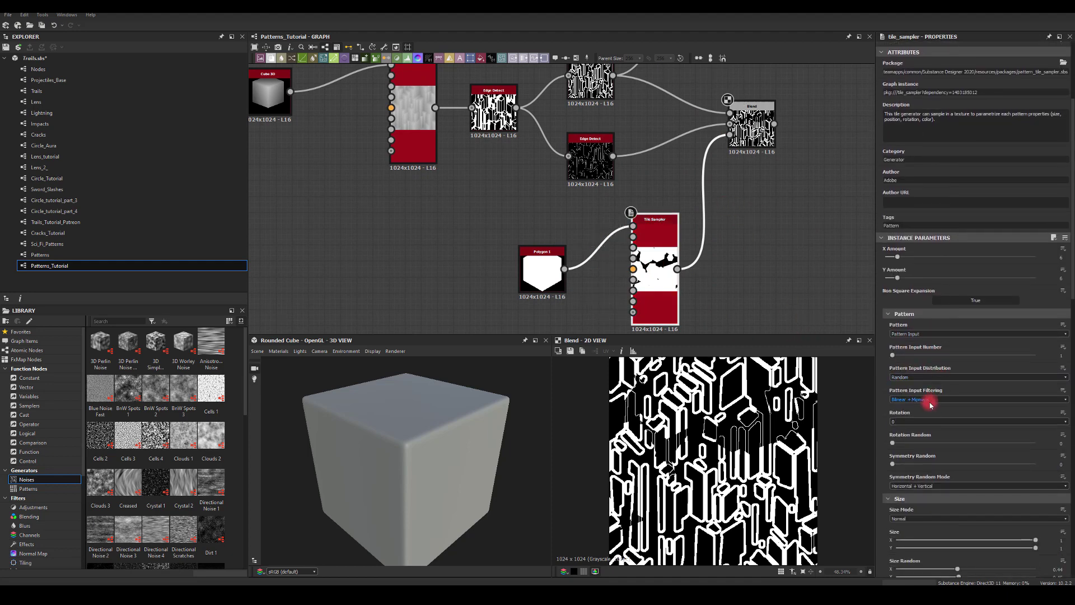
click(938, 548)
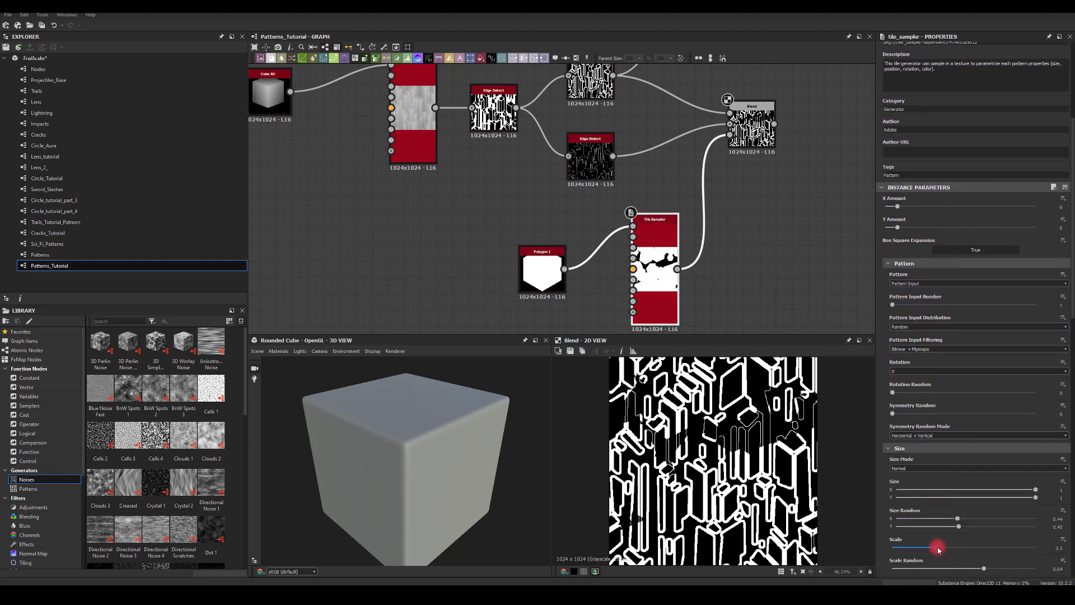
mouse_move(937, 548)
mouse_down()
mouse_move(915, 548)
mouse_move(924, 548)
mouse_up()
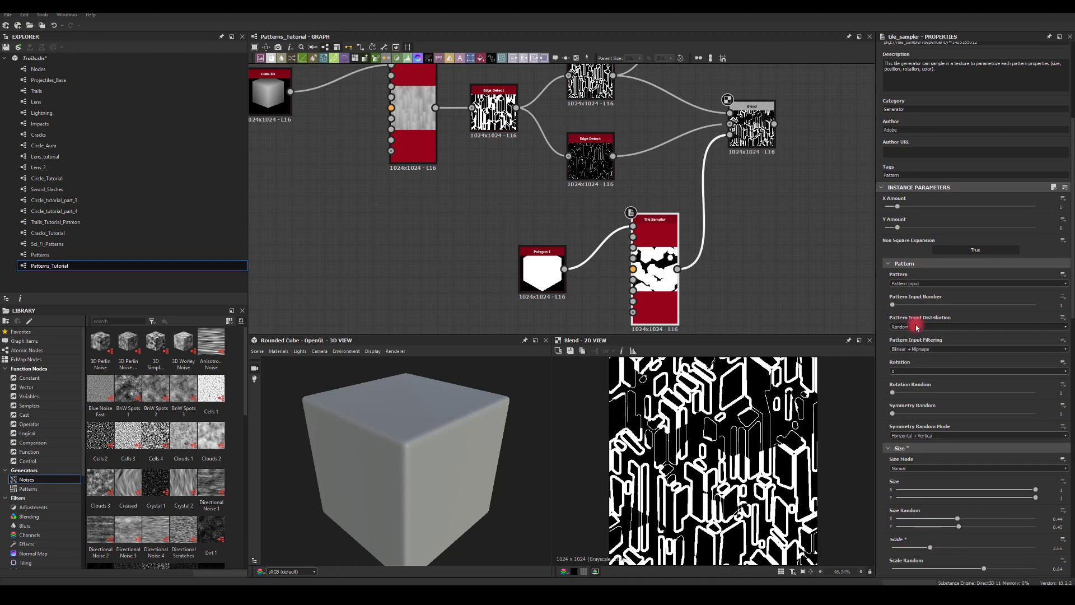
Set the hexagon Tile Sampler's X Amount and Y Amount to 12
scroll(918, 319, up, 5)
scroll(921, 296, up, 2)
double_click(1060, 384)
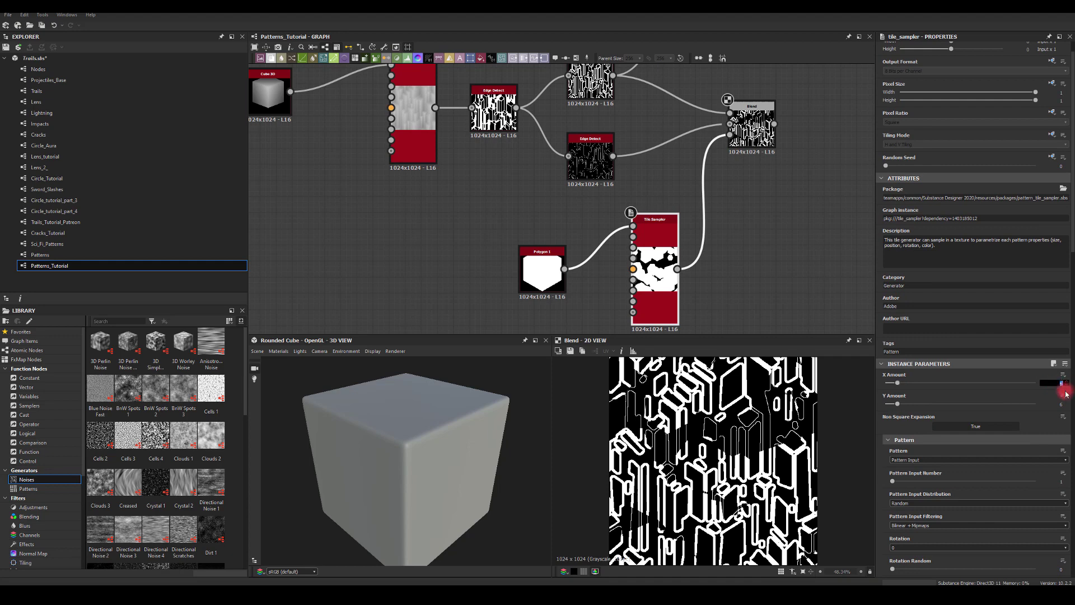
text(12)
key(Return)
double_click(1060, 404)
text(12)
key(Return)
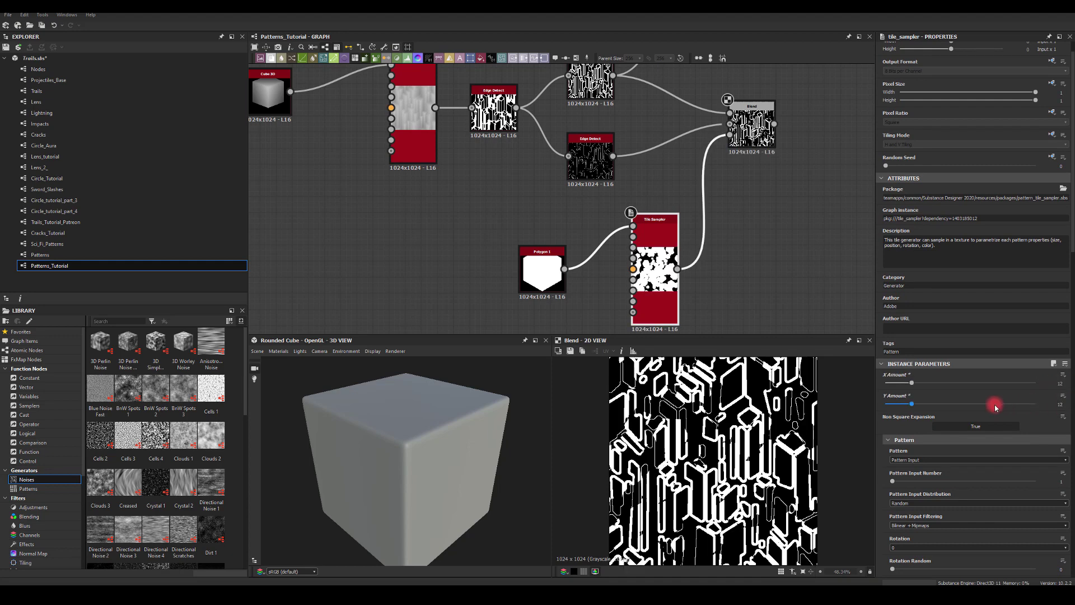
Reduce the hexagon Tile Sampler's Scale to about 1.9
scroll(973, 402, down, 4)
scroll(960, 344, down, 4)
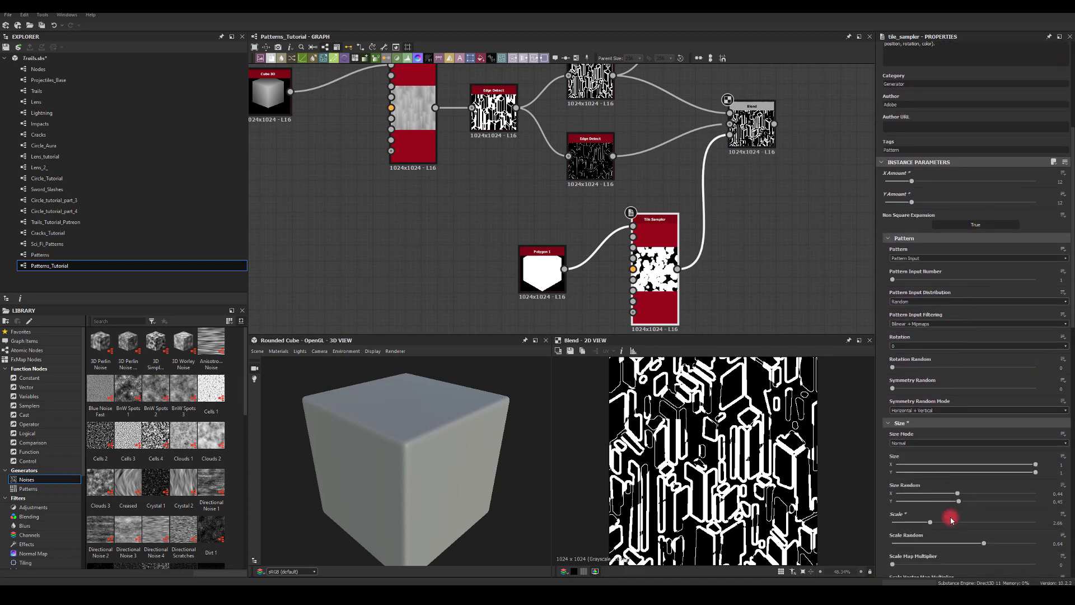
drag(932, 525, 919, 530)
Shift the Blend node slightly away from its inputs and lower the upper middle Edge Detect's Edge Width to about 1.56
drag(764, 131, 780, 132)
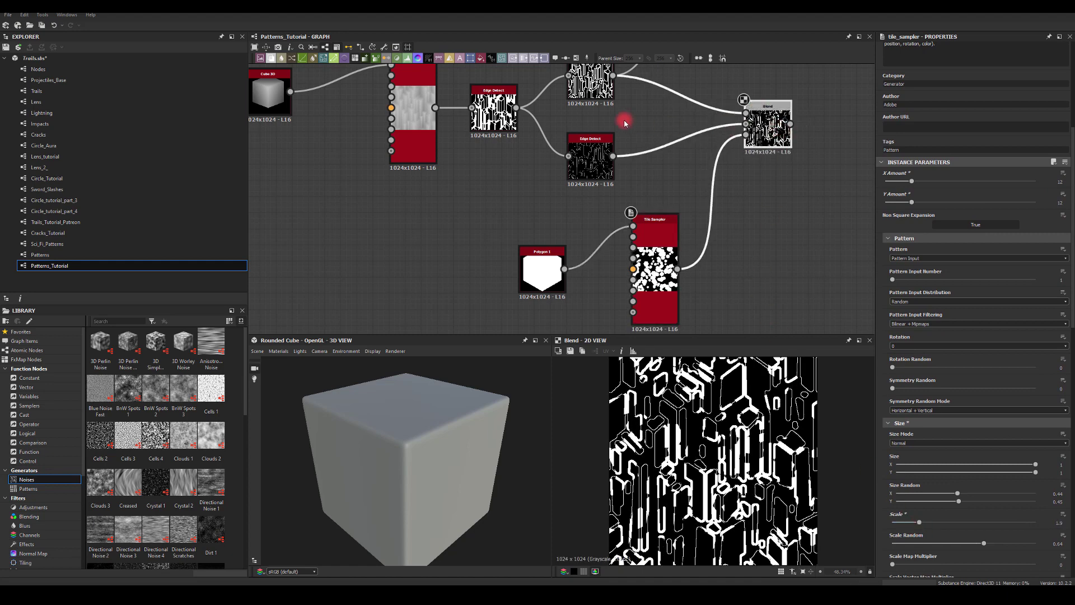
middle_drag(639, 113, 638, 178)
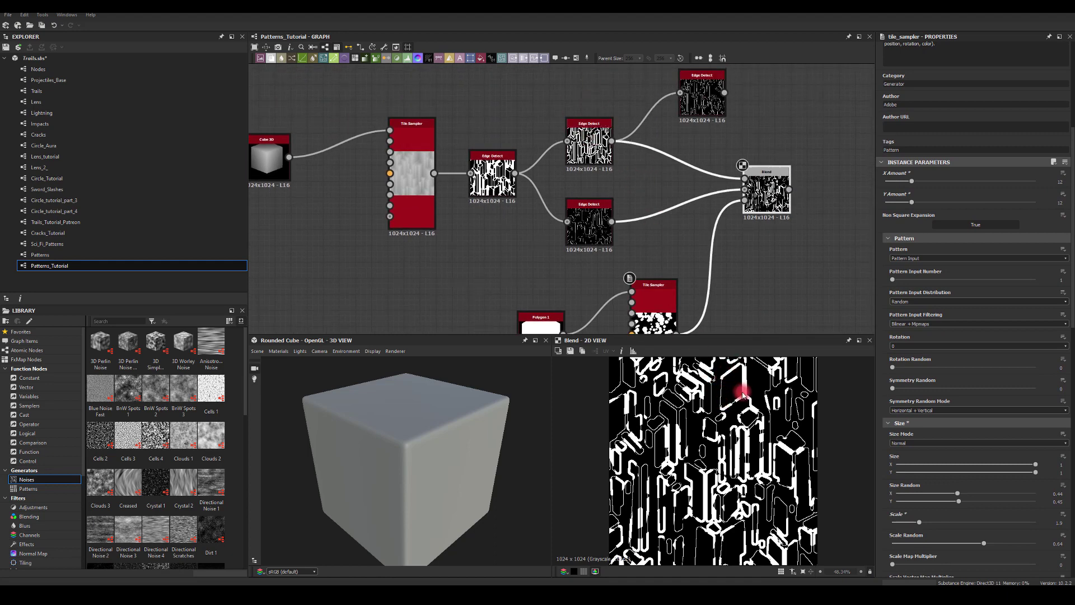
click(591, 141)
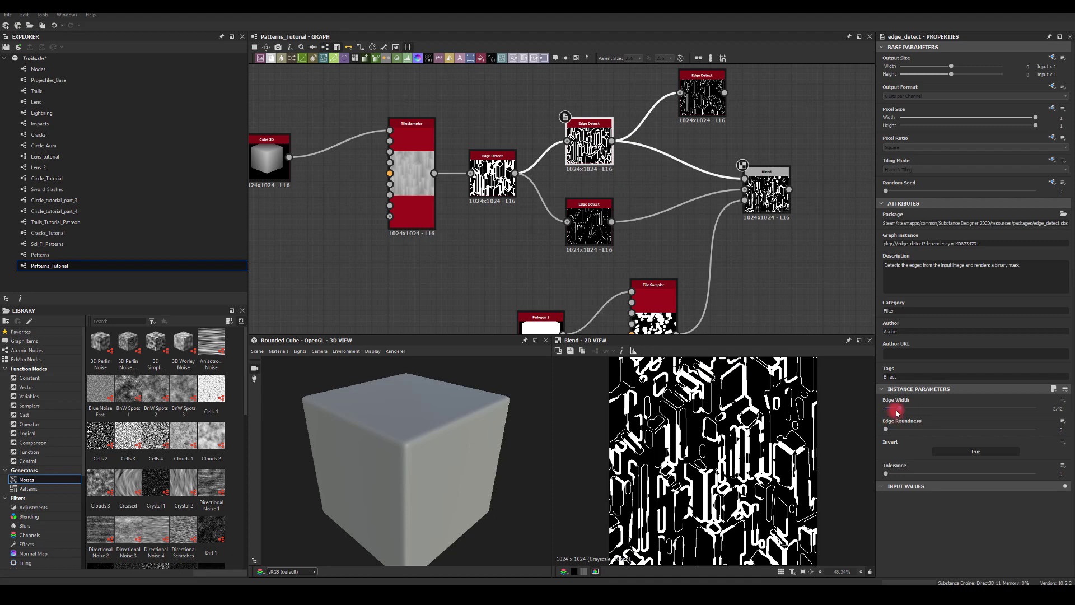
mouse_move(900, 412)
mouse_down()
mouse_move(883, 408)
mouse_move(896, 410)
mouse_up()
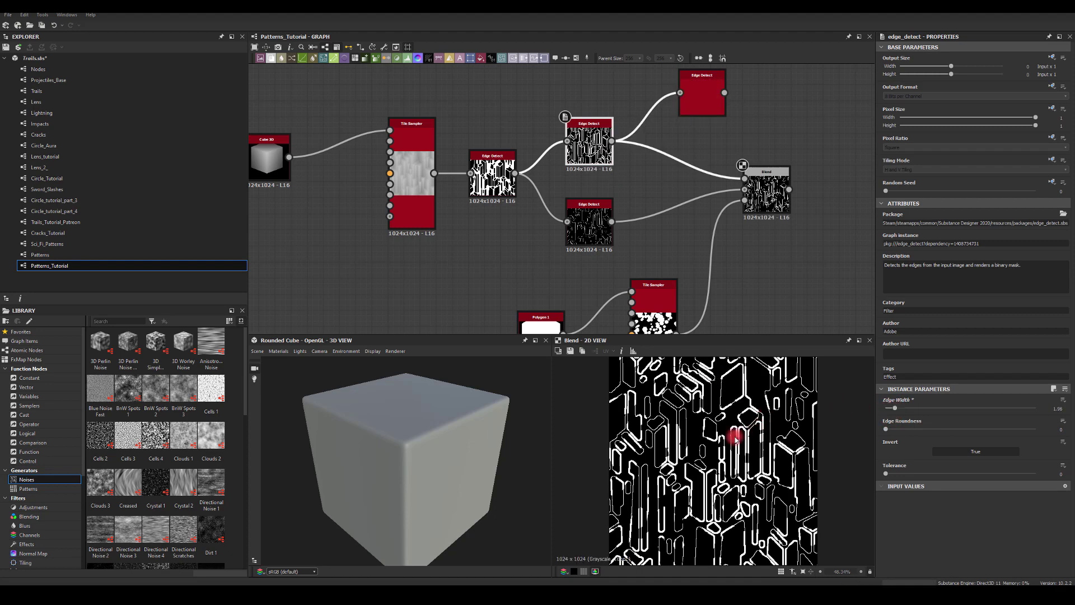
Move the Blend node down so that it lines up with the lower Edge Detect node
middle_drag(763, 279, 711, 258)
drag(706, 178, 700, 210)
middle_drag(772, 219, 708, 236)
middle_drag(658, 202, 772, 173)
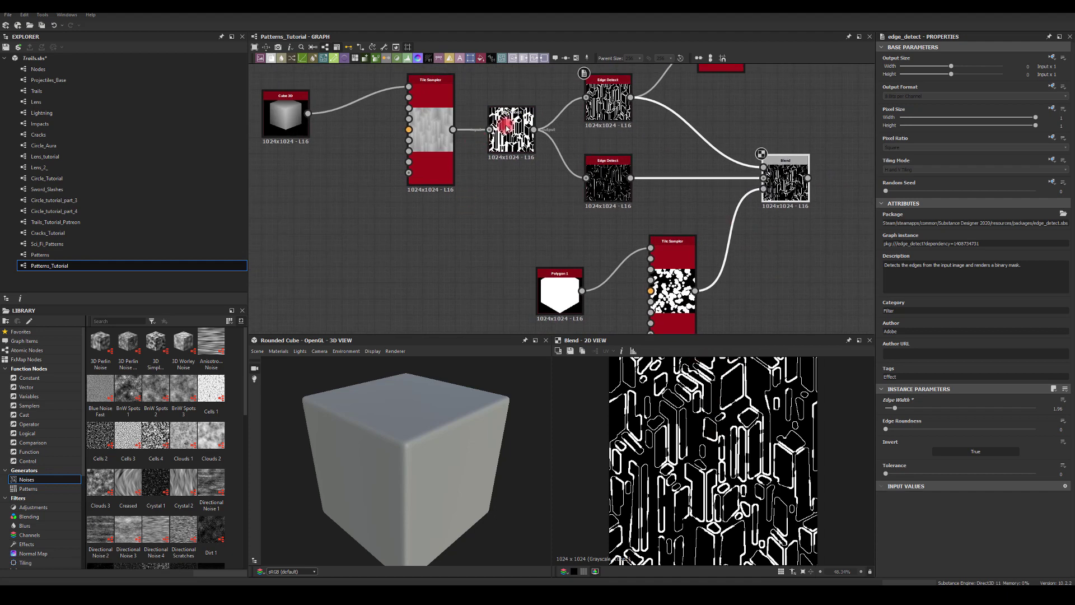
Raise the first Edge Detect node's Edge Width to about 3.2 and its Edge Roundness to about 2.7
click(510, 130)
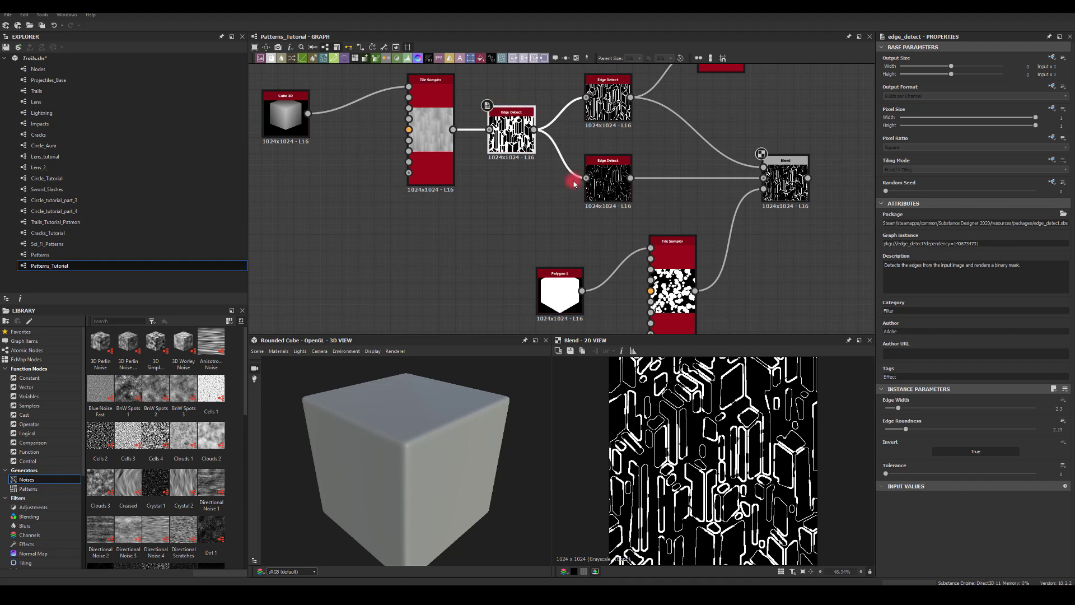
drag(900, 411, 911, 434)
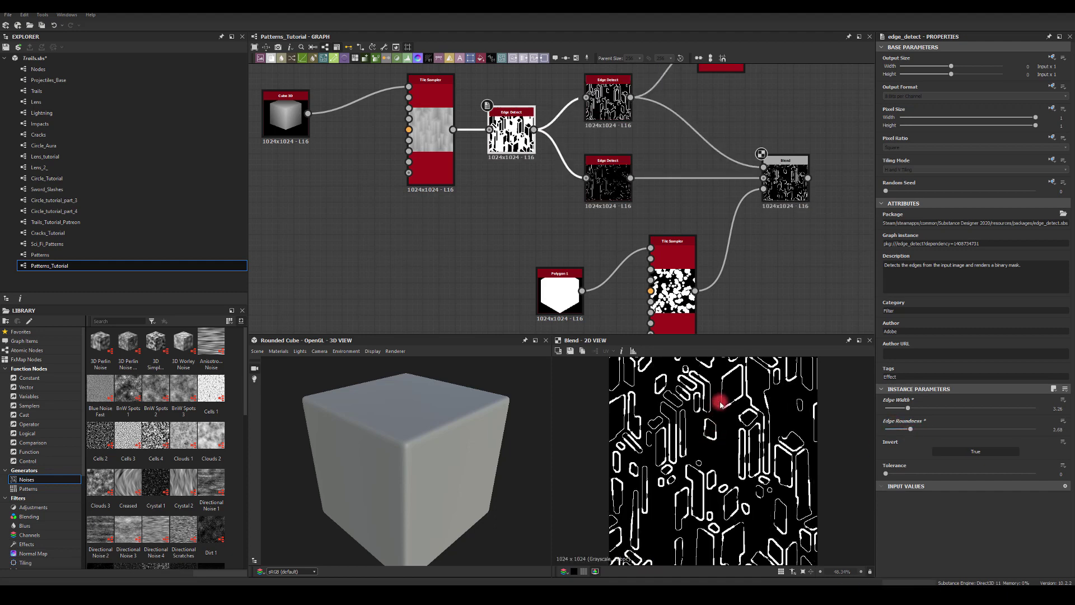
drag(908, 410, 907, 412)
Add a Blur HQ Grayscale node after the Blend with Quality 1 and Intensity about 0.2, and inspect the line edges up close
middle_drag(782, 259, 674, 234)
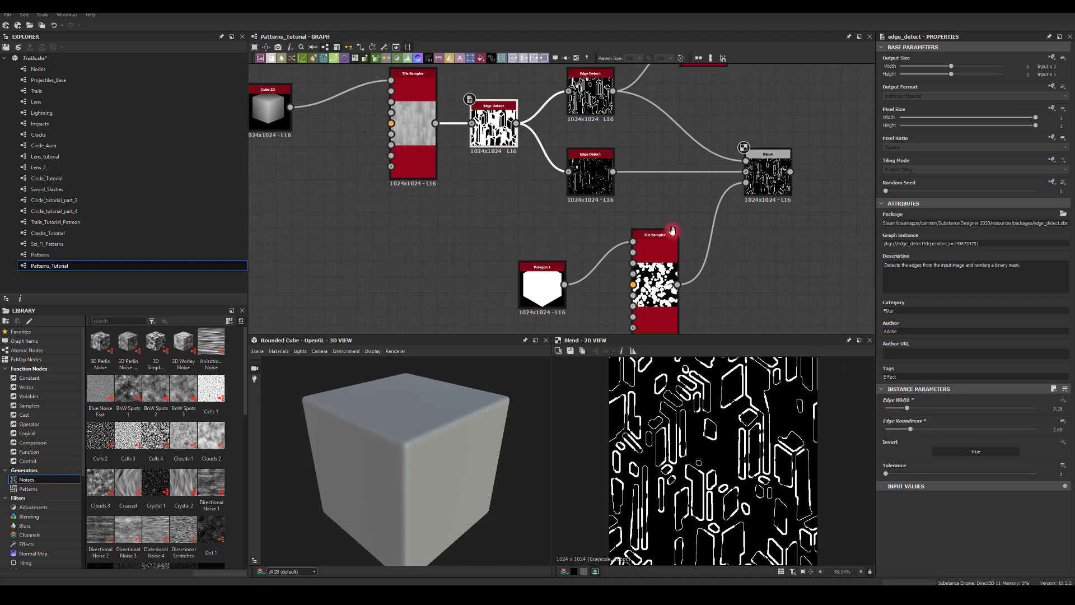
drag(699, 152, 748, 154)
text(bl)
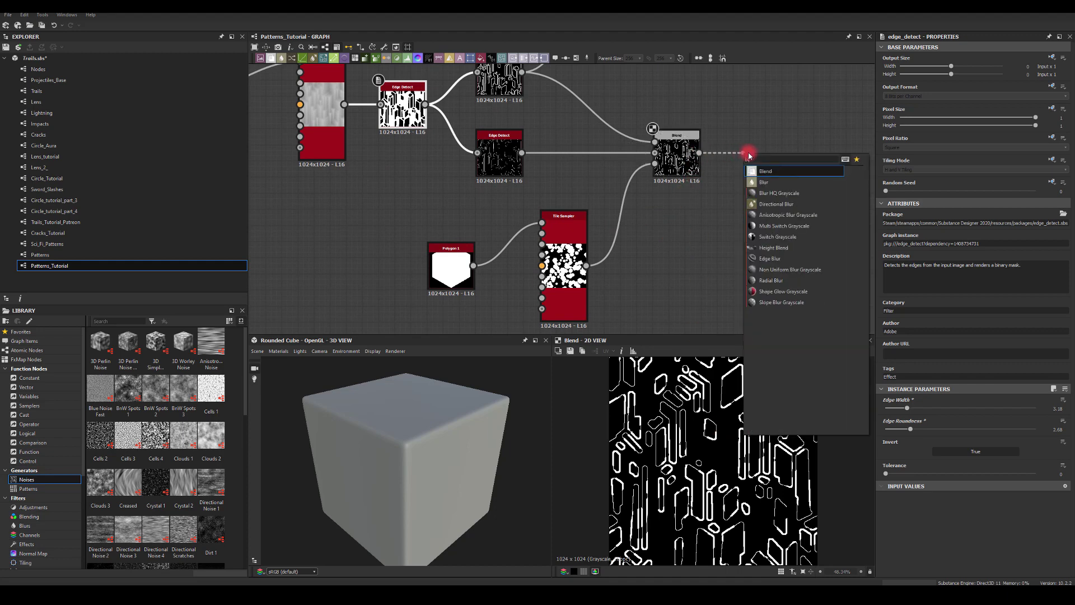
click(770, 192)
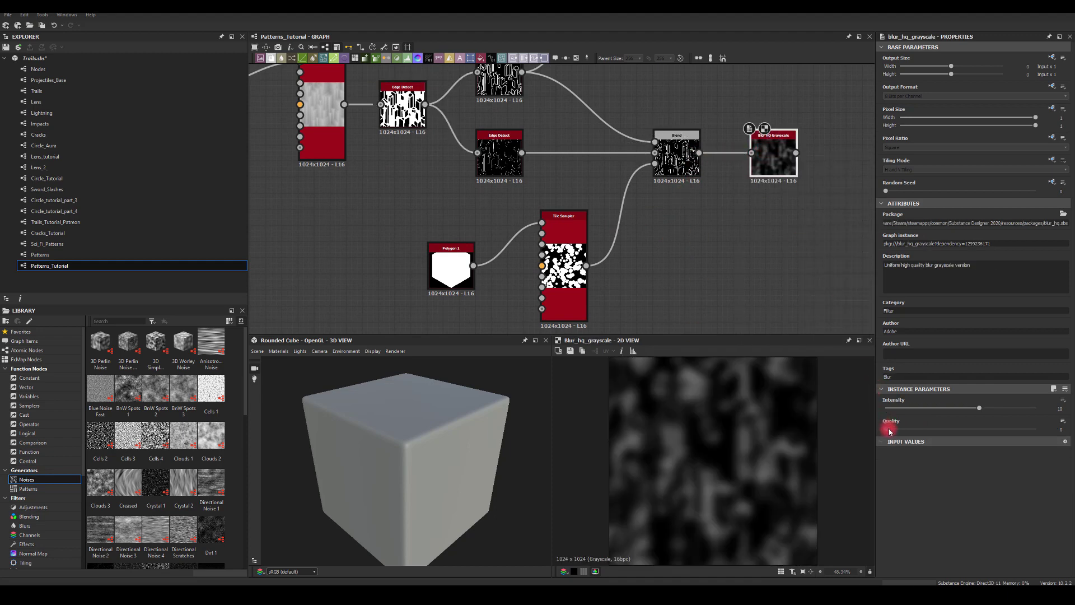
drag(890, 431, 887, 408)
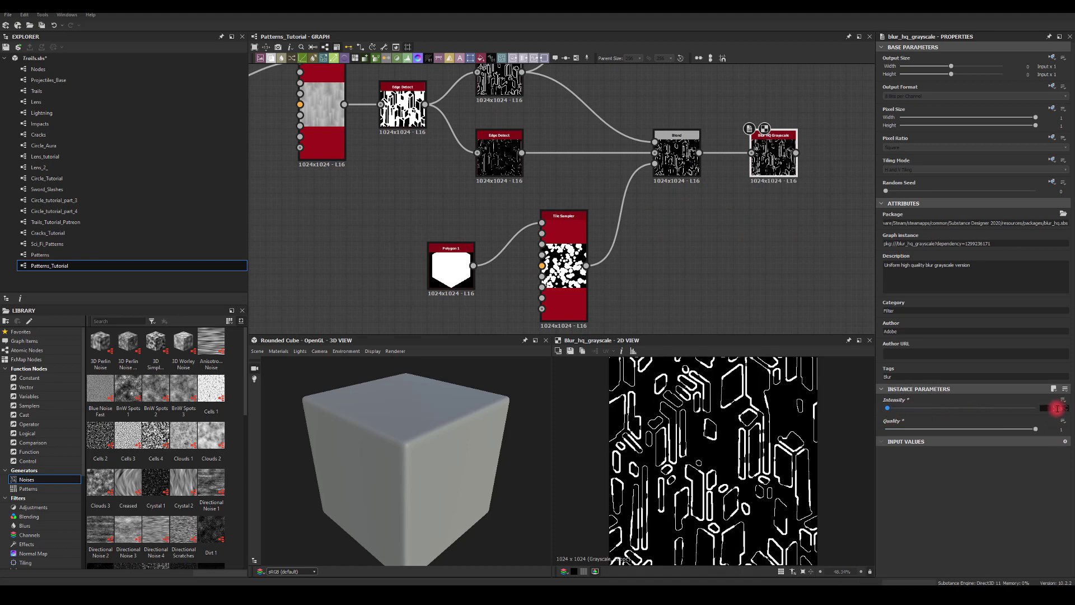
scroll(719, 400, up, 6)
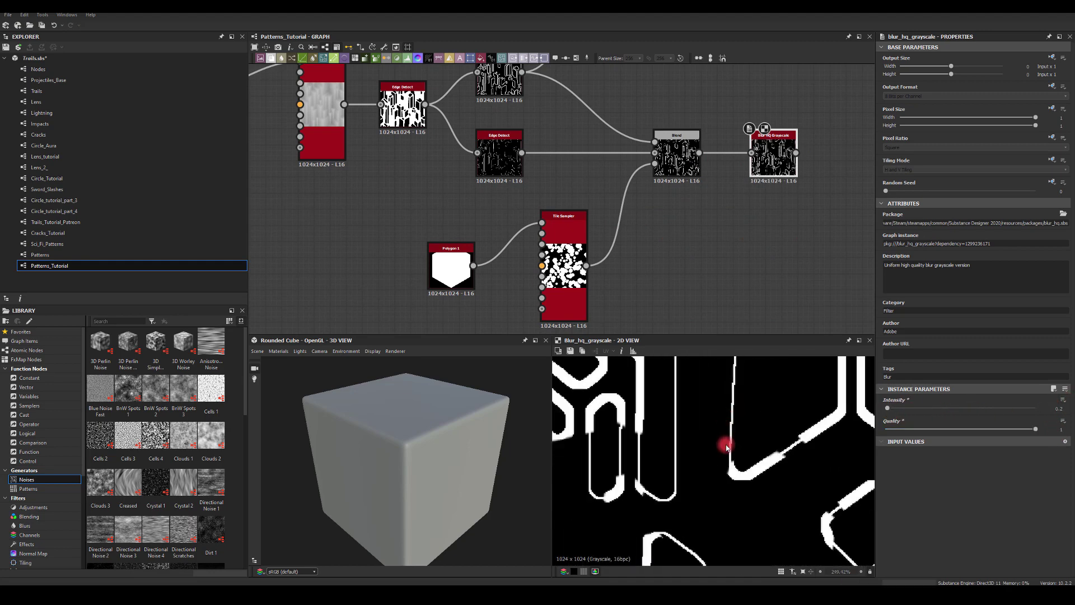
Set the Blur HQ Grayscale node's Intensity to 0.4, try 0.3 and undo that second change
text(.4)
key(Return)
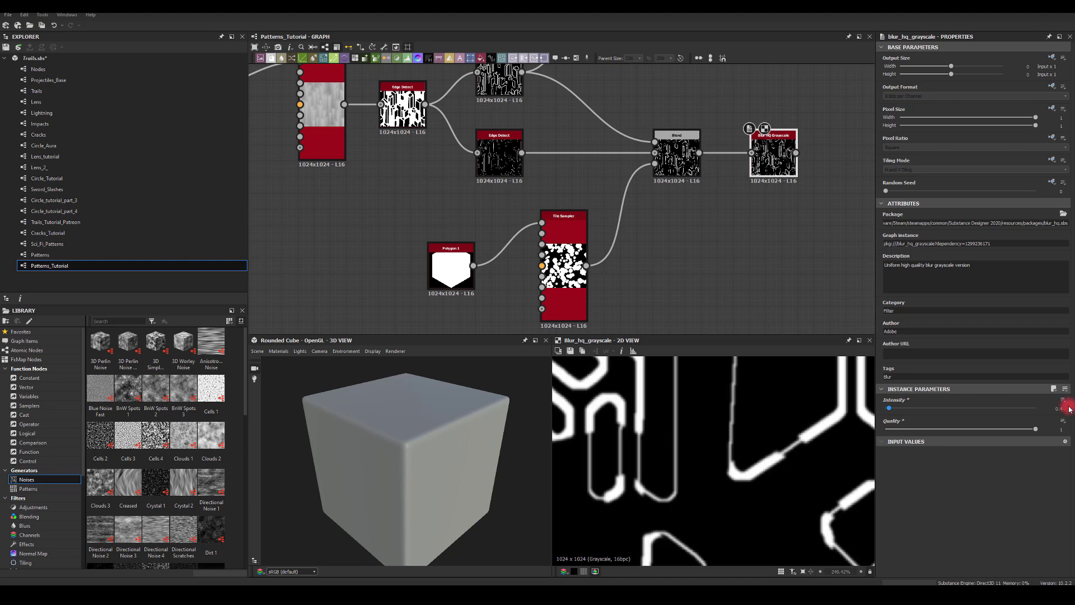
text(.3)
key(Return)
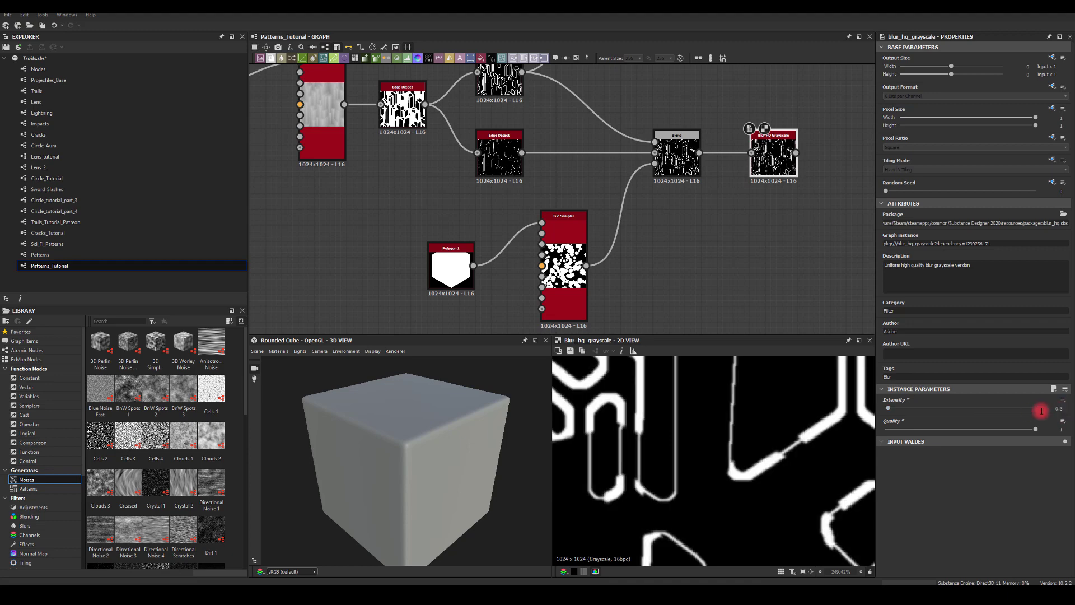
key(ctrl+z)
scroll(728, 430, down, 8)
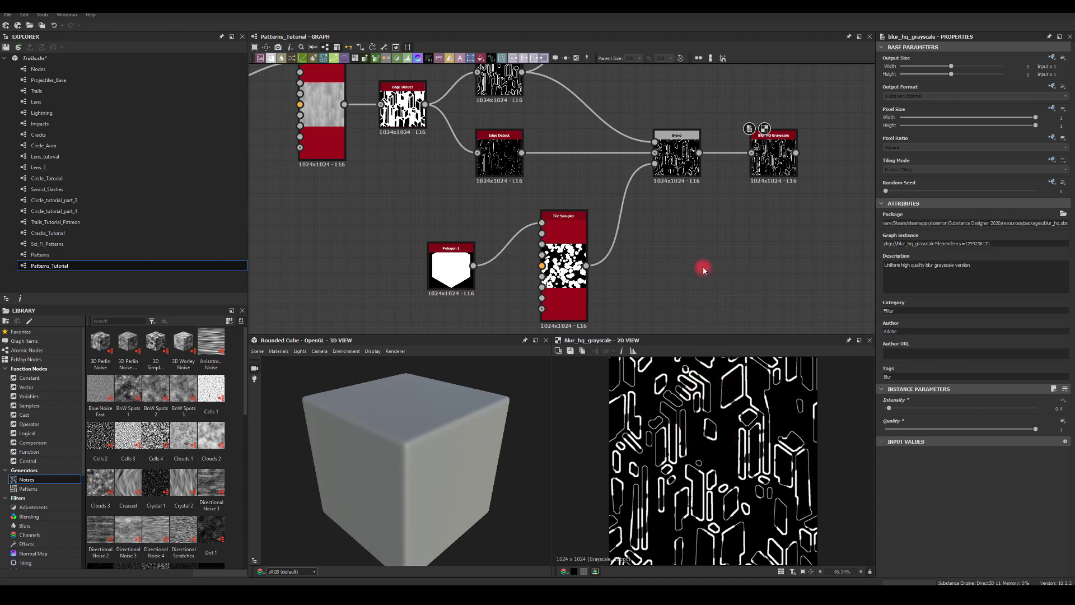
Add a Bevel node after the Blur HQ Grayscale node and lower its Distance to about -0.03
middle_drag(753, 215, 688, 220)
click(707, 162)
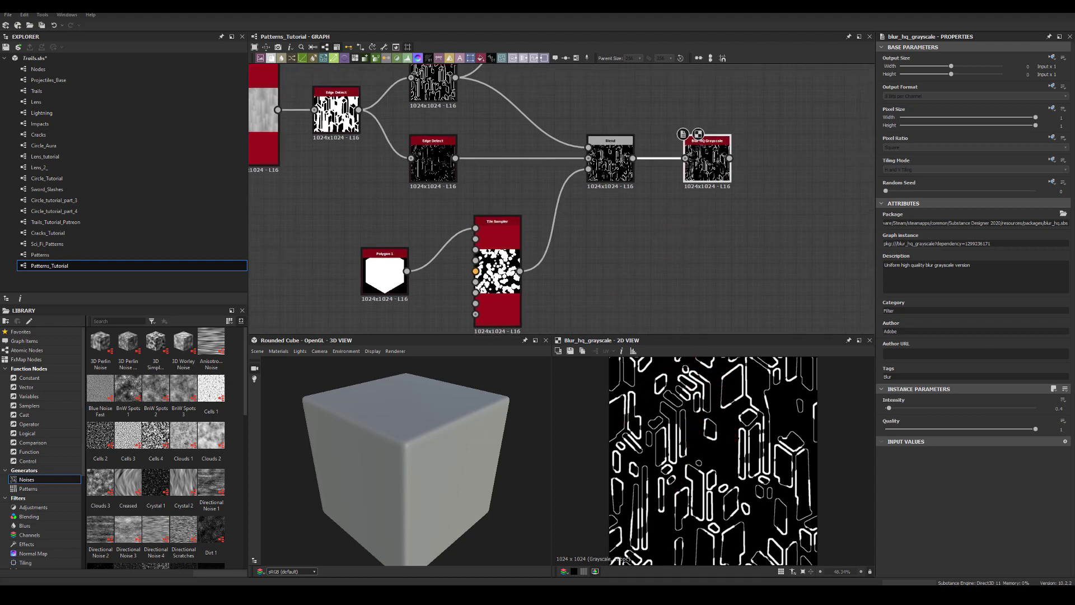
middle_drag(734, 258, 649, 258)
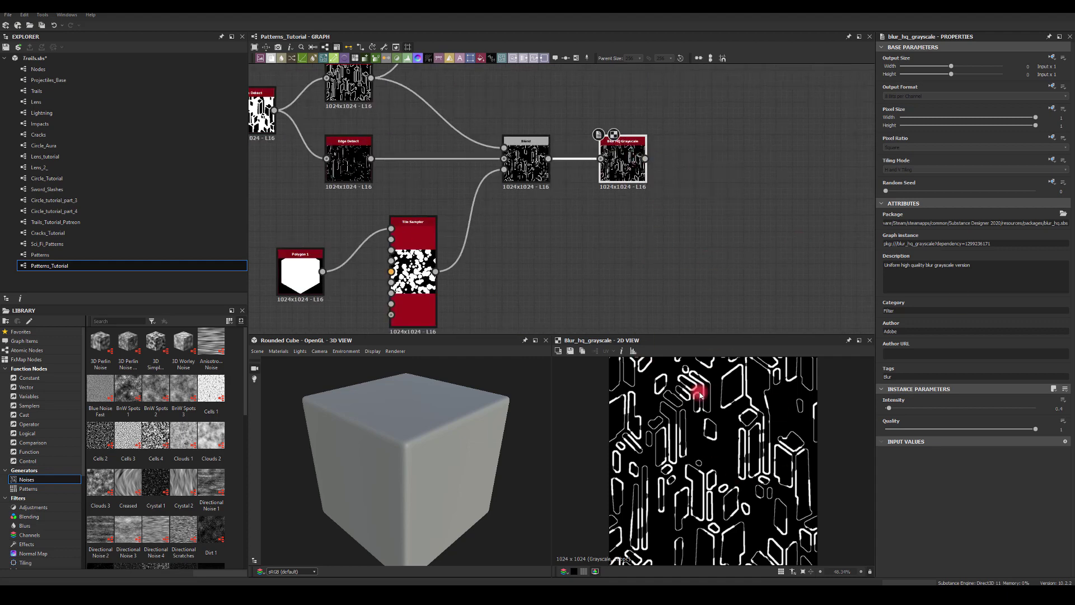
drag(645, 158, 738, 174)
text(bev)
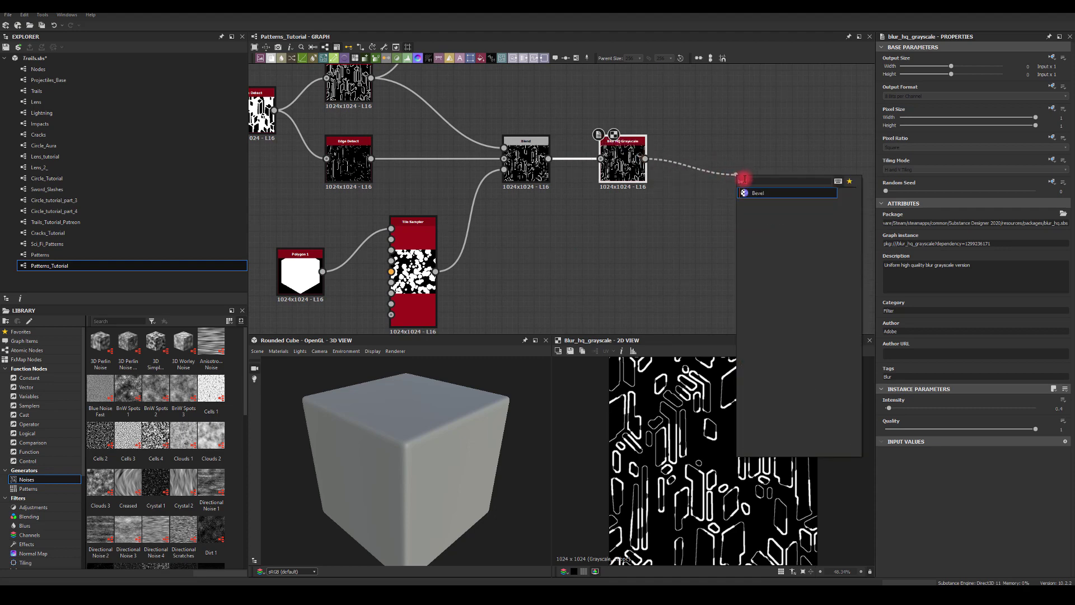
click(753, 193)
drag(762, 166, 715, 165)
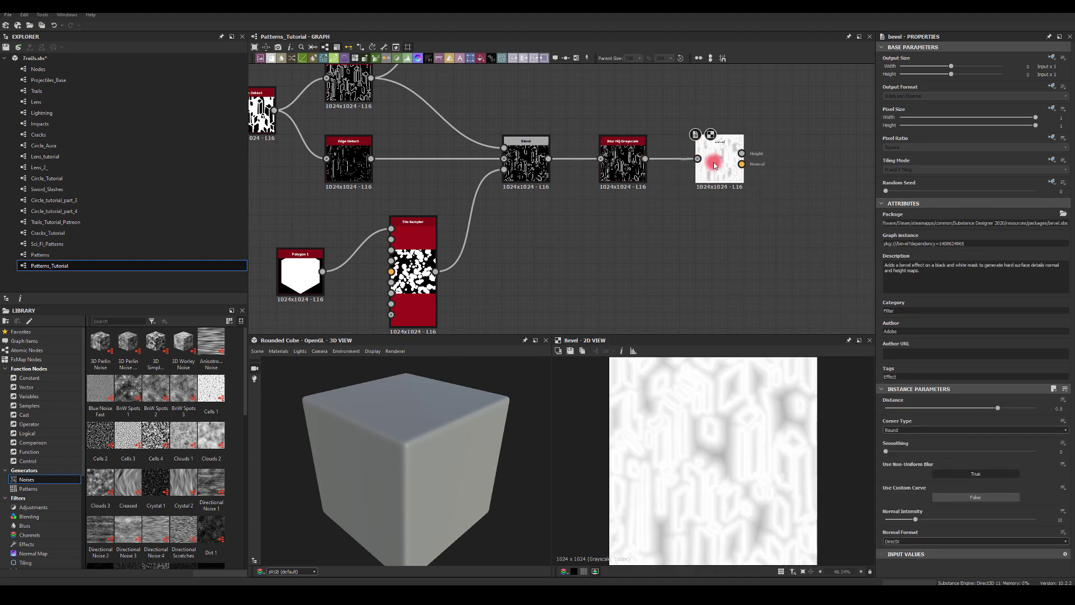
drag(997, 408, 958, 415)
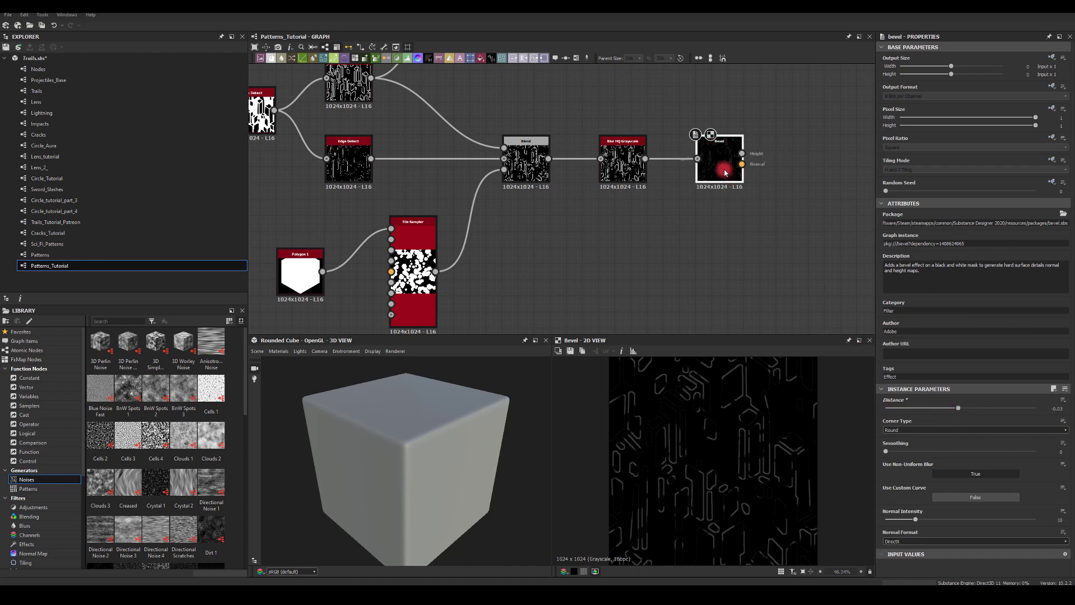
Add an Auto Levels node fed by the Bevel node's Height output
drag(742, 153, 797, 168)
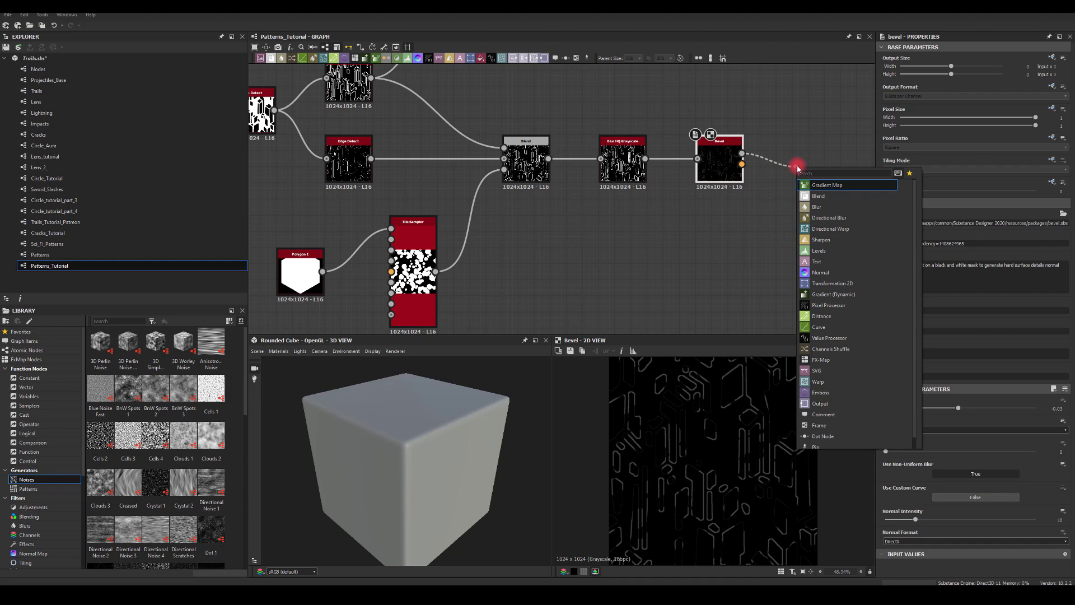
text(auto)
click(806, 182)
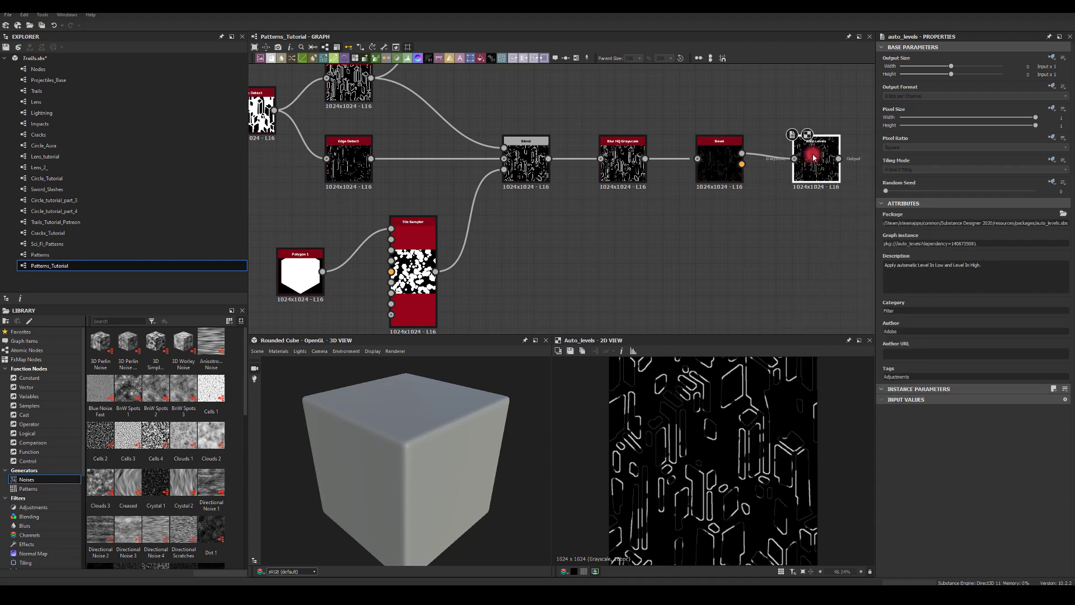
middle_drag(788, 238, 771, 235)
Try a Bevel Distance of about -0.14 and compare the Bevel and Auto Levels outputs
click(694, 158)
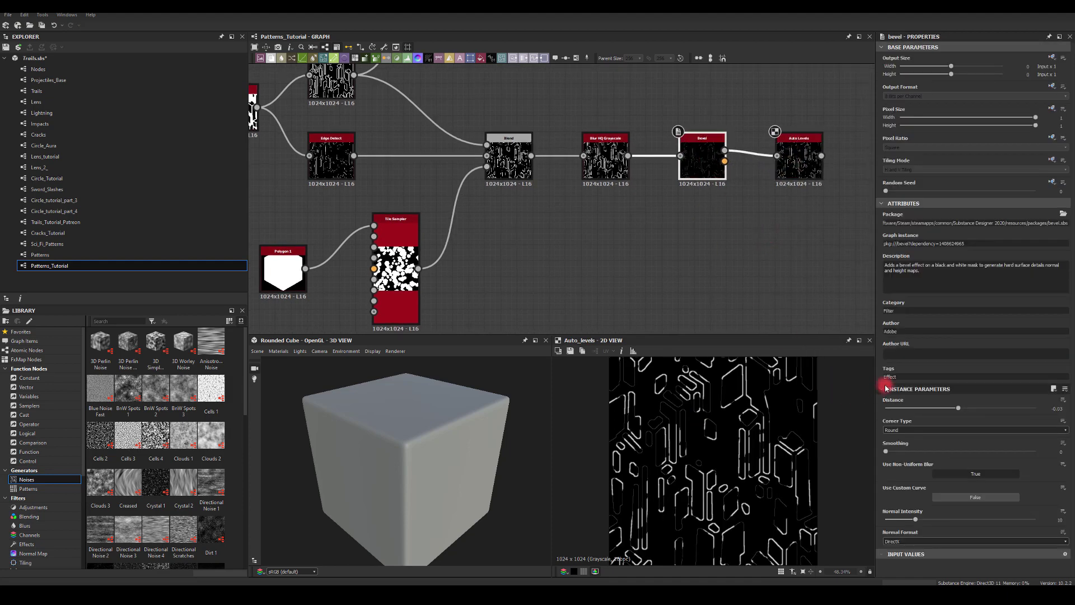
drag(955, 413, 950, 410)
drag(791, 156, 776, 160)
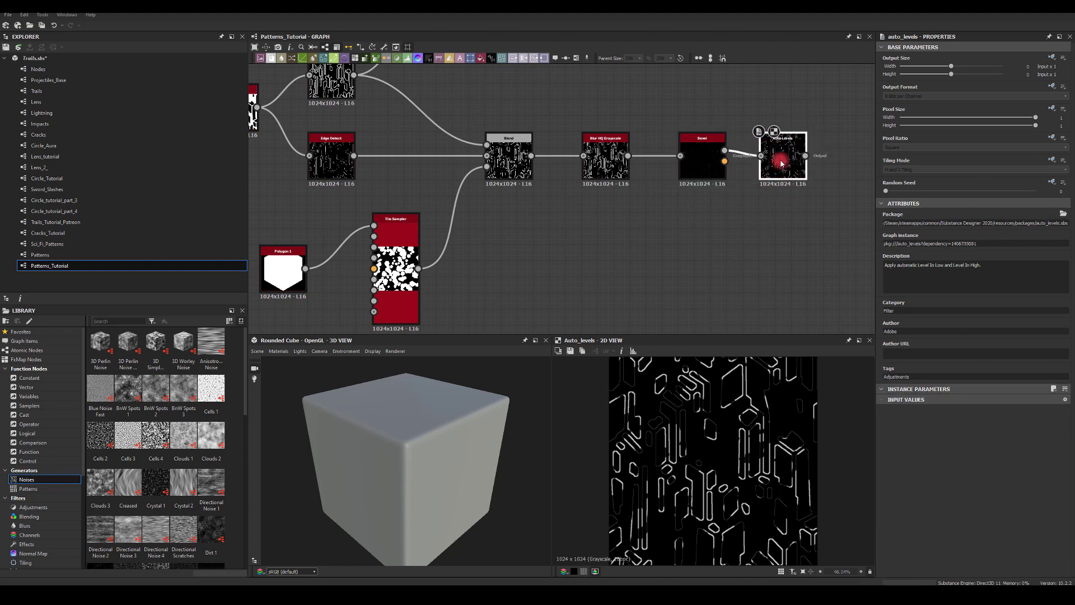
click(719, 158)
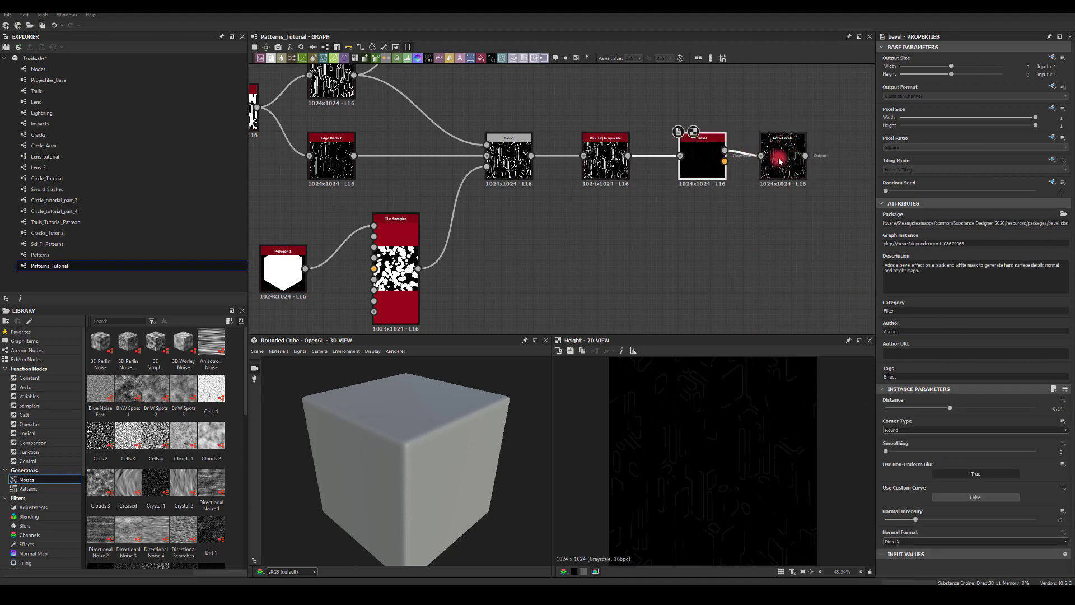
click(770, 175)
click(704, 159)
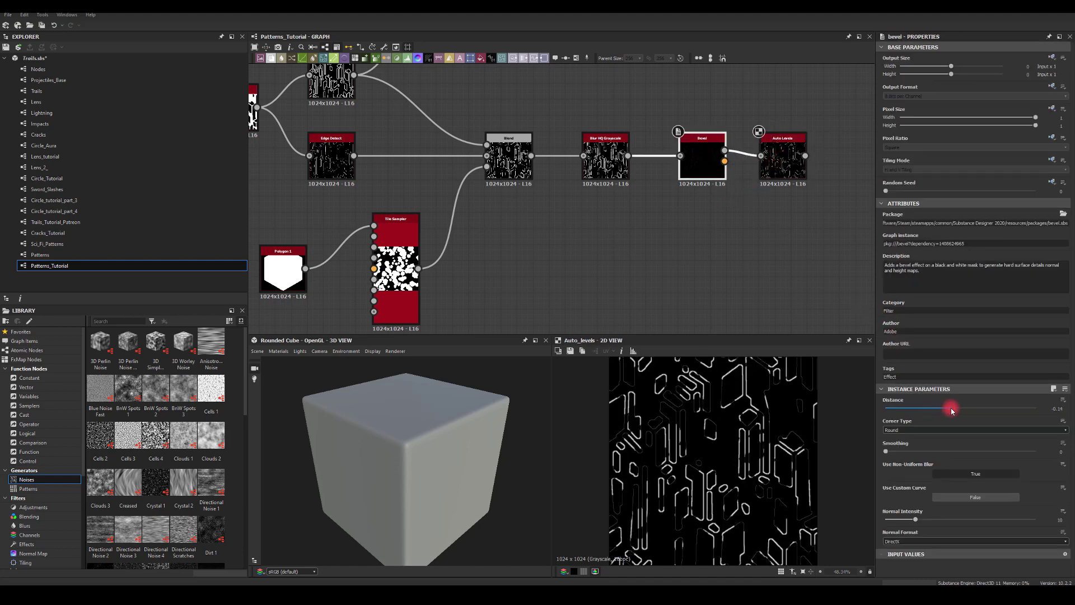
mouse_move(952, 411)
mouse_down()
mouse_move(967, 408)
mouse_move(950, 407)
mouse_up()
click(781, 162)
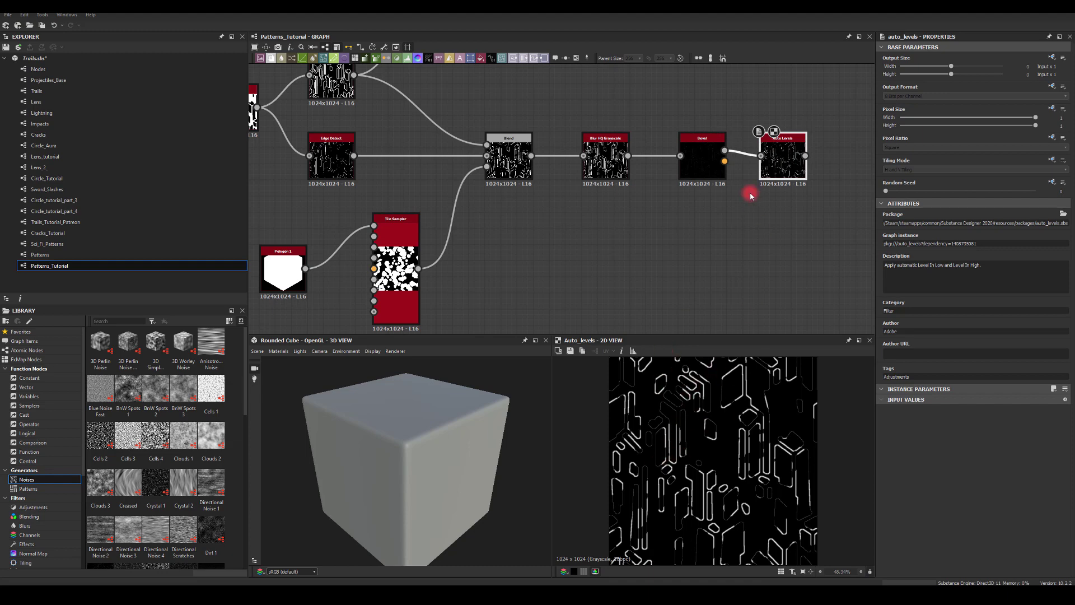
Move the Auto Levels node up out of the main row and set the Bevel's Distance to about -0.04
drag(782, 158, 812, 90)
double_click(691, 159)
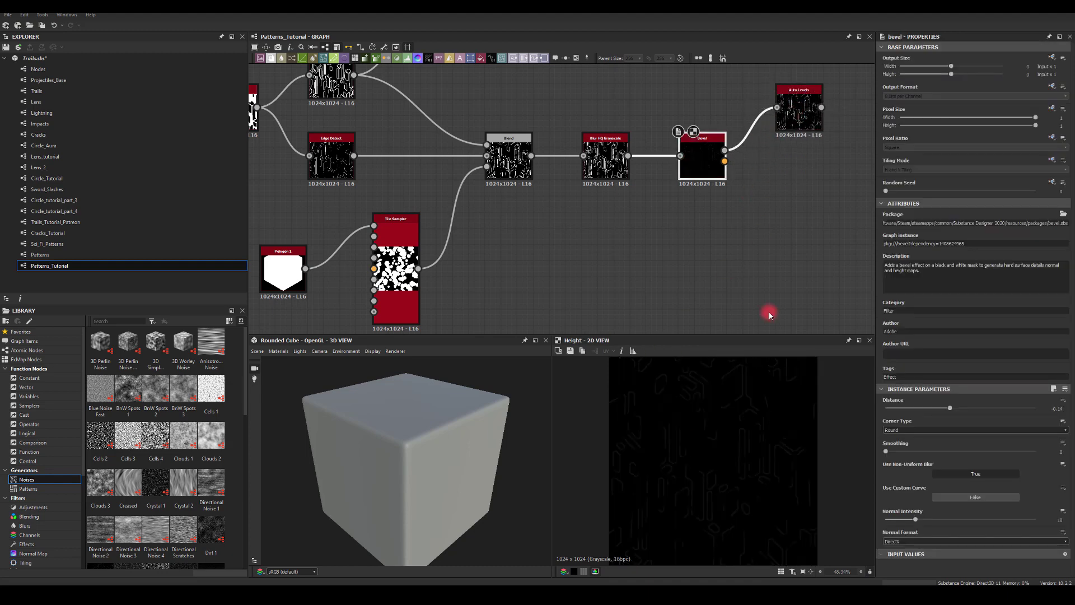
drag(943, 408, 957, 411)
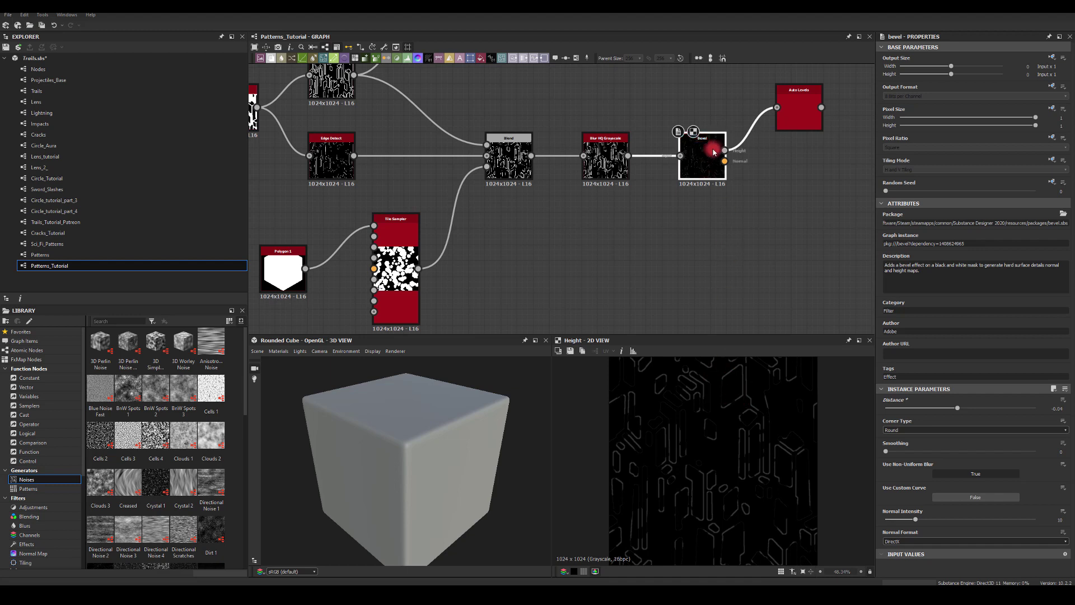
Add a Levels node from the Bevel's Height output and place it below the Auto Levels node
drag(724, 150, 793, 219)
text(lev)
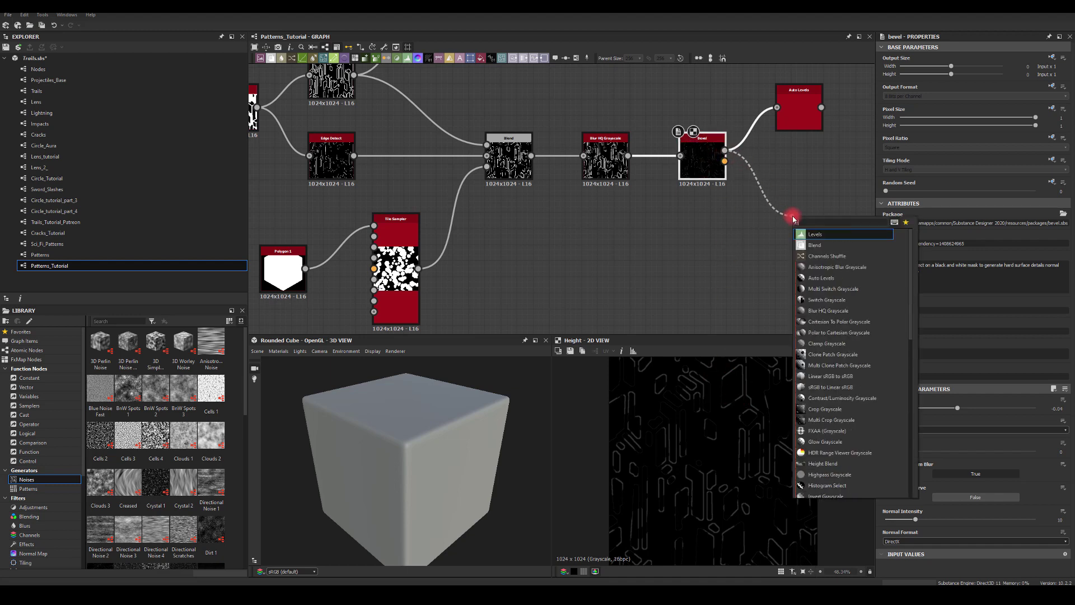
click(809, 233)
double_click(811, 218)
drag(811, 217, 795, 201)
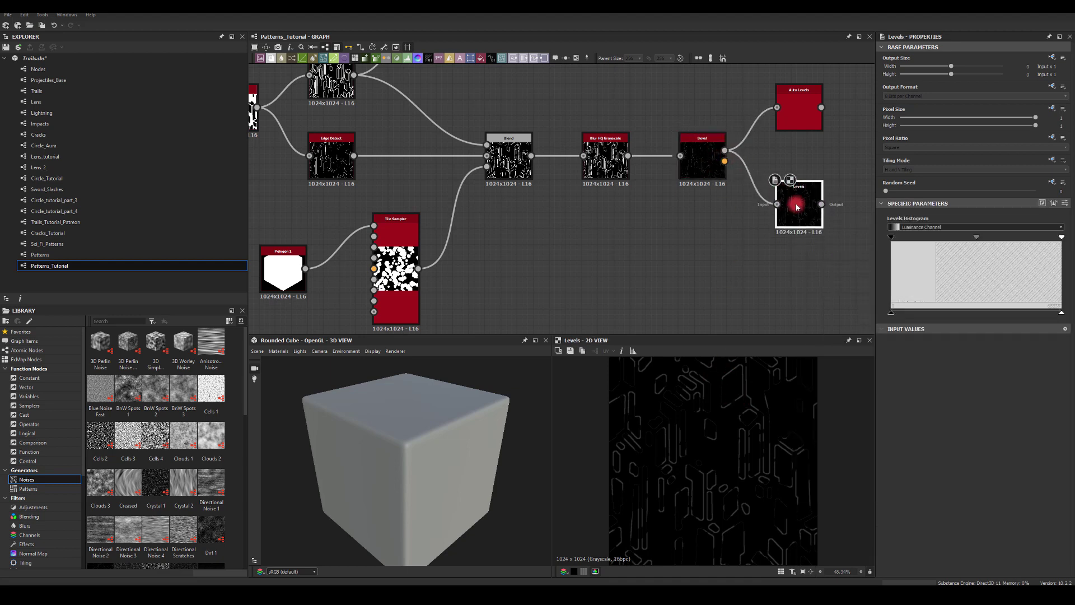
Raise the Levels node's black input slightly, lower its white input to just under half the range, and shift the midtone toward black
drag(891, 237, 908, 245)
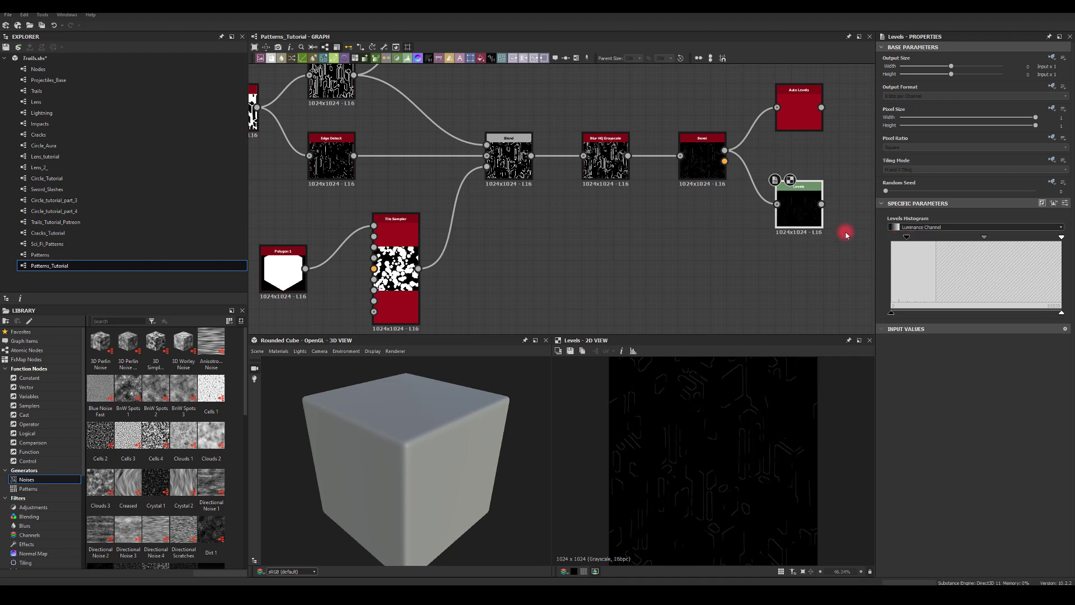
drag(1062, 238, 1031, 241)
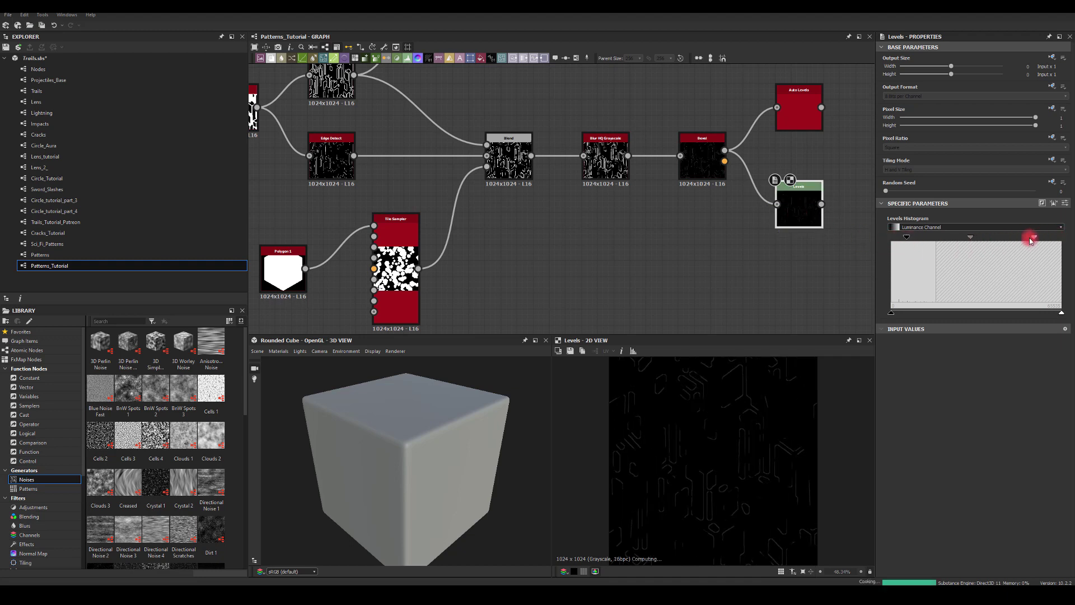
drag(963, 247, 924, 239)
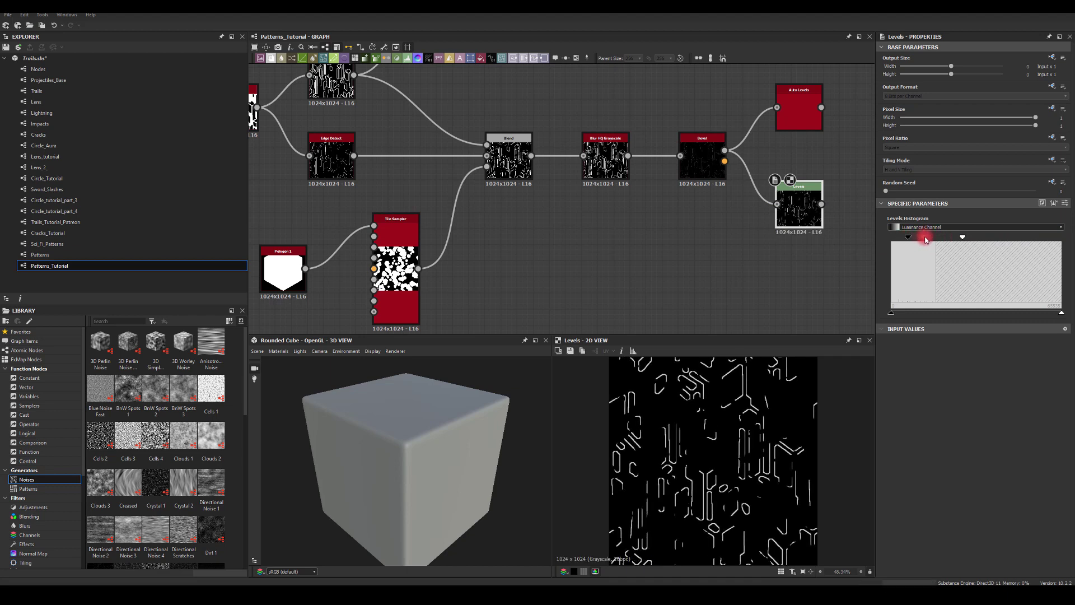
Add a Blur HQ Grayscale node after Levels with Intensity about 0.31 and inspect the line edges up close
middle_drag(756, 251, 564, 222)
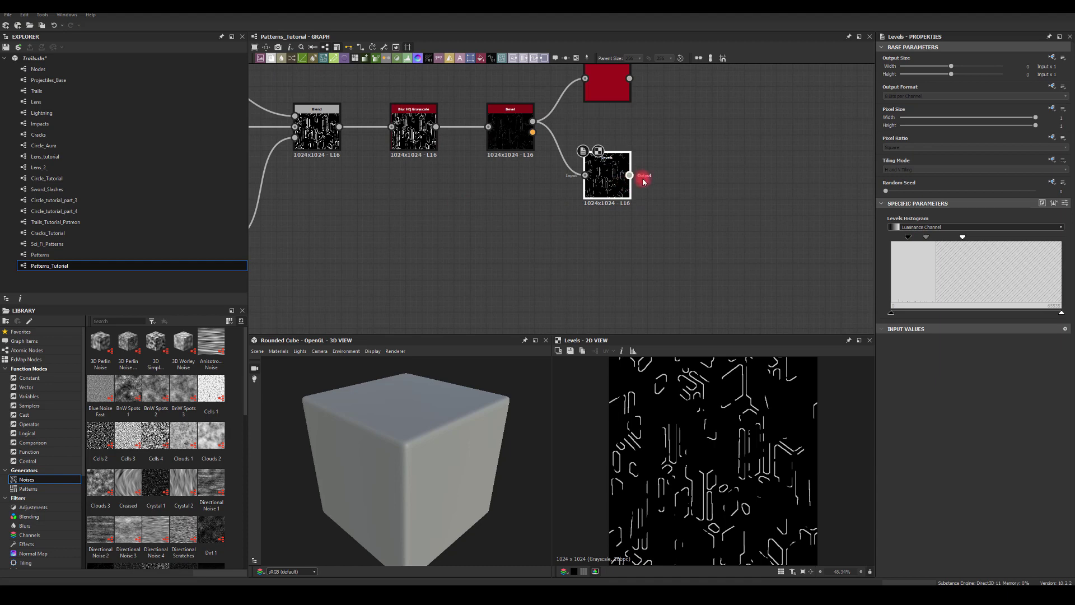
drag(643, 181, 703, 185)
text(bl)
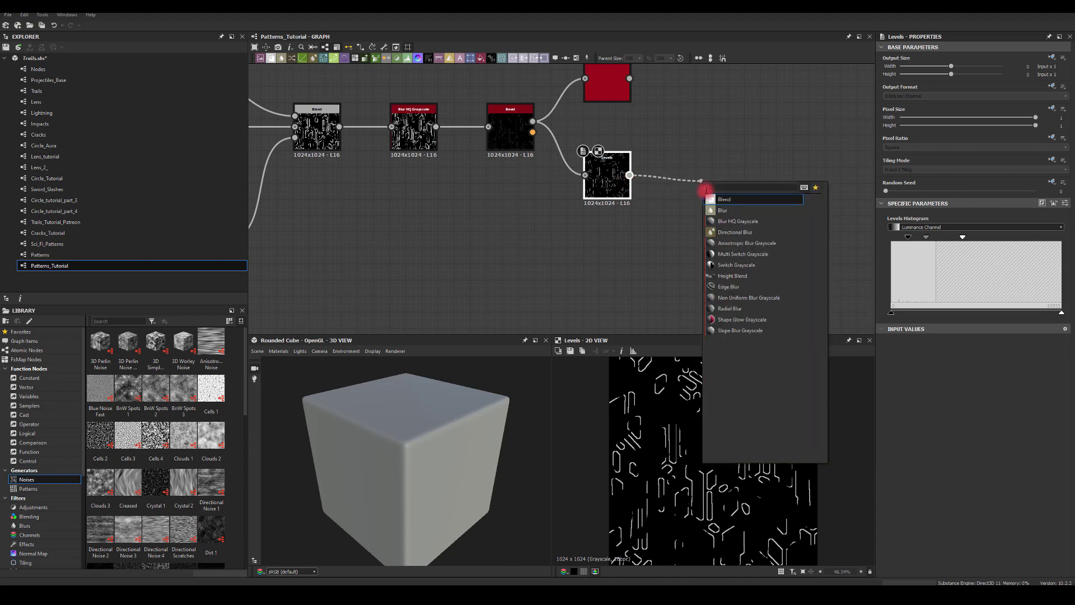
click(724, 222)
click(856, 348)
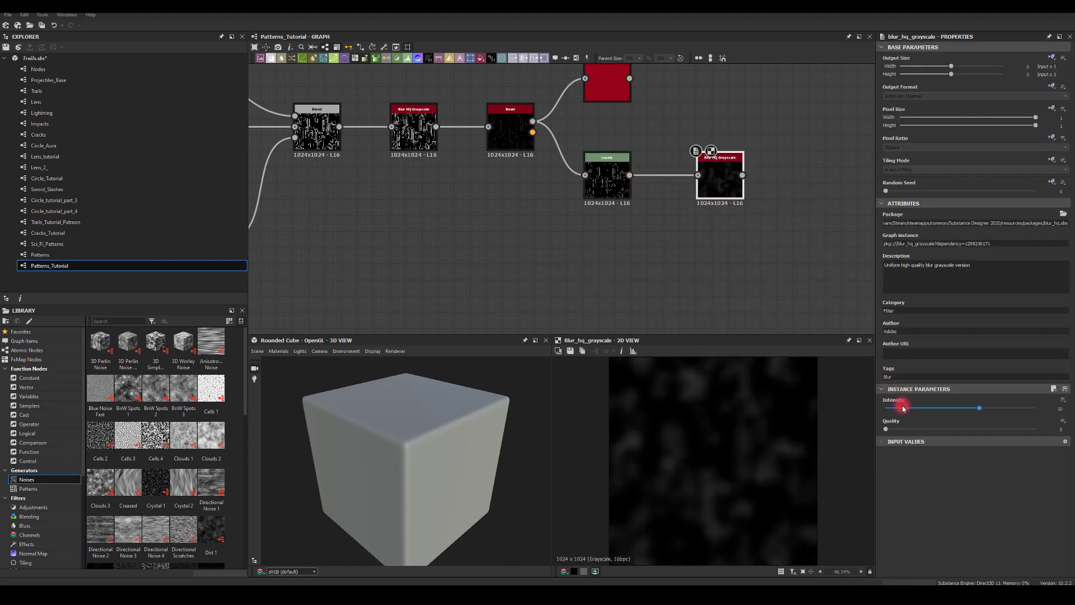
drag(903, 409, 888, 413)
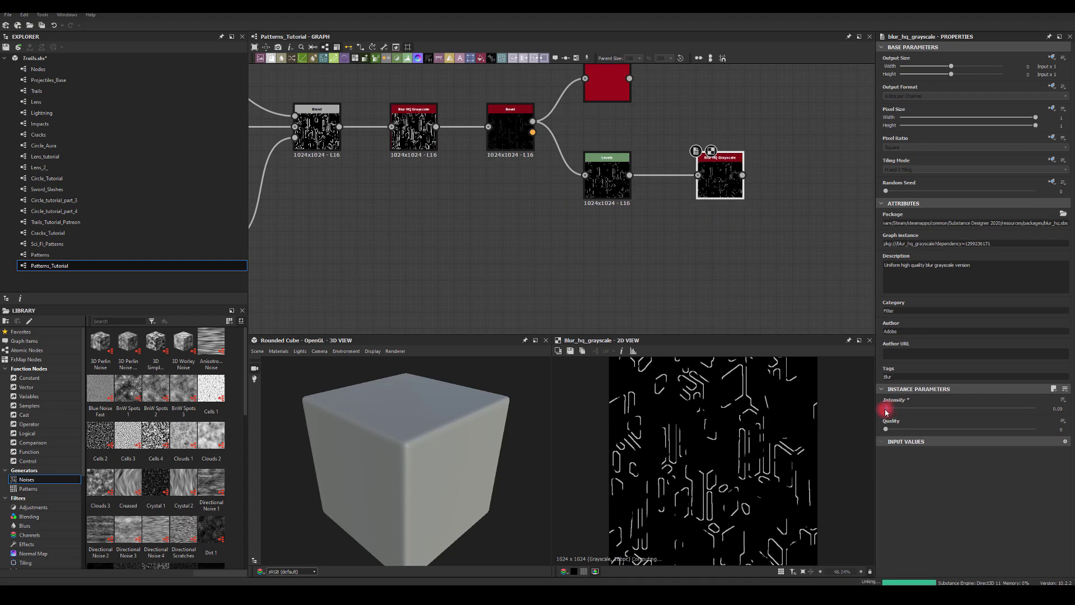
scroll(744, 395, up, 3)
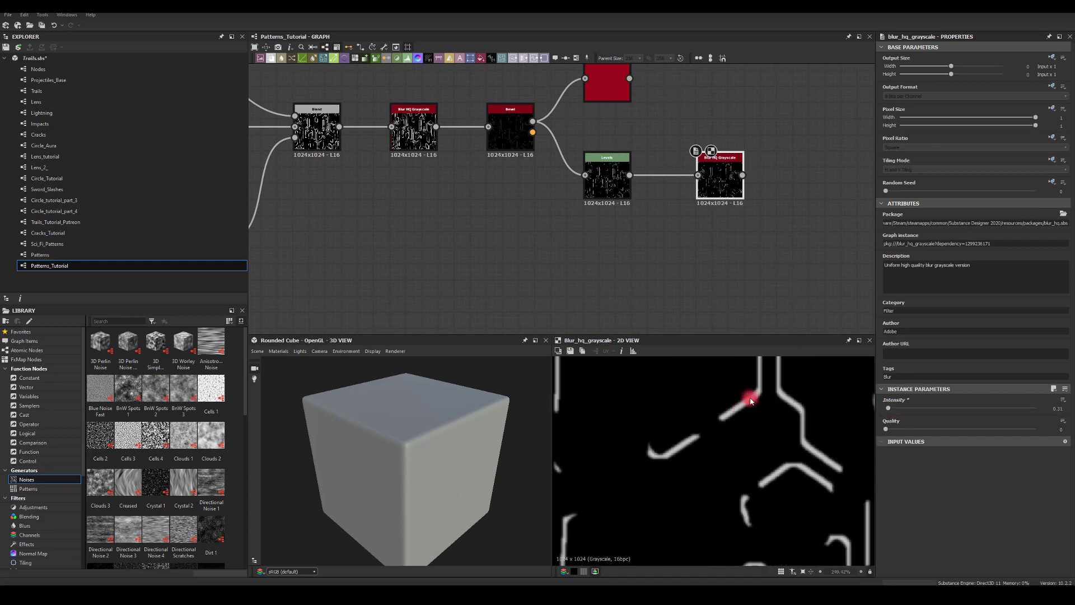
scroll(728, 386, down, 5)
scroll(708, 414, up, 3)
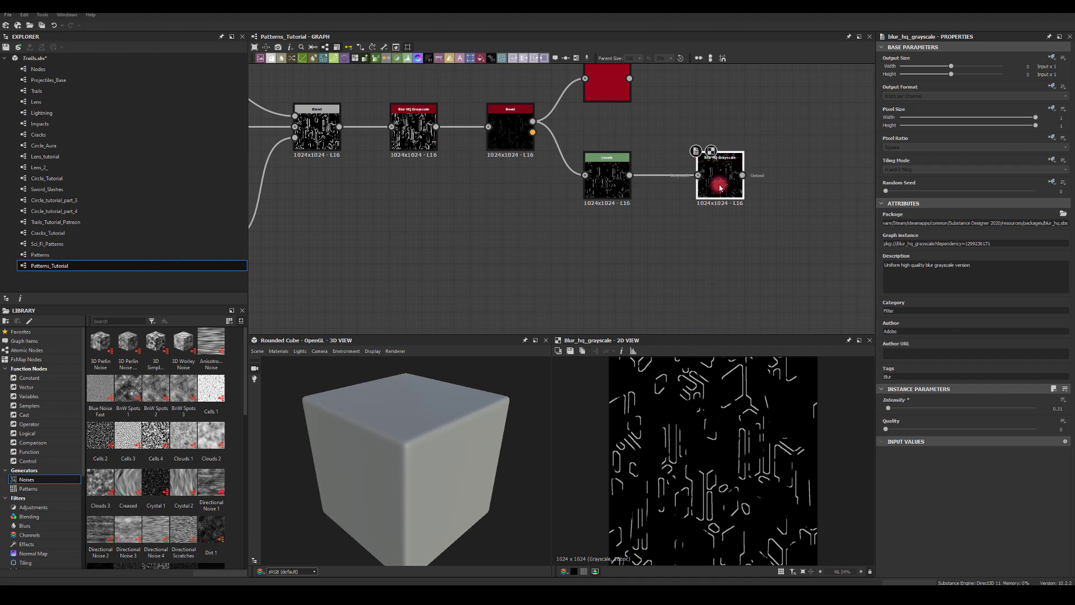
Add an Edge Detect node after the new blur with Invert True, Edge Width 1 and Edge Roundness 0, placed slightly above the row
drag(743, 176, 795, 170)
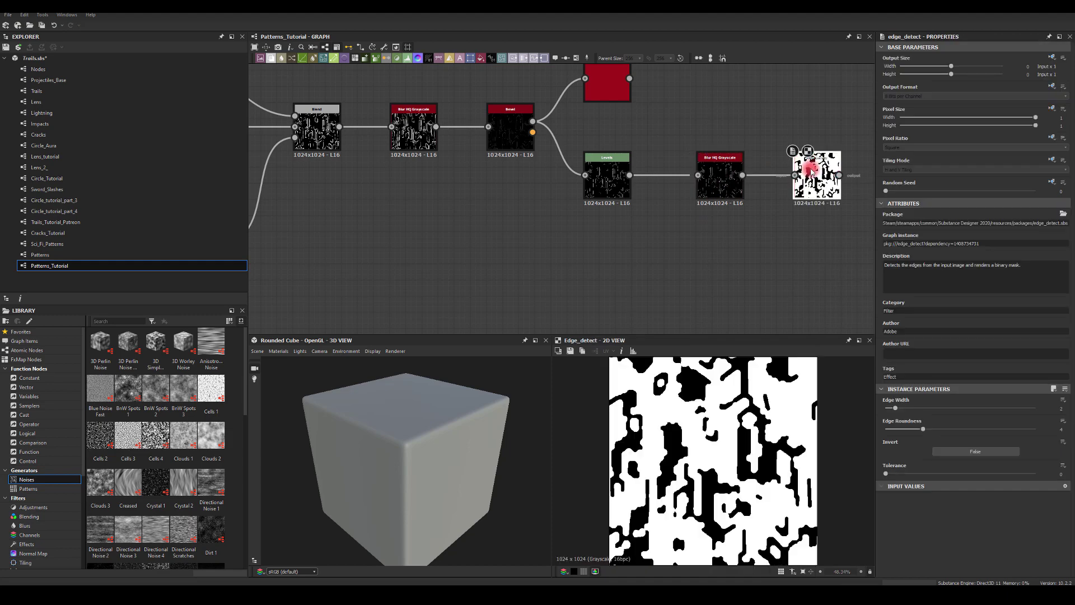
click(938, 450)
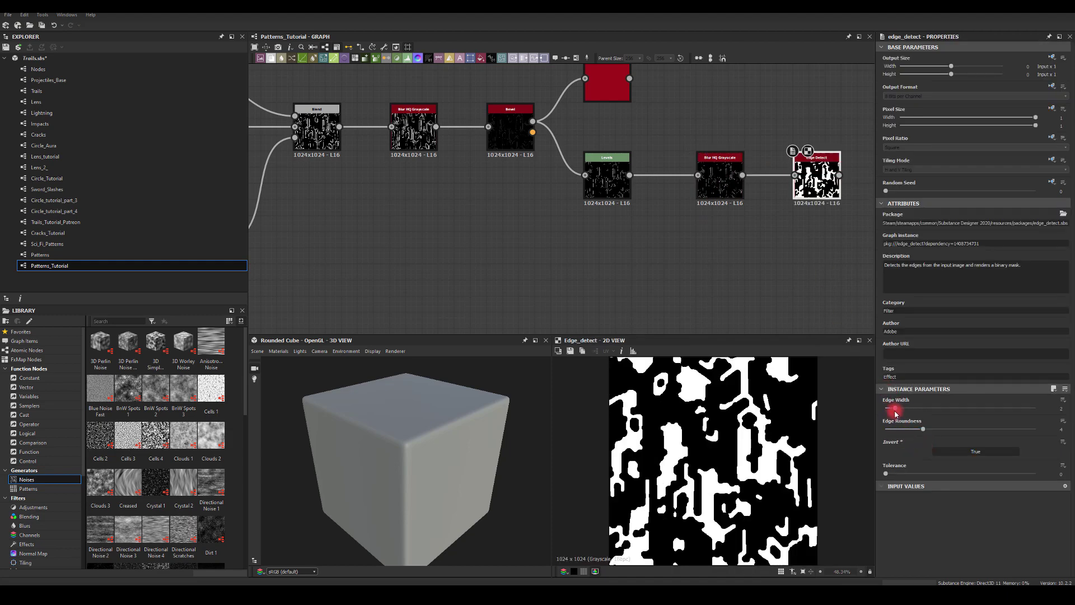
mouse_move(891, 409)
mouse_down()
mouse_move(881, 433)
mouse_move(891, 410)
mouse_move(873, 413)
mouse_up()
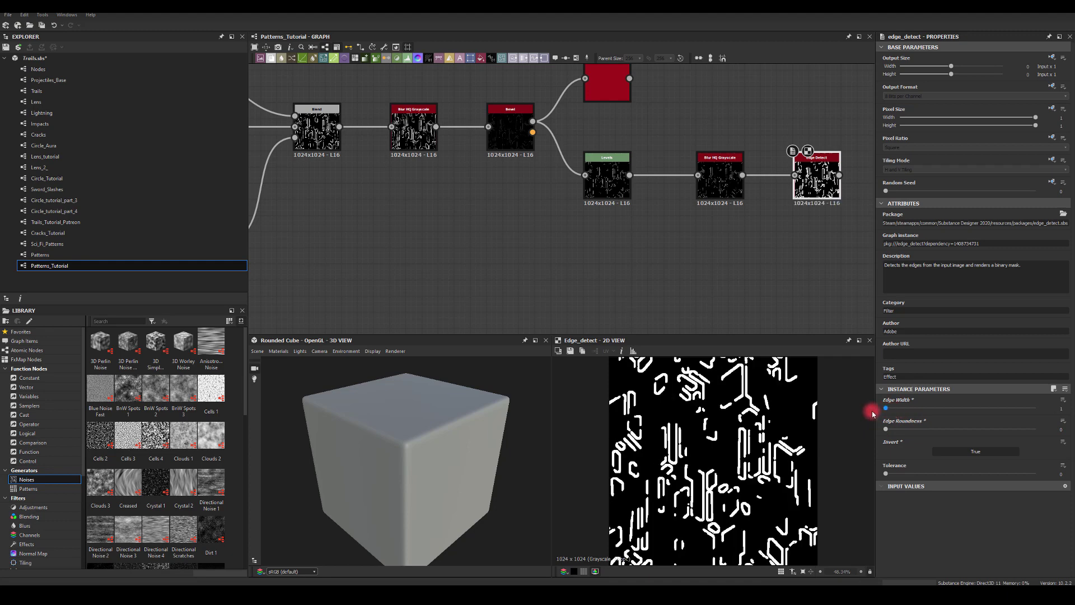
middle_drag(776, 289, 680, 257)
drag(684, 154, 684, 122)
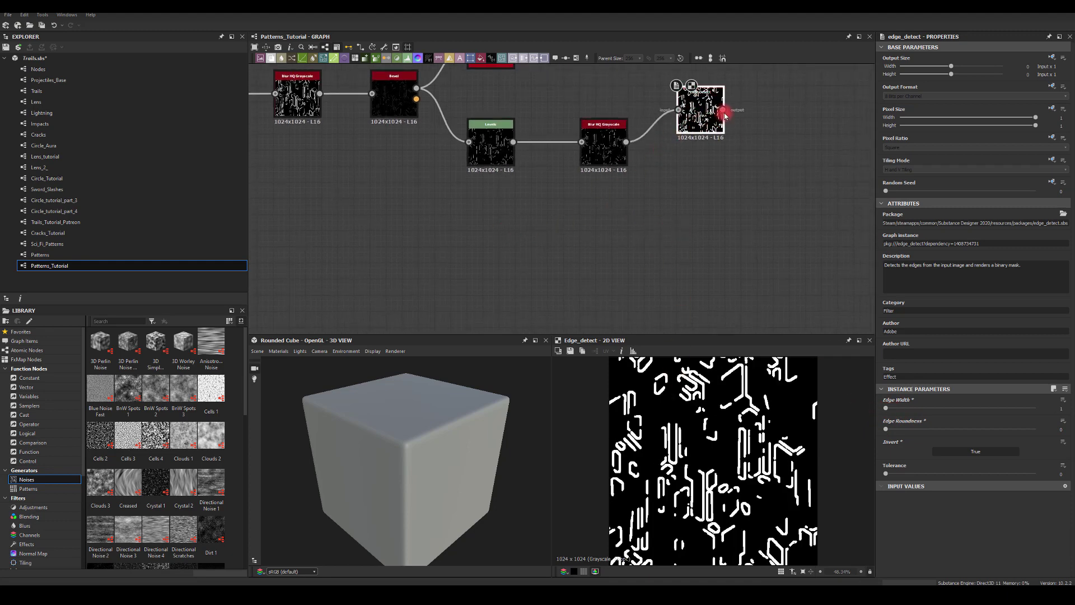
Add a Blend node with the second blur as foreground and its Edge Detect output as background
text(bl)
drag(784, 172, 791, 174)
key(Return)
Connect the hexagon Tile Sampler's output to the new Blend node's opacity mask input
scroll(704, 246, down, 3)
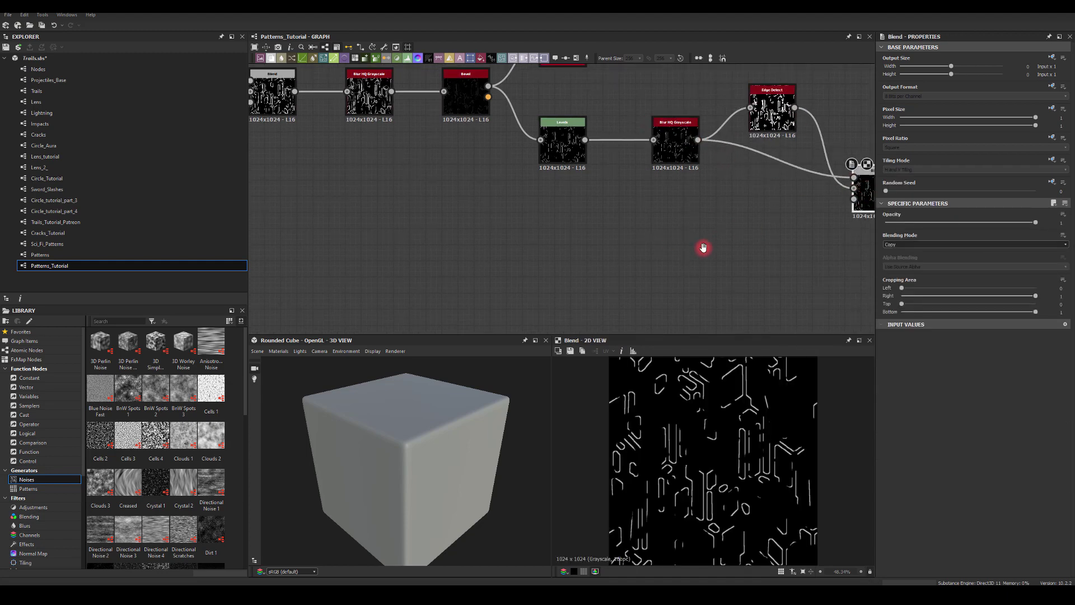
drag(352, 220, 828, 210)
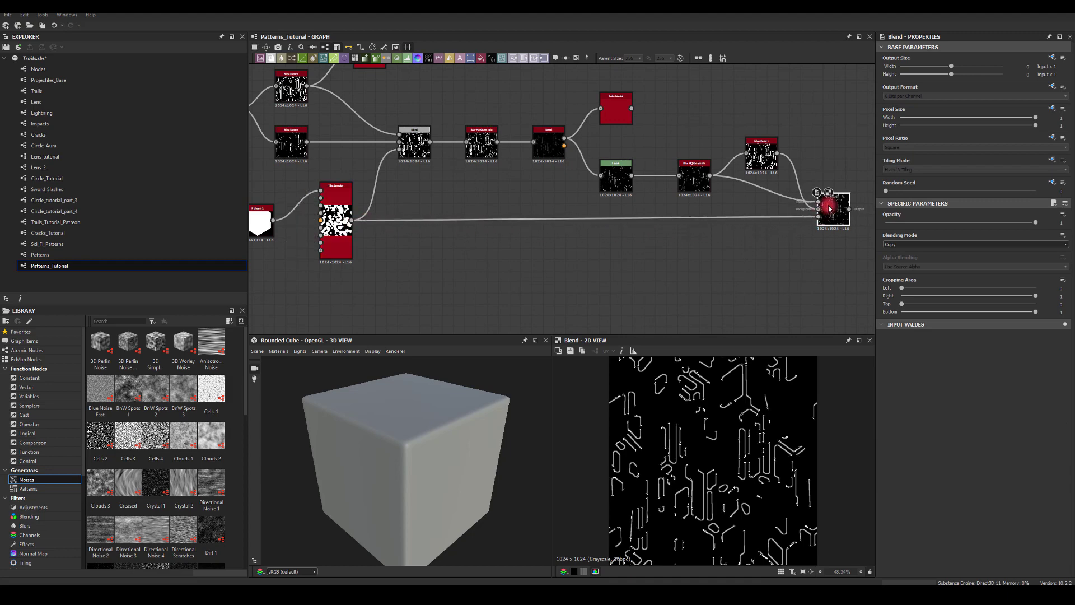
middle_drag(828, 217, 732, 245)
scroll(739, 234, up, 4)
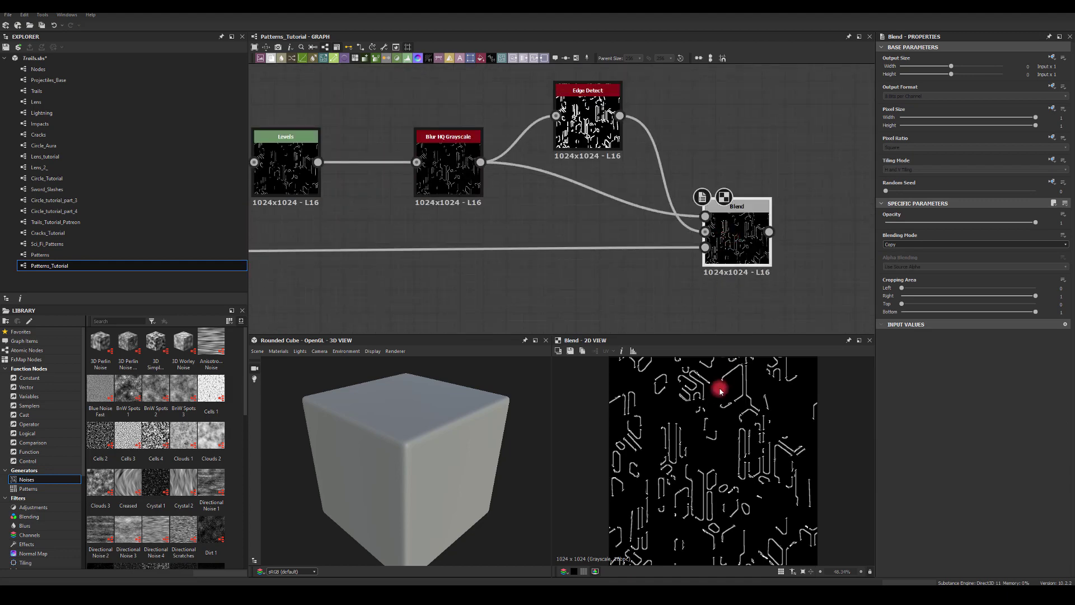
Swap the last Blend's inputs so Edge Detect feeds the foreground and Blur HQ Grayscale the background
scroll(720, 391, up, 5)
scroll(748, 392, down, 3)
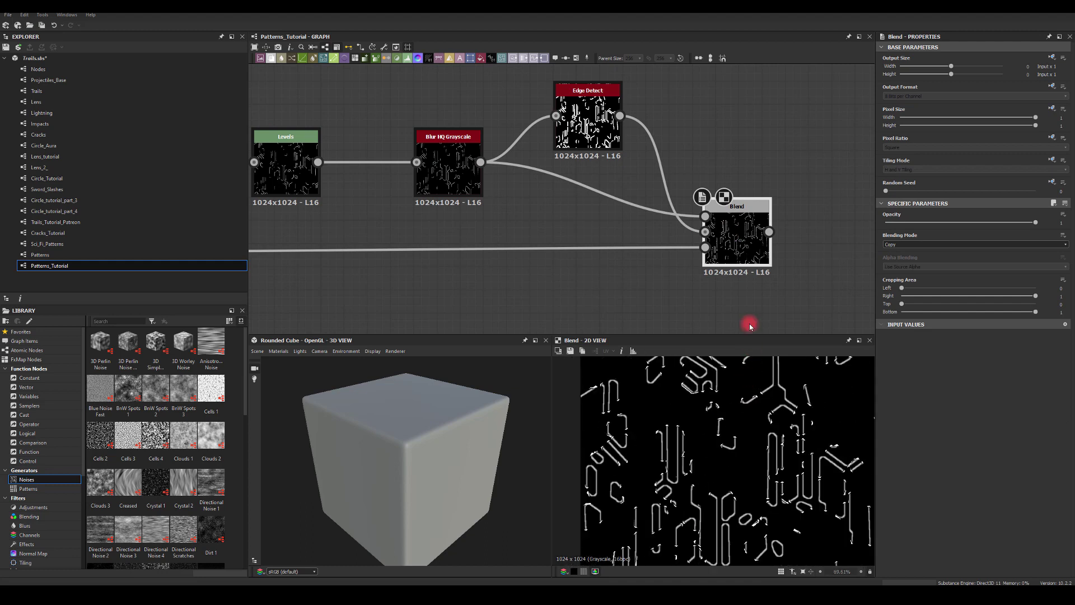
drag(481, 162, 716, 225)
scroll(703, 412, down, 4)
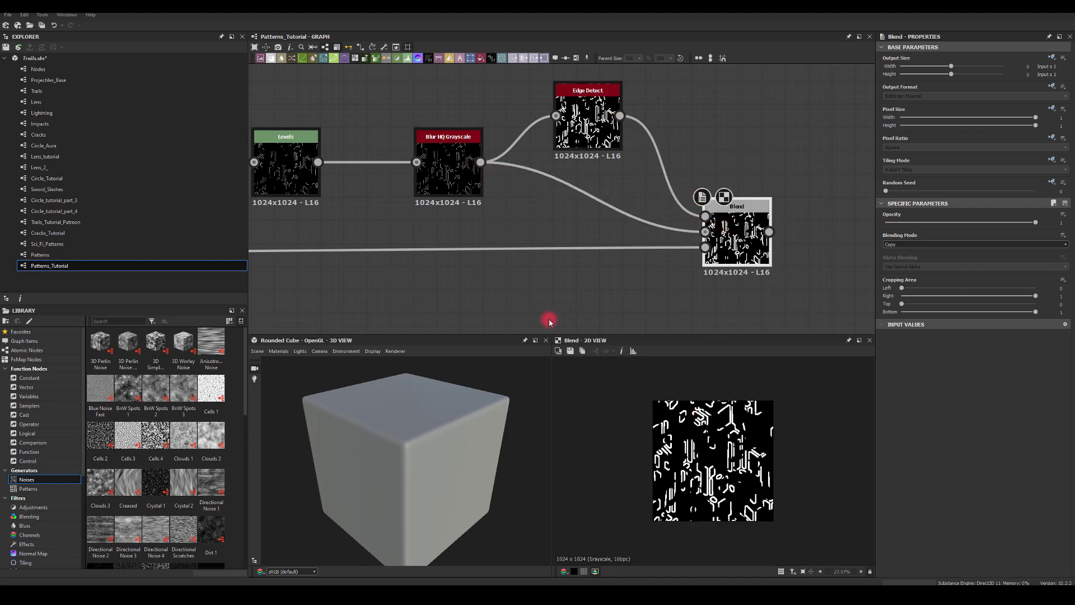
Duplicate the hexagon Polygon 1 and its connected Tile Sampler, placing the copies below the second Blur HQ Grayscale near the last Blend
scroll(677, 271, down, 4)
middle_drag(430, 285, 532, 265)
drag(521, 280, 333, 213)
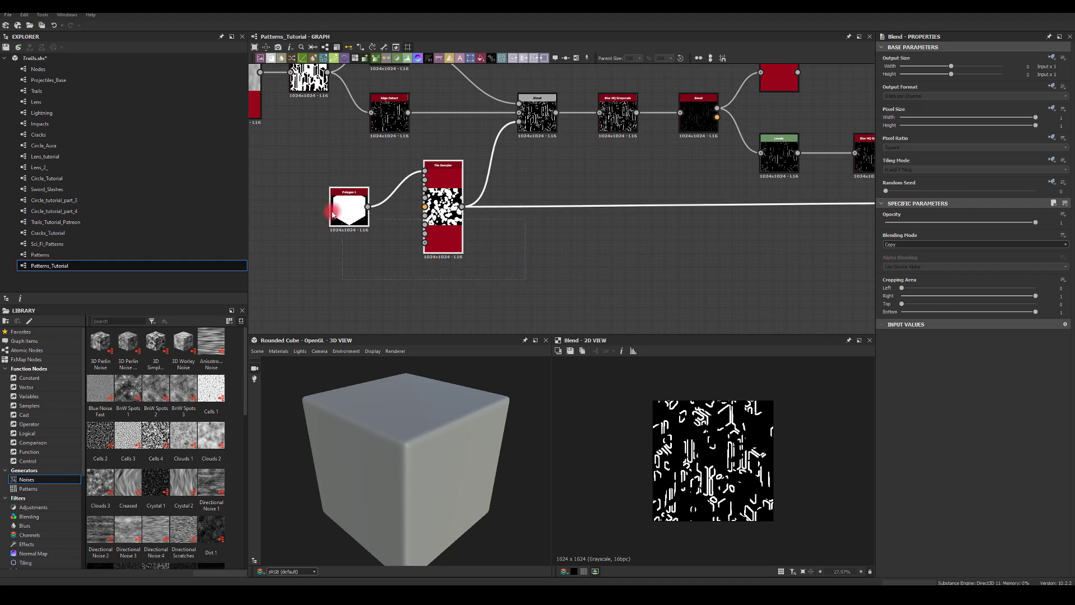
middle_drag(599, 248, 317, 241)
key(ctrl+v)
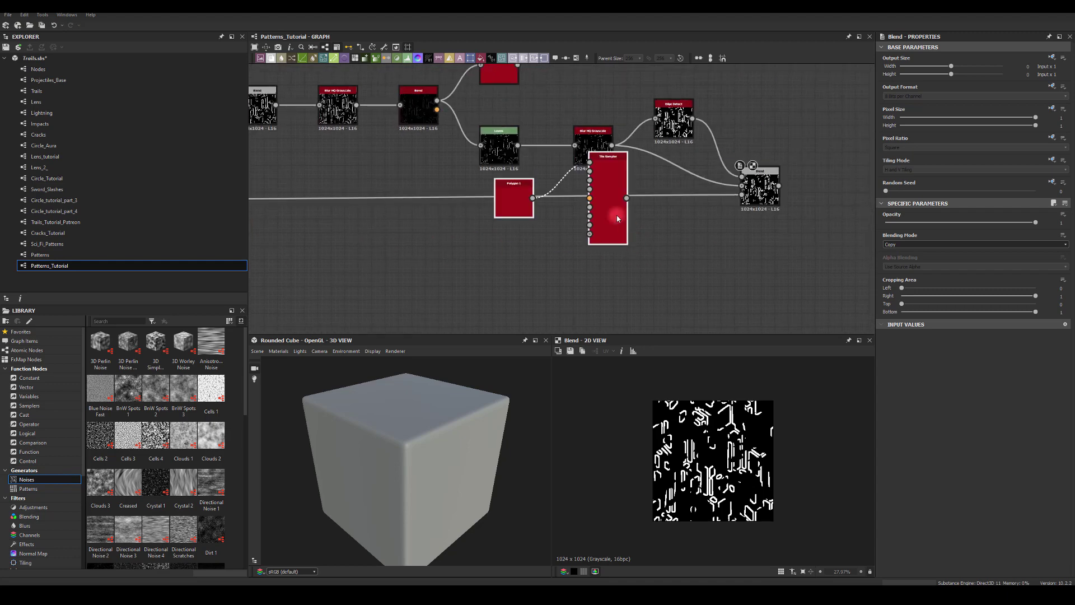
drag(616, 215, 692, 281)
Connect the duplicated Tile Sampler's output to the last Blend's opacity input, replacing the original mask
scroll(684, 208, up, 2)
scroll(693, 198, up, 1)
drag(719, 315, 782, 193)
click(807, 185)
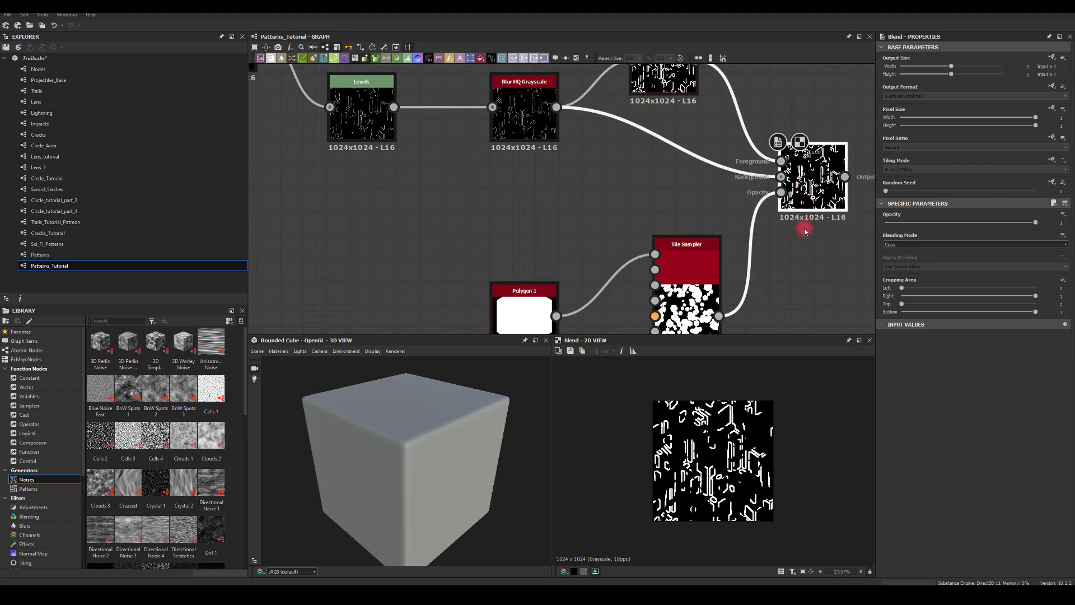
middle_drag(762, 255, 721, 227)
scroll(720, 233, up, 2)
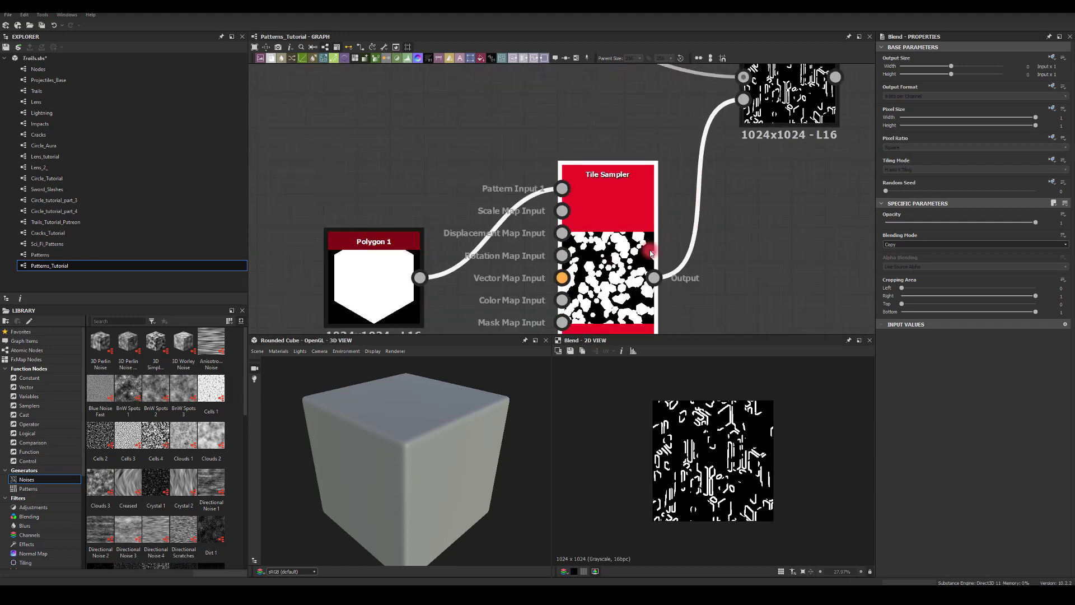
Arrange the duplicated Polygon 1 and Tile Sampler closer to the last Blend and shift that Blend slightly upward
click(773, 80)
click(889, 194)
mouse_move(1032, 223)
mouse_down()
mouse_move(847, 233)
mouse_move(1035, 224)
mouse_up()
scroll(780, 269, down, 2)
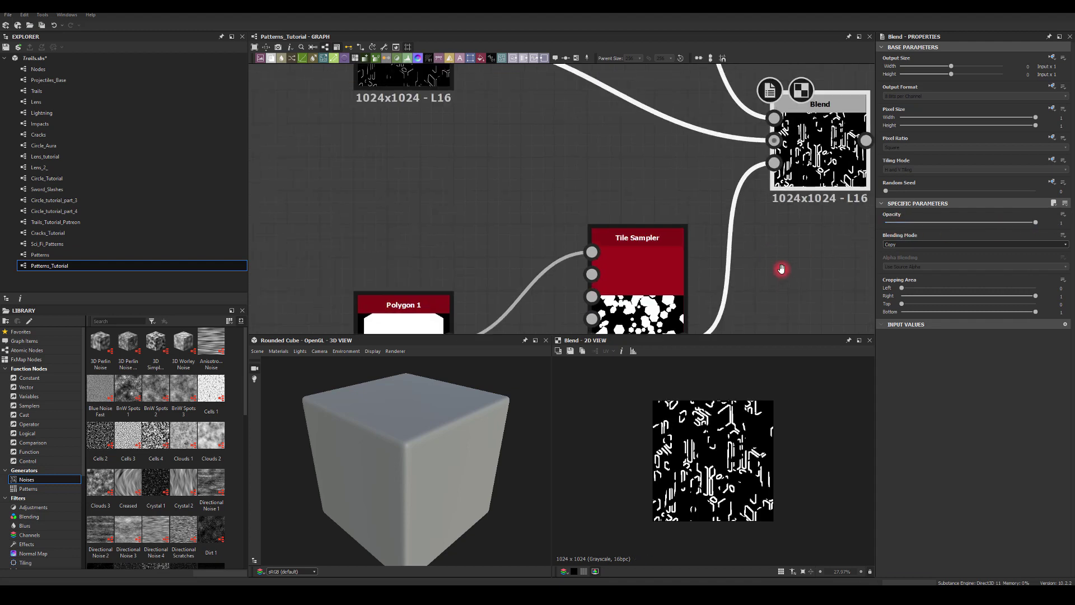
drag(552, 295, 534, 240)
drag(710, 292, 670, 253)
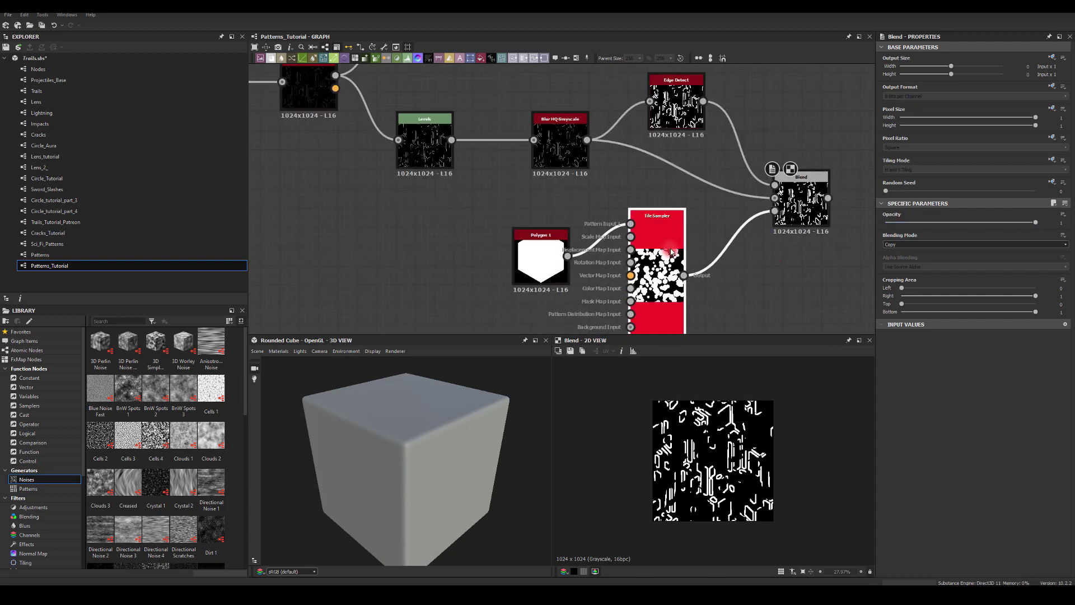
drag(779, 224, 790, 185)
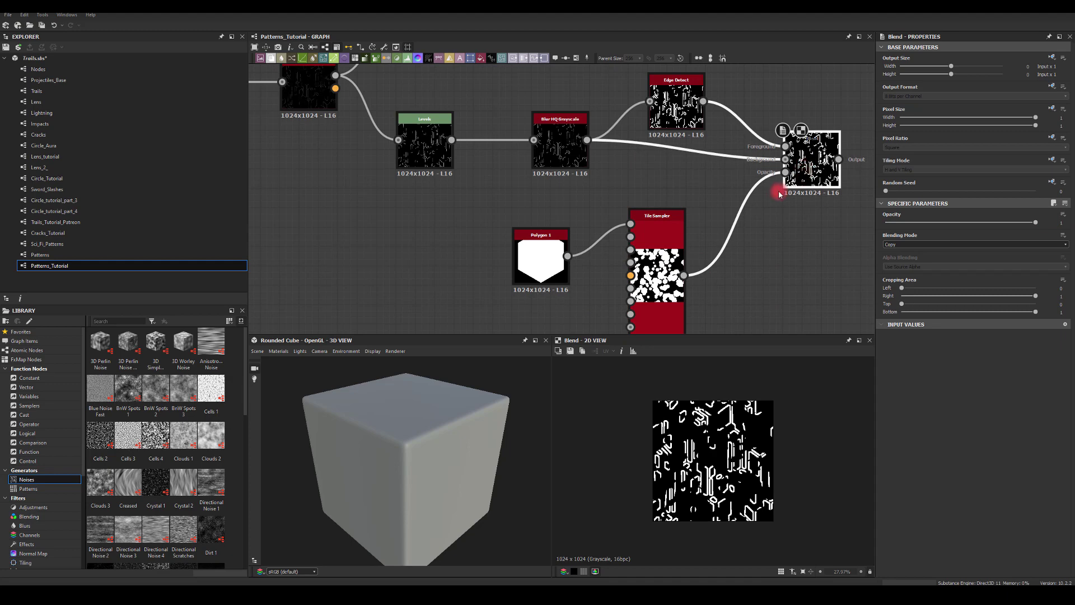
Set the duplicated Tile Sampler's Scale to about 1.11 and inspect the blended lines
scroll(660, 204, up, 3)
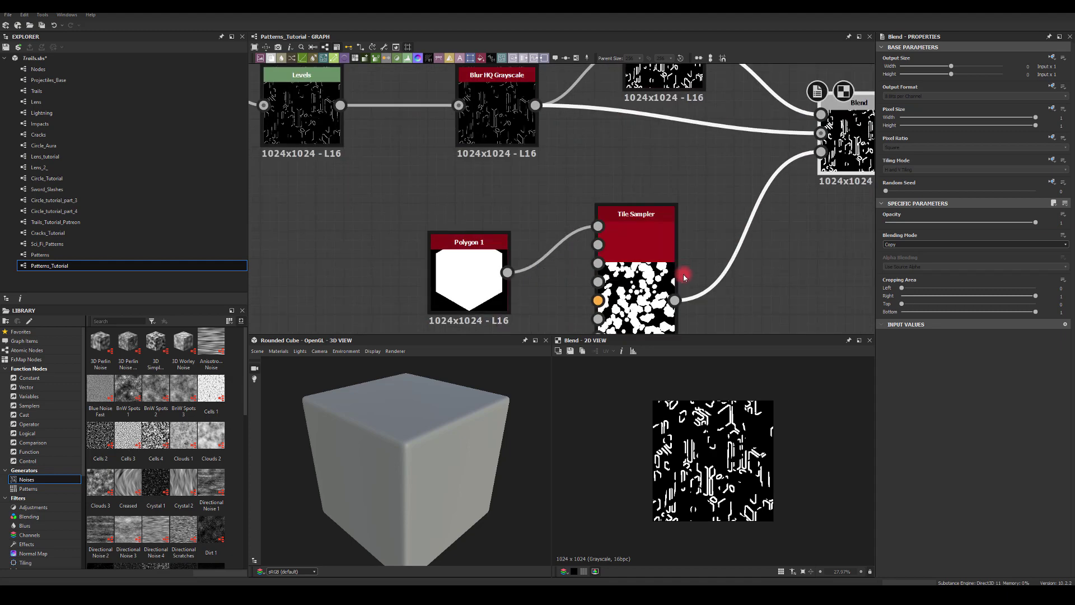
scroll(720, 402, up, 4)
scroll(716, 399, down, 3)
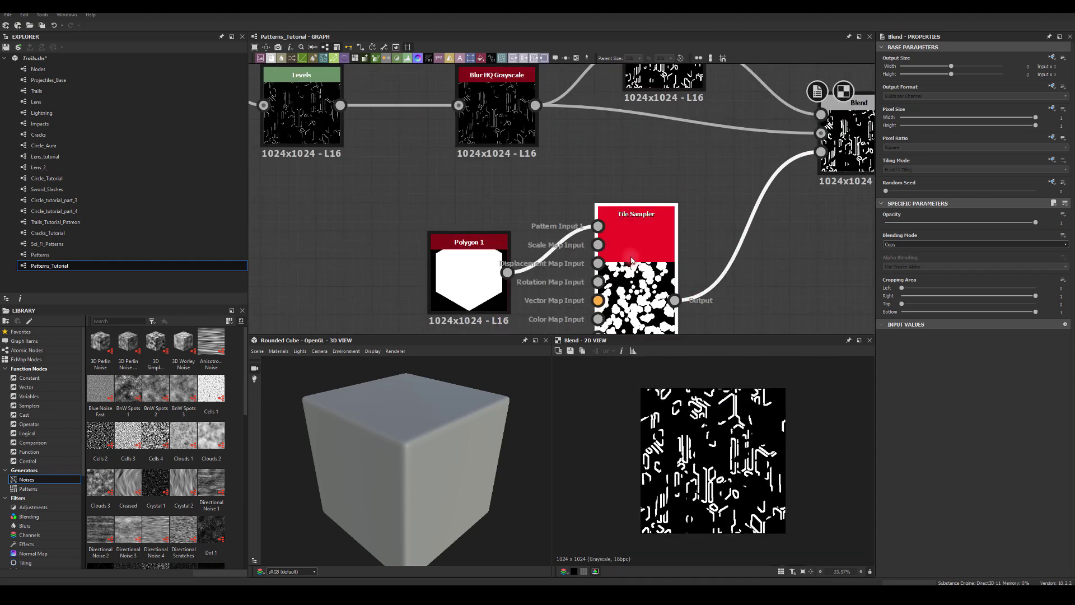
scroll(929, 428, down, 5)
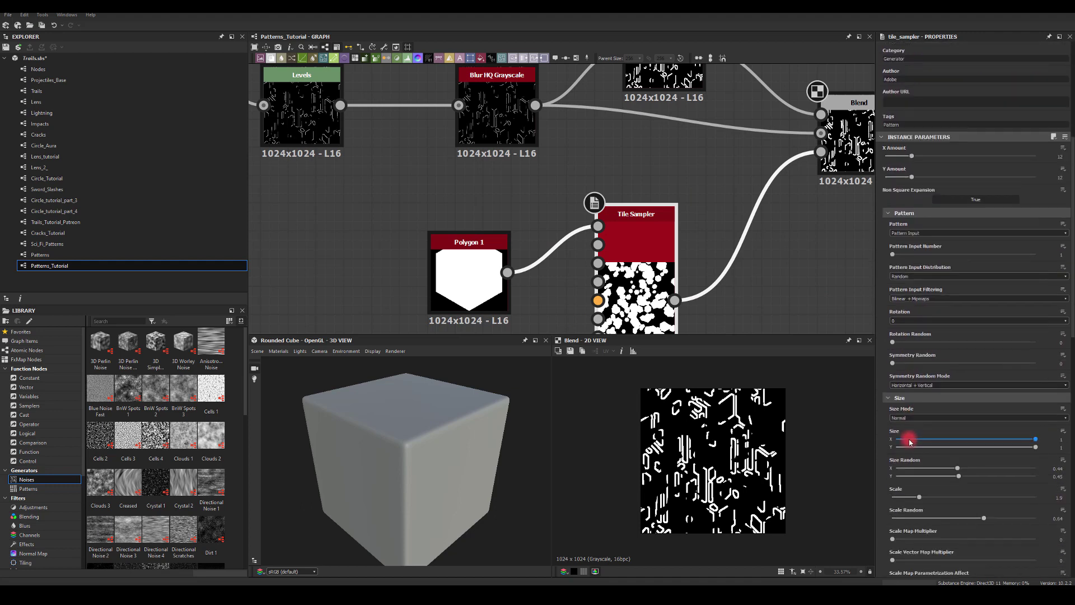
mouse_move(925, 502)
mouse_down()
mouse_move(914, 490)
mouse_move(965, 497)
mouse_move(899, 492)
mouse_move(907, 493)
mouse_up()
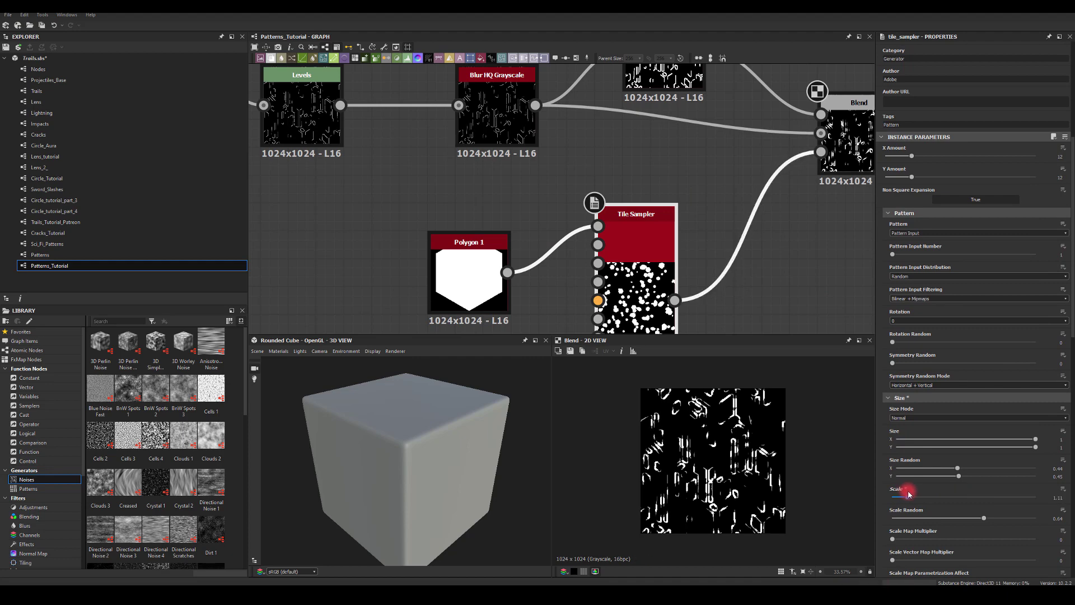
scroll(715, 457, up, 2)
mouse_move(636, 273)
mouse_down()
mouse_move(606, 271)
mouse_move(606, 259)
mouse_up()
click(746, 351)
scroll(749, 247, down, 2)
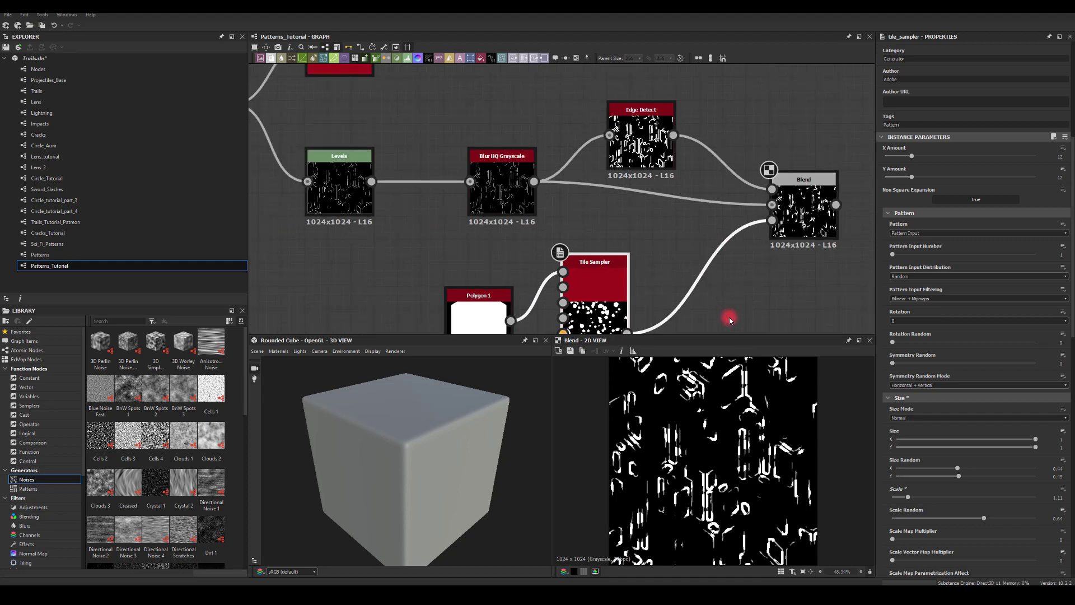
Try an Edge Width of 0.2 on the Edge Detect feeding the last Blend, keeping Edge Roundness at 0
click(631, 121)
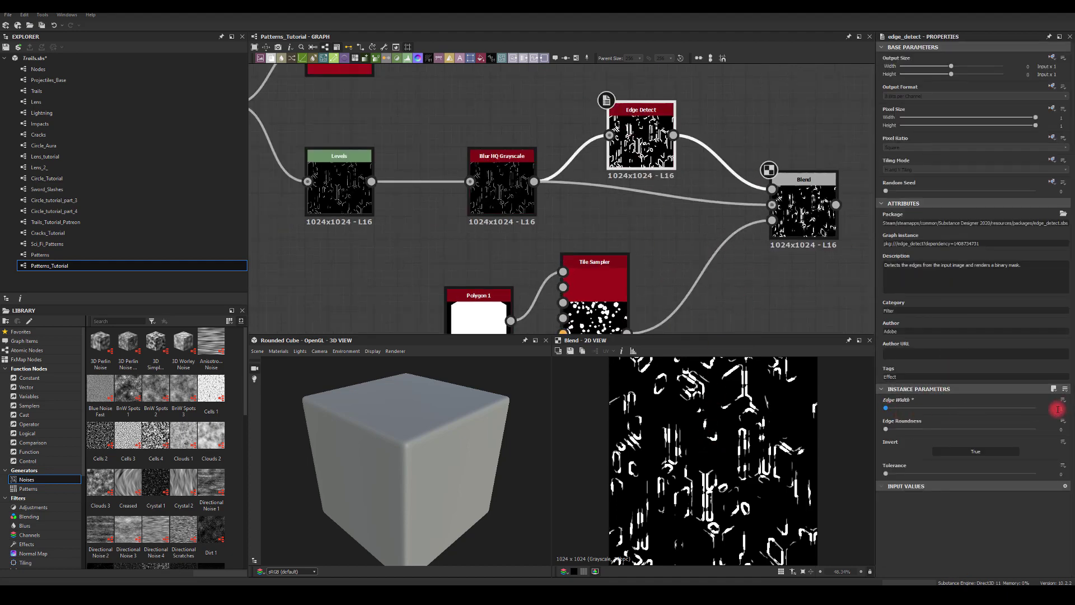
click(885, 429)
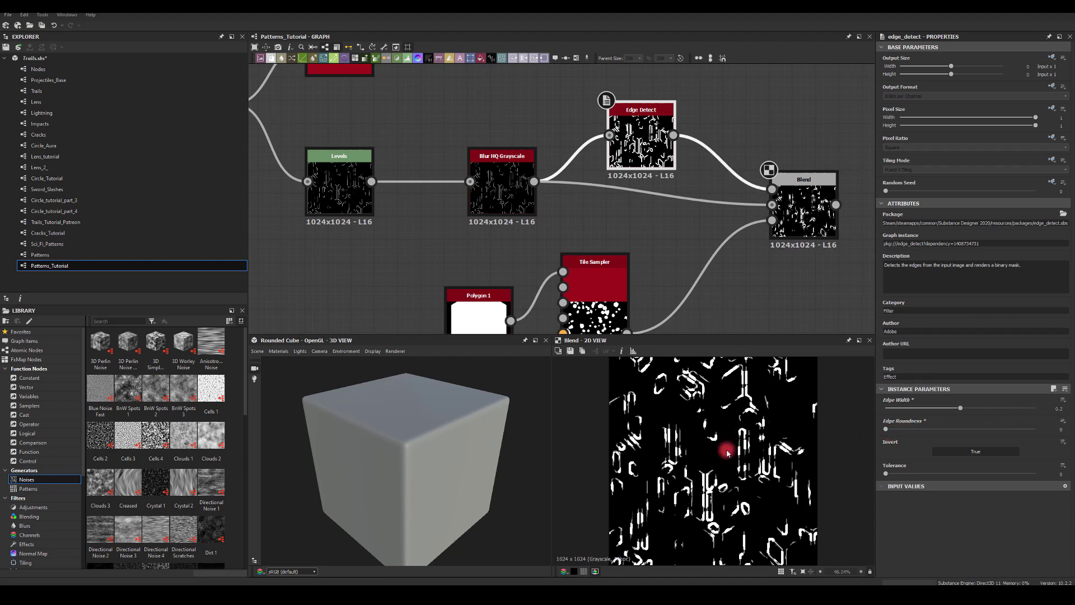
scroll(688, 456, up, 4)
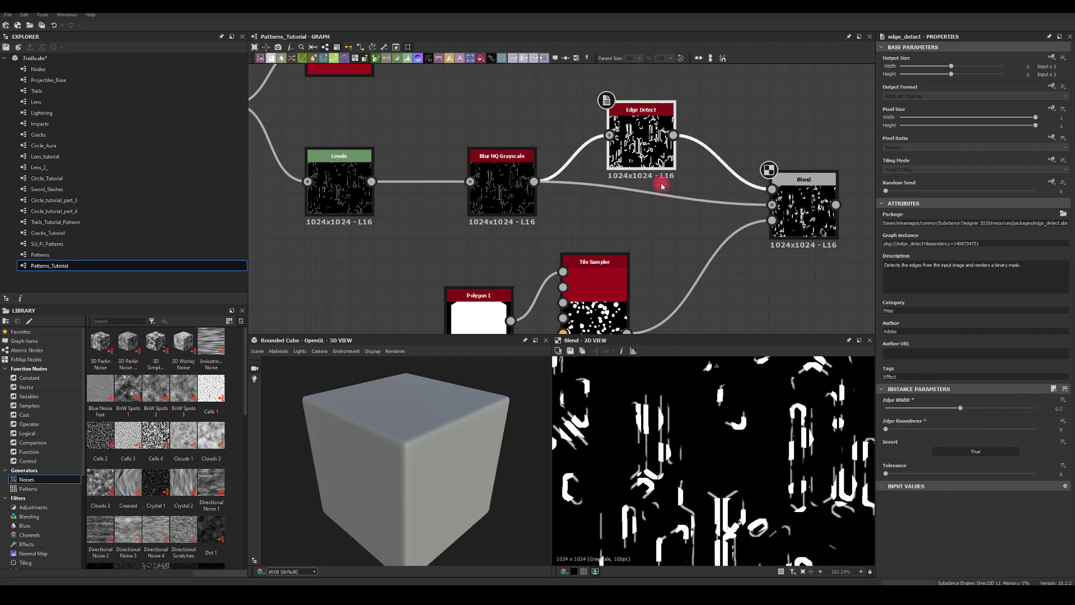
Add a Histogram Scan node from the second Blur HQ Grayscale's output and set its Position to about 0.85
drag(638, 127, 661, 105)
middle_drag(581, 126, 584, 168)
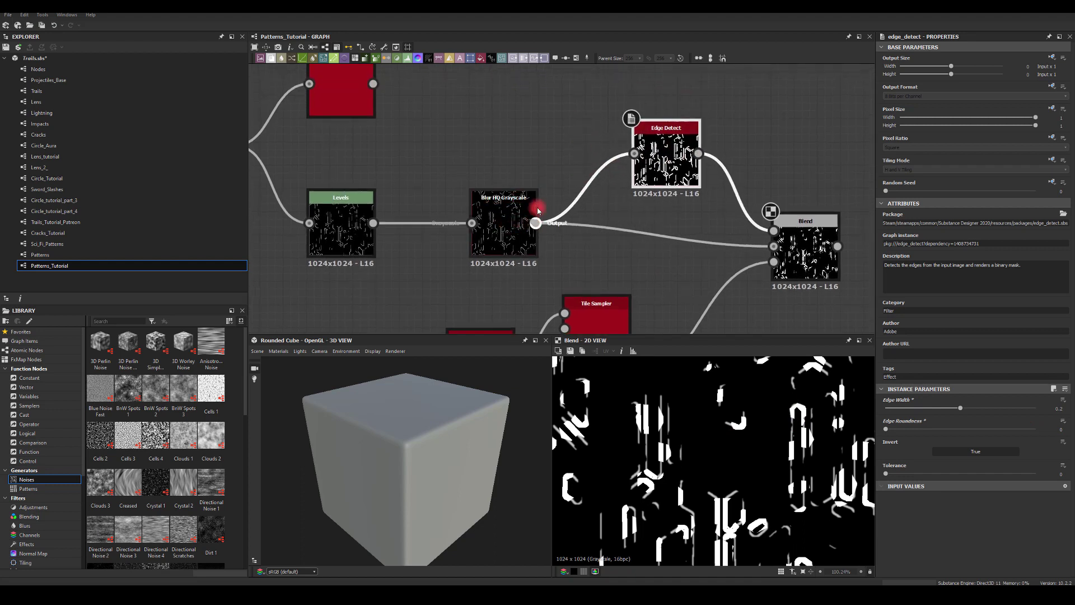
drag(535, 222, 559, 127)
text(scan)
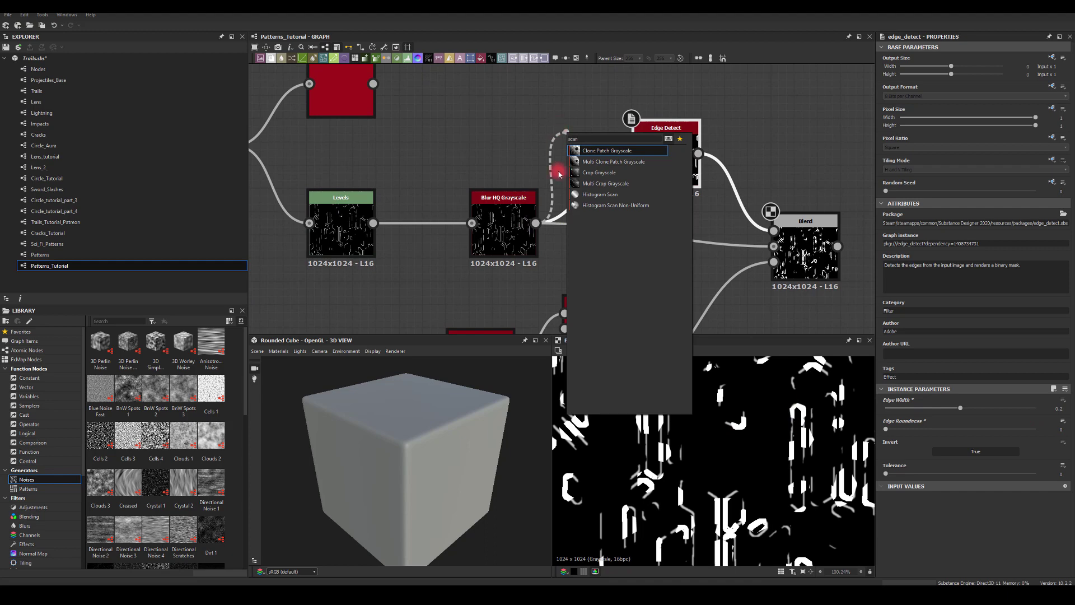
click(580, 194)
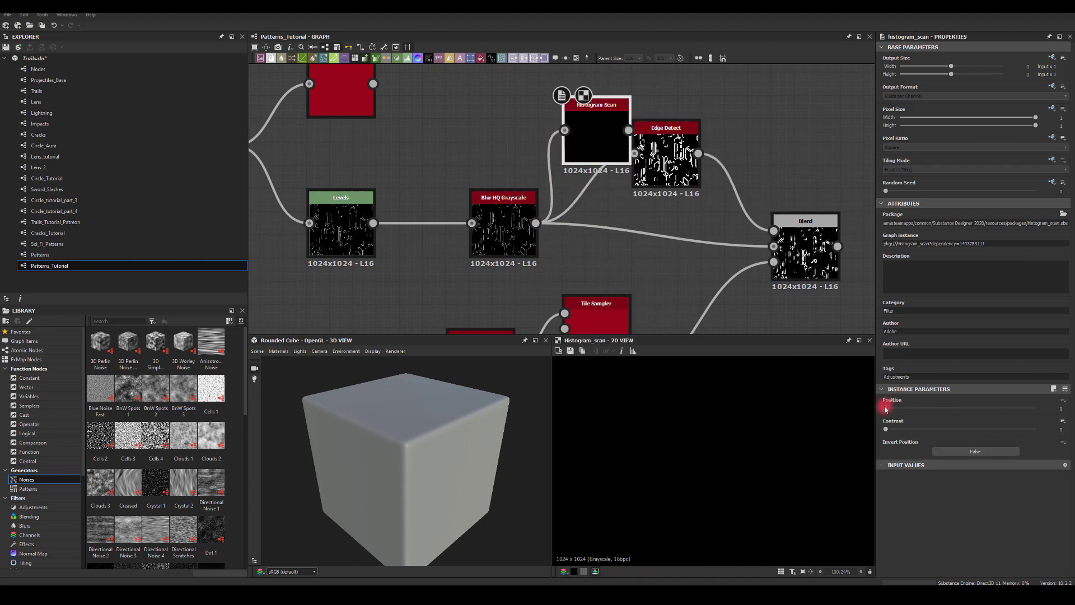
drag(885, 409, 1012, 408)
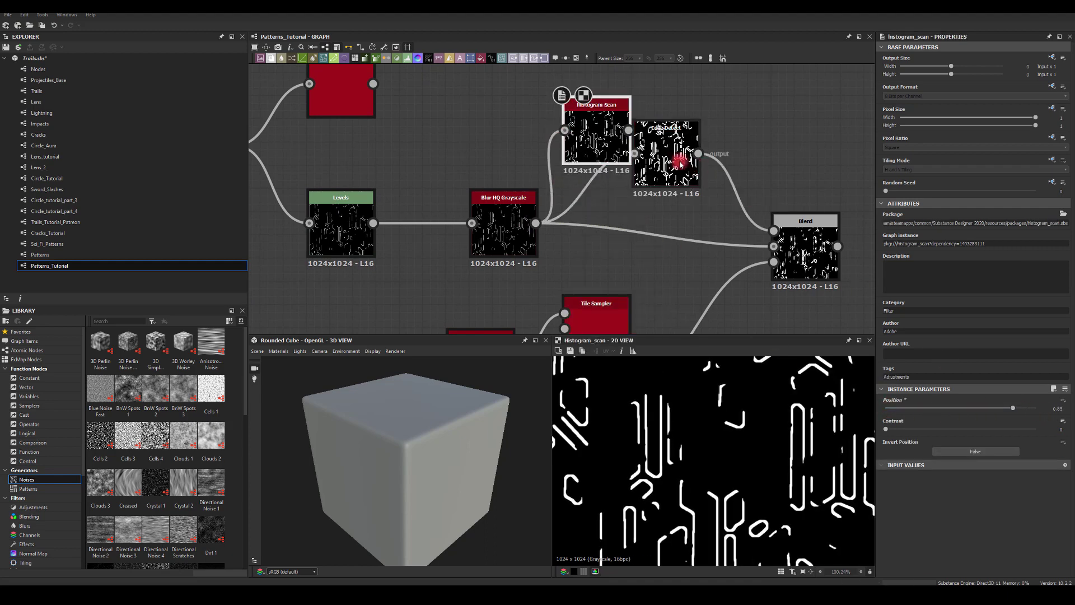
Delete the Edge Detect beside Histogram Scan, connect Histogram Scan to the Blend's foreground, and place it where Edge Detect was
click(681, 163)
key(Delete)
drag(628, 131, 773, 231)
click(799, 238)
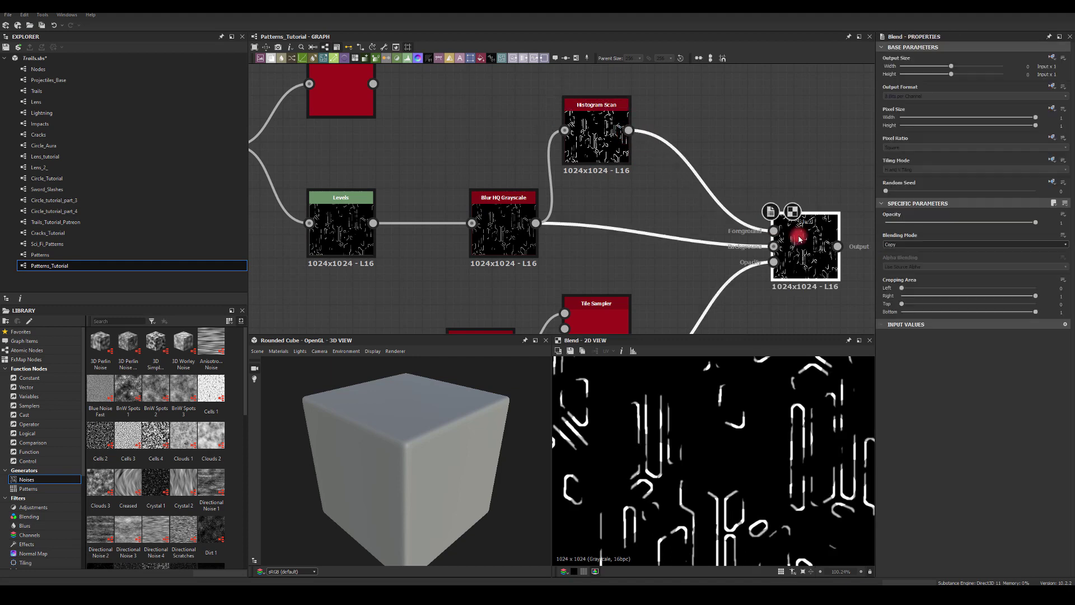
drag(581, 127, 637, 151)
Set the Histogram Scan's Position to about 0.97 to thicken the masked lines
scroll(709, 452, down, 2)
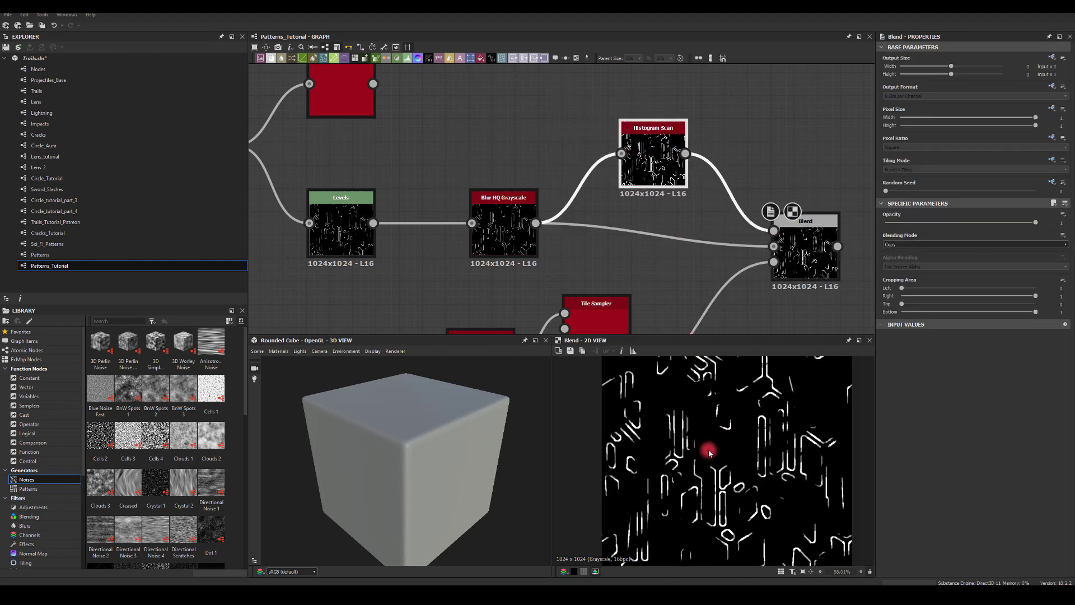
scroll(709, 450, down, 3)
scroll(710, 449, up, 2)
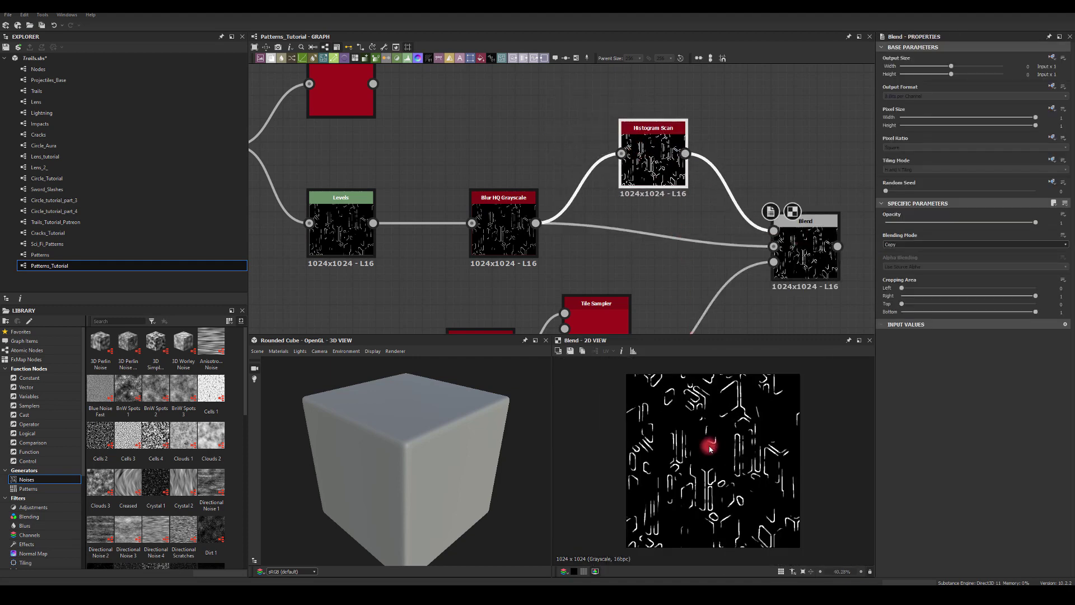
click(650, 156)
click(911, 270)
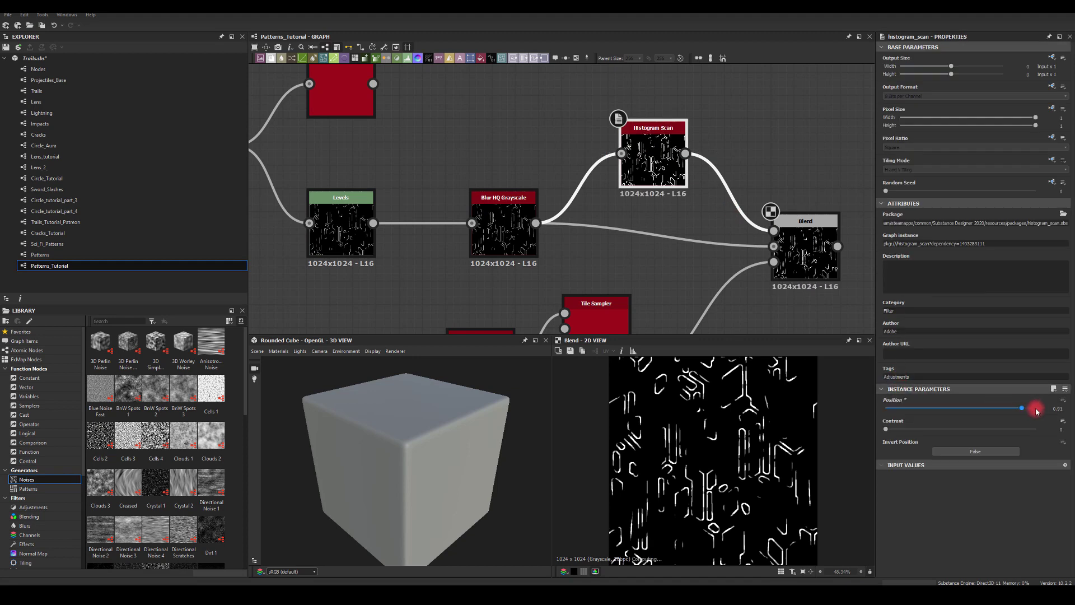
mouse_move(1036, 411)
mouse_down()
mouse_move(1045, 404)
mouse_move(1032, 408)
mouse_up()
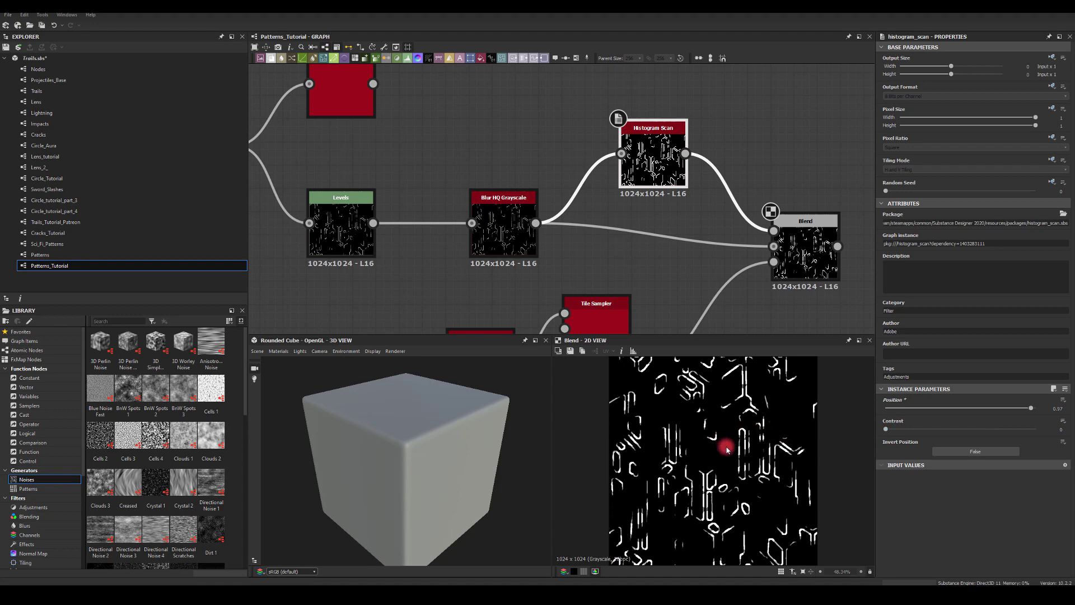
scroll(726, 449, down, 2)
Tidy the layout of the Histogram Scan, duplicated Tile Sampler and Polygon 1 around the last Blend
middle_drag(622, 152, 679, 150)
drag(717, 151, 707, 160)
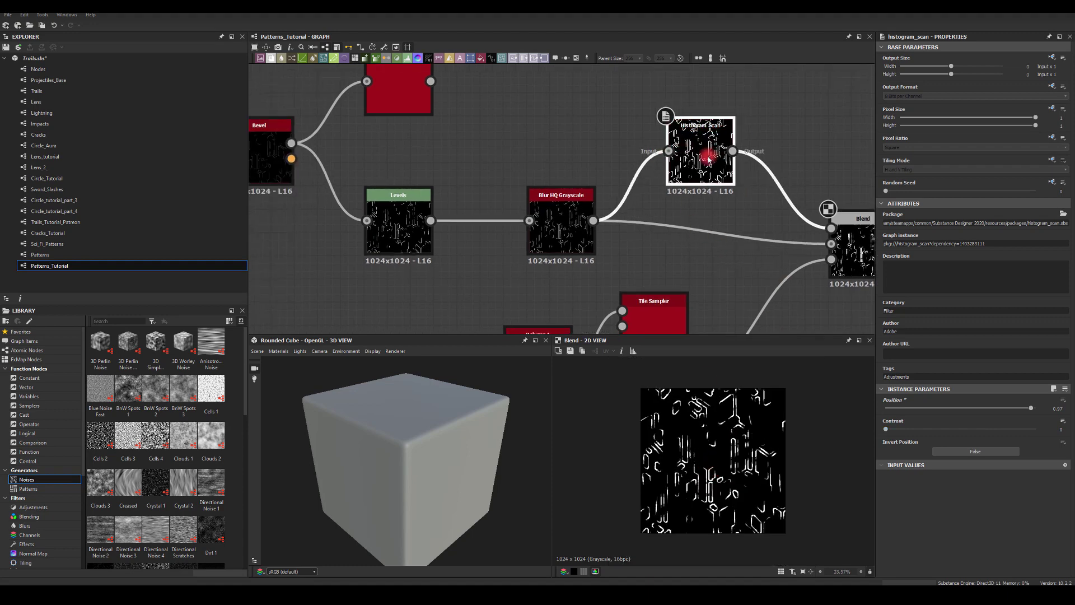
scroll(664, 280, down, 1)
middle_drag(647, 293, 628, 274)
scroll(628, 274, down, 1)
drag(639, 295, 639, 288)
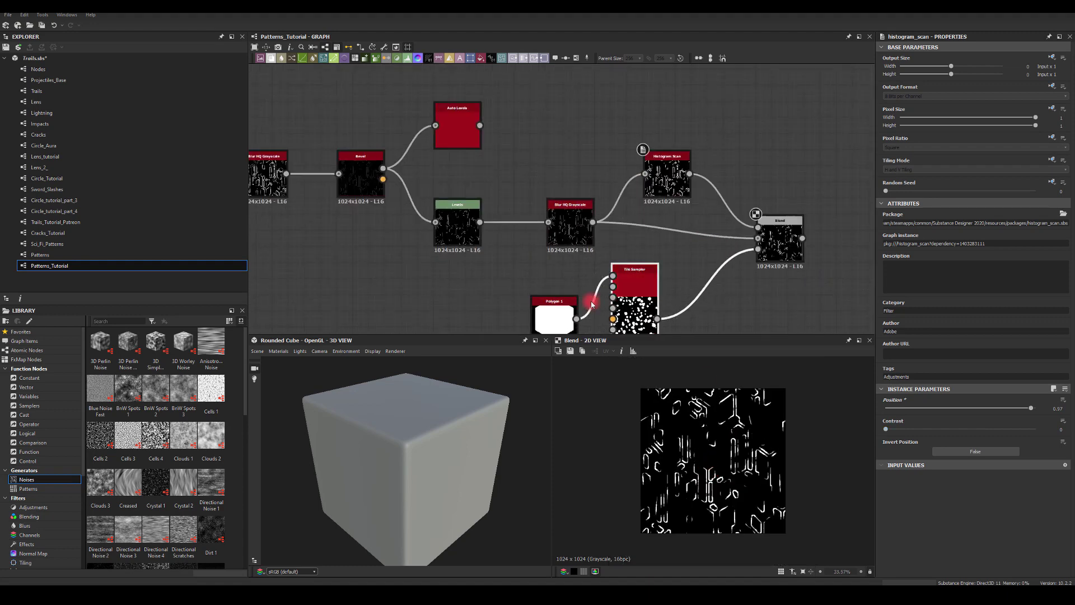
drag(555, 329, 561, 298)
Examine how the line pattern develops along the node chain, from the earlier nodes through Levels to the last Blend
click(775, 233)
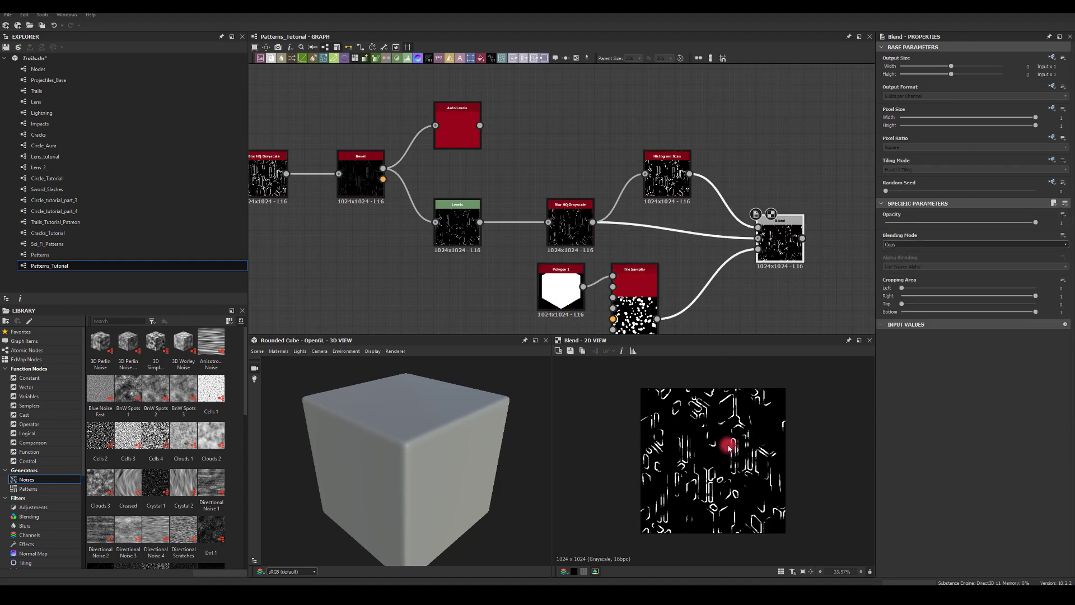
scroll(720, 444, down, 1)
middle_drag(605, 203, 650, 161)
scroll(696, 147, down, 3)
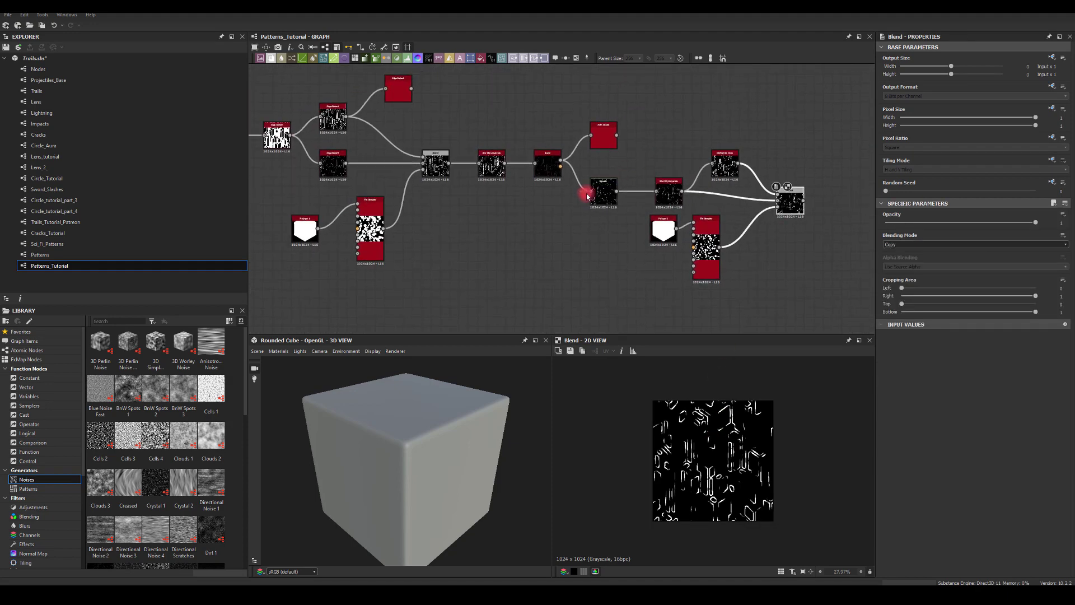
click(603, 192)
middle_drag(464, 188, 521, 223)
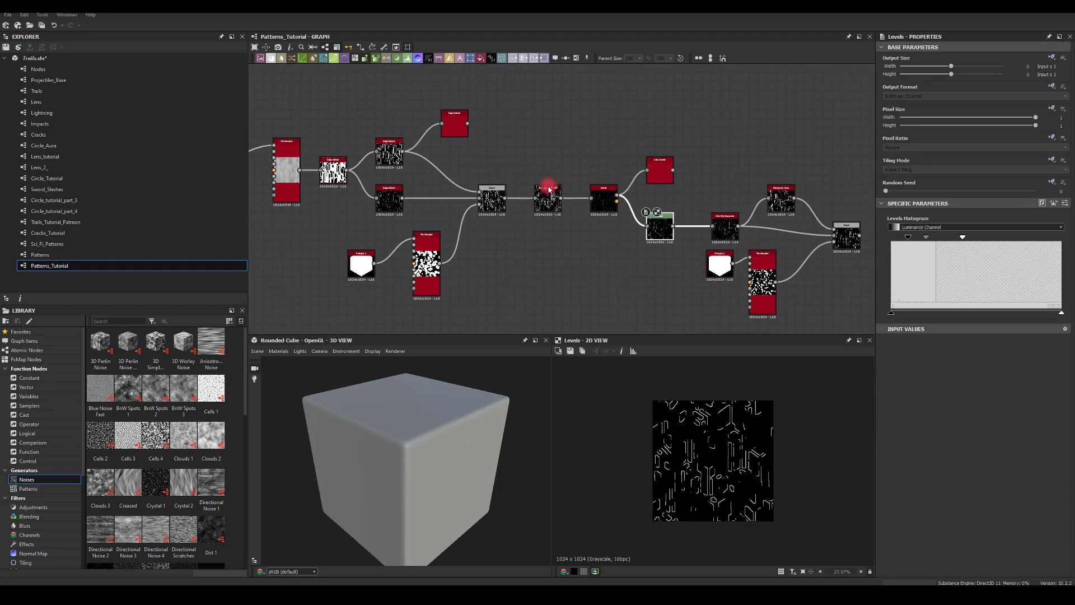
middle_drag(519, 153, 676, 144)
click(608, 197)
double_click(522, 169)
click(574, 191)
middle_drag(599, 135, 413, 127)
click(849, 225)
middle_drag(807, 160, 666, 129)
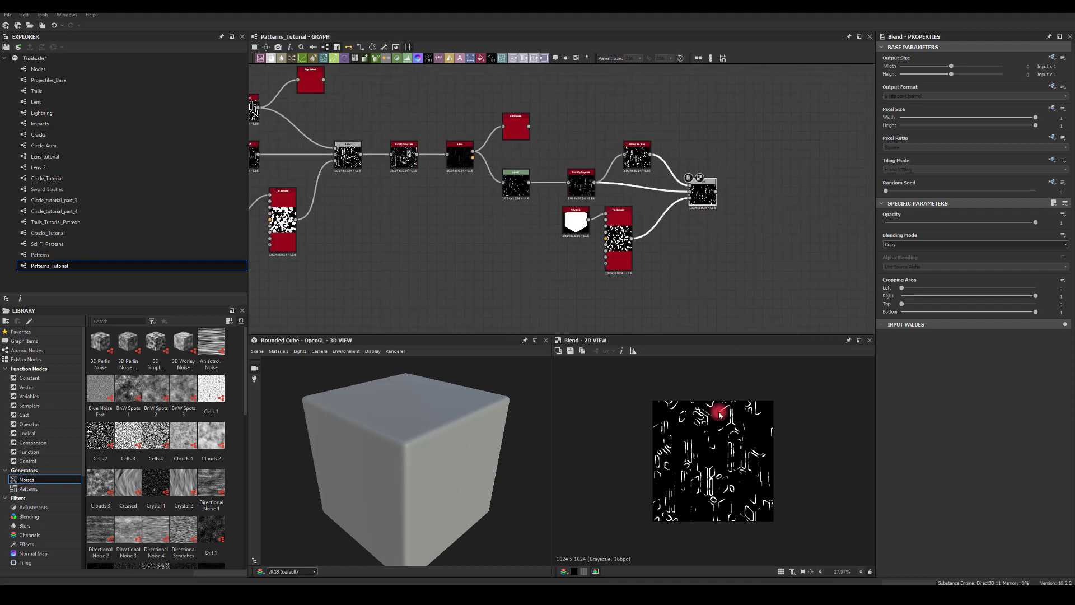
scroll(709, 426, up, 3)
scroll(706, 446, down, 2)
scroll(679, 211, up, 2)
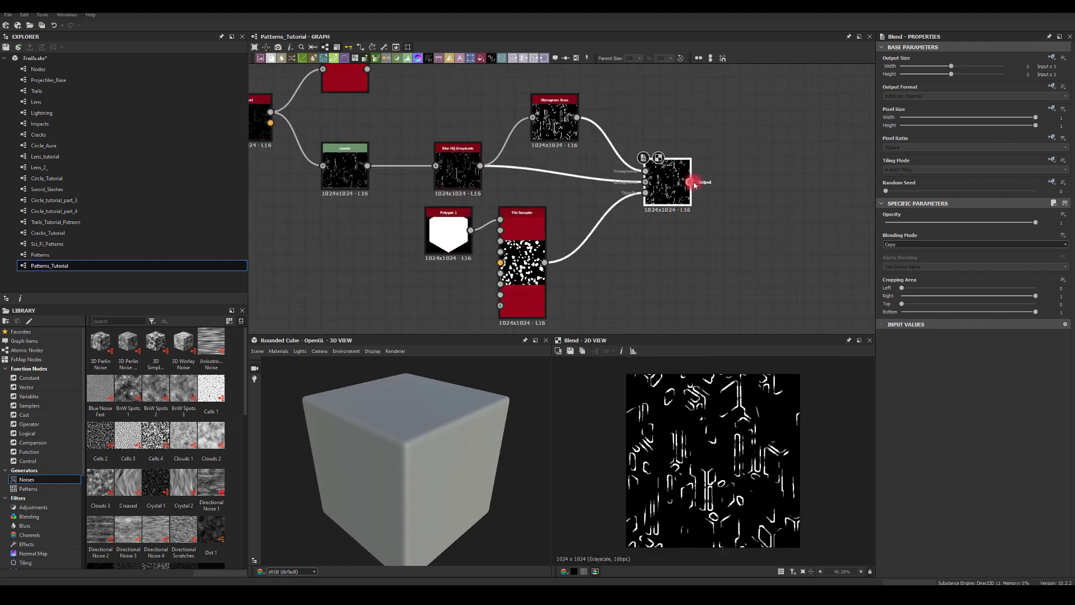
Add a Directional Blur fed by the last Blend, set its Angle to 90 degrees, and place it below the Blend's output line
scroll(679, 233, up, 2)
drag(642, 210, 746, 197)
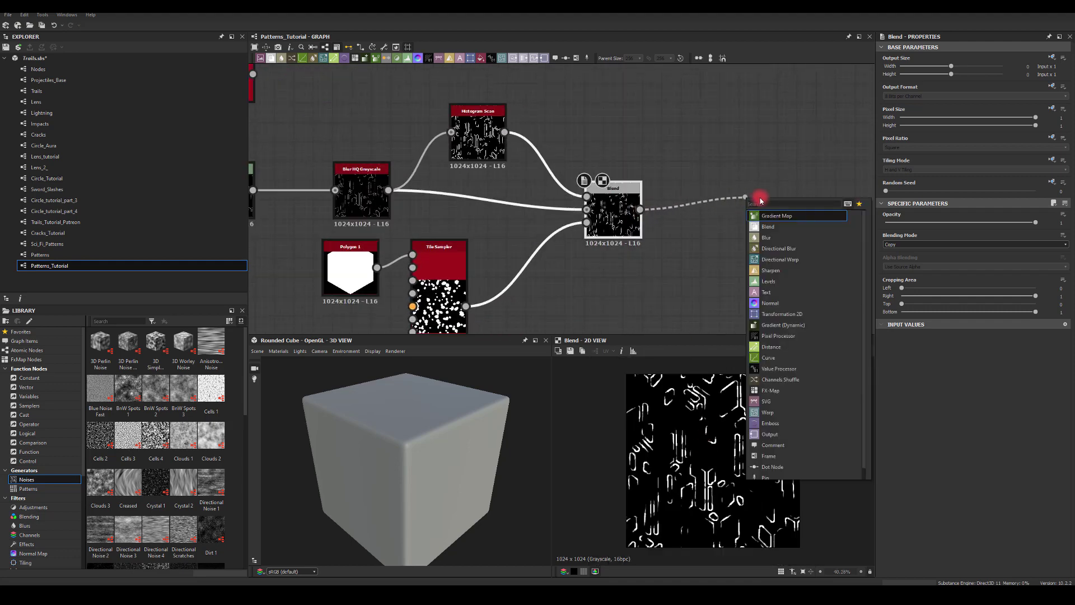
text(dir)
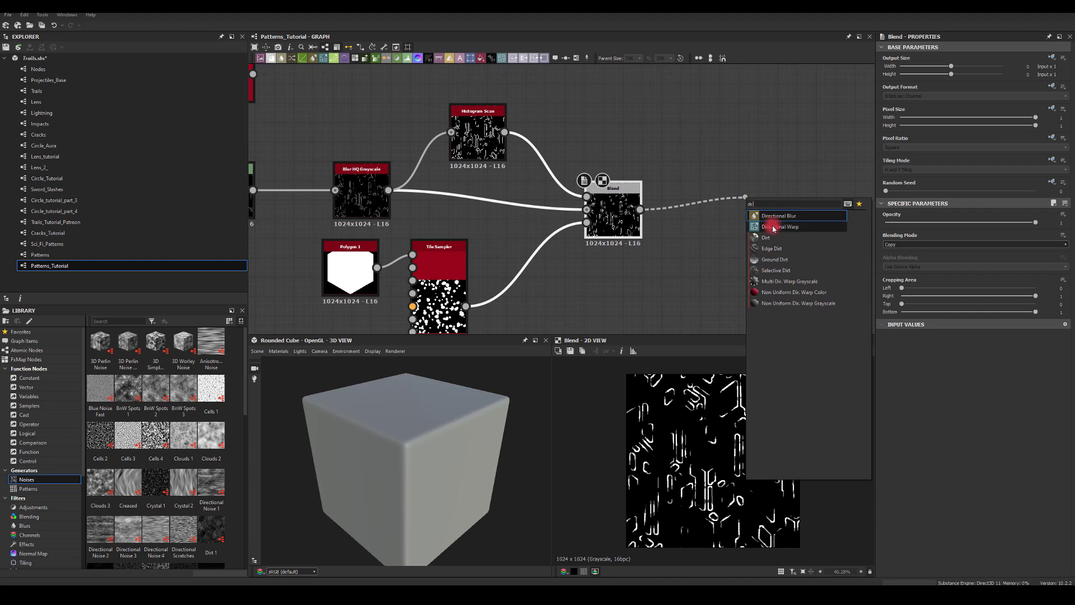
click(770, 221)
drag(771, 203, 779, 222)
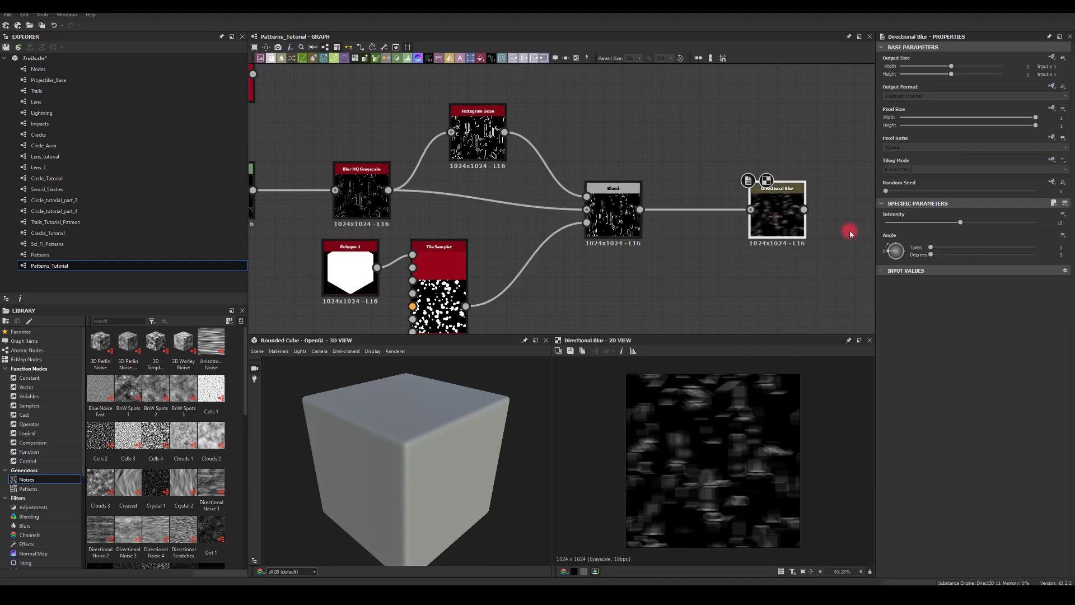
drag(929, 251, 957, 253)
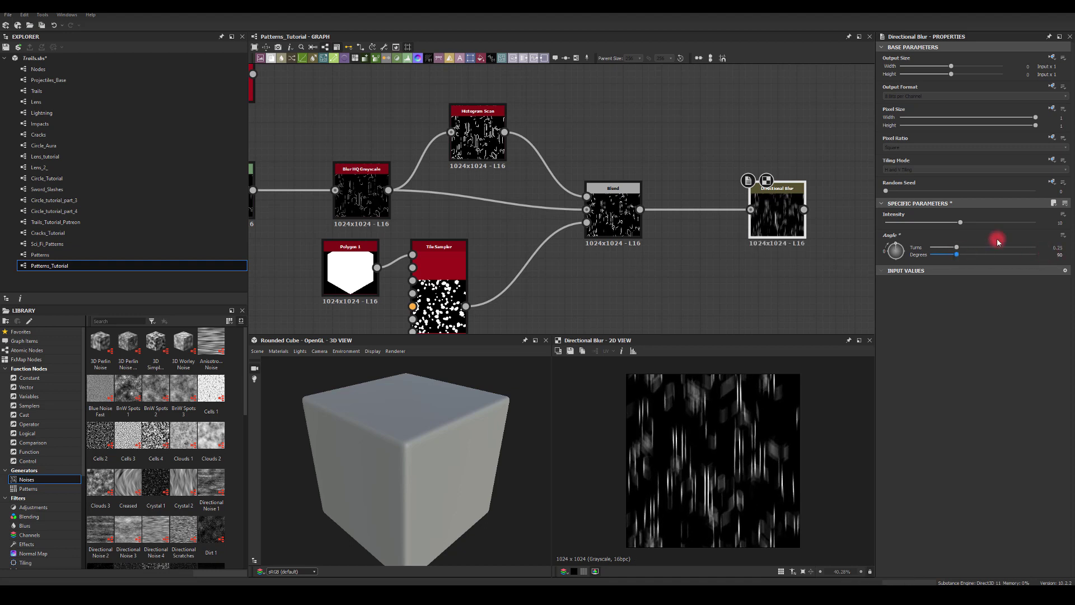
drag(769, 203, 760, 261)
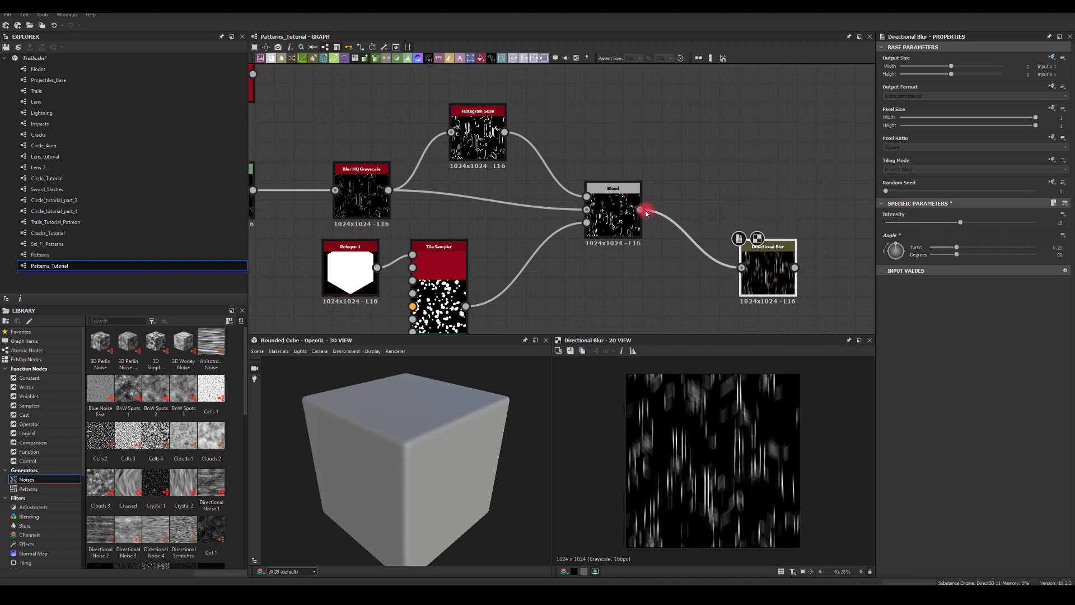
Add a new Blend with the masked Blend's output as its background, placed above the Directional Blur
drag(644, 208, 752, 169)
text(bl)
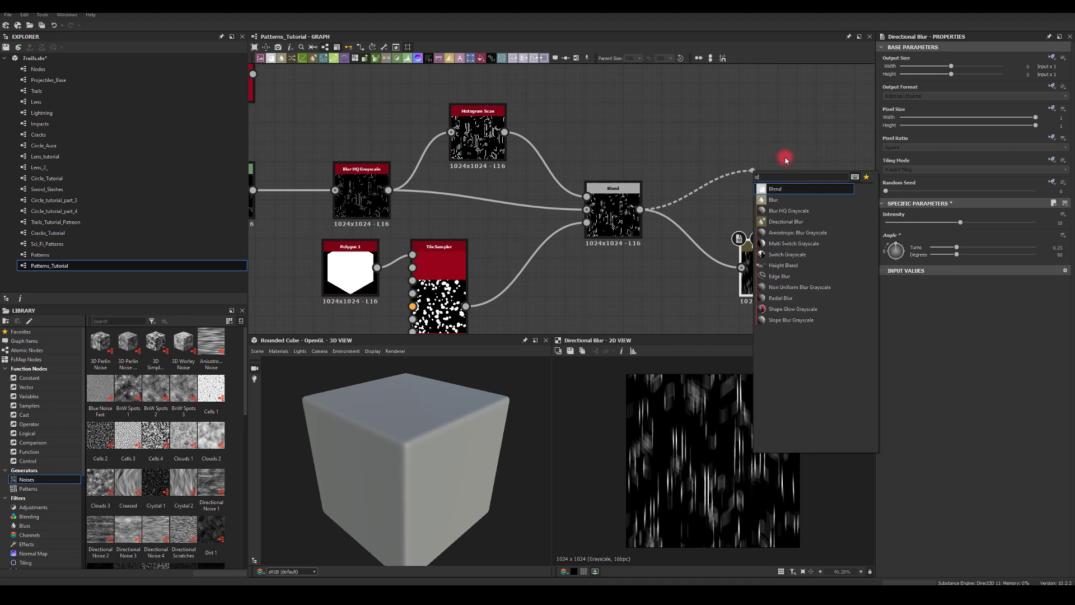
click(776, 191)
middle_drag(742, 110, 663, 90)
drag(728, 149, 814, 121)
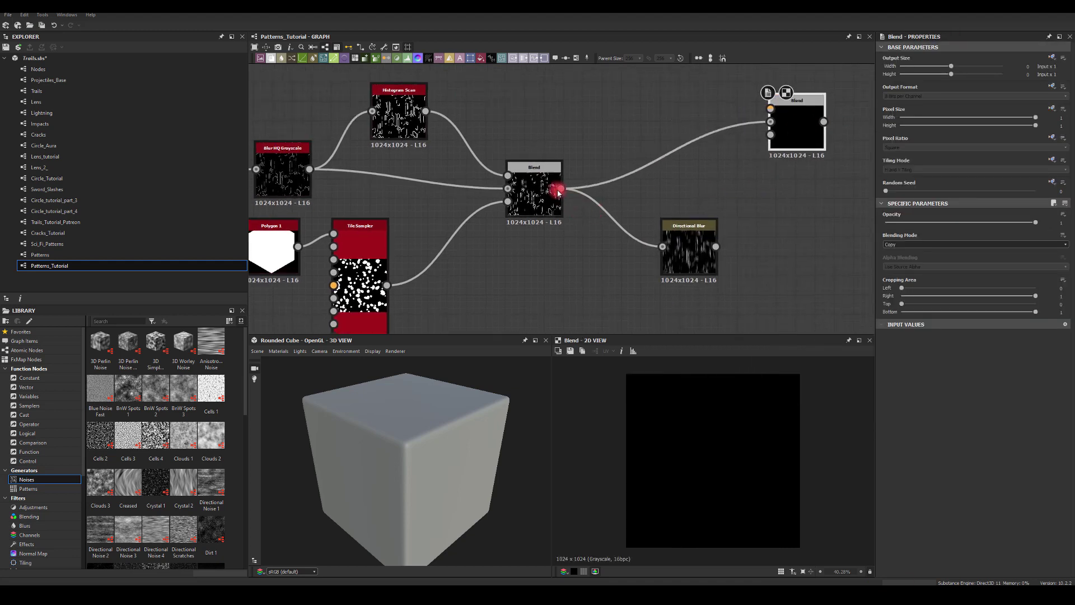
Add a Blur HQ Grayscale from the masked Blend, place it below the Directional Blur, and set Quality to 1 and Intensity to about 4.6
drag(561, 189, 681, 313)
click(696, 355)
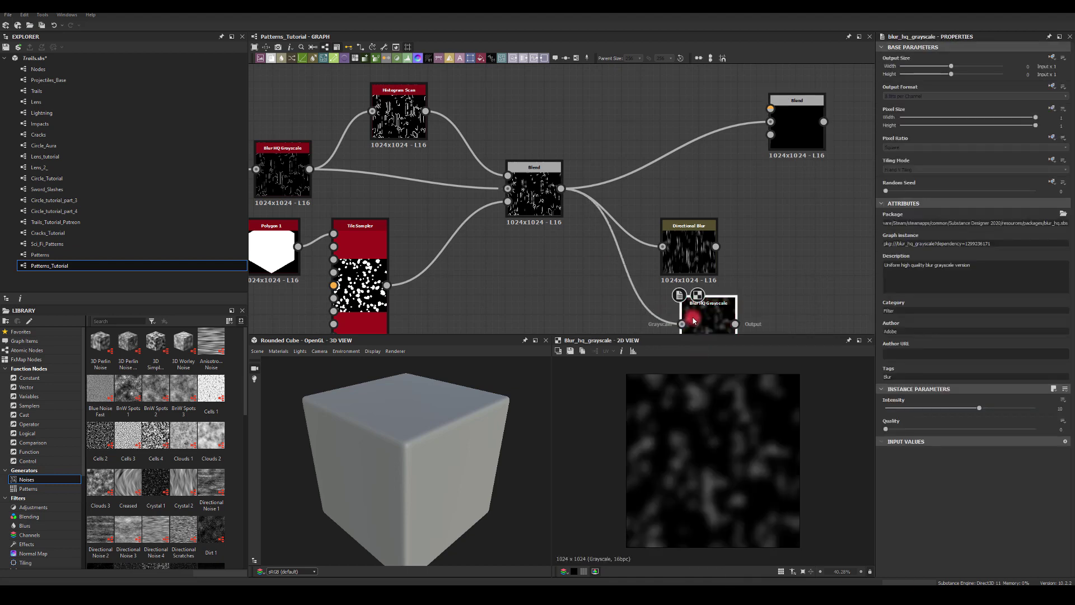
middle_drag(593, 291, 560, 218)
drag(691, 241, 670, 241)
click(885, 430)
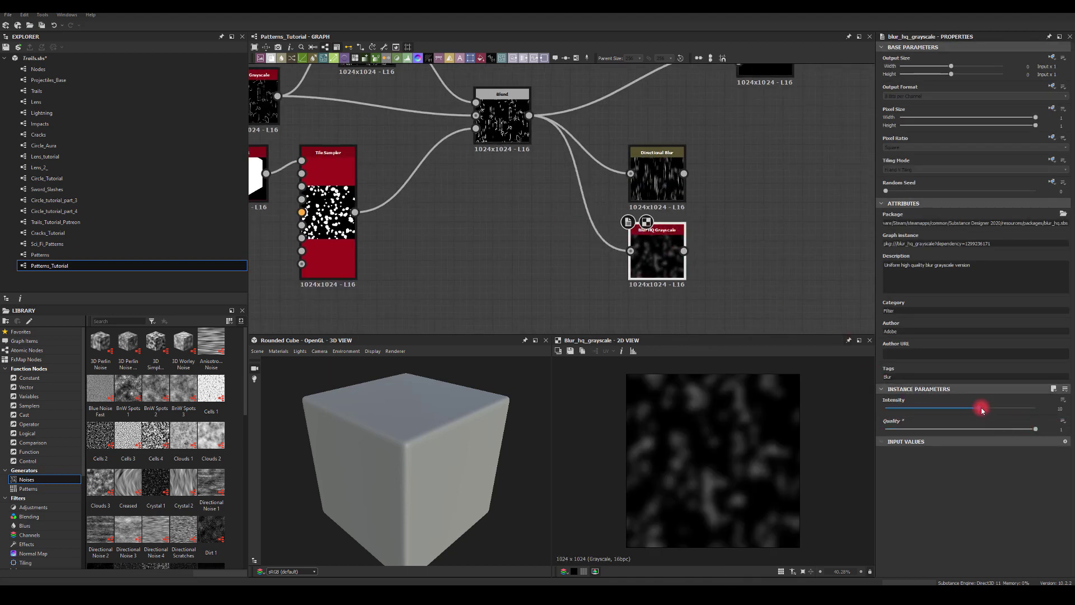
drag(981, 410, 928, 410)
Connect the Directional Blur to the new Blend's foreground and set the Blending Mode to Add (Linear Dodge)
middle_drag(748, 198, 750, 248)
drag(683, 221, 754, 91)
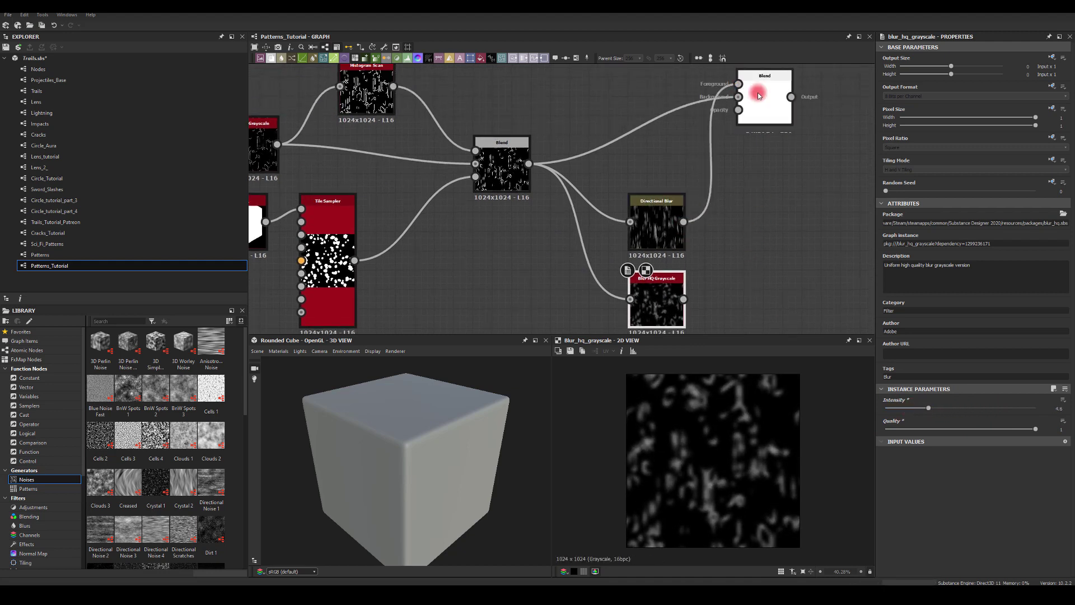
click(754, 91)
click(893, 245)
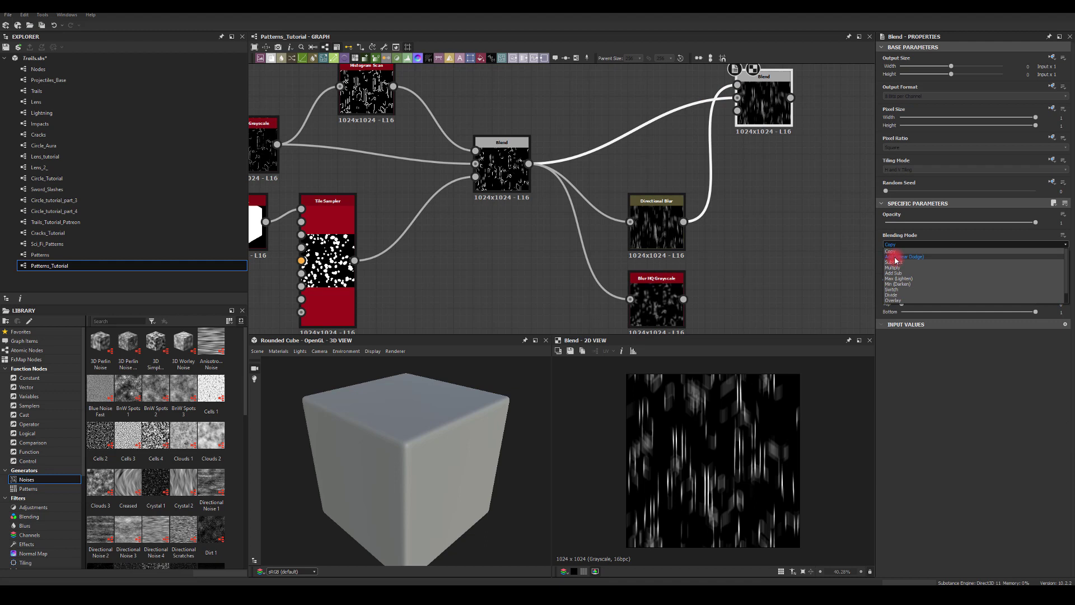
click(896, 256)
middle_drag(759, 207, 735, 203)
drag(740, 90, 748, 118)
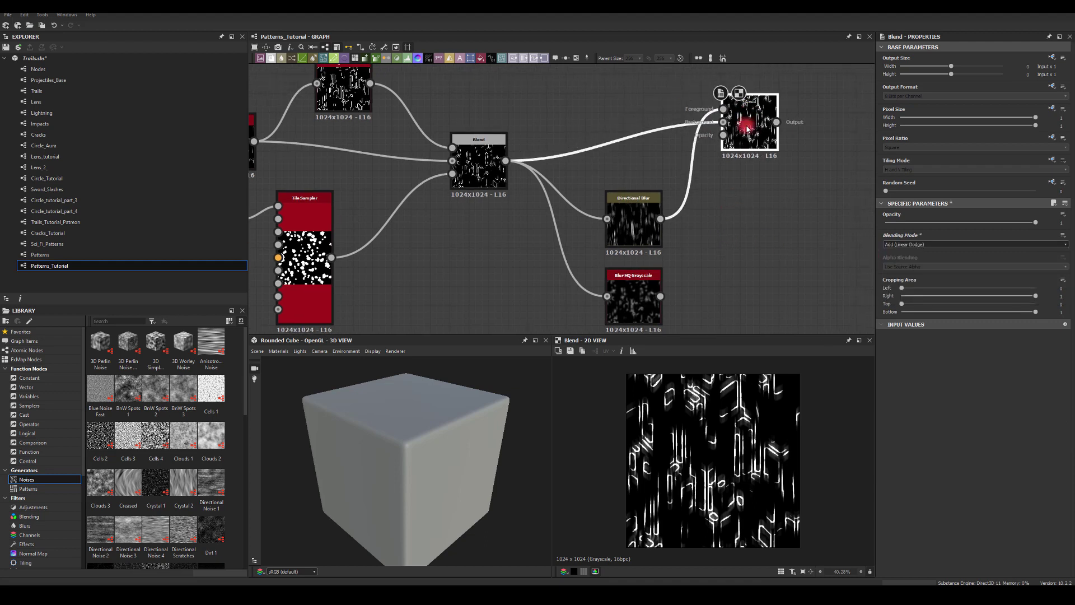
Add another Blend after the additive one, with the Blur HQ Grayscale as foreground and Blending Mode set to Add (Linear Dodge)
middle_drag(740, 200, 664, 172)
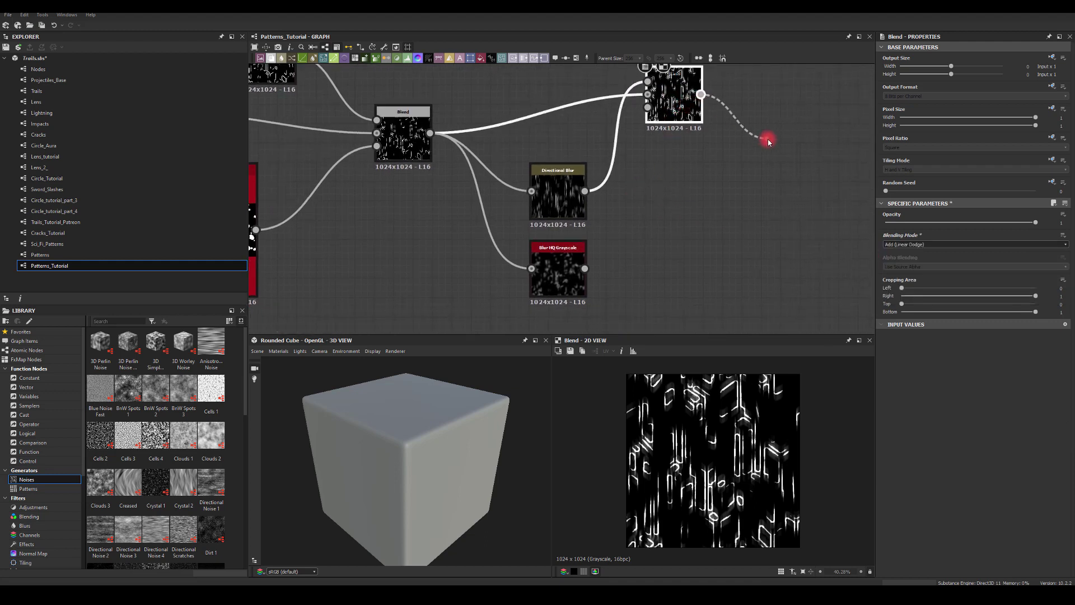
drag(767, 140, 768, 140)
text(bl)
click(789, 159)
drag(584, 269, 767, 132)
click(893, 244)
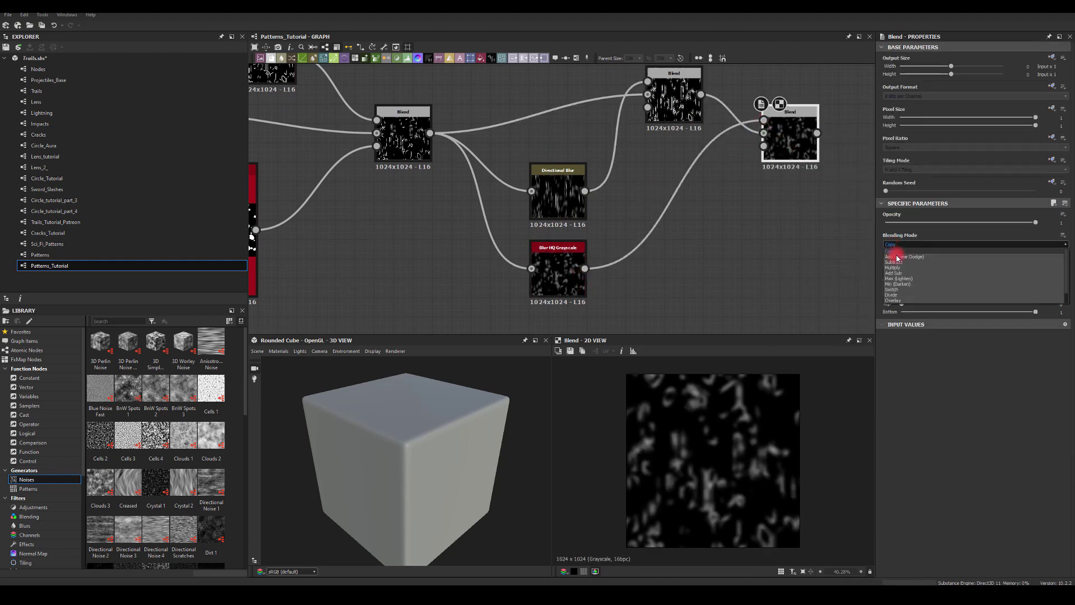
click(896, 257)
Add a Gradient Map node after the final Blend
middle_drag(762, 255, 640, 288)
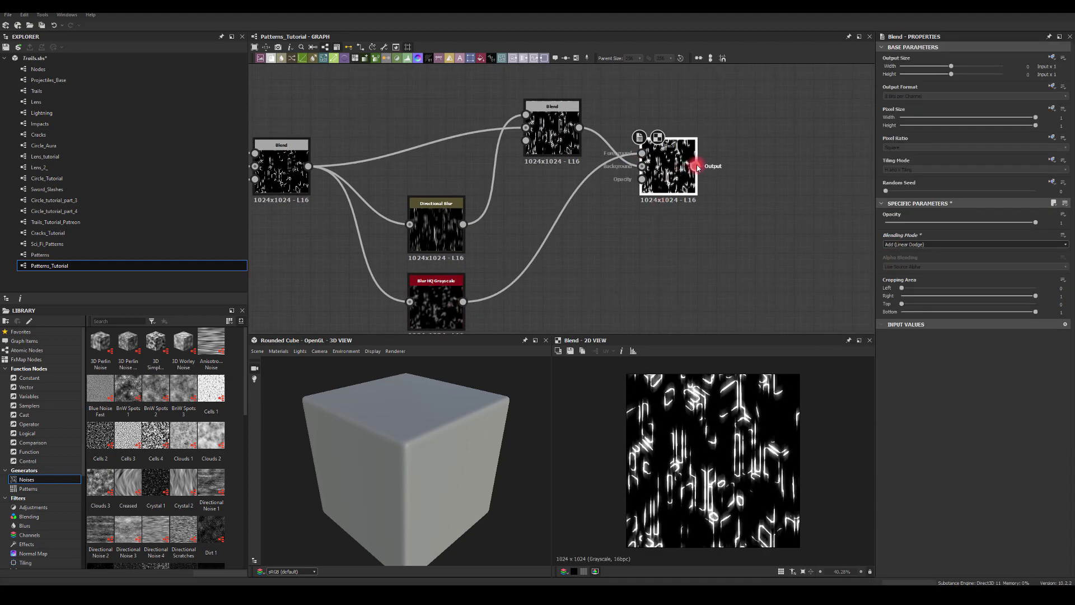
drag(697, 167, 761, 168)
click(768, 173)
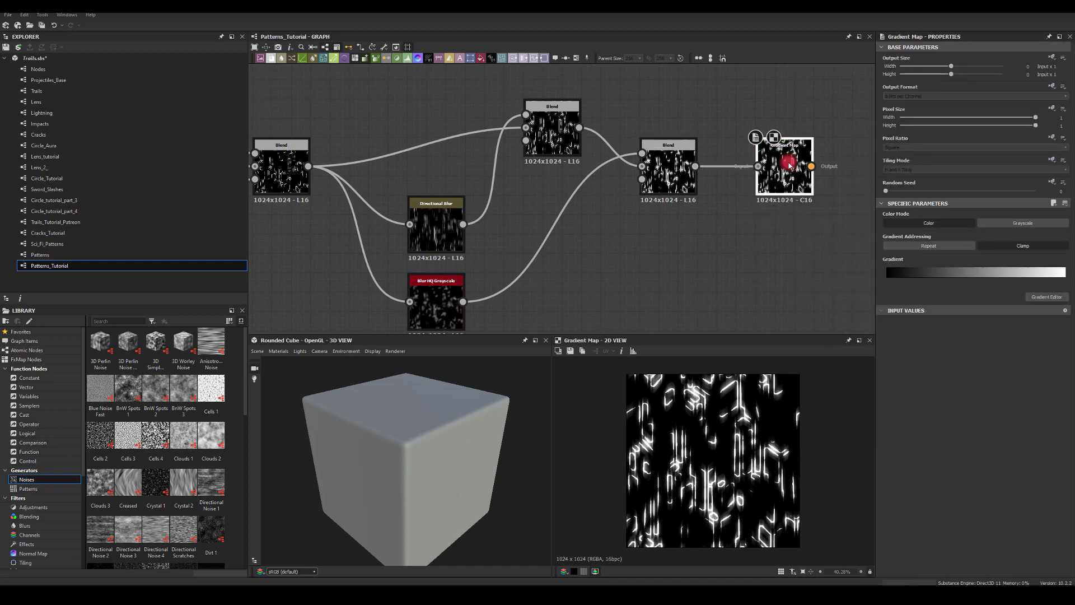
Add a key to the Gradient Map's gradient, colour it bright cyan-blue, and move it to position about 0.67
click(994, 272)
click(1028, 298)
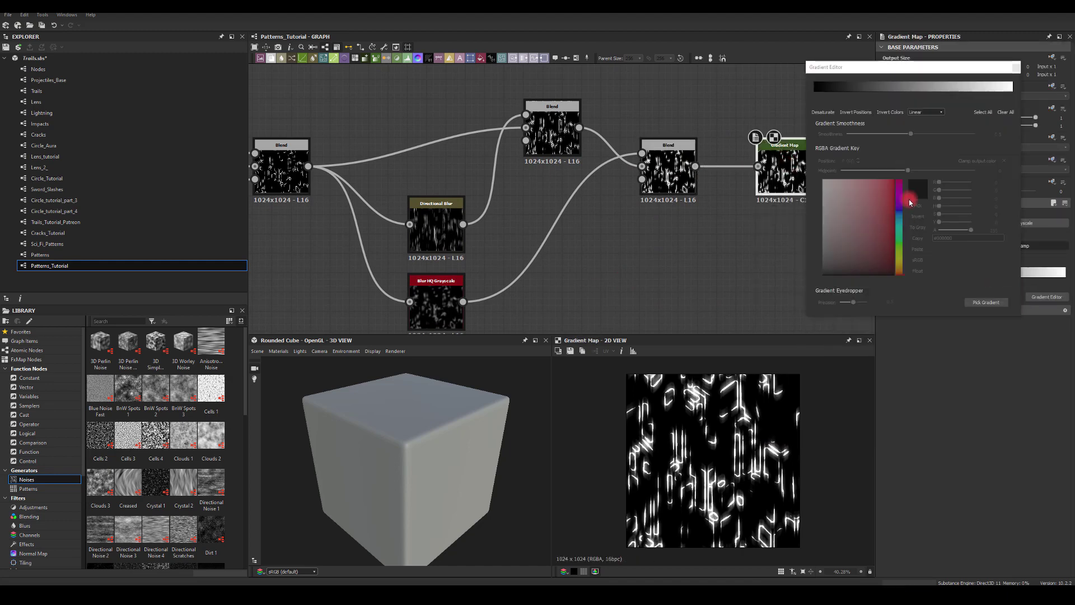
click(988, 89)
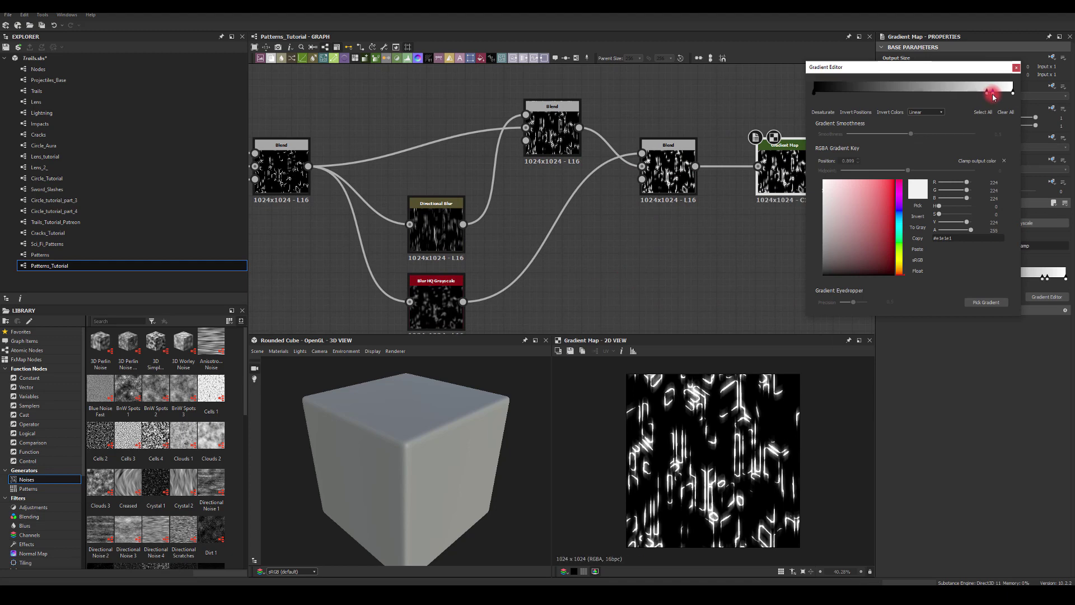
click(950, 112)
click(987, 92)
click(894, 180)
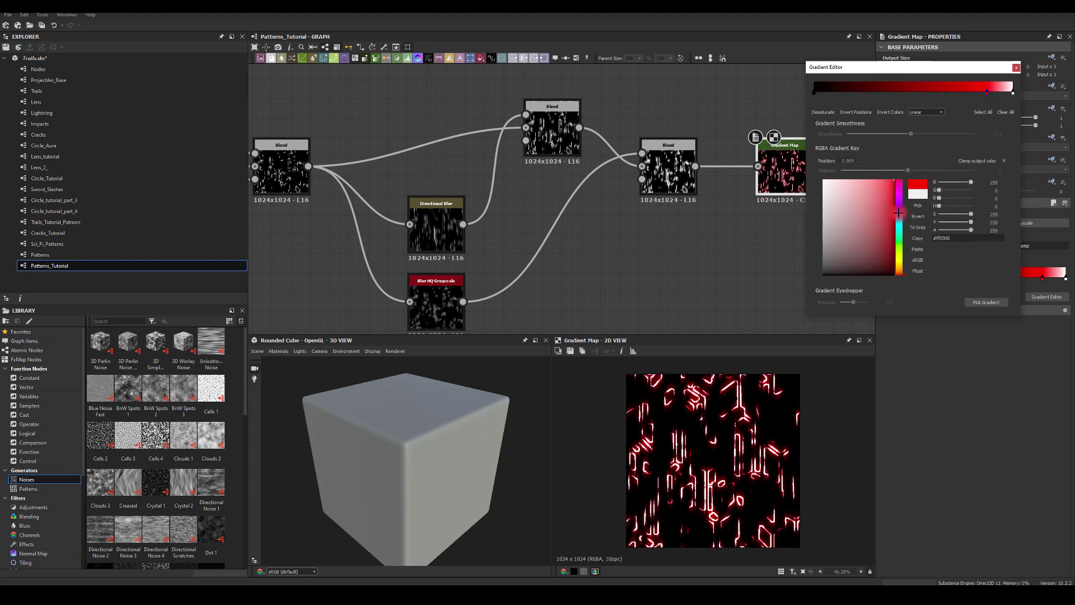
drag(898, 213, 898, 223)
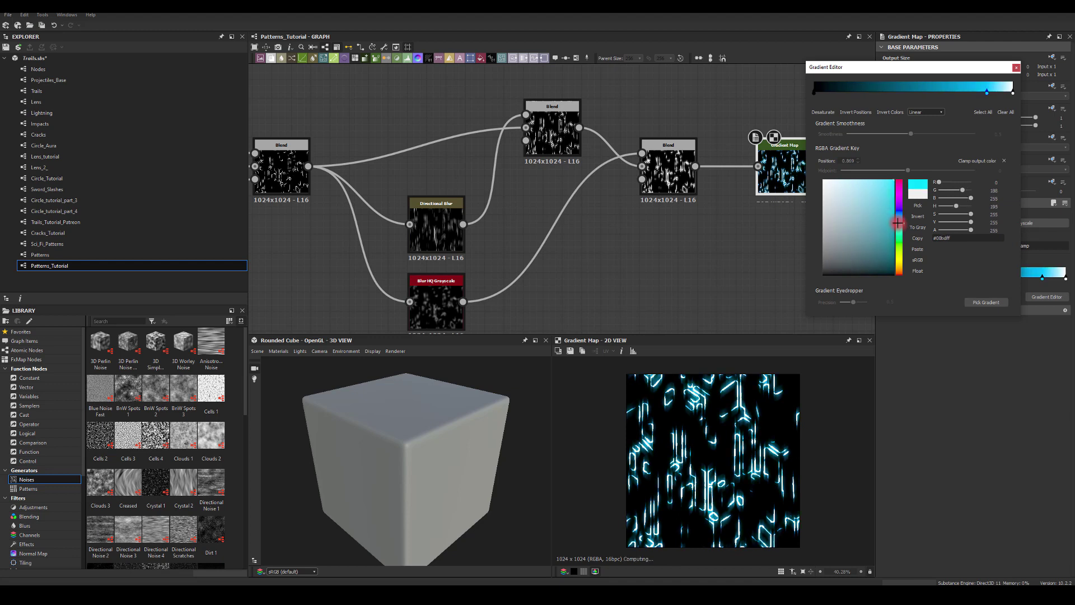
drag(987, 96, 941, 87)
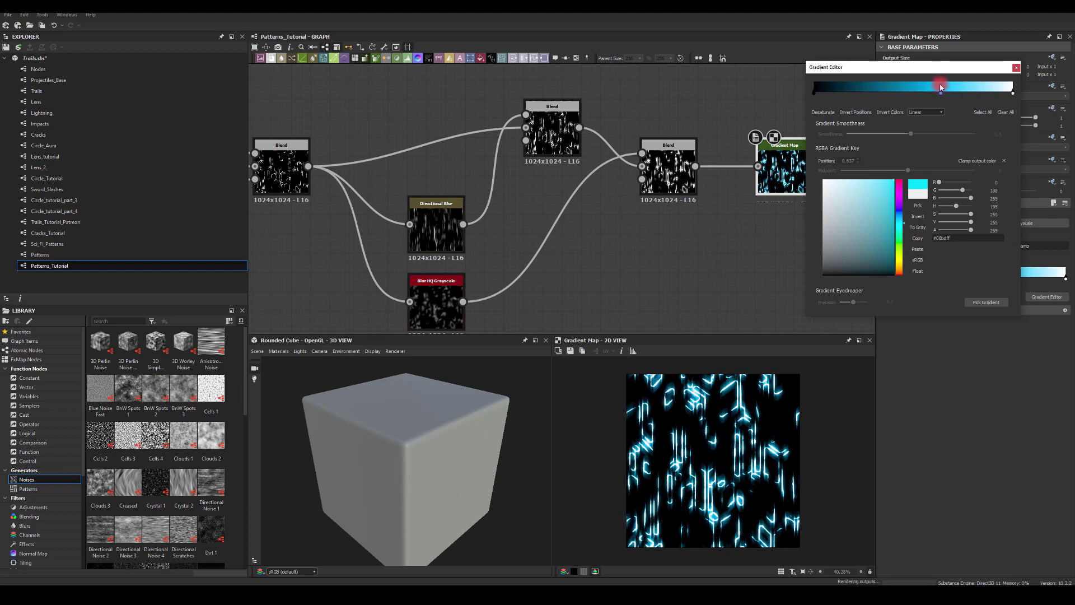
click(1016, 67)
middle_drag(610, 113, 727, 106)
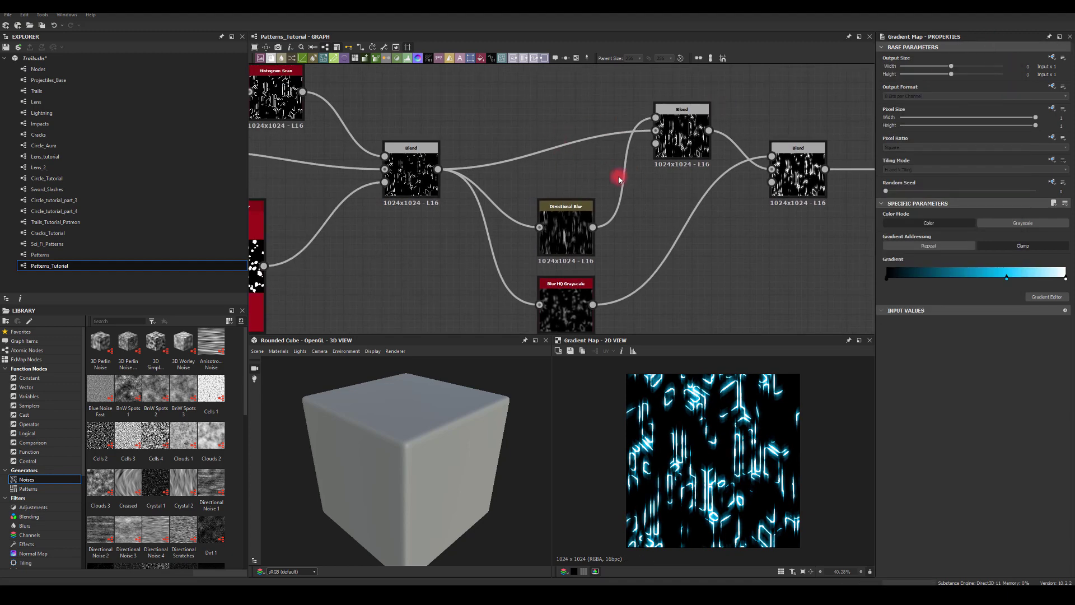
scroll(694, 386, down, 3)
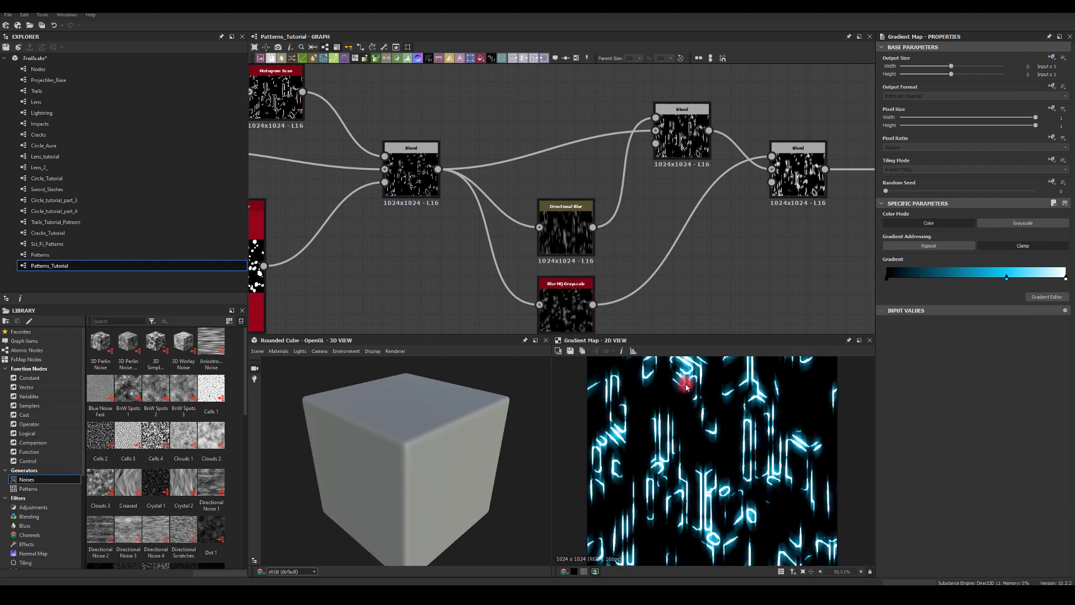
scroll(706, 379, up, 5)
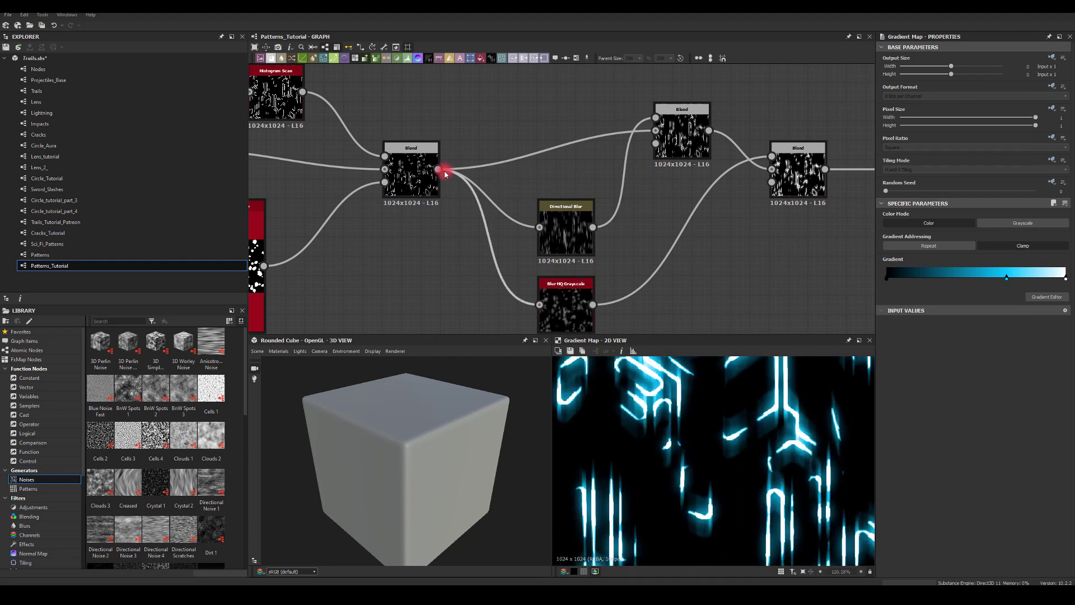
drag(438, 169, 493, 98)
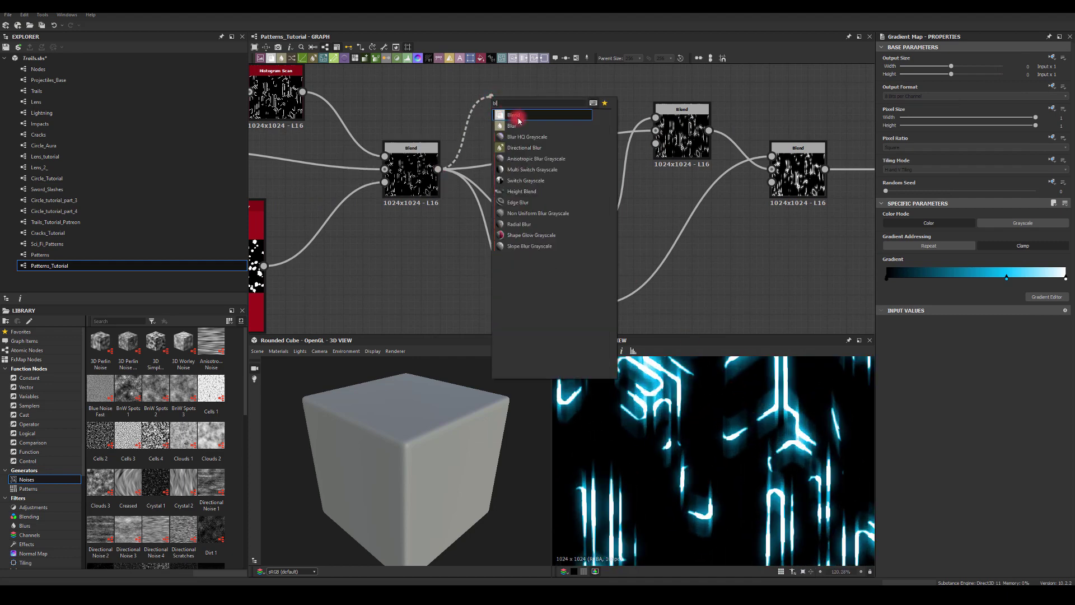
click(513, 114)
middle_drag(578, 77, 548, 123)
drag(522, 125, 612, 163)
middle_drag(600, 101, 563, 112)
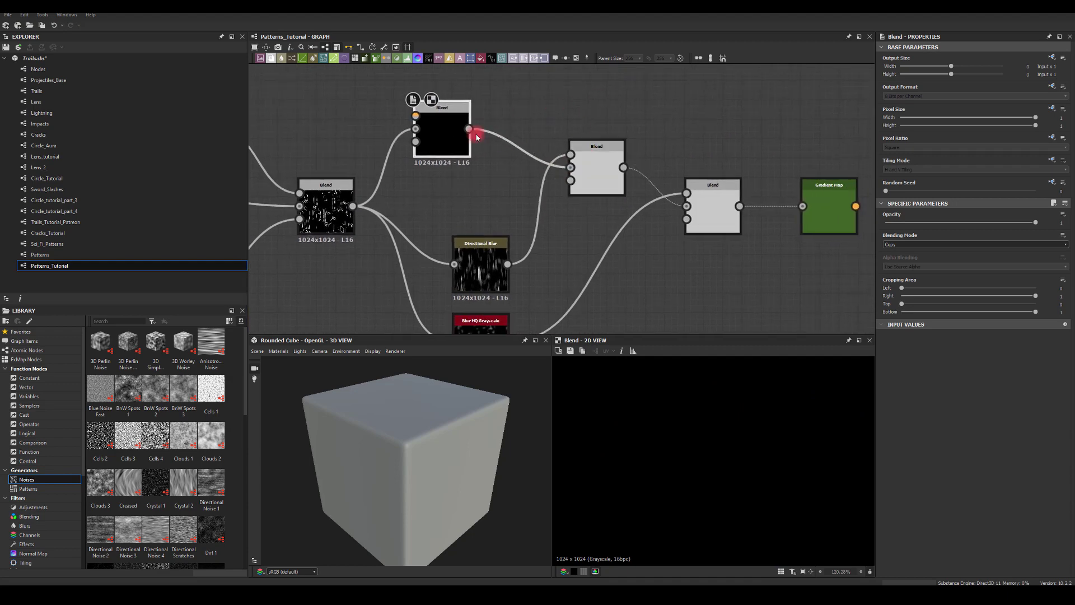
drag(440, 117, 479, 118)
key(Delete)
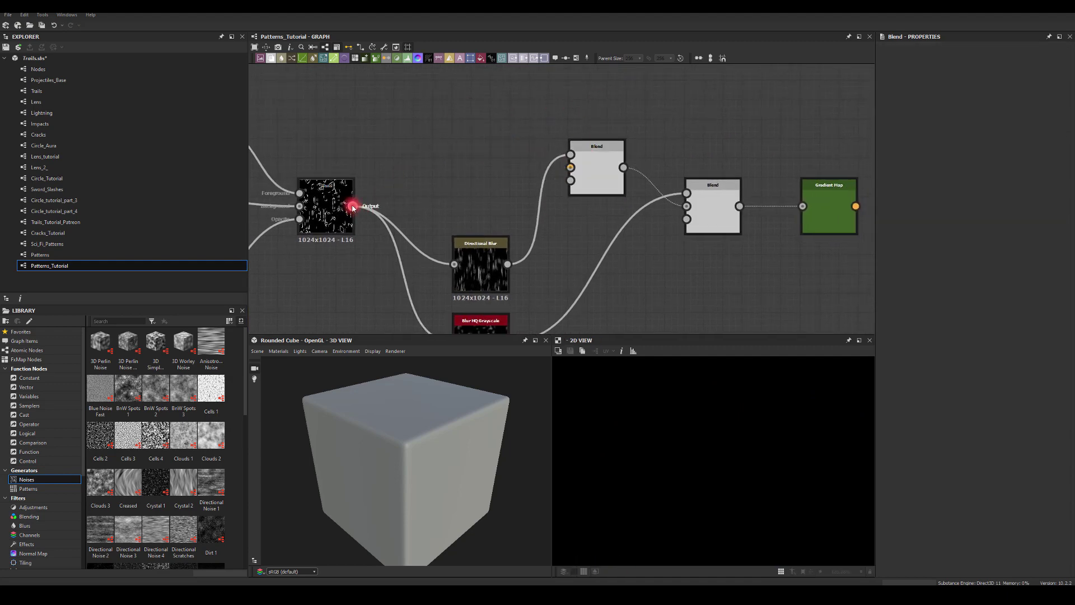
Insert a Blur HQ Grayscale between the masked Blend and the first additive Blend's background, and preview the Gradient Map result
drag(353, 206, 507, 112)
text(bl)
click(536, 154)
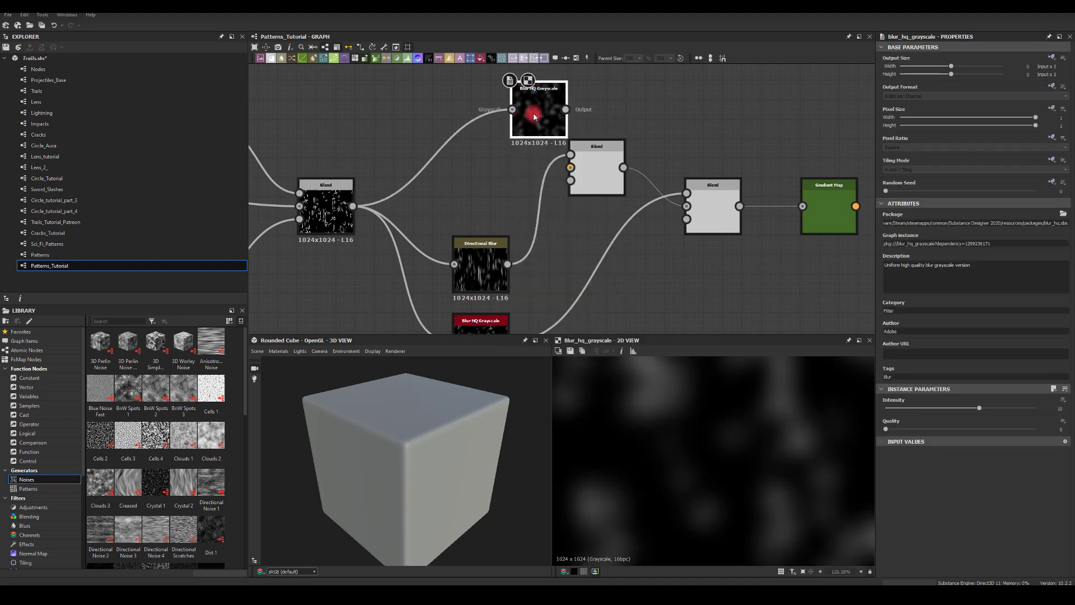
drag(559, 89, 569, 168)
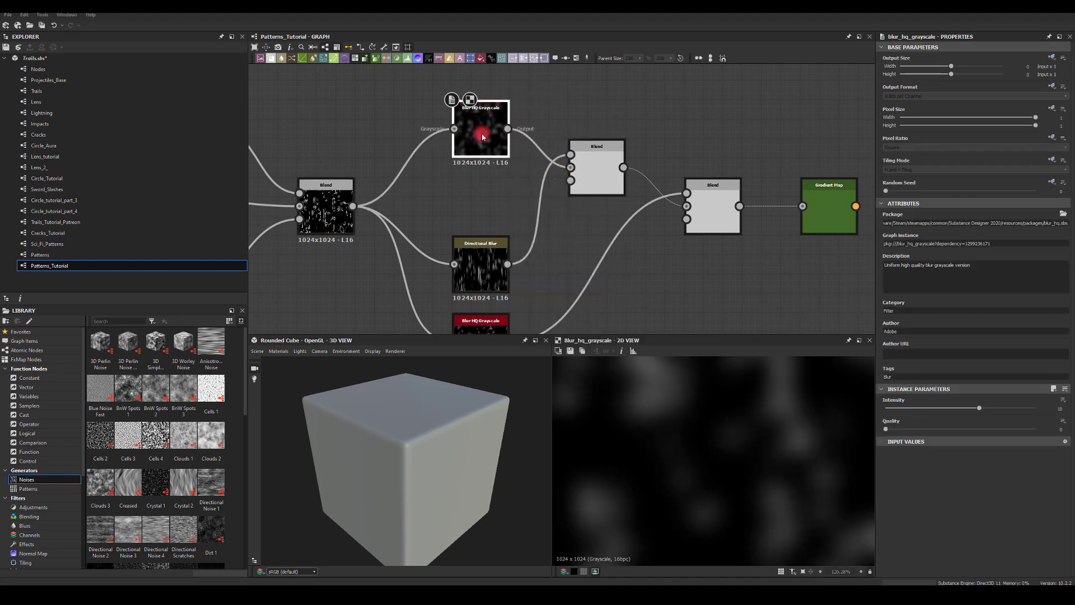
double_click(805, 203)
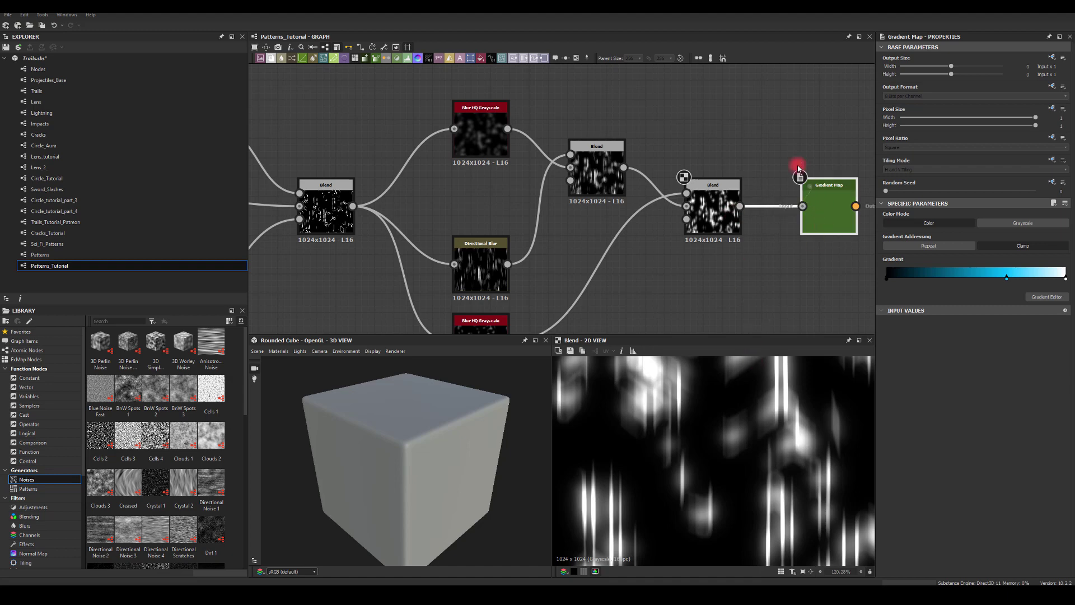
double_click(818, 211)
scroll(748, 407, down, 3)
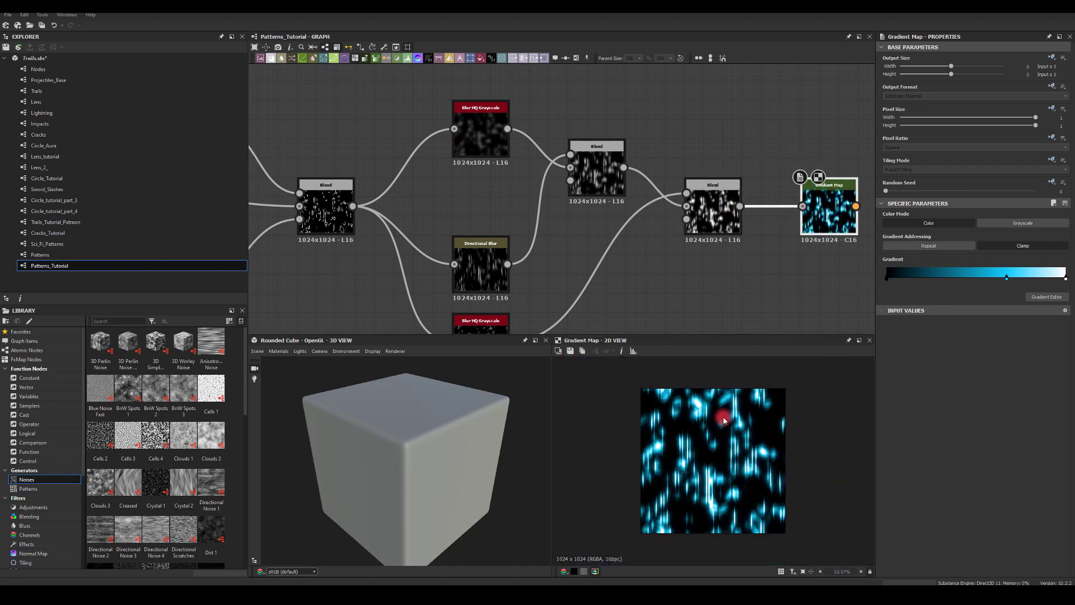
middle_drag(549, 233, 553, 202)
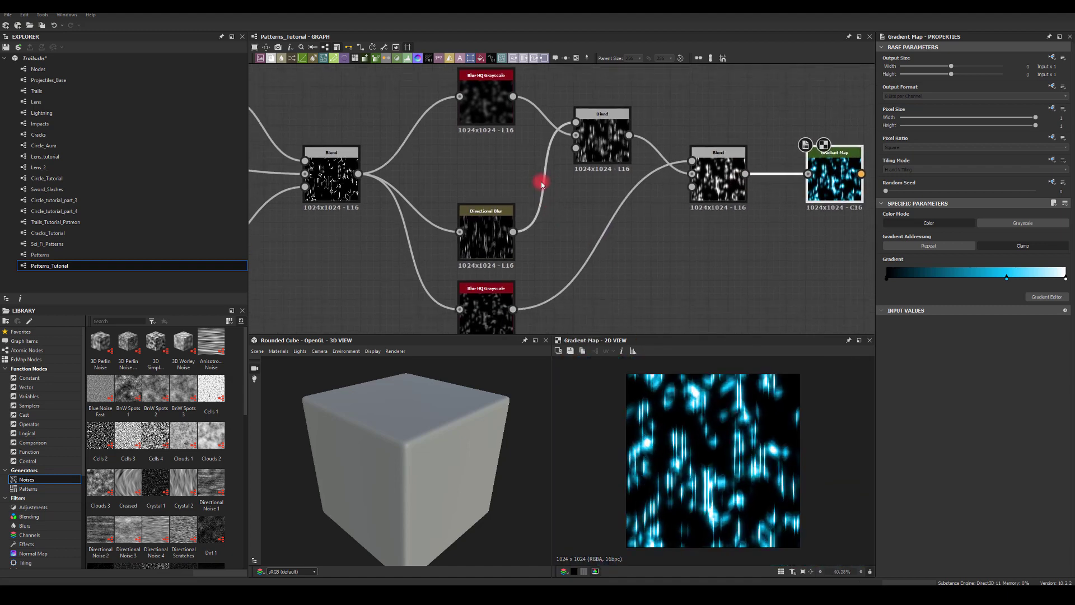
Set the inserted Blur HQ Grayscale's Intensity to 0.5 and Quality to 1
click(482, 100)
drag(972, 413, 896, 417)
text(0.5)
key(Return)
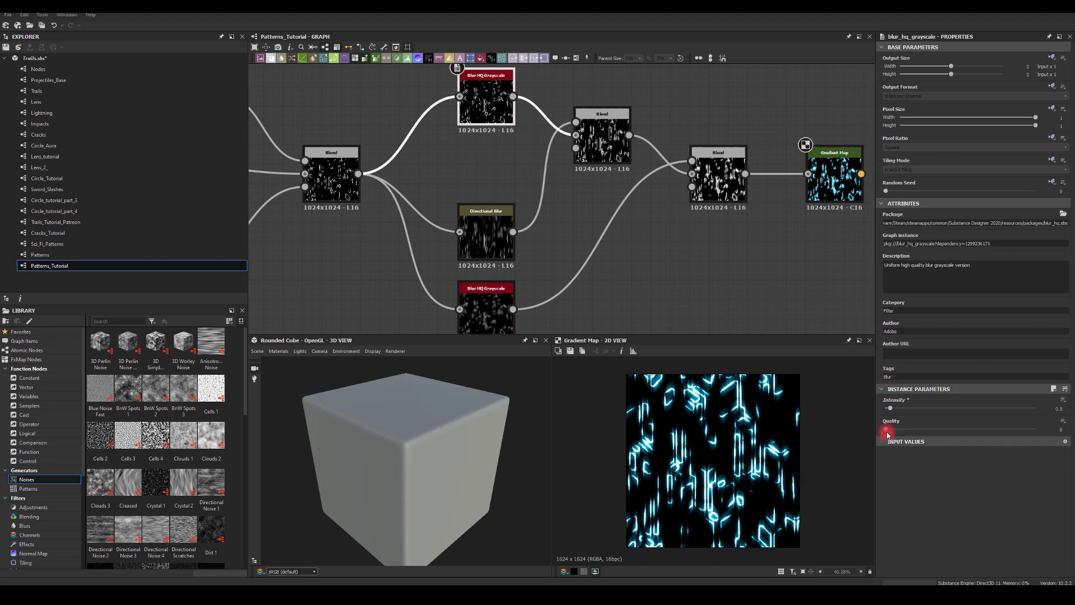
drag(885, 429, 1048, 424)
scroll(701, 490, down, 2)
scroll(701, 489, up, 3)
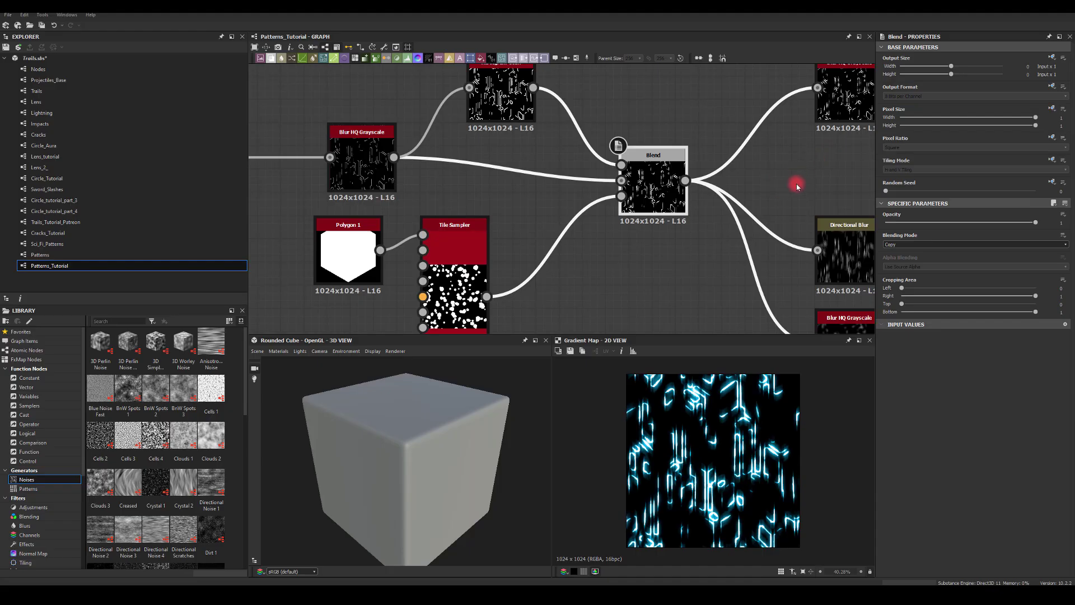
scroll(796, 183, down, 4)
right_click(638, 217)
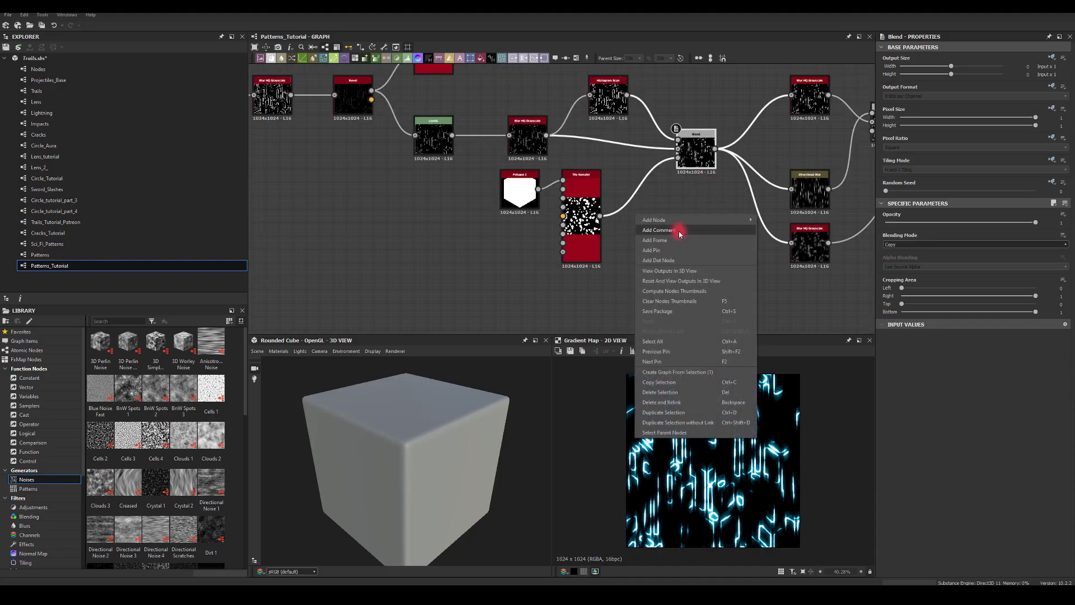
middle_drag(684, 202, 633, 230)
middle_drag(381, 272, 582, 254)
Add a Cube 3D node in the empty graph area below the existing node chain
scroll(517, 234, down, 3)
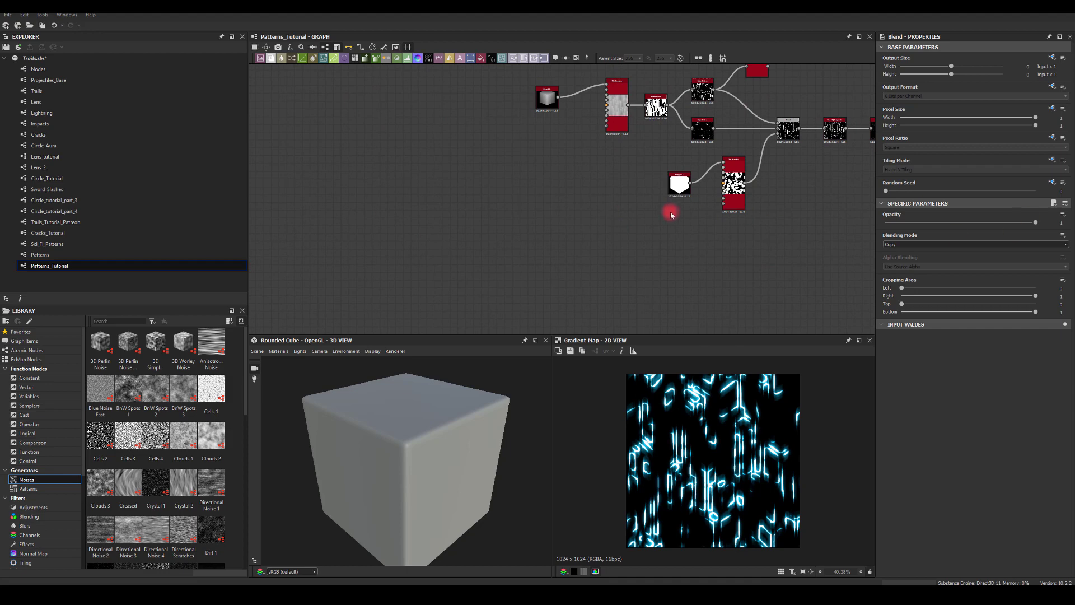
middle_drag(602, 233, 607, 203)
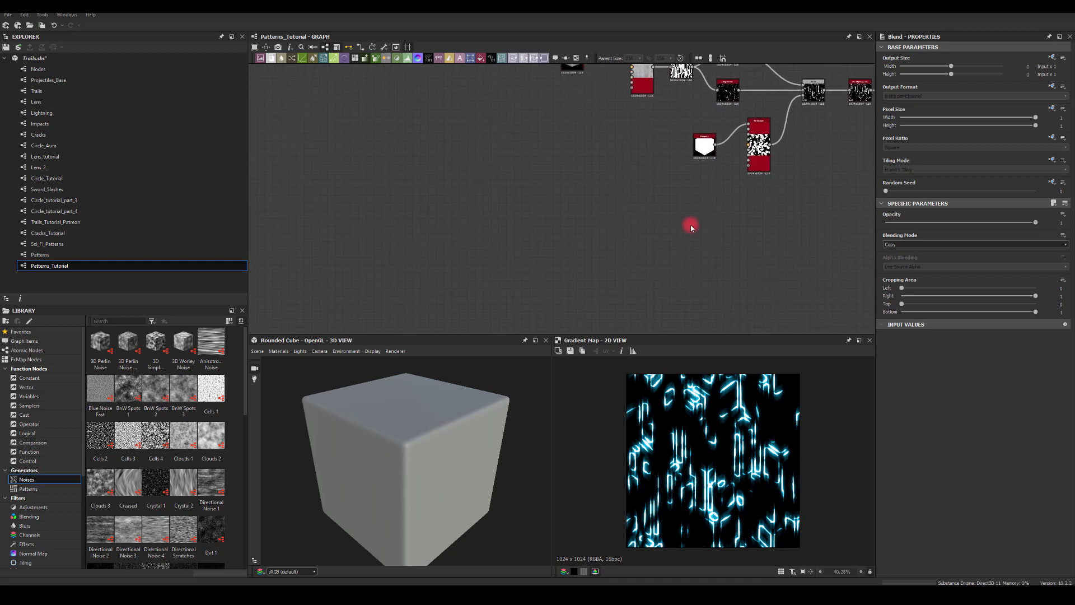
key(space)
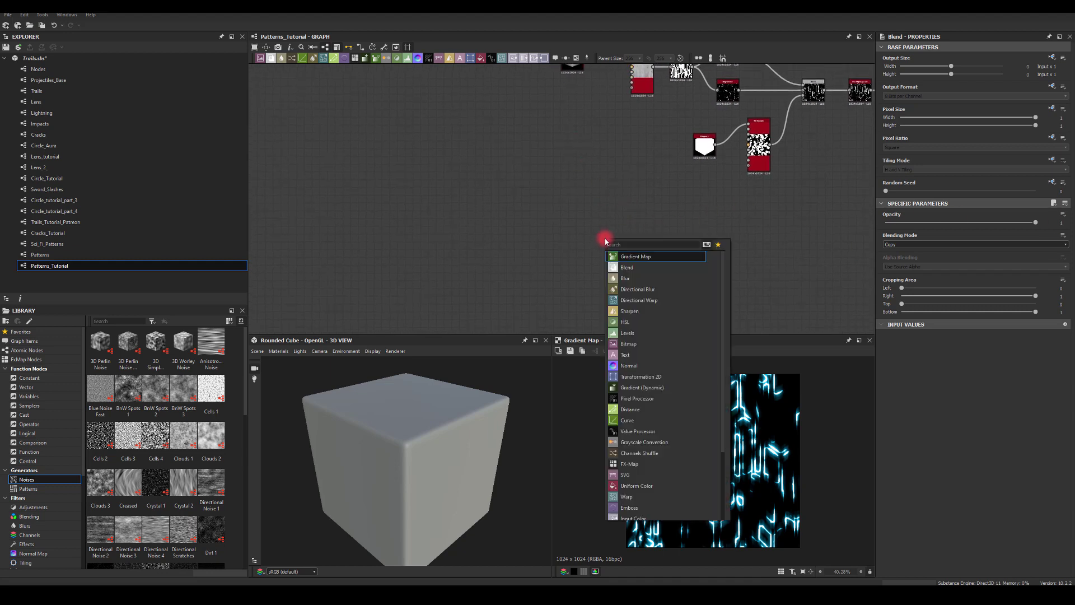
text(cube)
click(630, 255)
double_click(609, 242)
drag(601, 238, 584, 269)
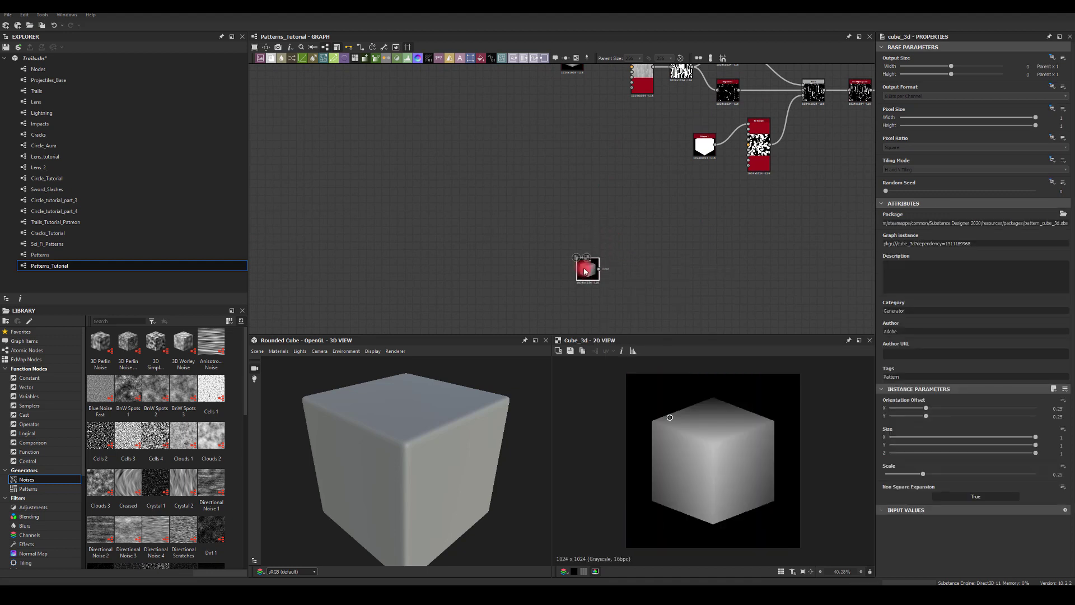
Add a Tile Sampler beside the new Cube 3D and connect the cube's output to its Pattern Input
scroll(585, 272, up, 3)
drag(689, 257, 708, 255)
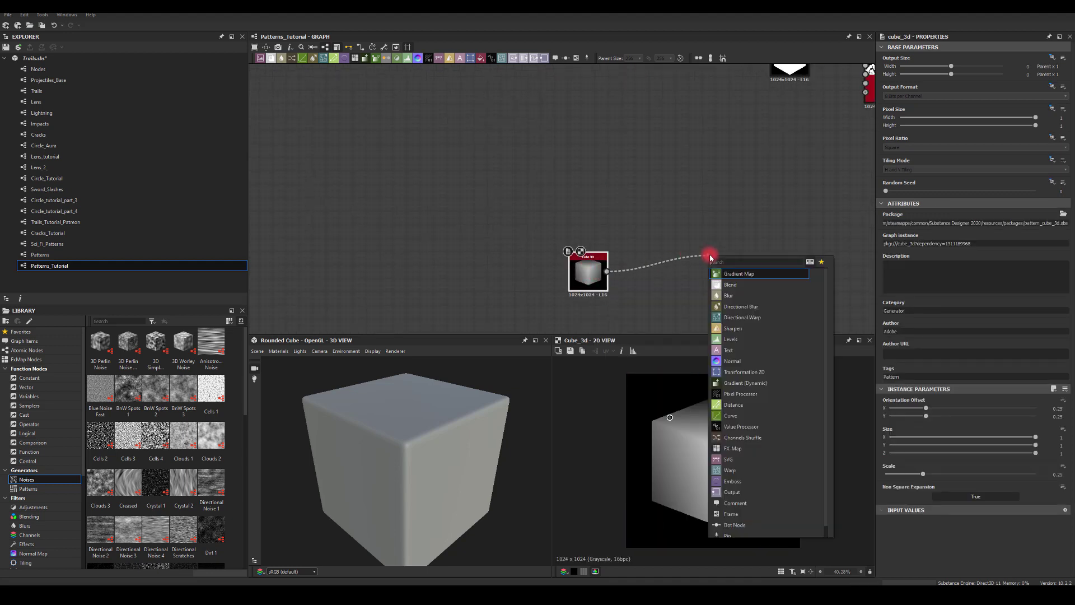
text(tile)
click(731, 297)
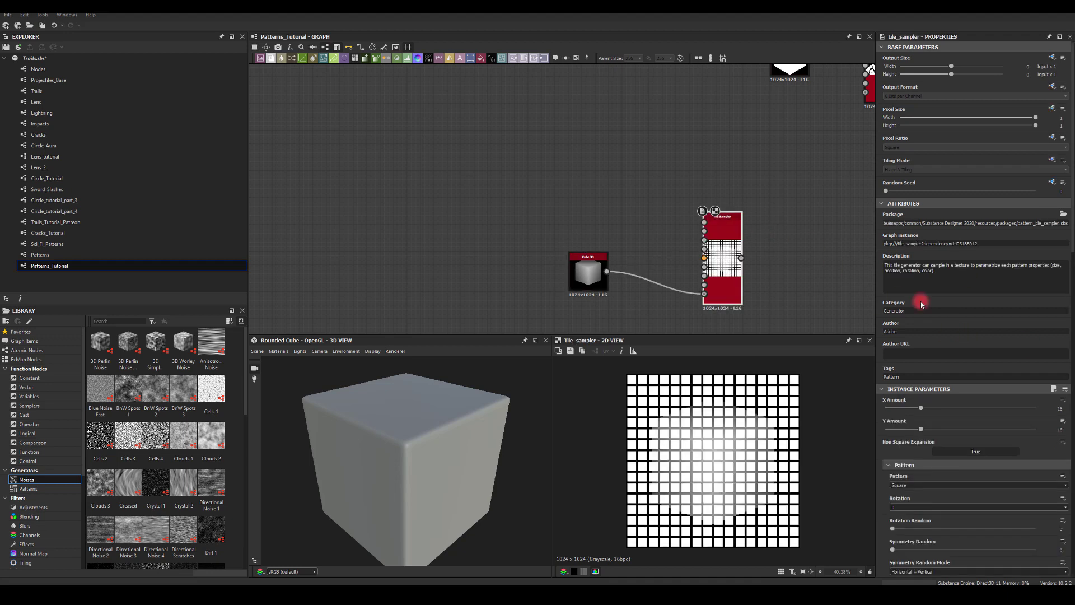
double_click(706, 294)
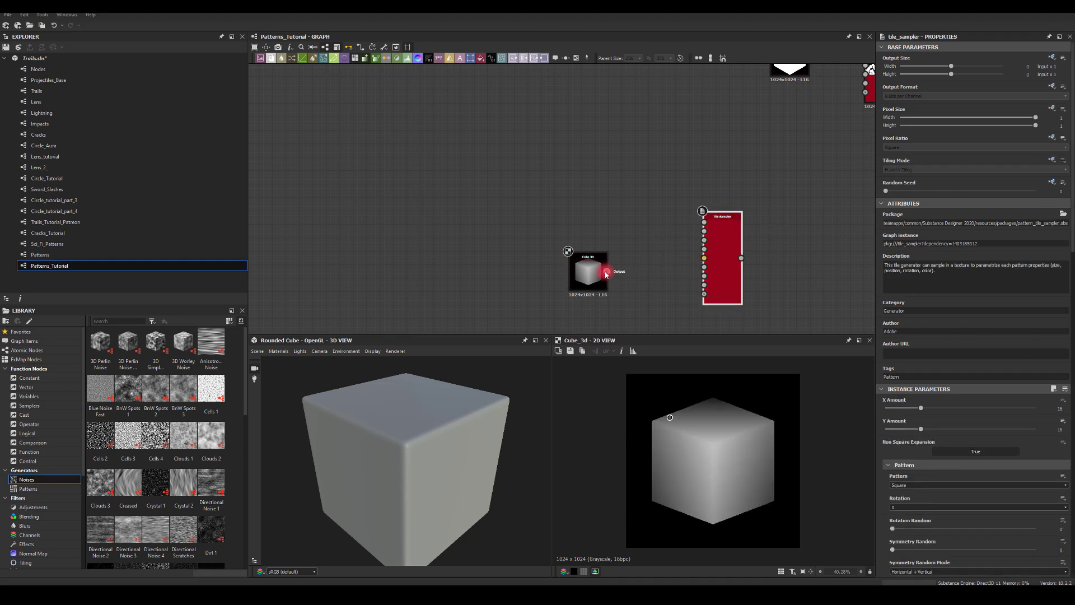
drag(606, 271, 692, 264)
double_click(714, 243)
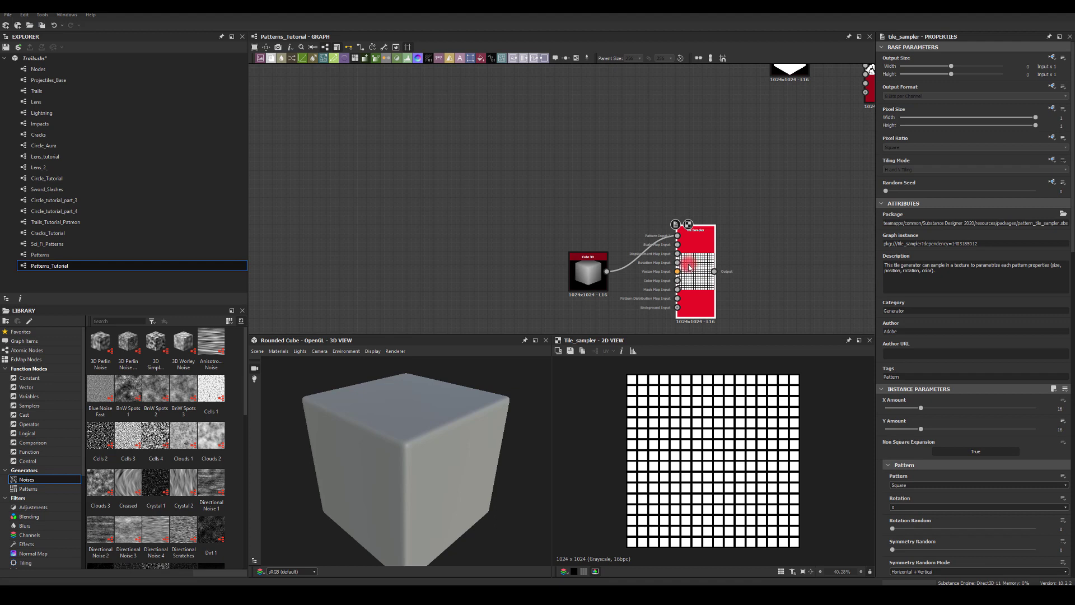
Set the new Tile Sampler's Pattern to Pattern Input and both X Amount and Y Amount to 6
click(906, 485)
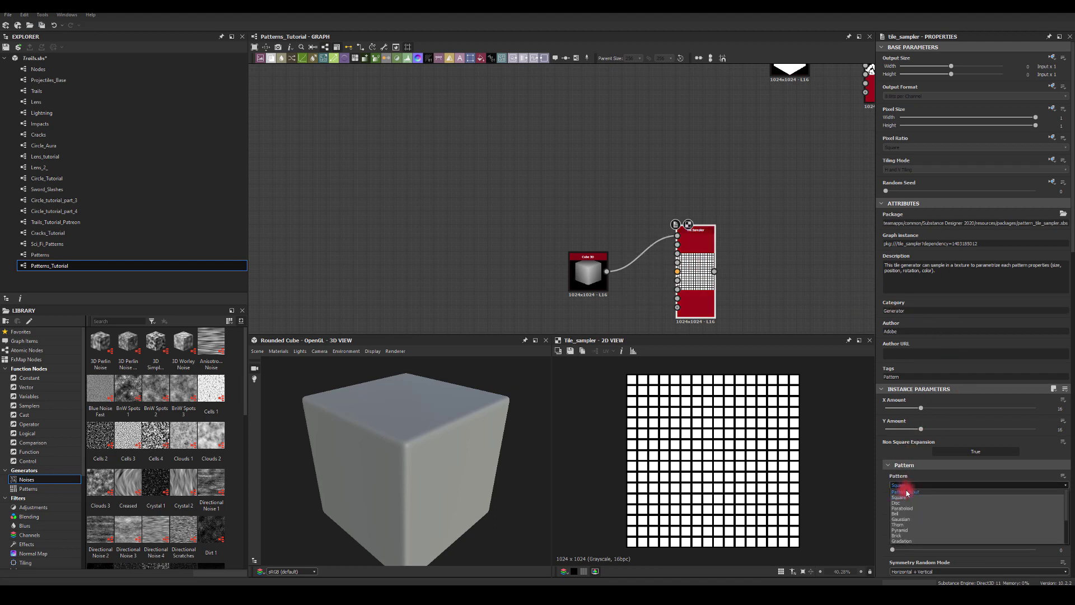
click(907, 492)
double_click(1055, 408)
text(6)
key(Return)
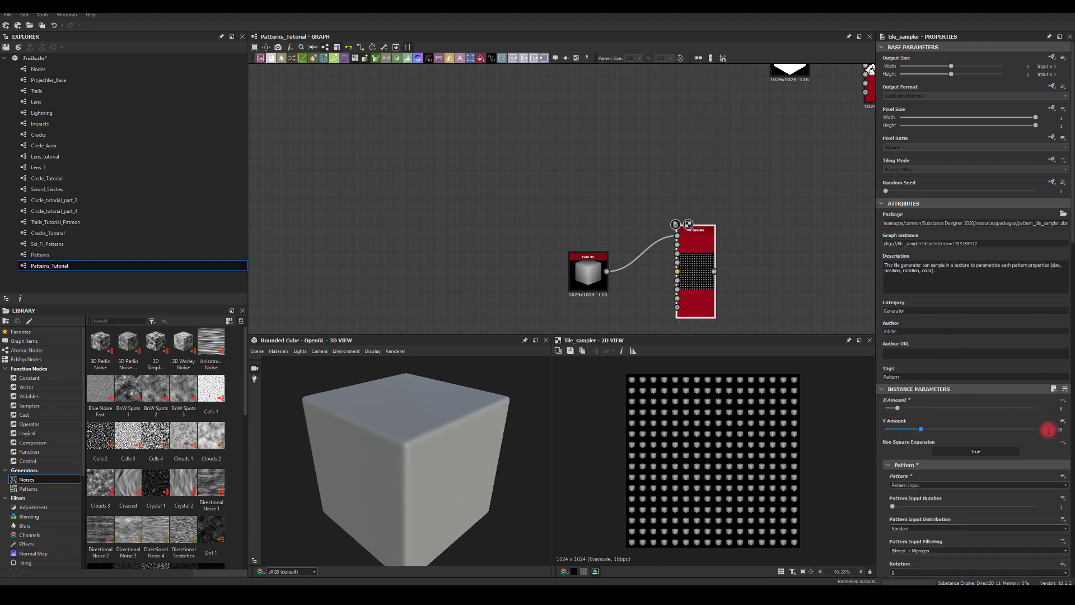
double_click(1050, 430)
text(6)
key(Return)
Set the Tile Sampler's Scale to 2.5 and Scale Random to 0.5
scroll(969, 400, down, 3)
scroll(969, 397, down, 6)
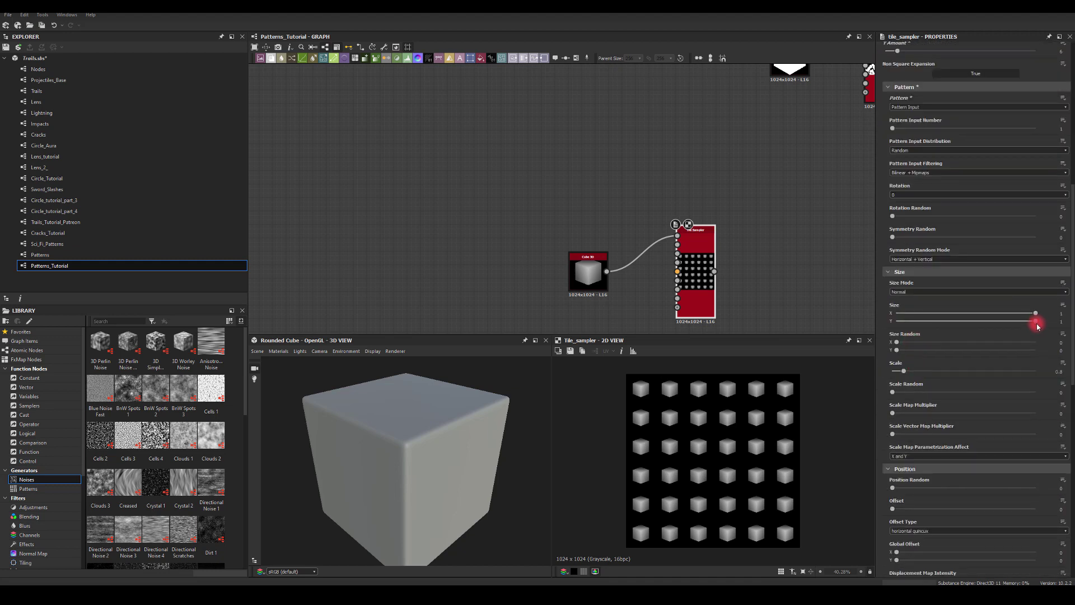
drag(1033, 324, 1061, 315)
drag(901, 371, 967, 395)
scroll(946, 400, down, 3)
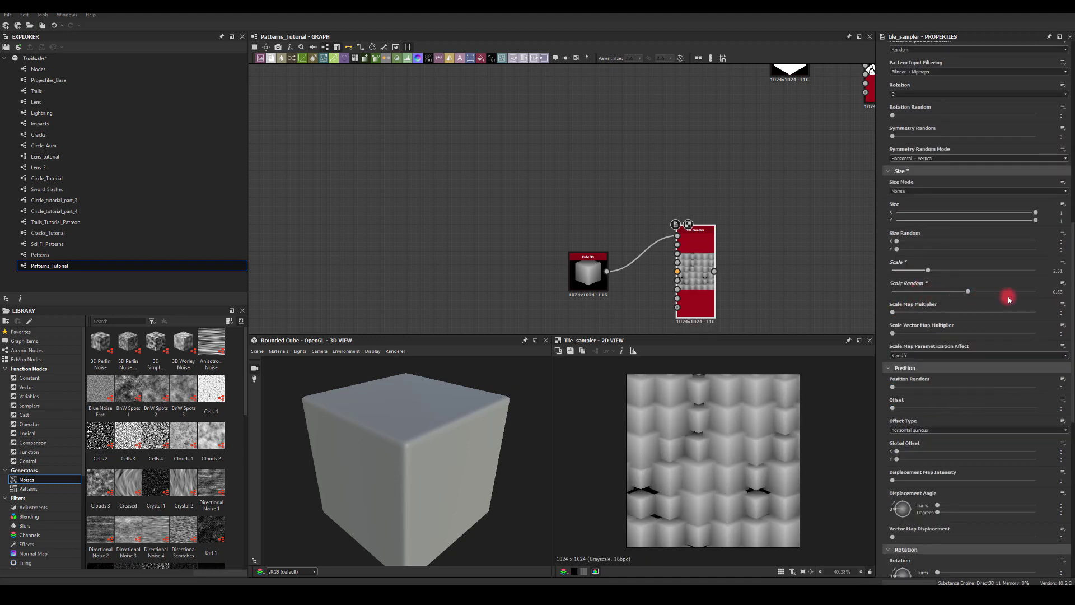
drag(1009, 299, 983, 306)
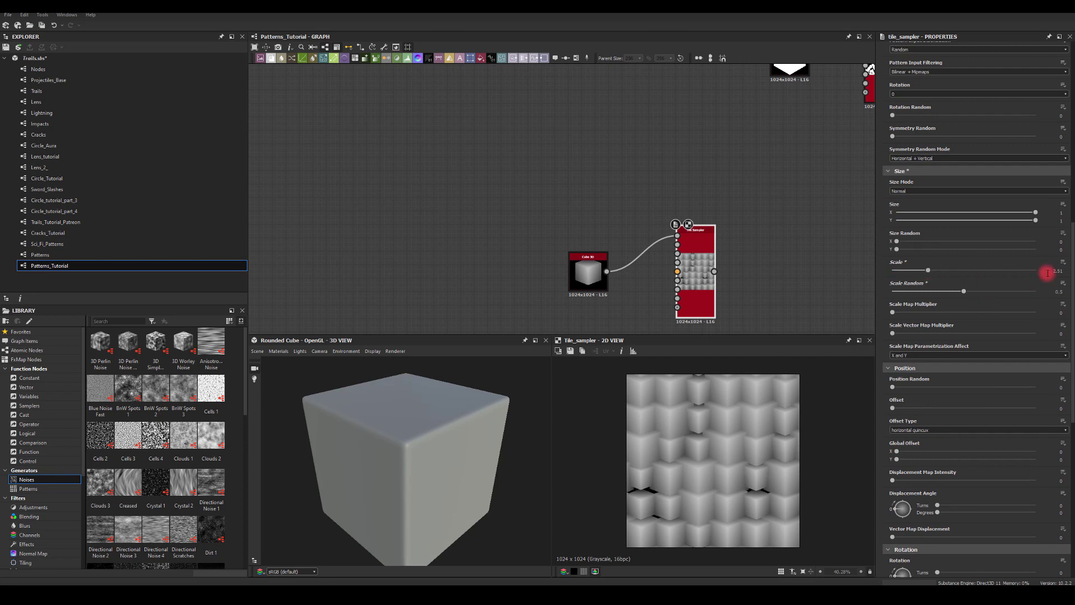
text(2.5)
click(954, 304)
Set the Tile Sampler's Position Random to 10 and Offset to 0.5
drag(893, 386, 1049, 386)
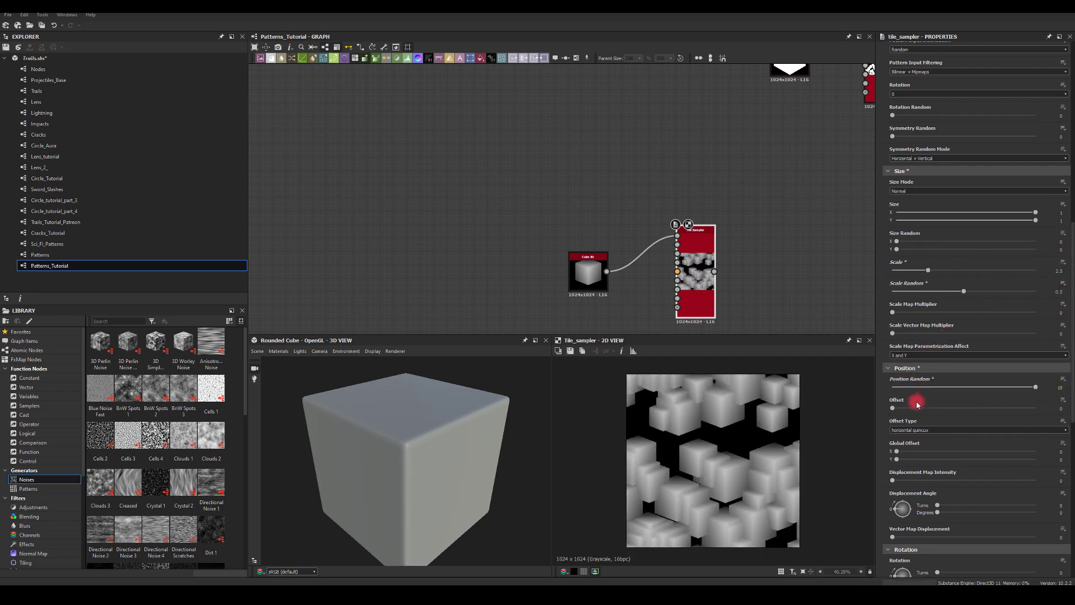
drag(894, 409, 979, 408)
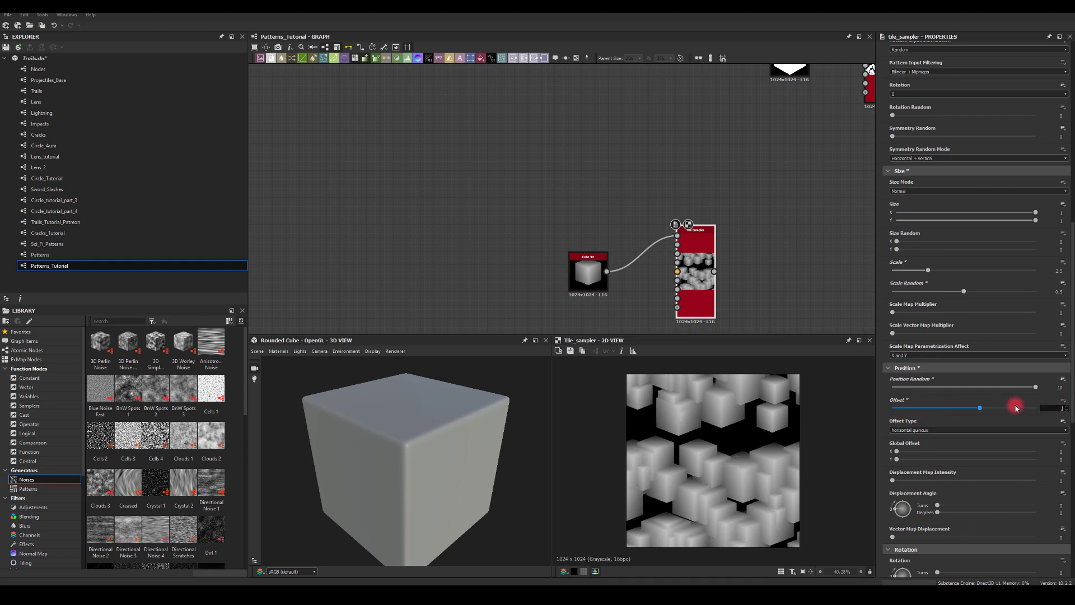
text(0.5)
key(Return)
scroll(900, 420, down, 3)
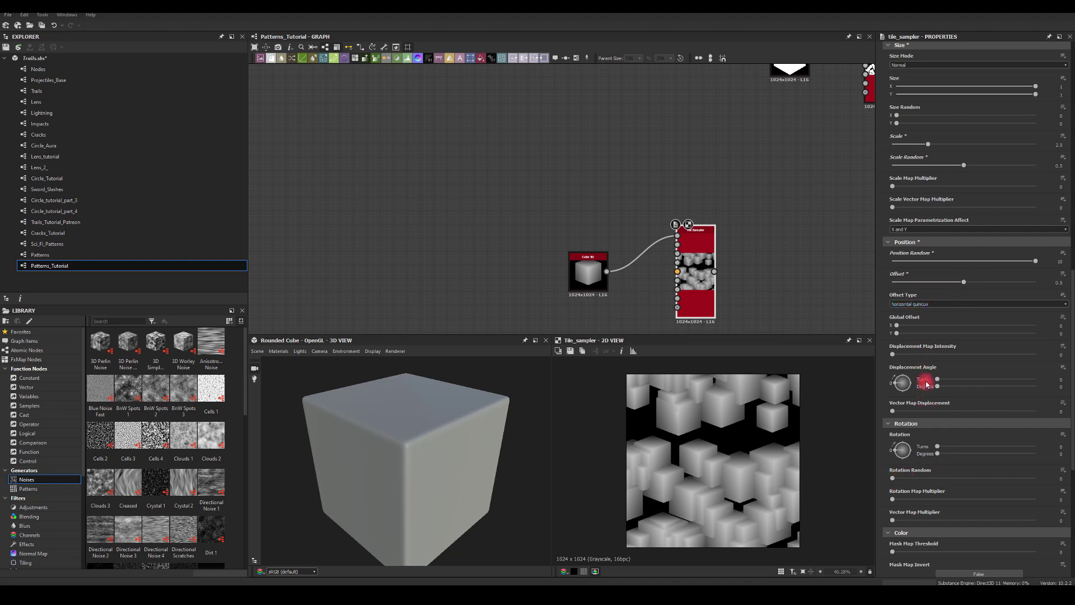
Try stretched cubes with Size X 0.36, Size Random X 0.5 and Y 0.35, and Scale about 8.4
scroll(926, 384, up, 6)
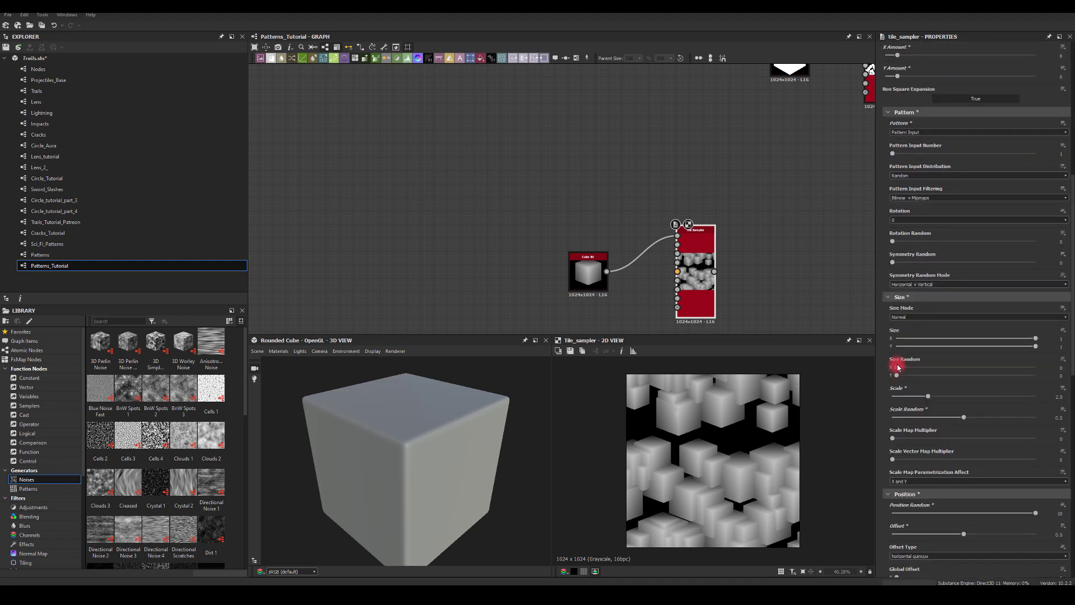
drag(1034, 338, 946, 338)
drag(896, 367, 965, 367)
drag(895, 378, 1013, 400)
Set the Tile Sampler's X Amount to 3 and Y Amount to 5
scroll(937, 340, up, 3)
scroll(937, 340, up, 3)
drag(898, 358, 895, 382)
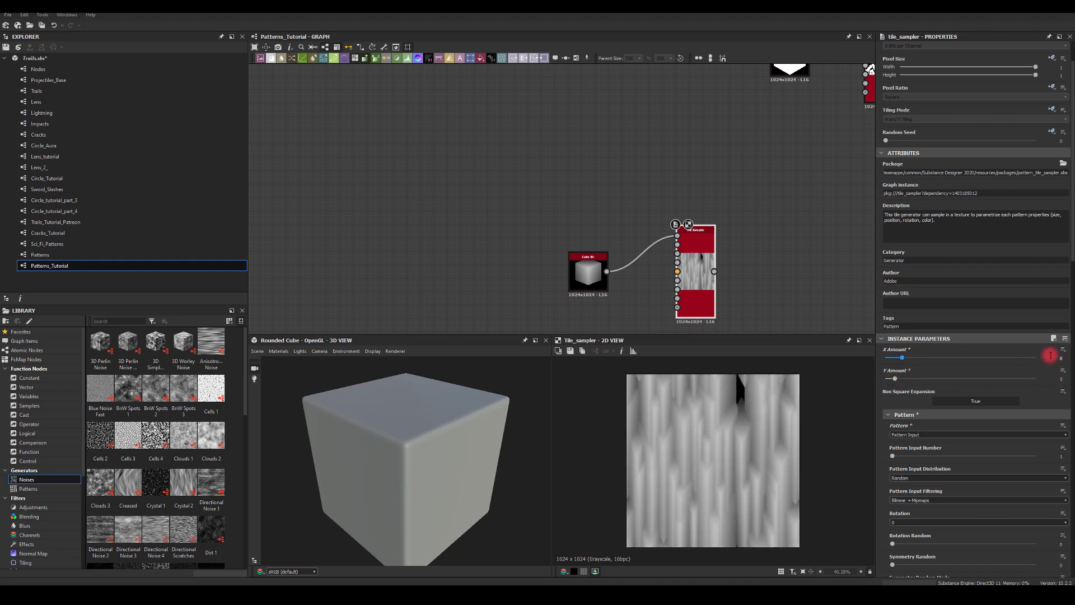
drag(908, 360, 891, 362)
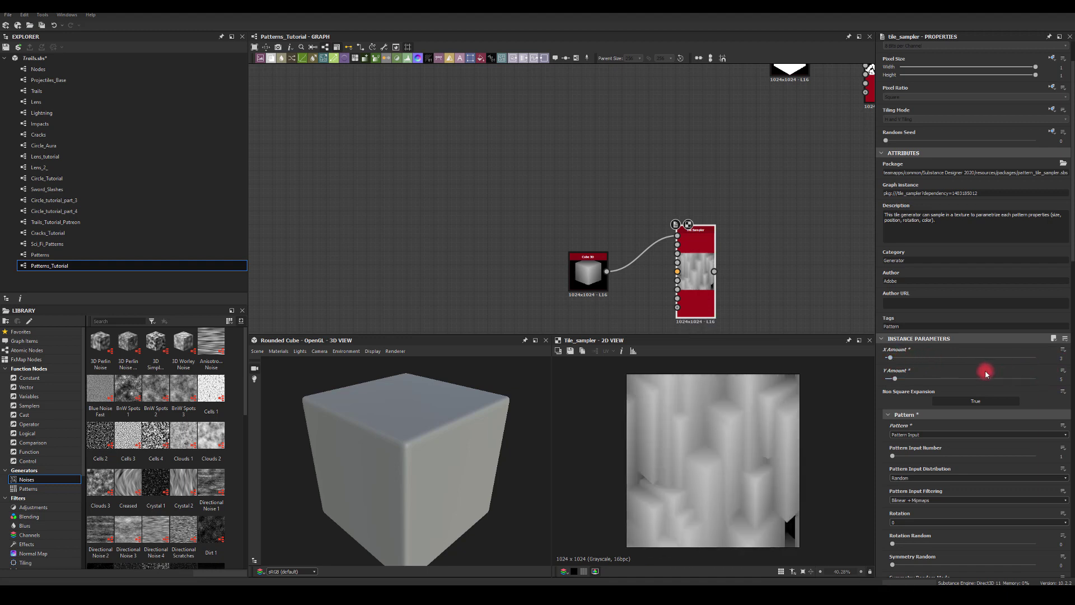
Set the Tile Sampler's Scale to 4.97 and Size X to 0.24
scroll(915, 401, down, 5)
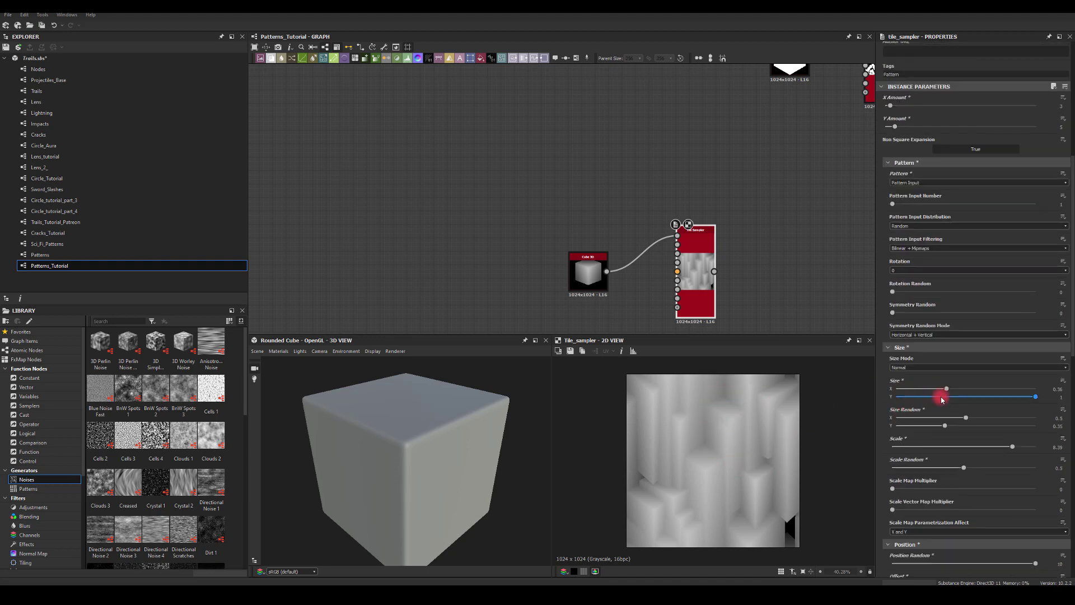
drag(1011, 449, 963, 447)
mouse_move(940, 390)
mouse_down()
mouse_move(919, 392)
mouse_move(931, 396)
mouse_up()
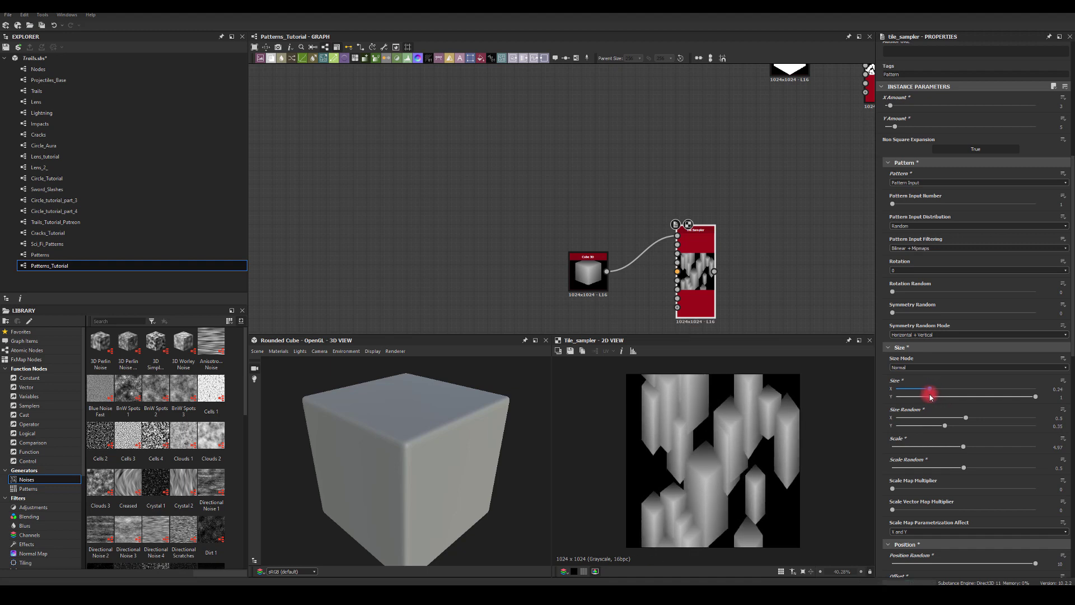
Set the Tile Sampler's Size Random to 0.46 in X and 0 in Y
click(942, 425)
drag(945, 428, 888, 426)
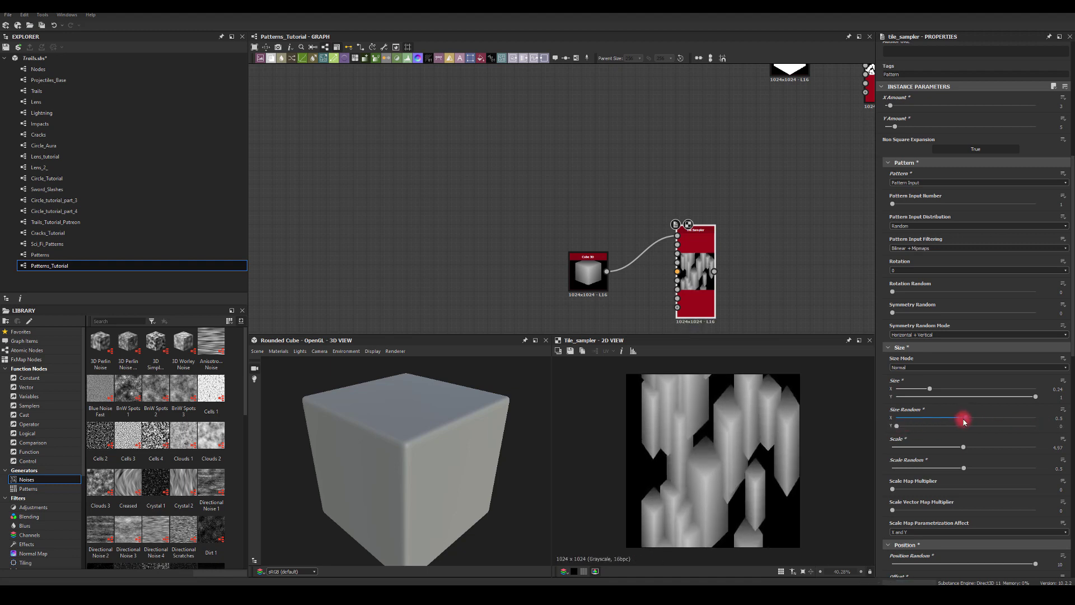
mouse_move(964, 421)
mouse_down()
mouse_move(1002, 419)
mouse_move(961, 422)
mouse_up()
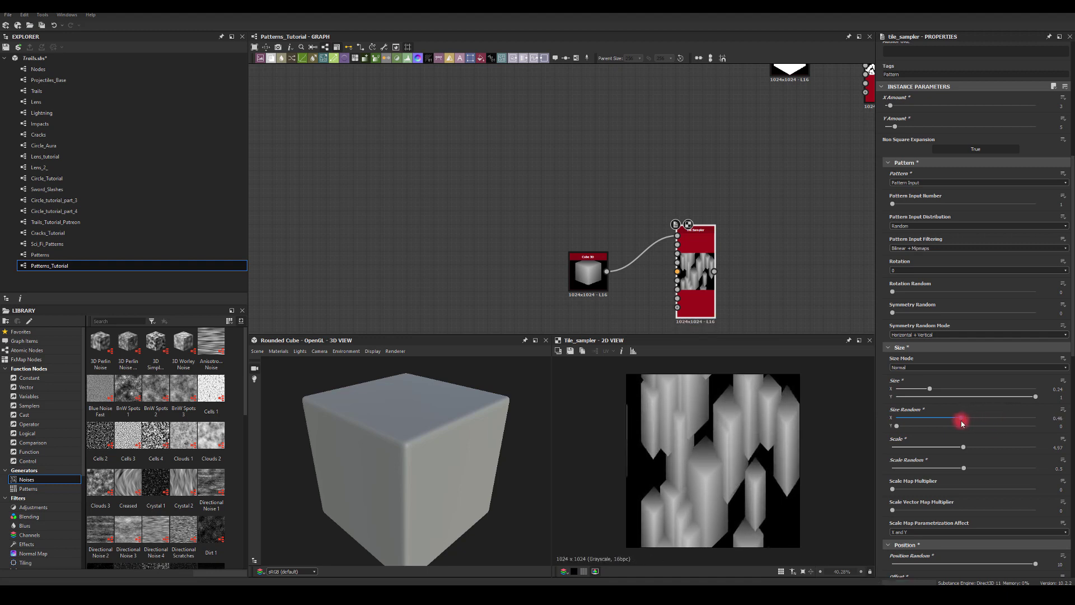
Add an Edge Detect node after the new Tile Sampler and place it close beside it
middle_drag(763, 270, 659, 199)
drag(629, 218, 715, 216)
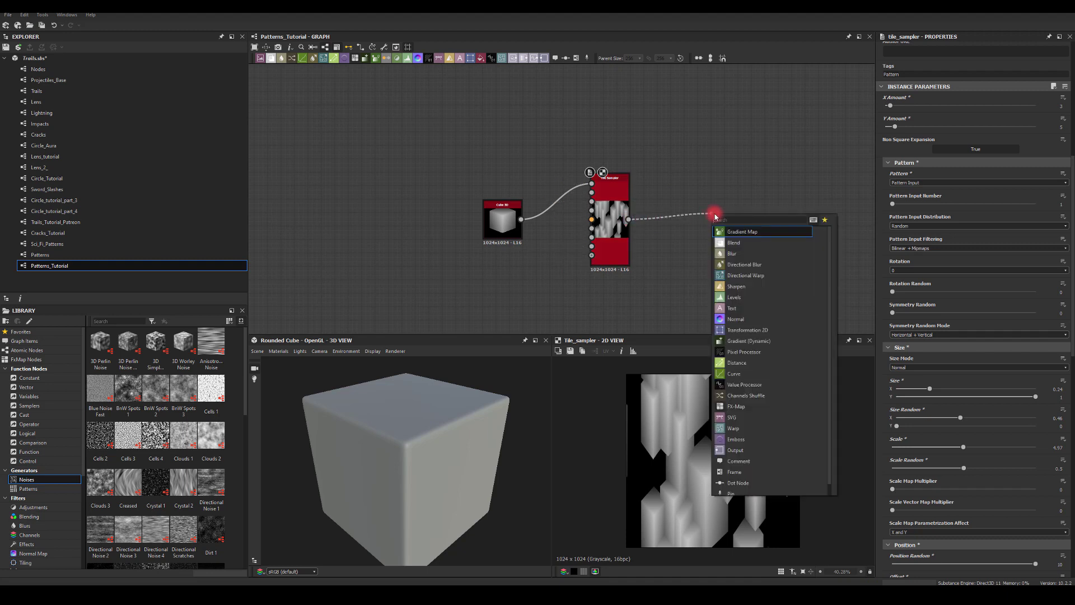
text(ed)
click(740, 232)
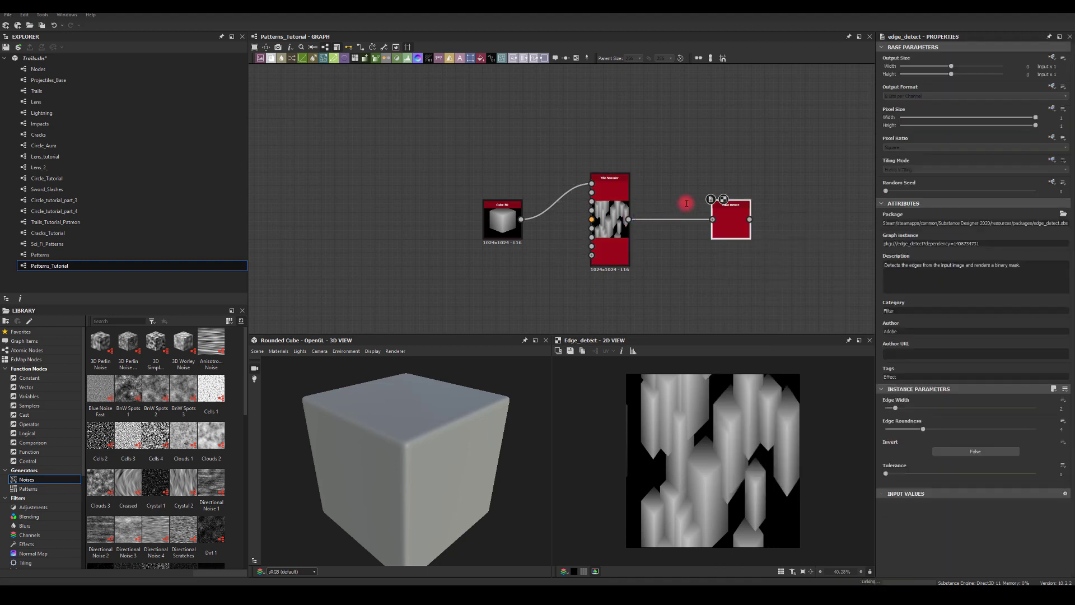
drag(726, 213, 672, 223)
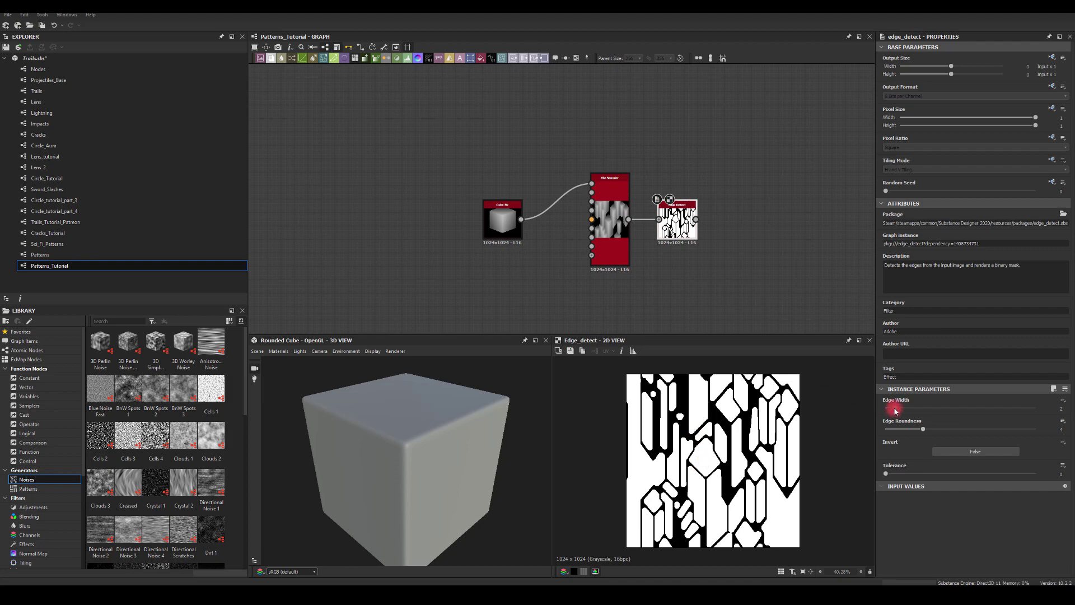
Set the Edge Detect's Edge Width to 2.42 and Edge Roundness to 1.83, and turn Invert on
mouse_move(894, 410)
mouse_down()
mouse_move(900, 429)
mouse_move(874, 432)
mouse_move(906, 433)
mouse_move(900, 413)
mouse_up()
click(946, 452)
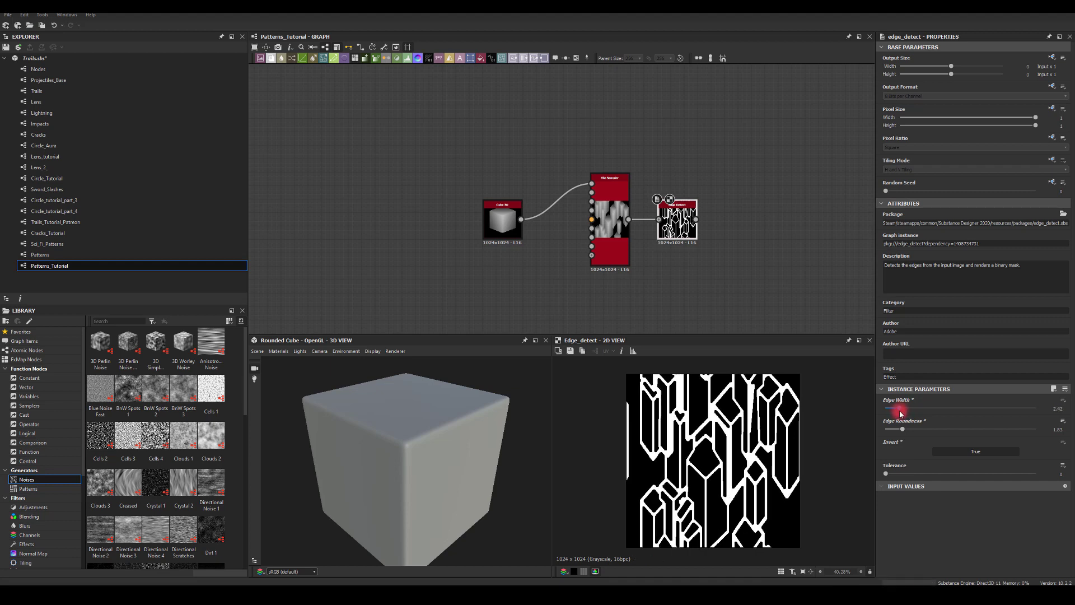
Add a second Edge Detect node fed by the first one's output, placed up and away from it
scroll(677, 204, up, 3)
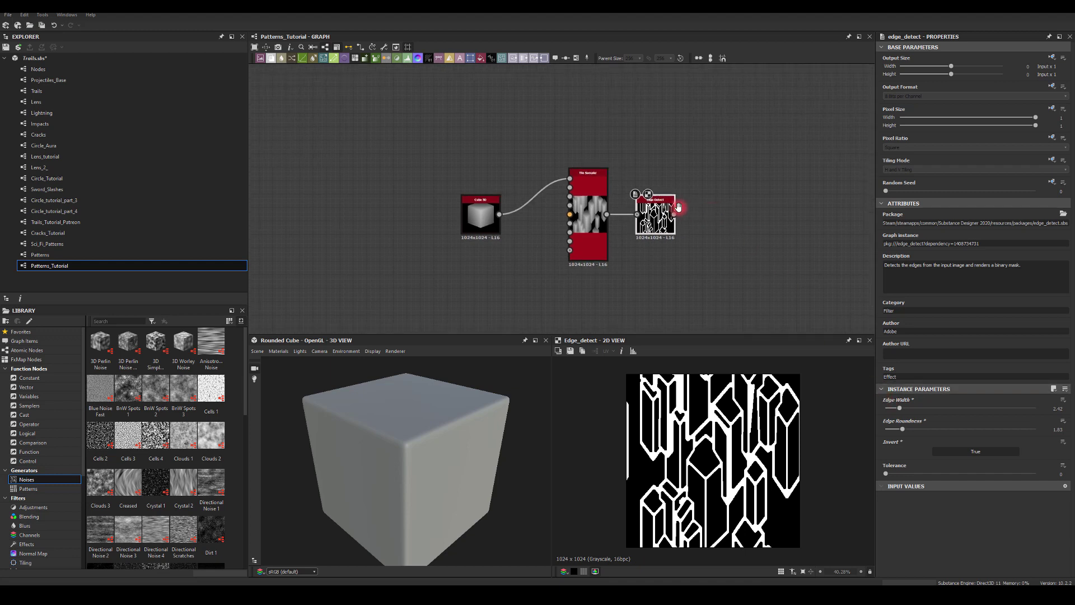
drag(629, 200, 758, 147)
text(edge)
click(741, 181)
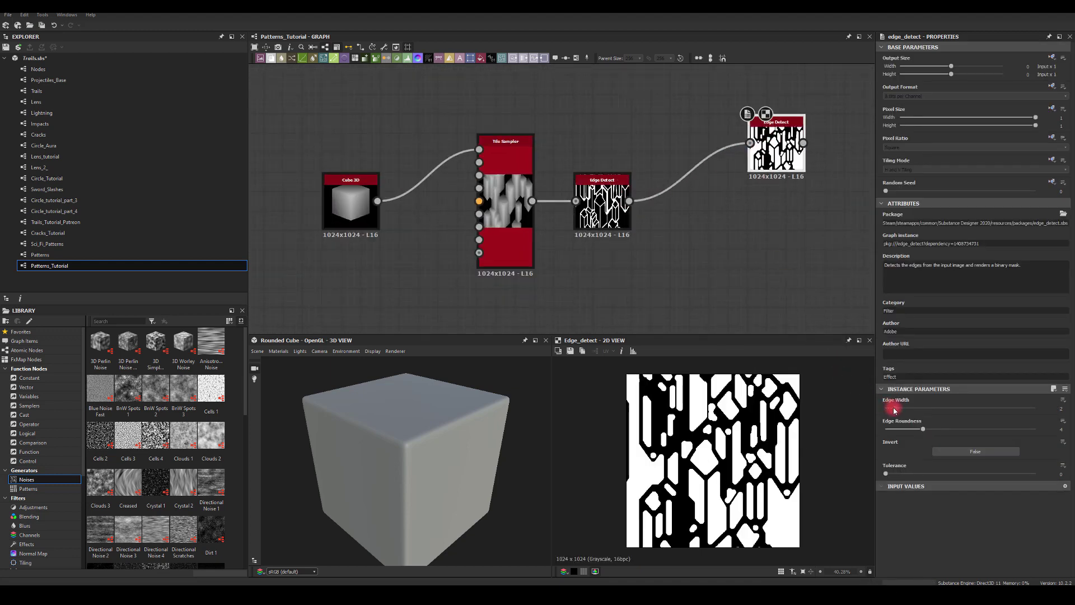
Set the second Edge Detect's Edge Width to about 1.38 and Edge Roundness to 0, and turn Invert on
drag(894, 410, 860, 435)
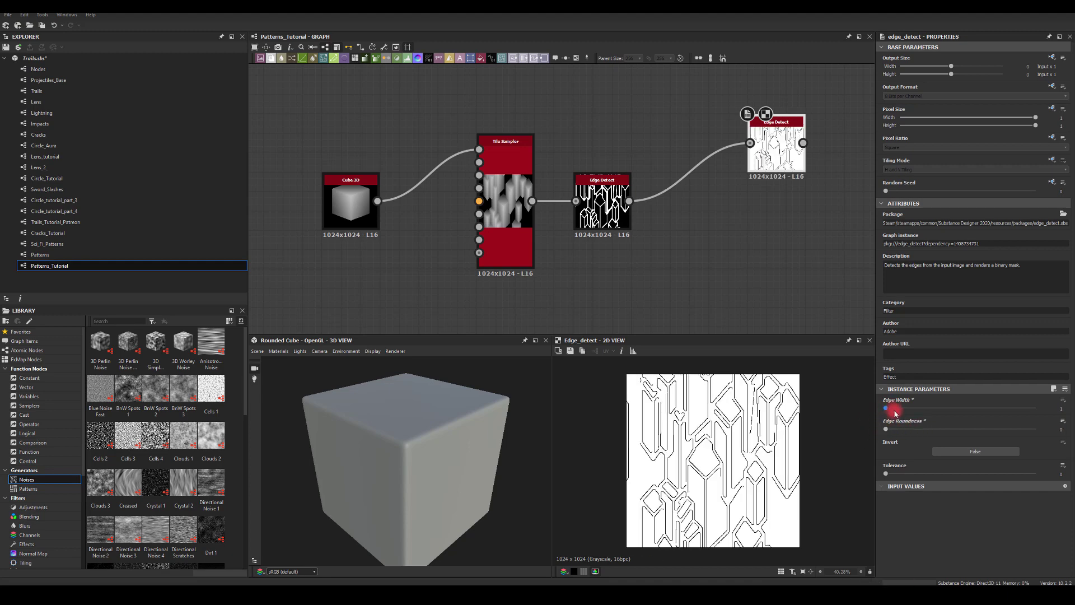
click(936, 451)
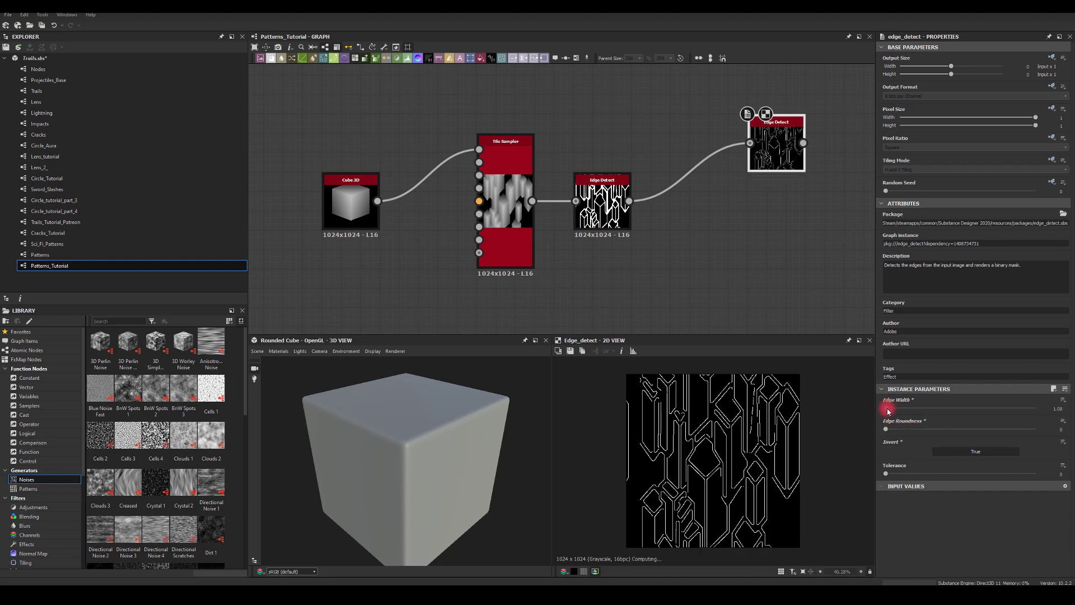
drag(887, 412, 890, 410)
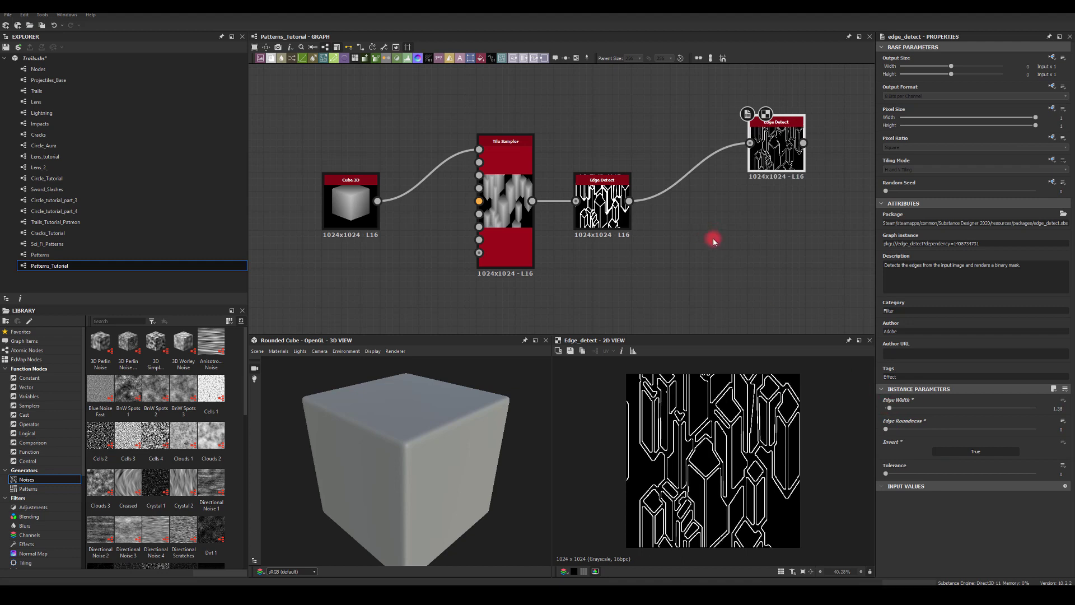
middle_drag(728, 248, 629, 212)
scroll(605, 275, down, 4)
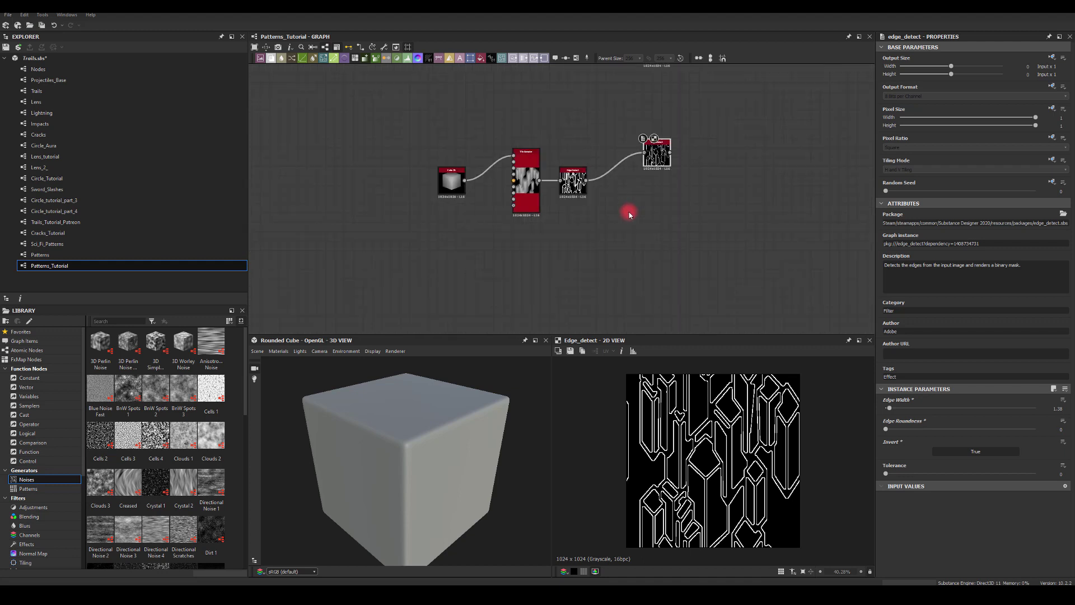
Duplicate the polygon and its mask Tile Sampler from the first pattern below the new cube chain, and preview the copied Tile Sampler
scroll(648, 194, down, 1)
middle_drag(641, 171, 595, 282)
key(ctrl+c)
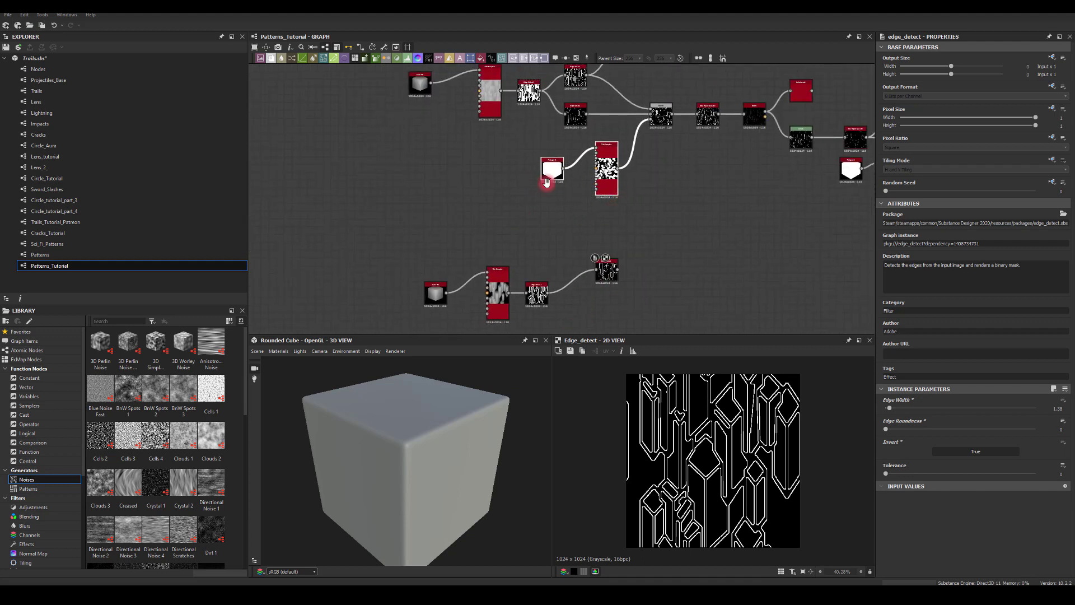
middle_drag(498, 291, 549, 193)
key(ctrl+v)
drag(585, 212, 546, 277)
scroll(547, 277, up, 5)
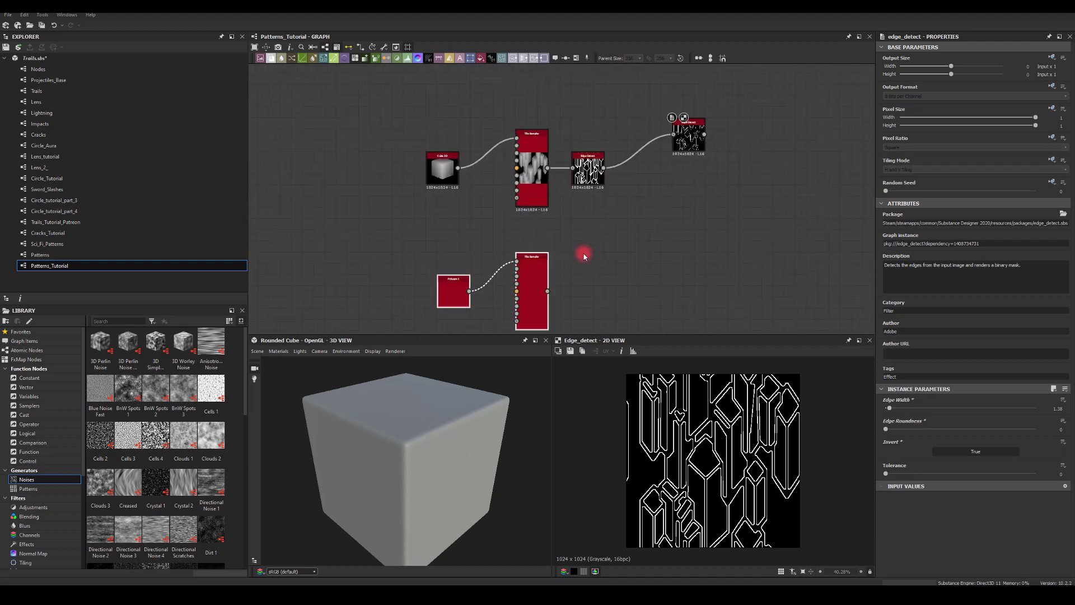
drag(536, 239, 508, 290)
double_click(508, 290)
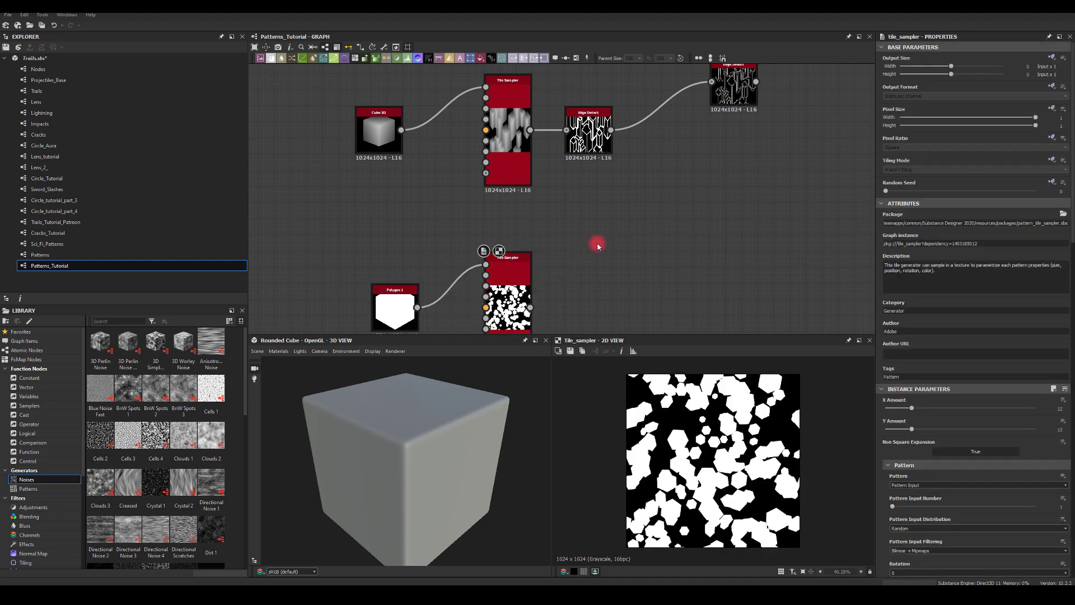
Add a Blend node with the first Edge Detect as background, the second, moved closer, as foreground, and the copied Tile Sampler as opacity mask
mouse_move(546, 262)
middle_down()
mouse_move(580, 201)
mouse_move(557, 263)
middle_up()
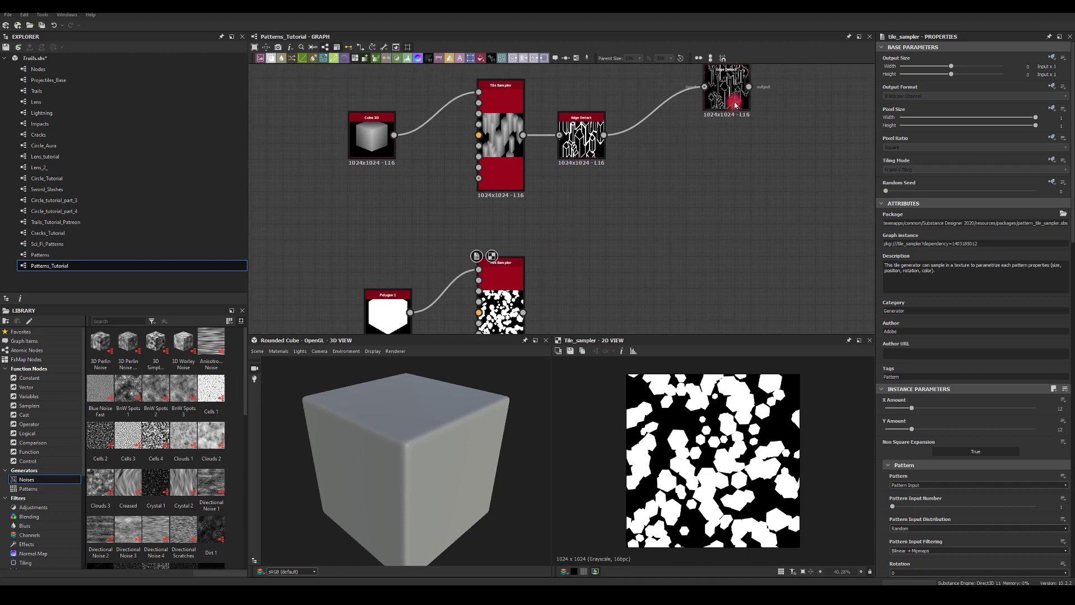
drag(722, 93, 690, 108)
drag(604, 135, 721, 194)
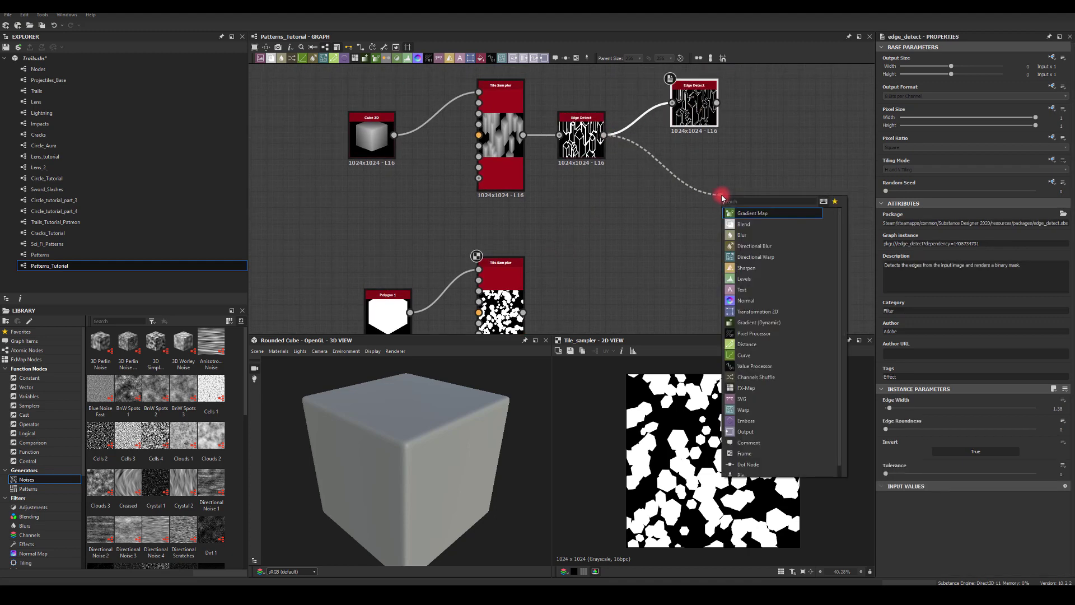
text(bl)
click(748, 216)
drag(717, 103, 770, 174)
drag(523, 312, 753, 188)
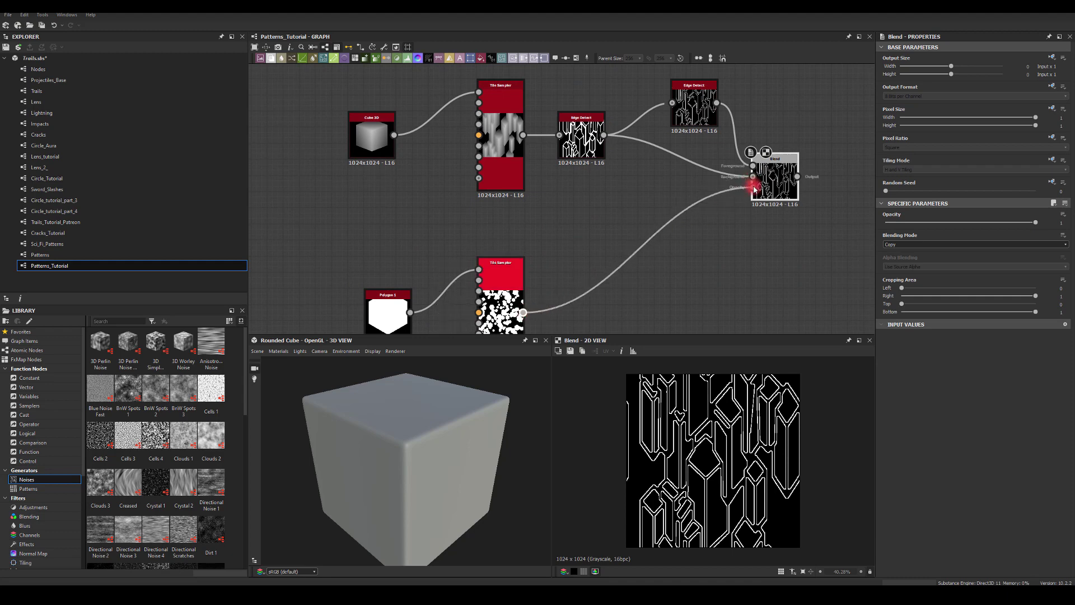
Set the copied mask Tile Sampler's Scale to about 2.16
middle_drag(552, 204, 592, 163)
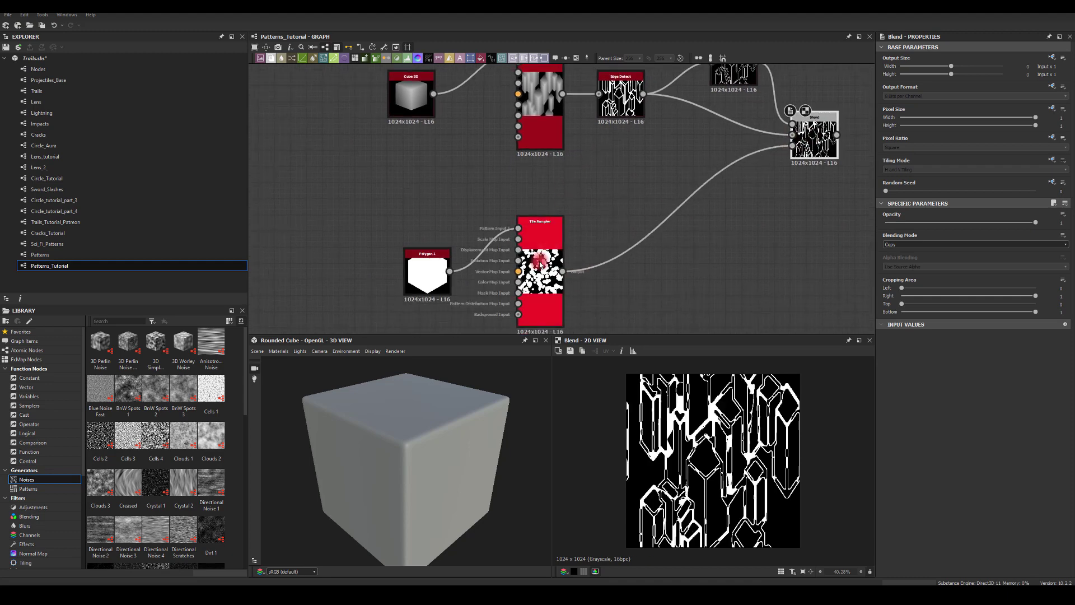
click(540, 263)
scroll(923, 429, down, 6)
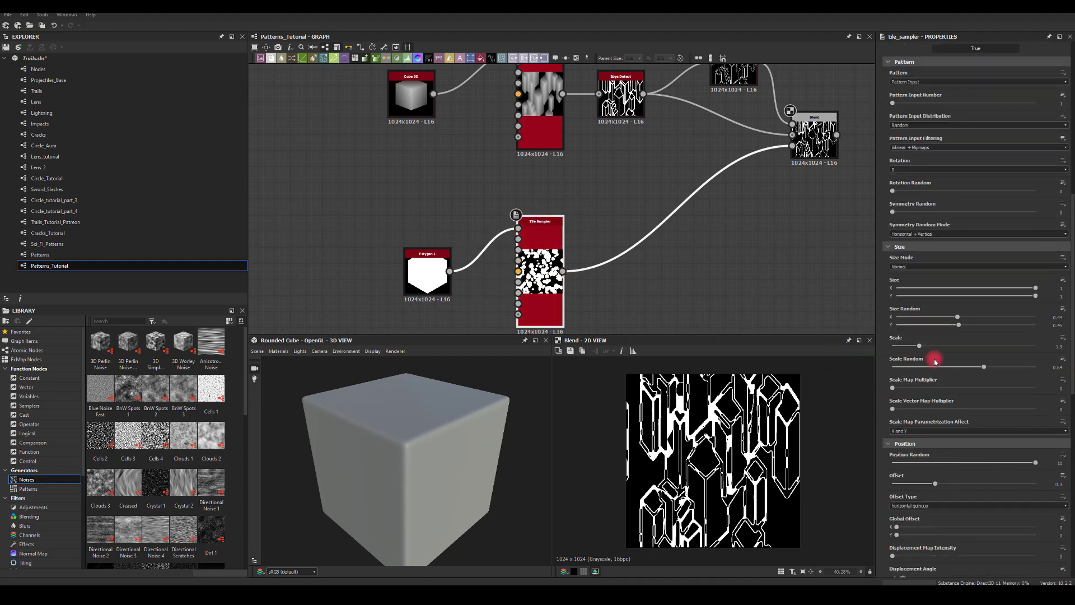
mouse_move(919, 348)
mouse_down()
mouse_move(950, 347)
mouse_move(923, 349)
mouse_up()
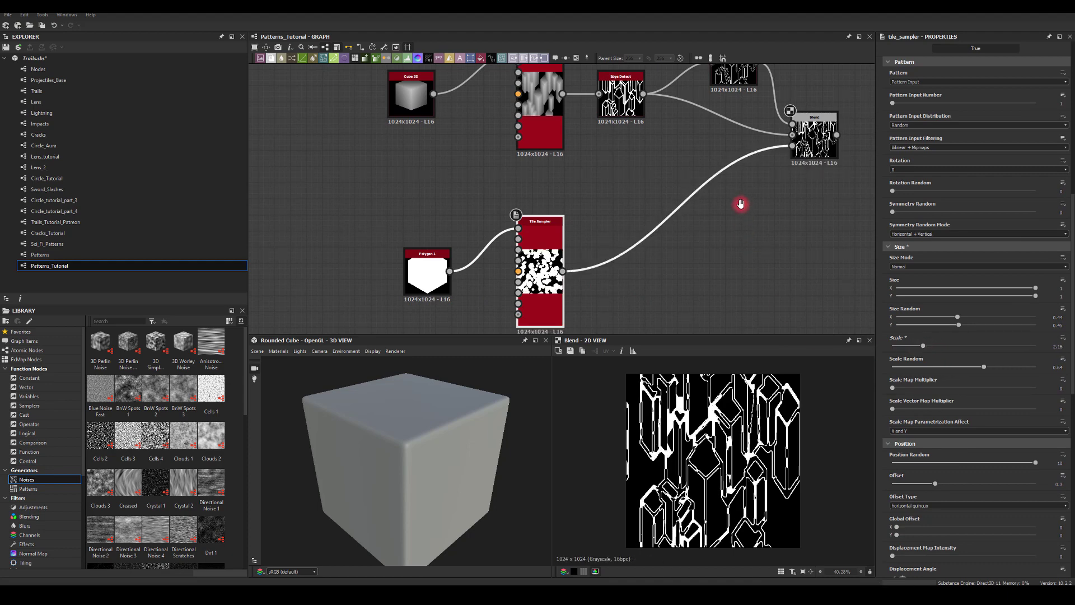
Set the first Edge Detect's Edge Width to about 2.9 and Edge Roundness to about 1.51, and select the Blend node
middle_drag(741, 204, 666, 249)
click(552, 146)
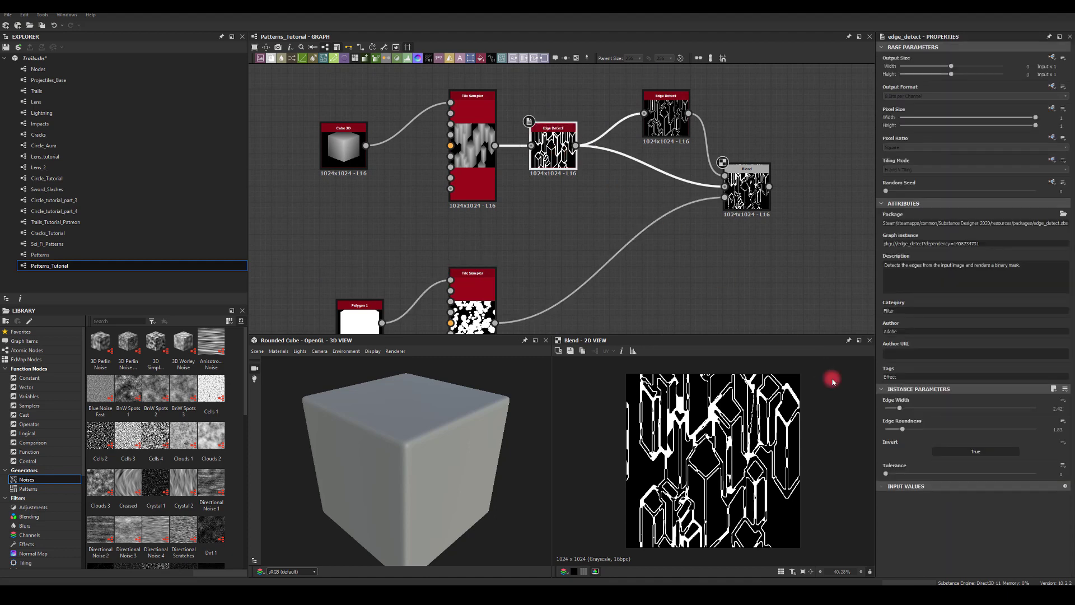
click(885, 402)
mouse_move(902, 411)
mouse_down()
mouse_move(871, 430)
mouse_move(902, 431)
mouse_up()
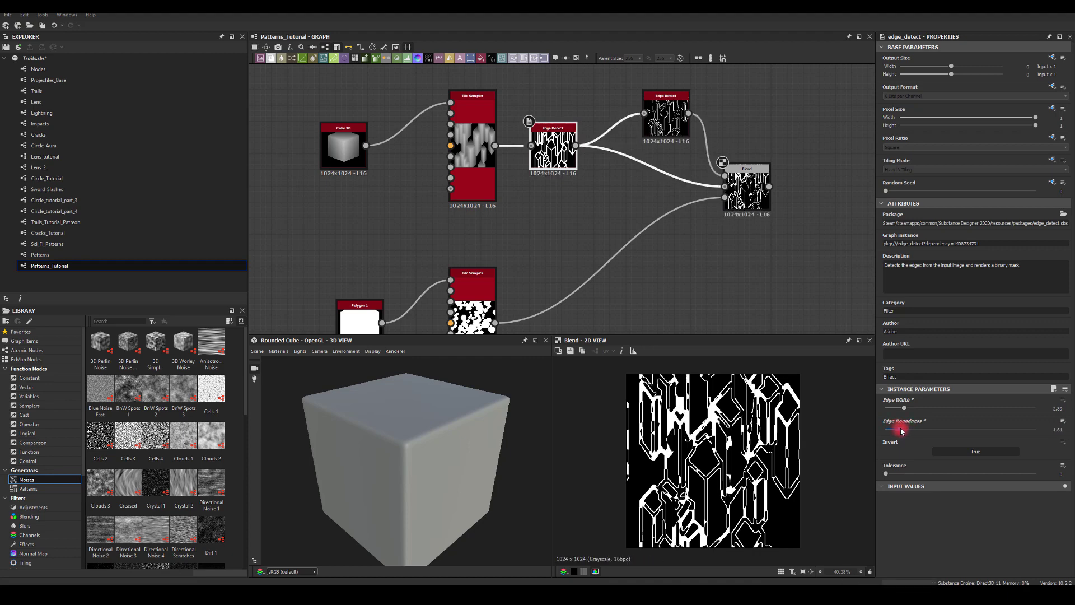
click(746, 188)
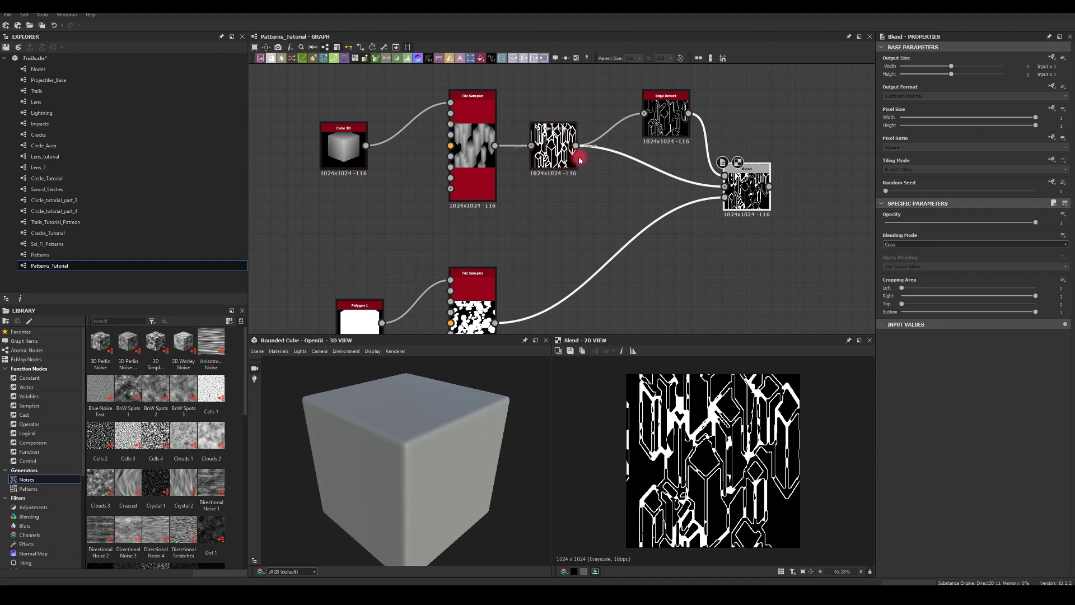
Branch a third Edge Detect off the first one, with Invert on, Edge Width 1 and Edge Roundness 0
drag(576, 145, 612, 202)
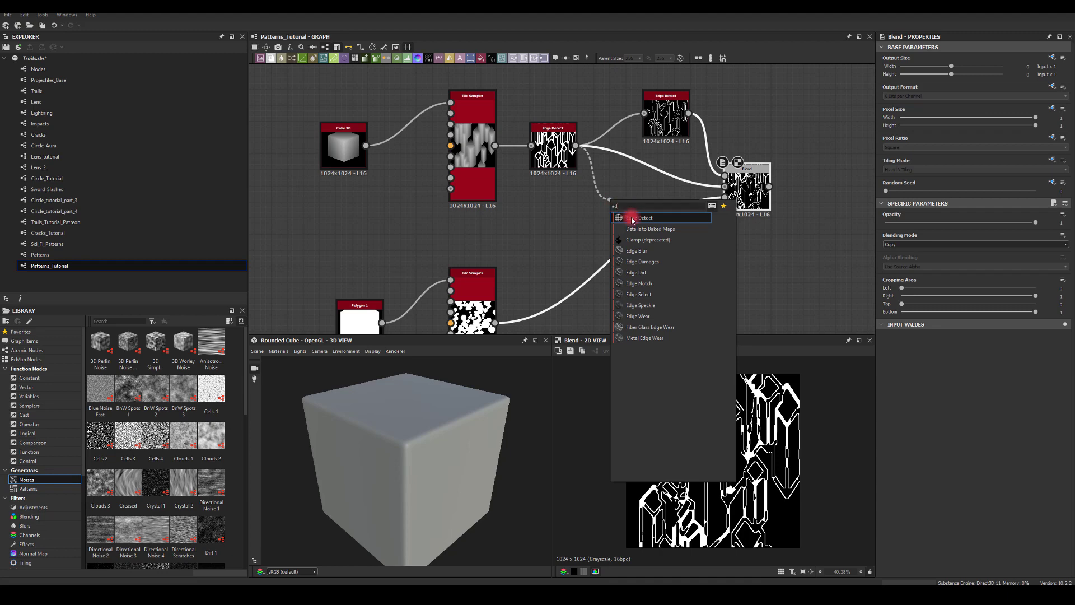
click(631, 220)
click(935, 450)
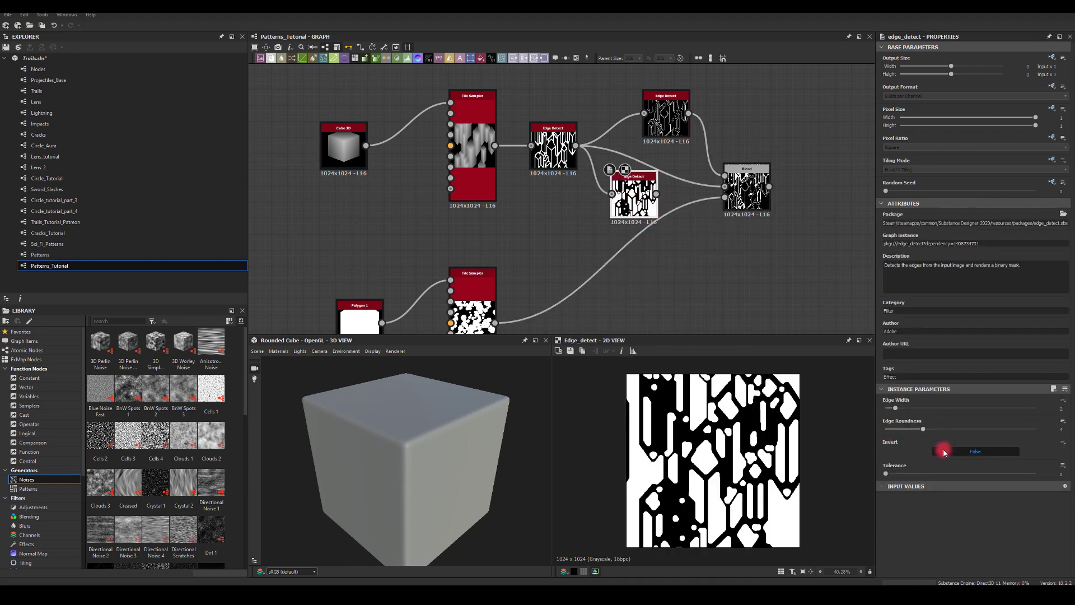
click(896, 410)
drag(923, 433, 862, 431)
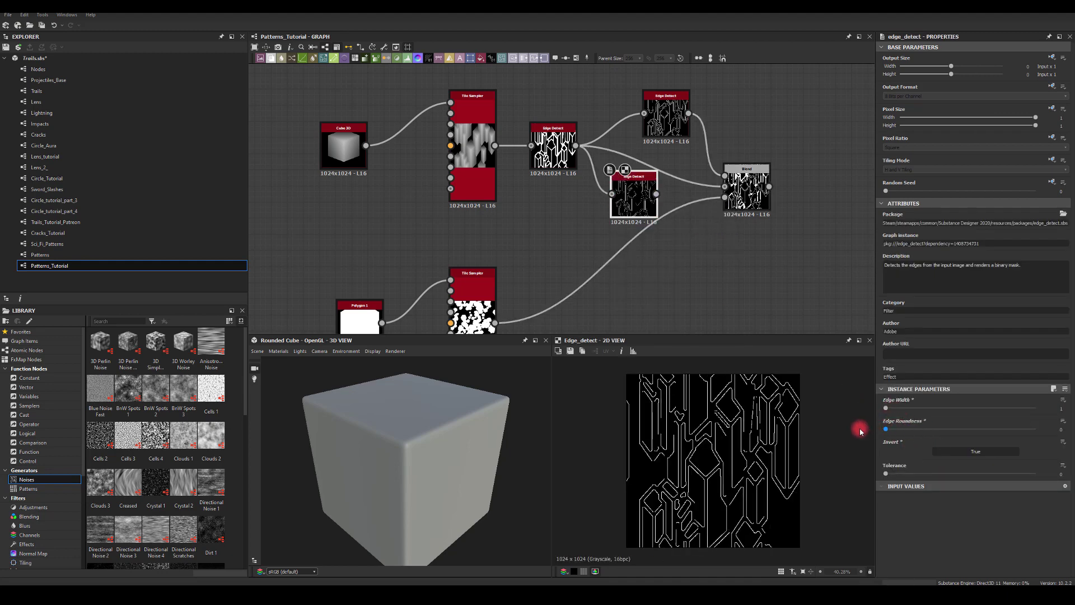
Connect the third Edge Detect to the Blend's background input and preview the Blend
drag(657, 194, 724, 187)
click(745, 187)
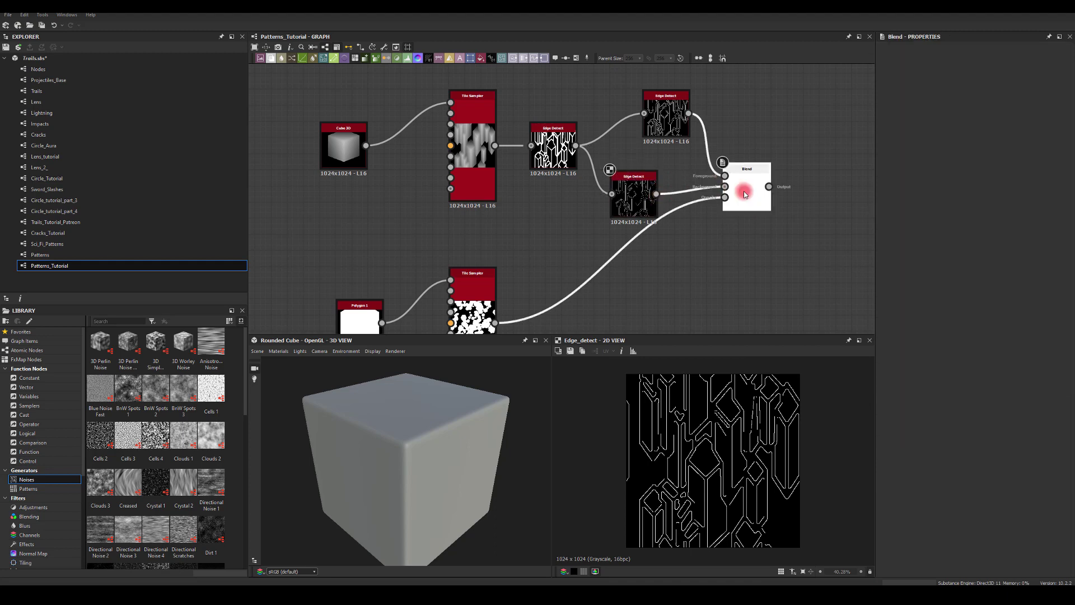
scroll(679, 269, up, 2)
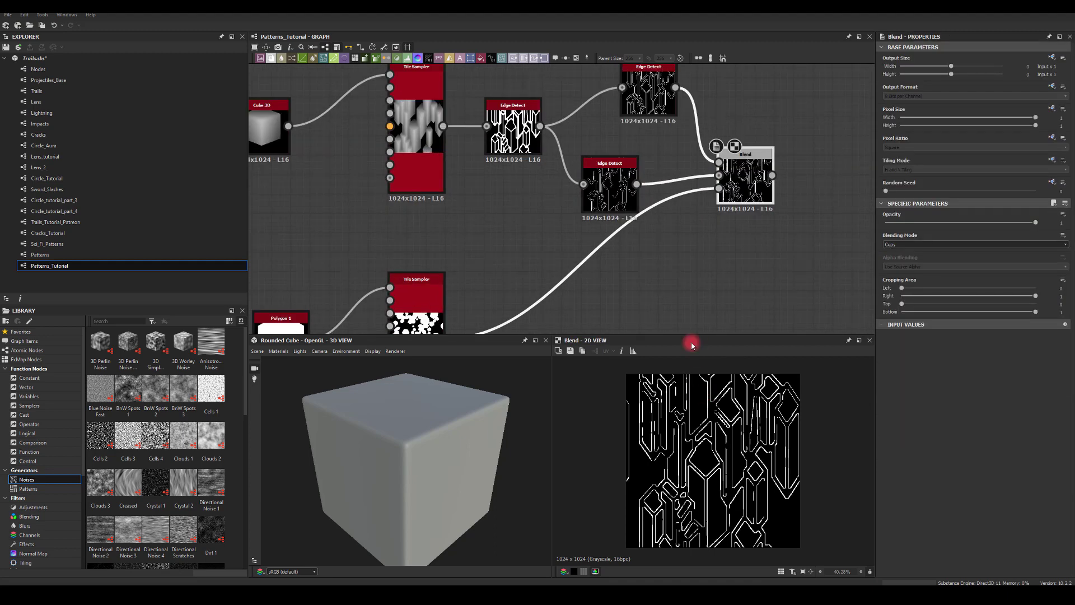
Set the third Edge Detect's Edge Width to about 2.01 and check the blended lines up close
click(618, 184)
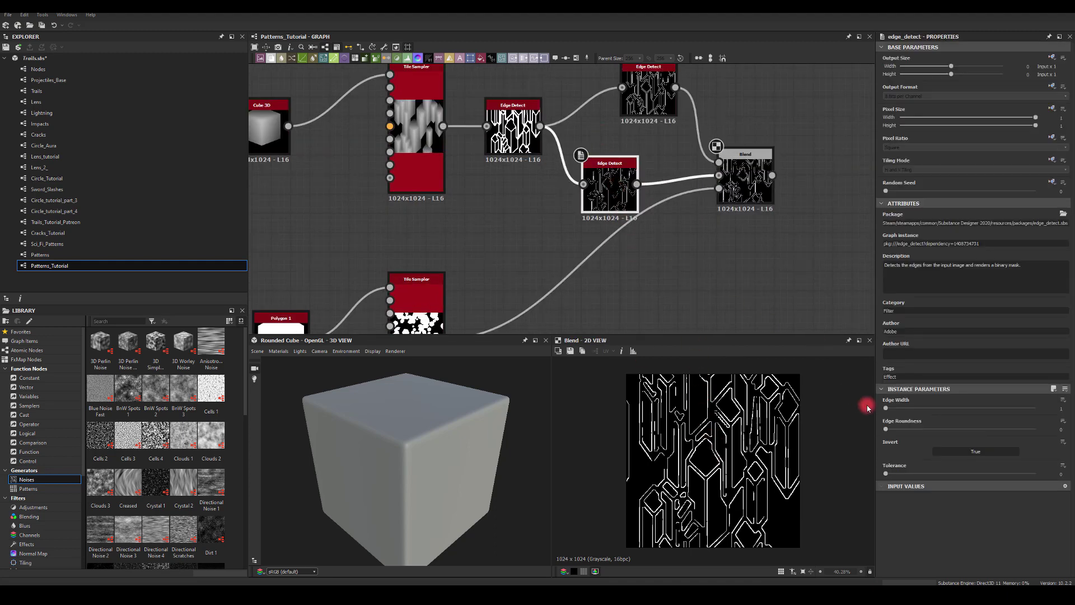
drag(885, 409, 896, 411)
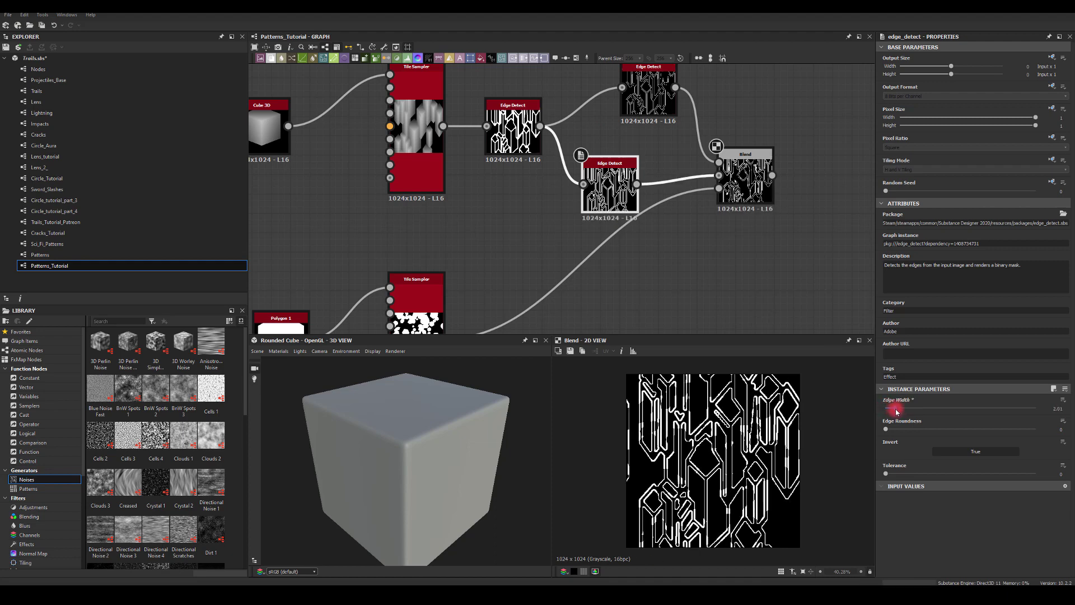
scroll(711, 490, up, 2)
scroll(713, 495, down, 3)
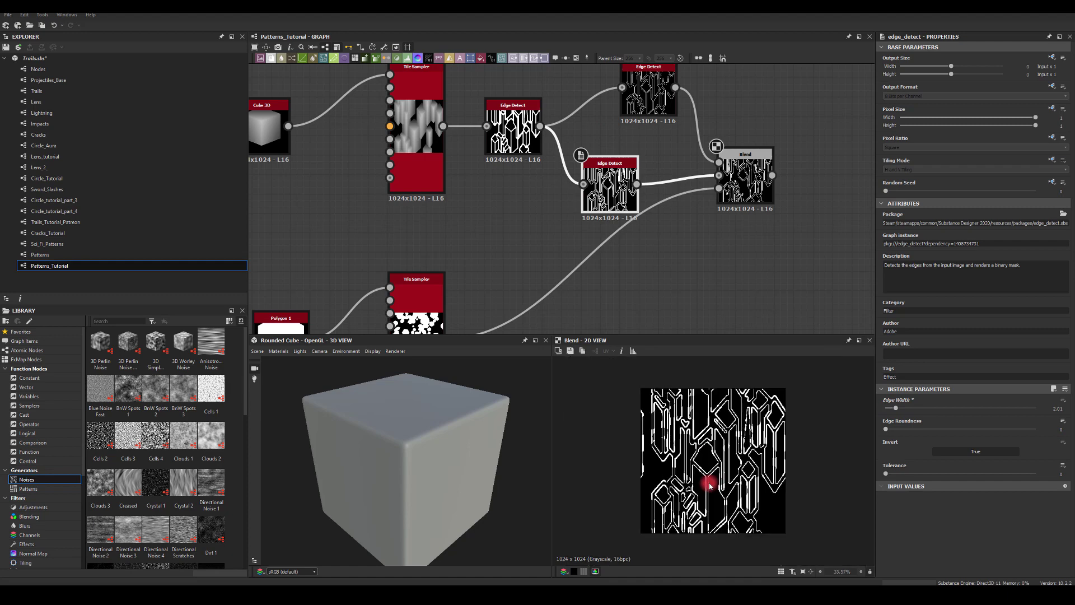
scroll(707, 483, up, 2)
Add a Bevel node after the mask Tile Sampler and set its Distance to about -0.15
middle_drag(589, 223, 701, 127)
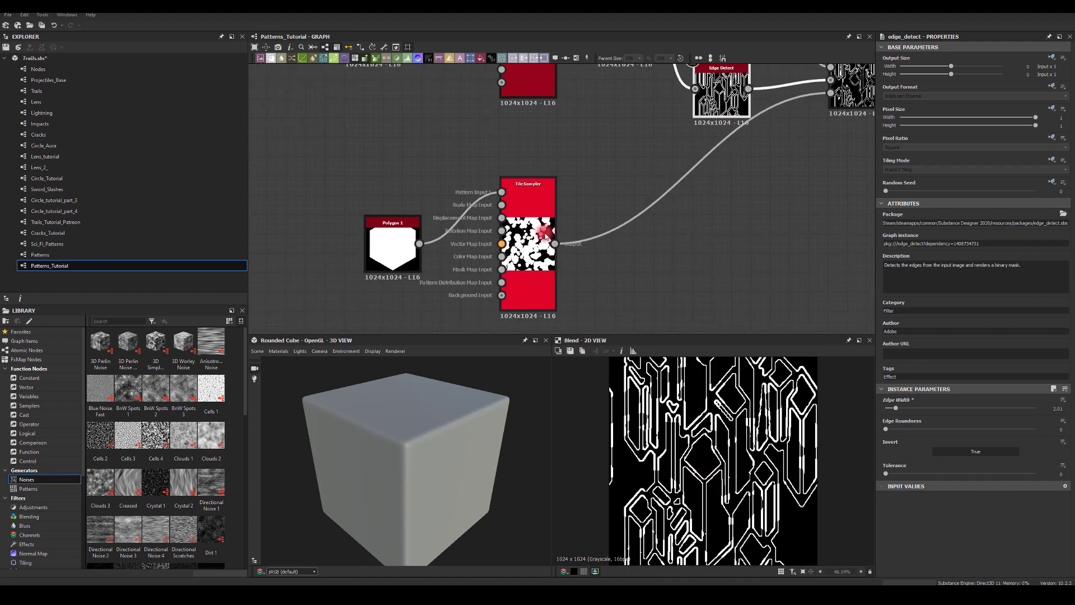
drag(557, 245, 670, 268)
text(be)
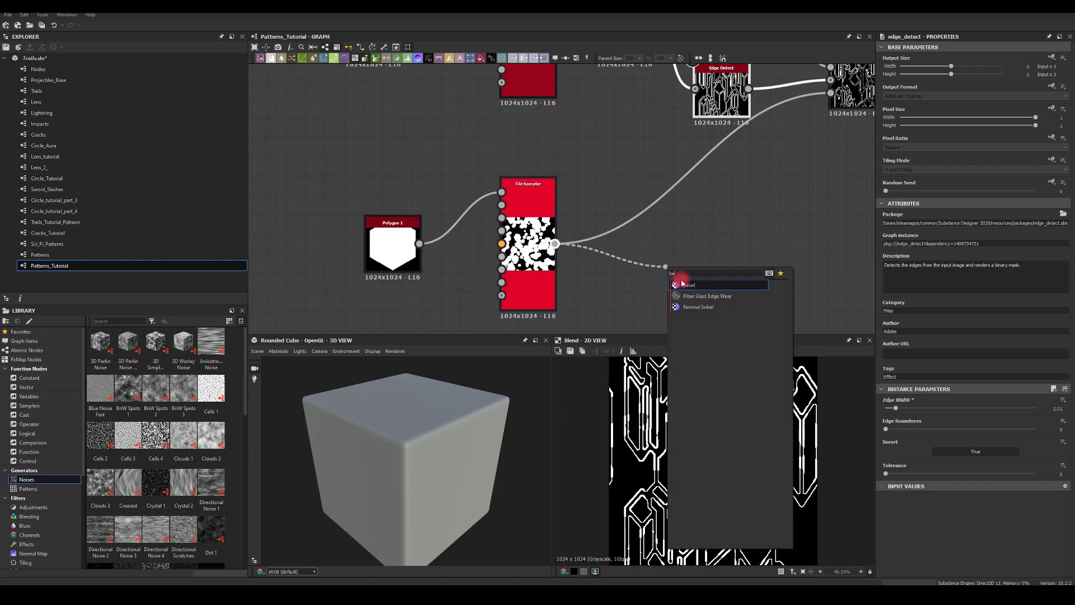
click(689, 287)
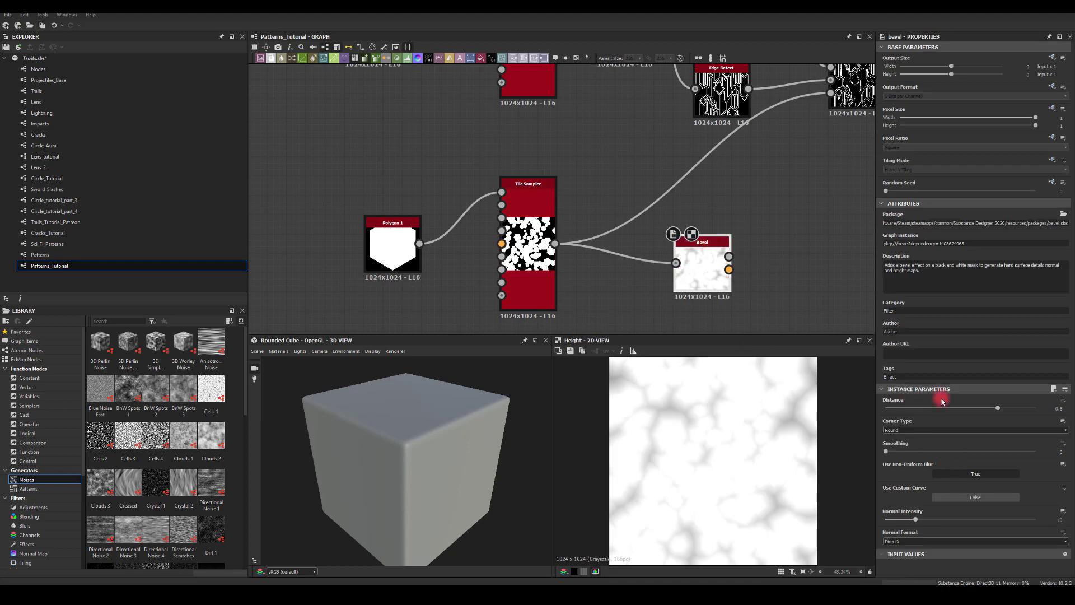
drag(999, 411, 902, 387)
Feed the Bevel's height output into the Blend's opacity input and preview the Blend
middle_drag(766, 177, 629, 240)
drag(590, 300, 700, 151)
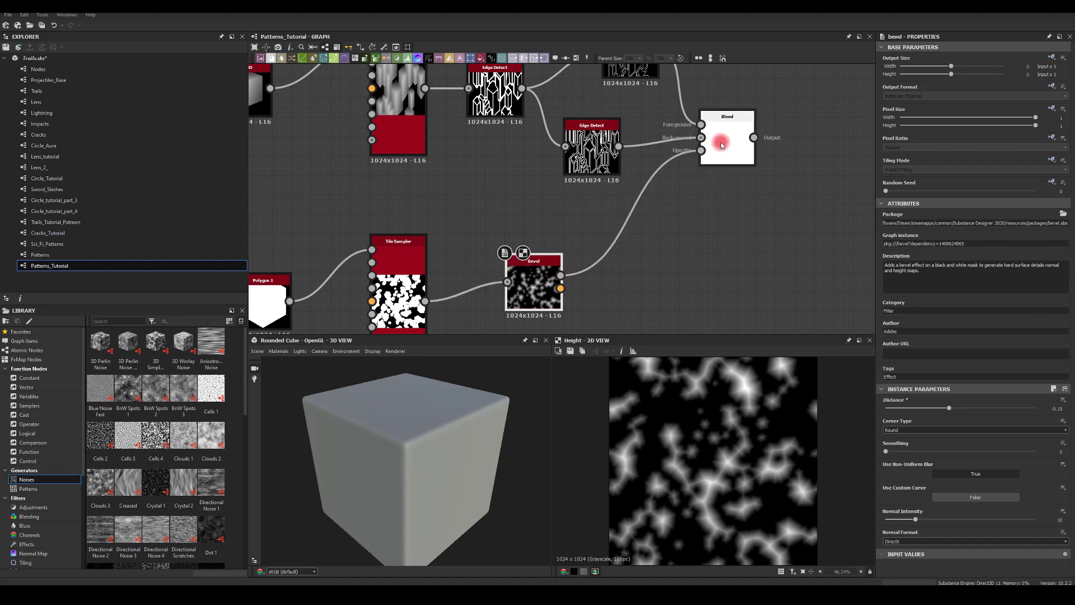
click(721, 144)
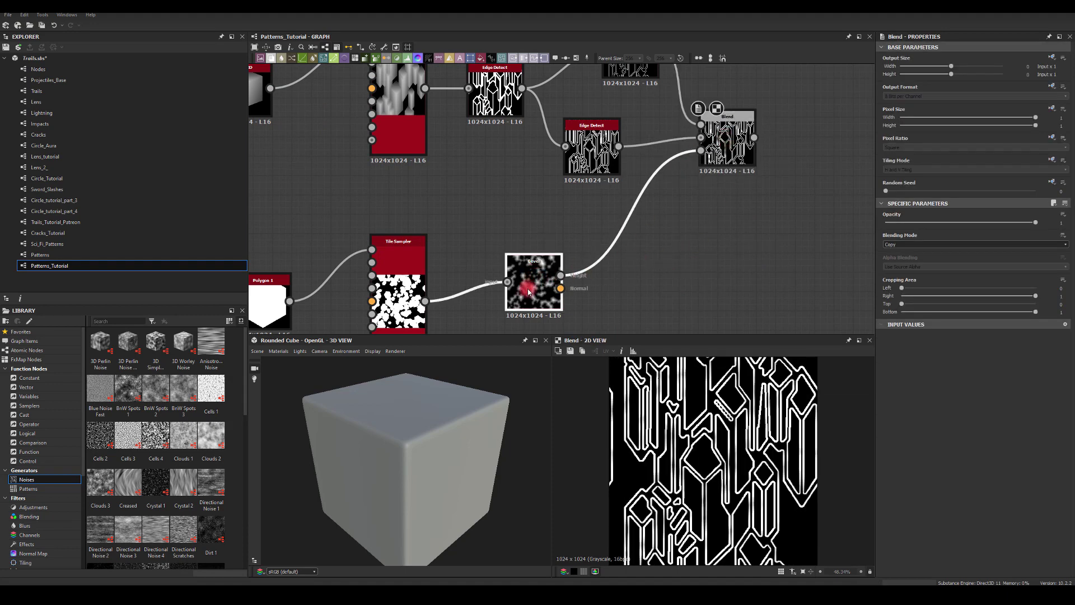
Add a Histogram Scan node after the Bevel and connect its output to the Blend's opacity input
drag(530, 279, 614, 304)
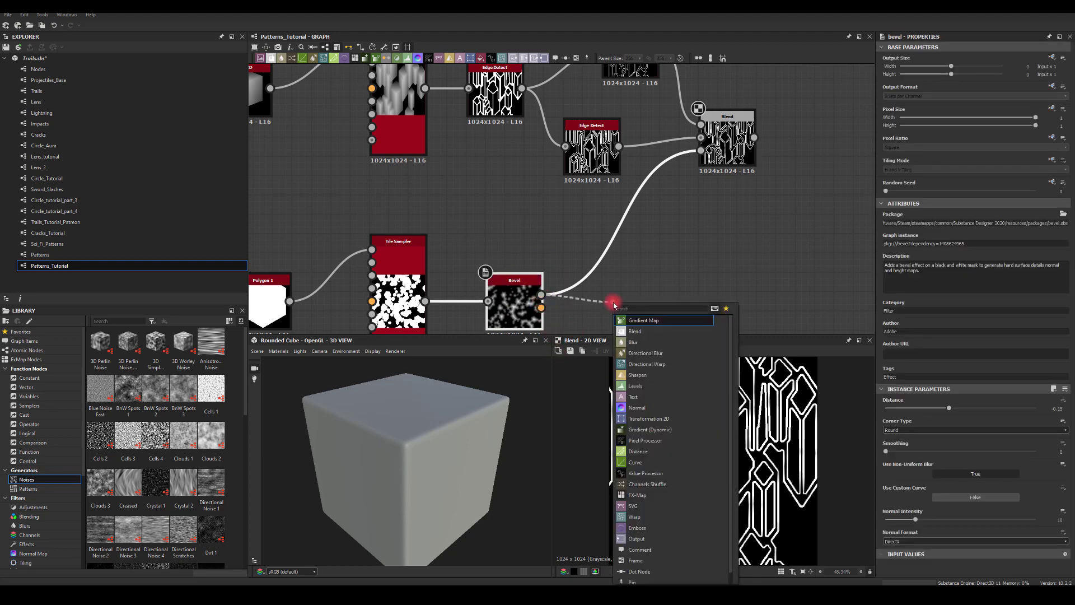
text(his)
click(628, 355)
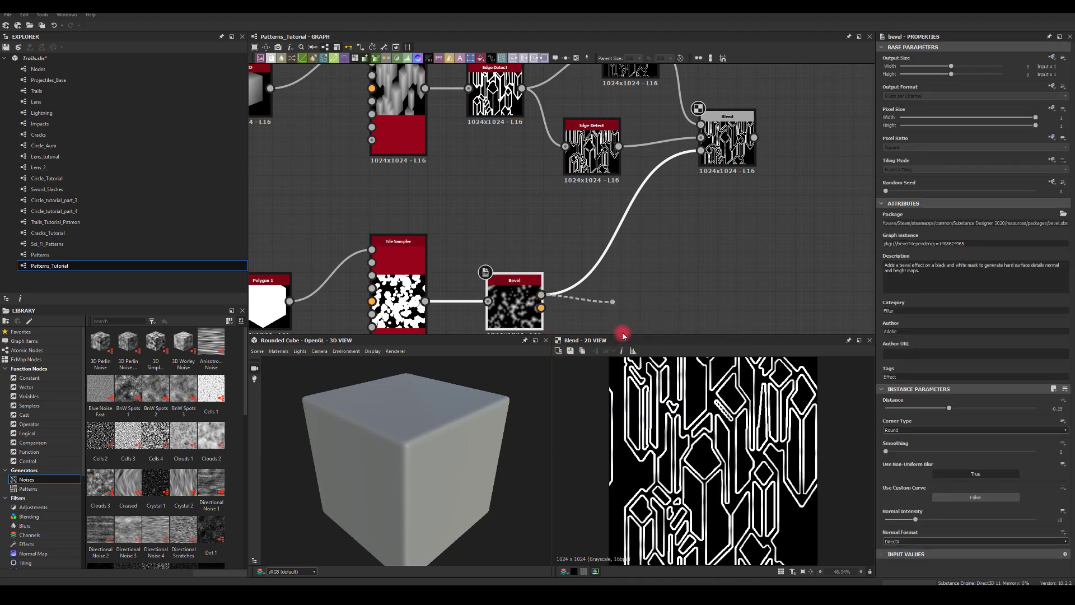
drag(676, 302, 701, 150)
click(728, 146)
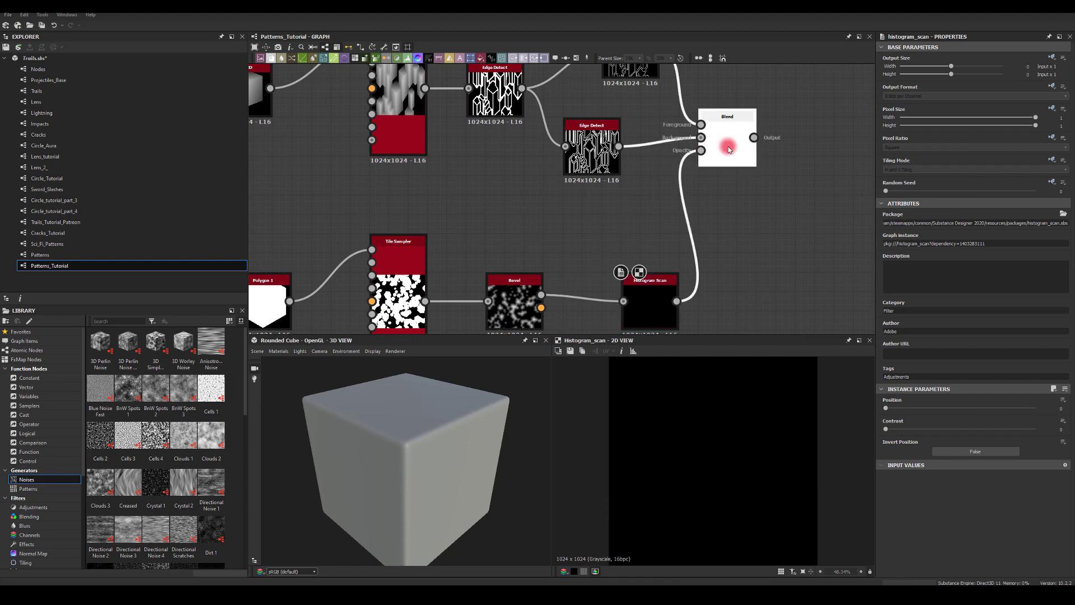
Set the Histogram Scan's Position to about 0.77 with Contrast at 0, and inspect the blended lines
click(630, 320)
drag(889, 407, 1023, 414)
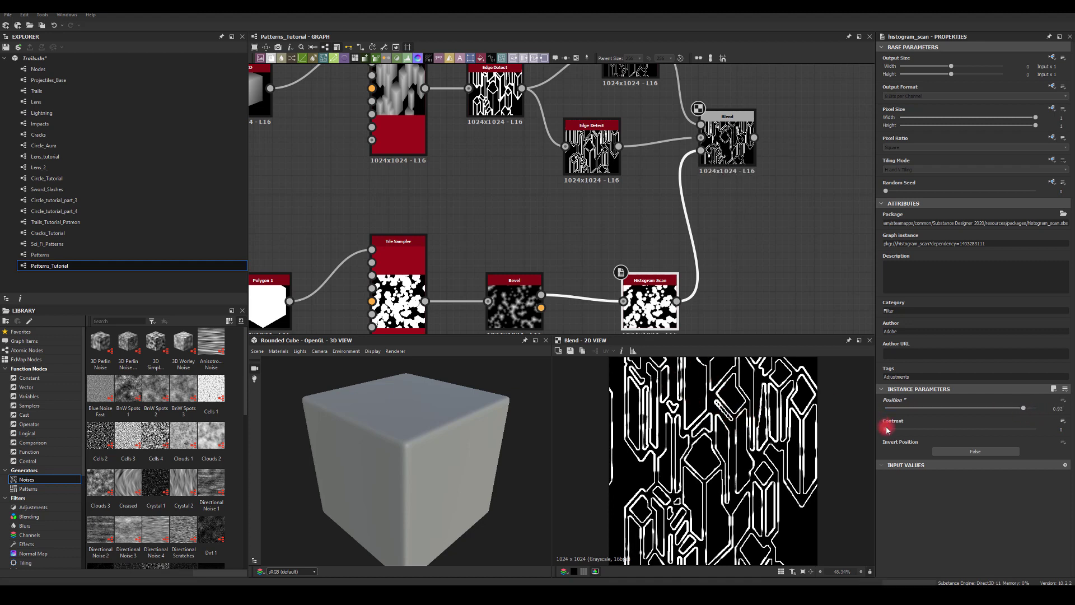
mouse_move(887, 429)
mouse_down()
mouse_move(1063, 434)
mouse_move(874, 427)
mouse_up()
drag(1022, 409, 1000, 408)
scroll(706, 476, down, 3)
scroll(700, 481, up, 3)
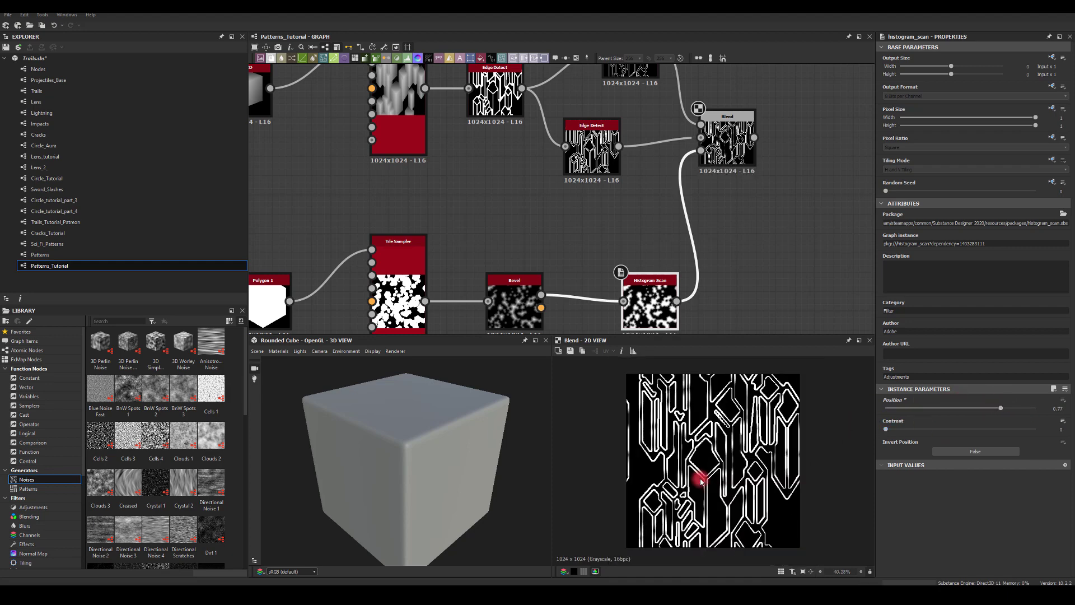
Move the Histogram Scan closer to the Bevel and reconnect the mask Tile Sampler directly to the Blend's opacity input
drag(644, 299, 625, 299)
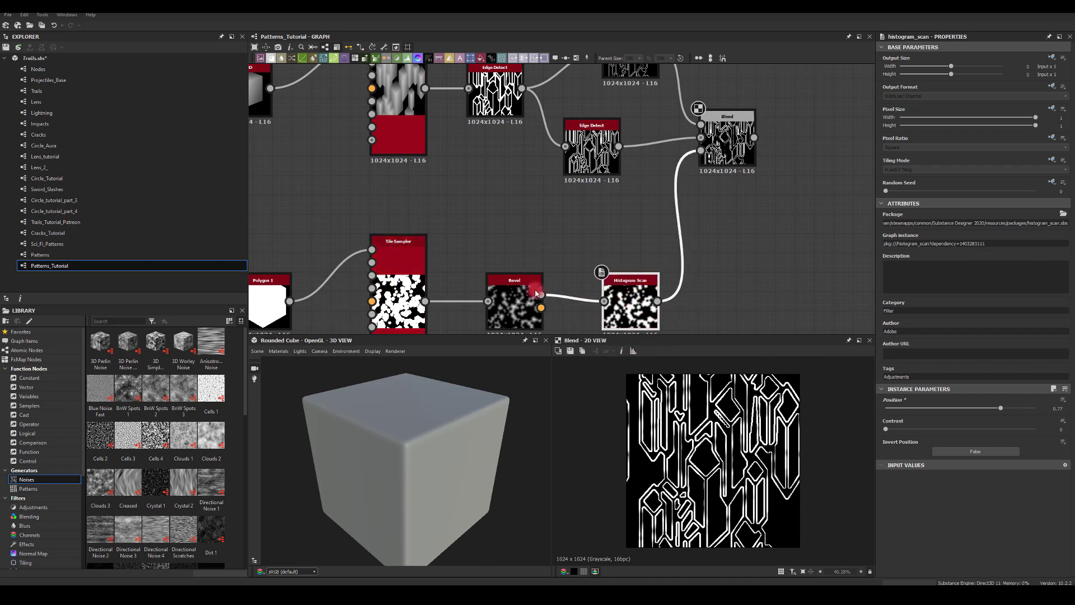
drag(425, 300, 703, 151)
click(726, 272)
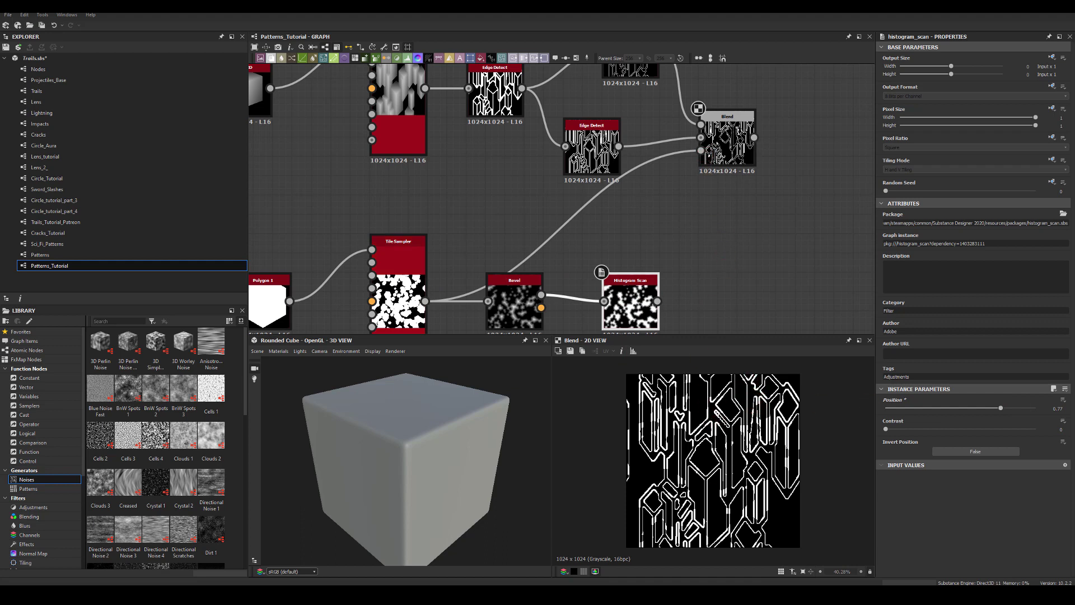
Add a Vector Morph Grayscale node fed by the Blend's output
middle_drag(799, 163, 679, 193)
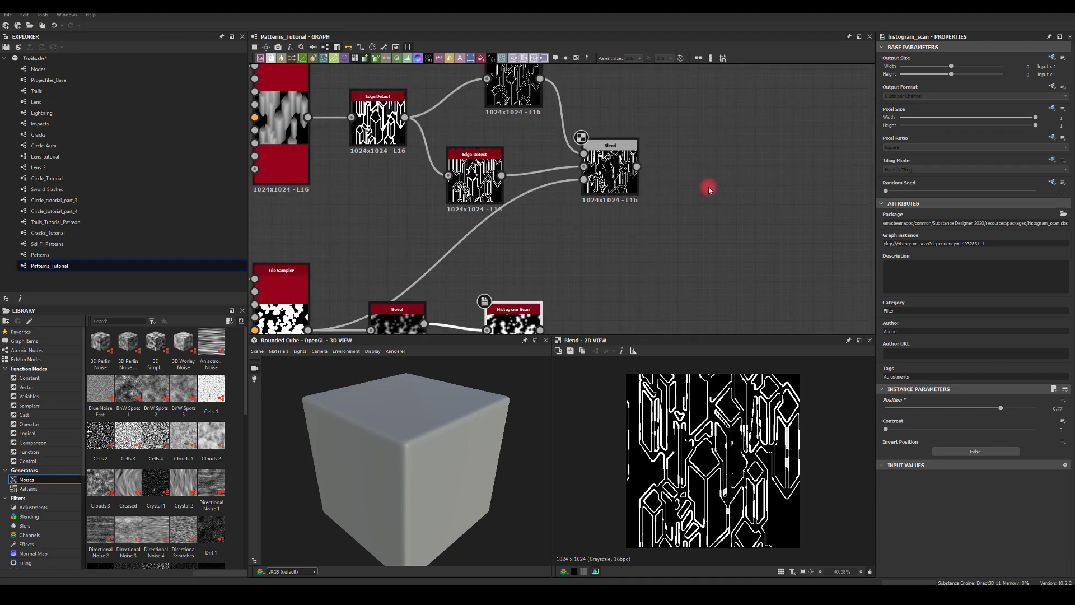
drag(641, 166, 729, 162)
text(ve)
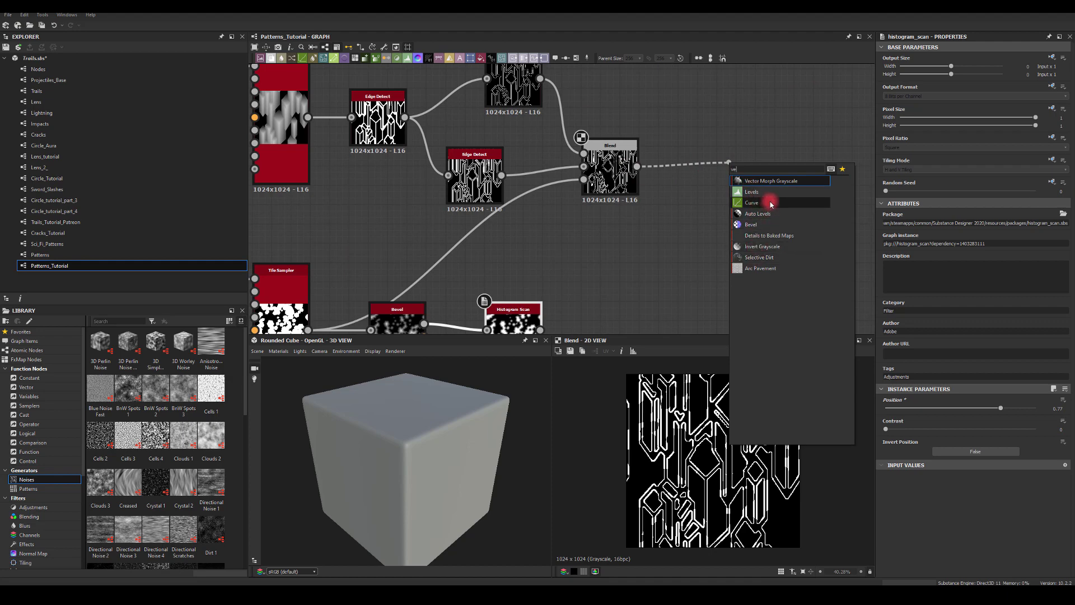
click(771, 181)
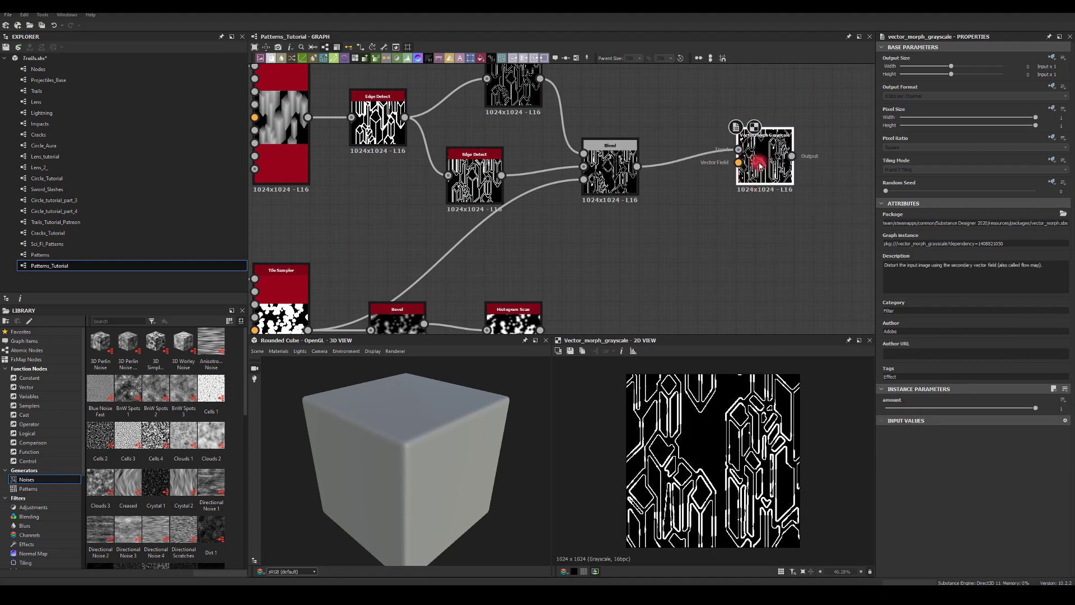
Add a Cells 1 noise node below the Blend and set its Scale to 7
middle_drag(650, 233, 695, 192)
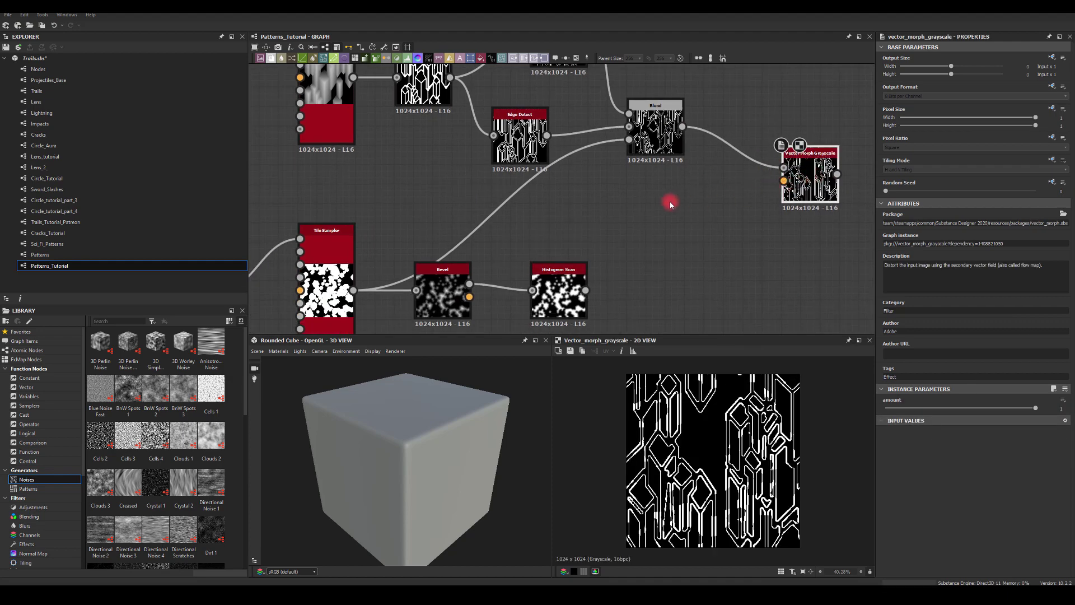
key(space)
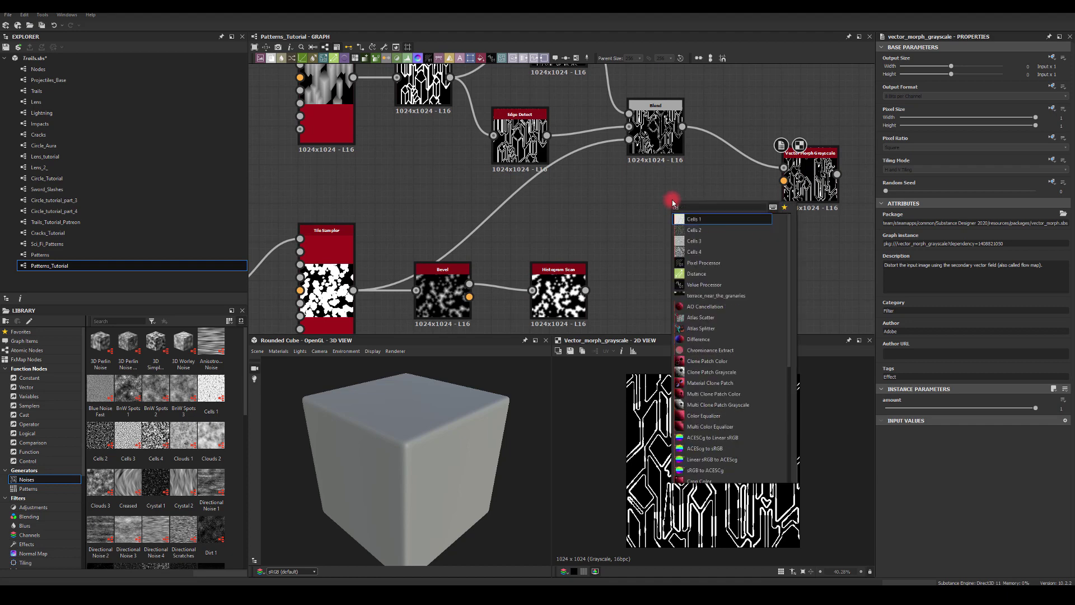
click(693, 222)
drag(679, 207, 644, 233)
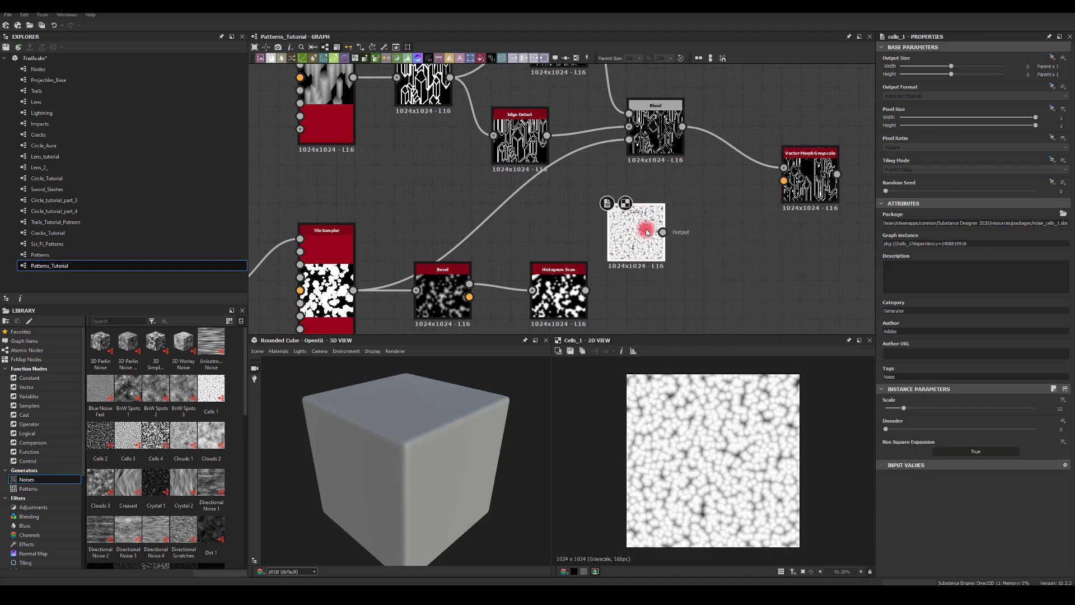
click(891, 410)
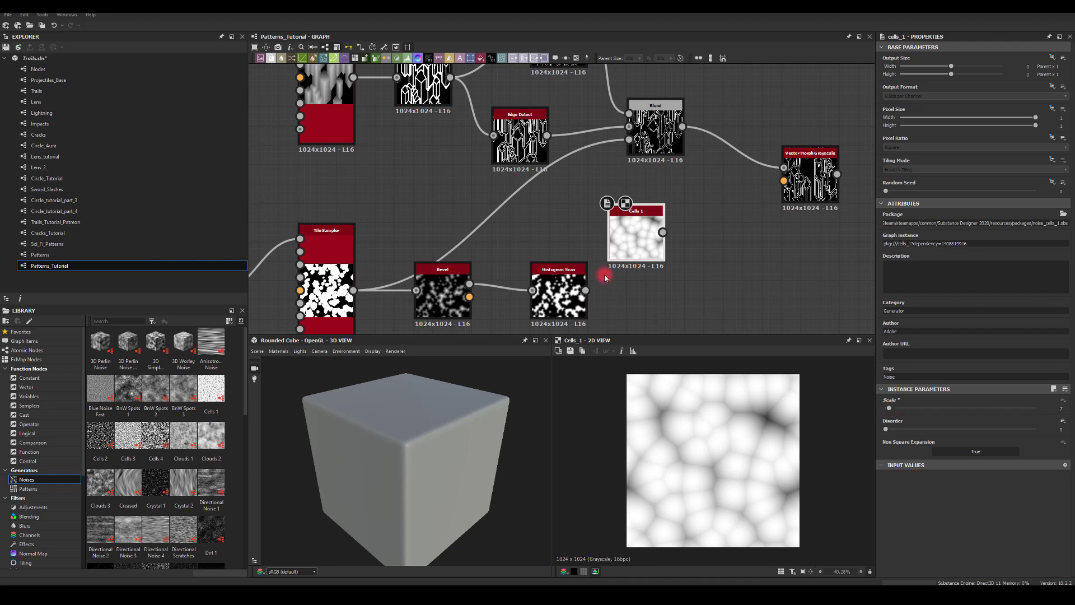
Add a Normal node linking Cells 1 to the Vector Morph Grayscale's vector field input, and inspect the distorted lines
drag(736, 245, 813, 178)
text(normal)
key(Return)
double_click(814, 178)
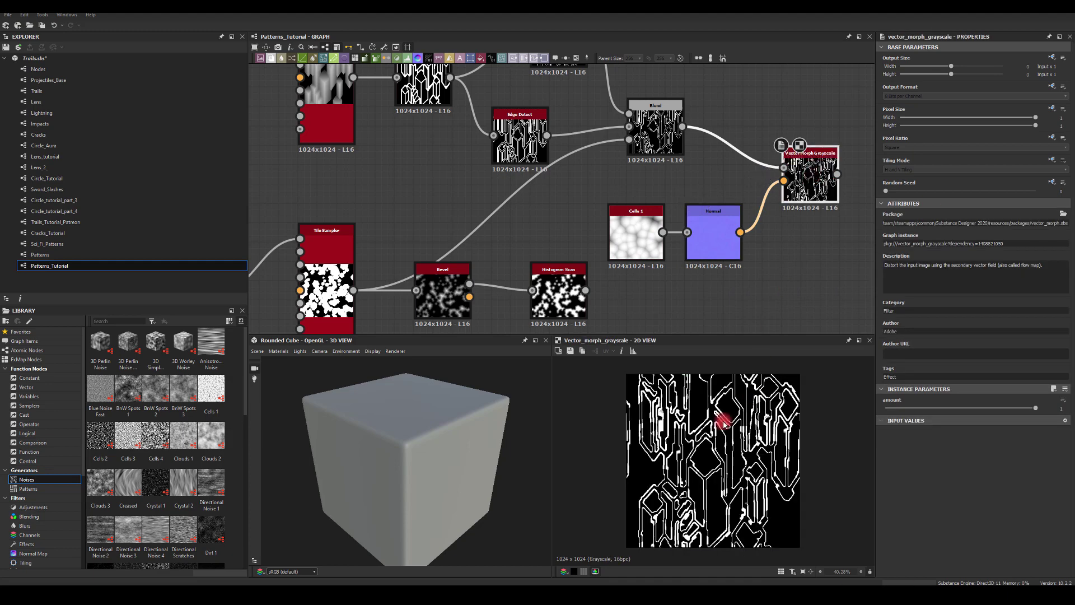
scroll(727, 462, up, 5)
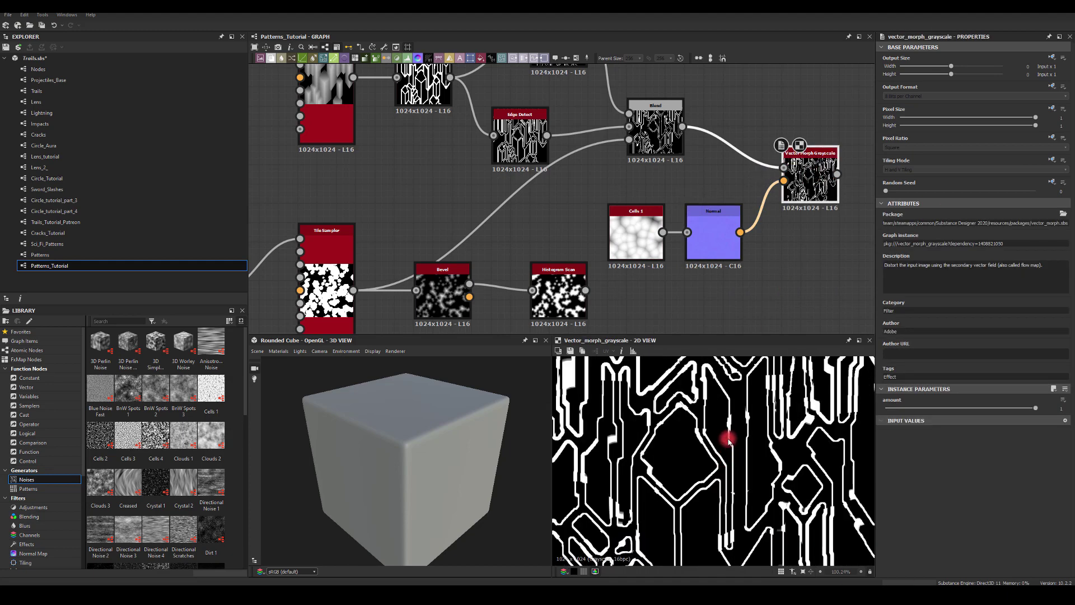
drag(1037, 410, 1074, 424)
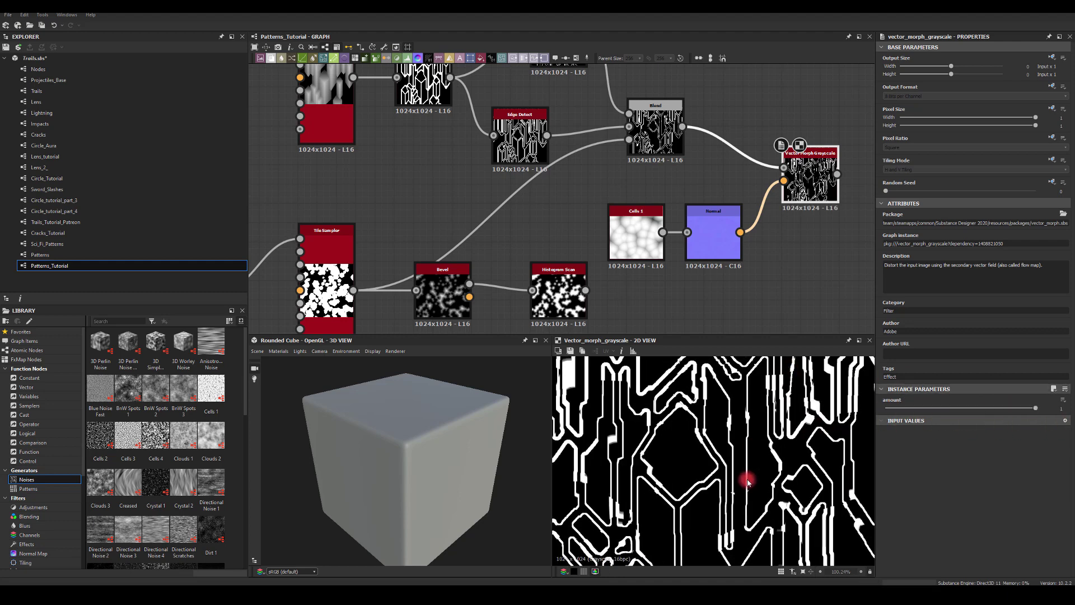
scroll(748, 483, down, 5)
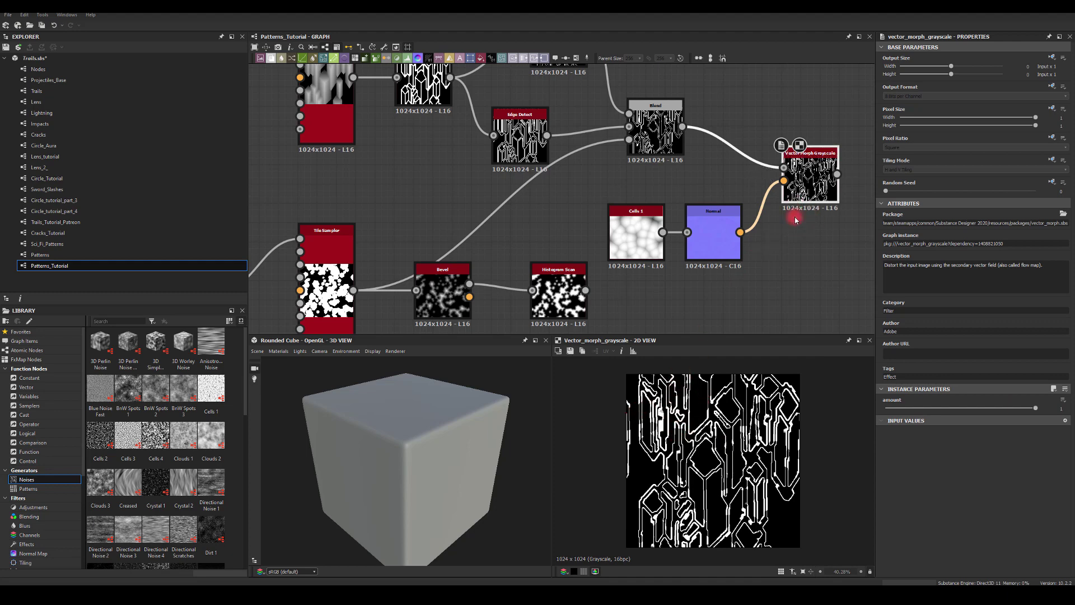
Add a Directional Blur node fed by the Vector Morph Grayscale's output
middle_drag(829, 245, 639, 256)
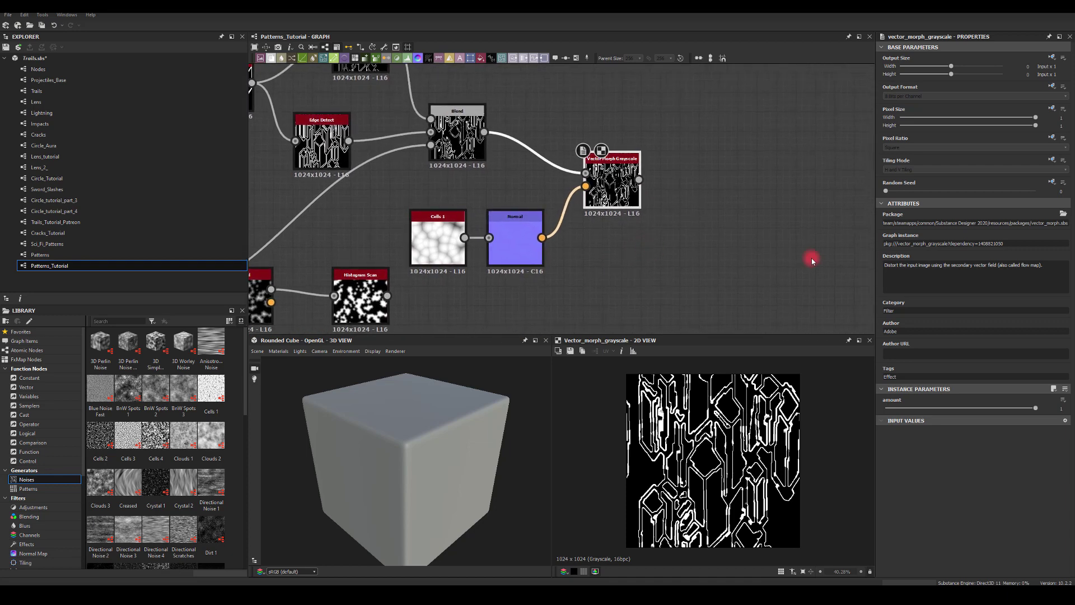
click(722, 243)
scroll(727, 407, down, 2)
scroll(572, 246, down, 1)
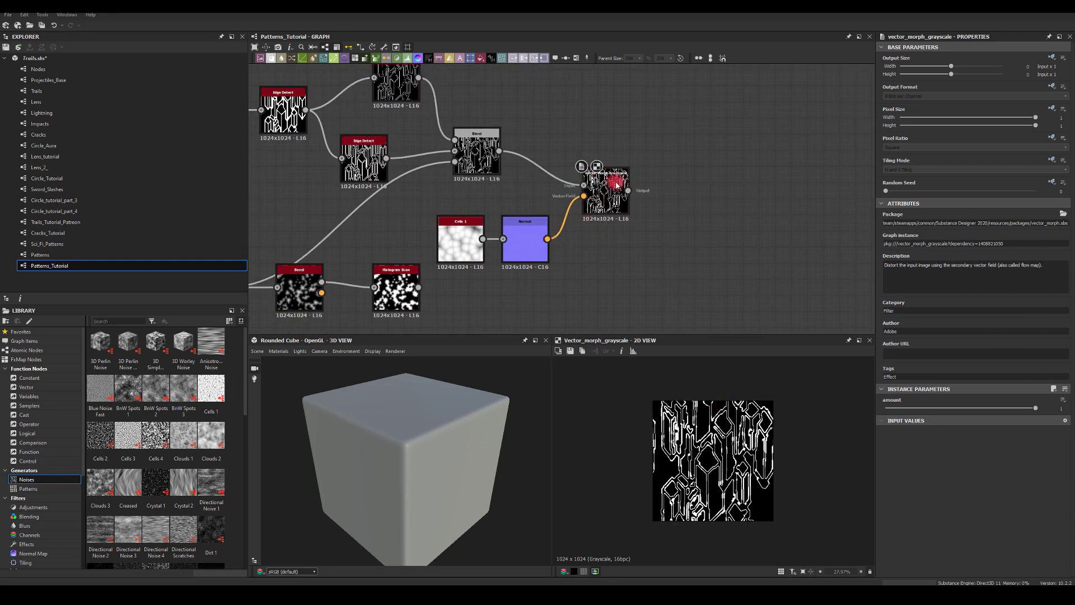
middle_drag(359, 202, 505, 174)
middle_drag(785, 180, 671, 206)
scroll(643, 184, up, 3)
scroll(671, 206, up, 2)
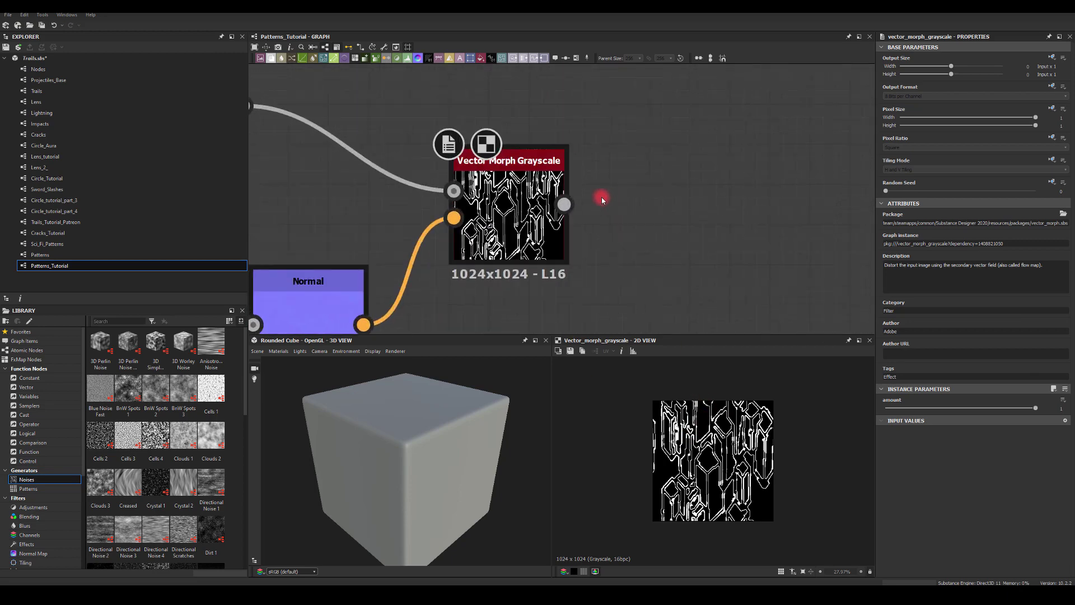
drag(564, 203, 759, 194)
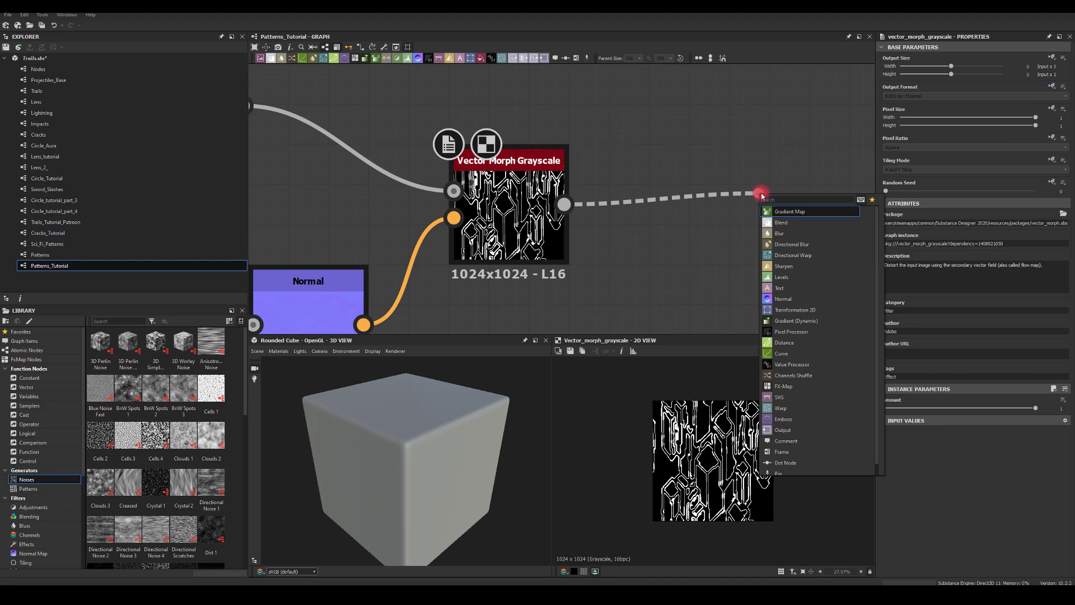
text(d)
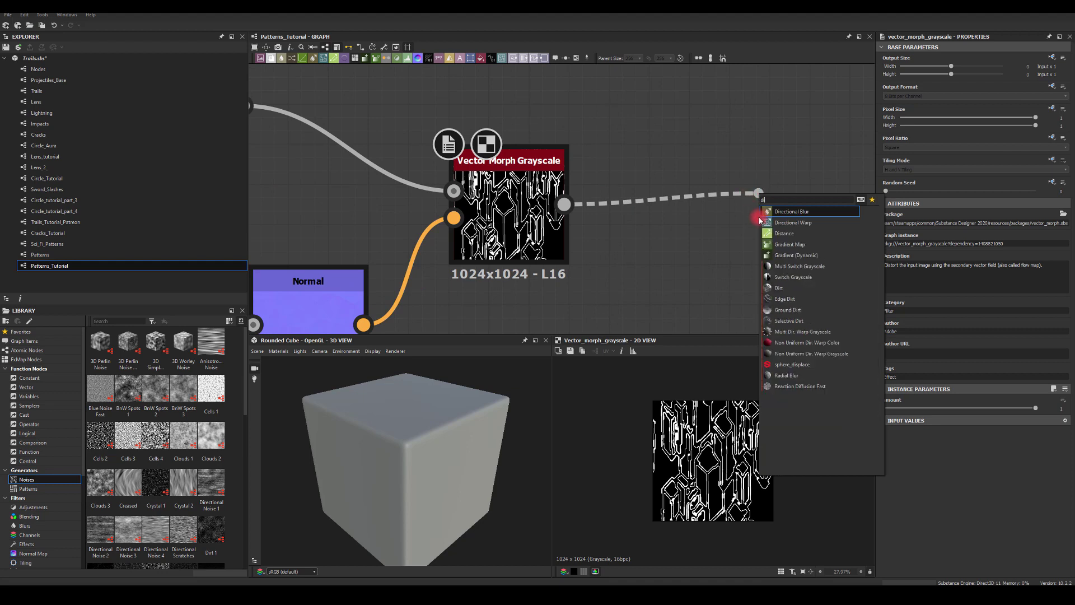
click(782, 216)
drag(792, 173, 731, 173)
Set the Directional Blur's angle to 90 degrees and move the node closer to the Vector Morph Grayscale
drag(930, 246, 1050, 260)
text(90)
key(Return)
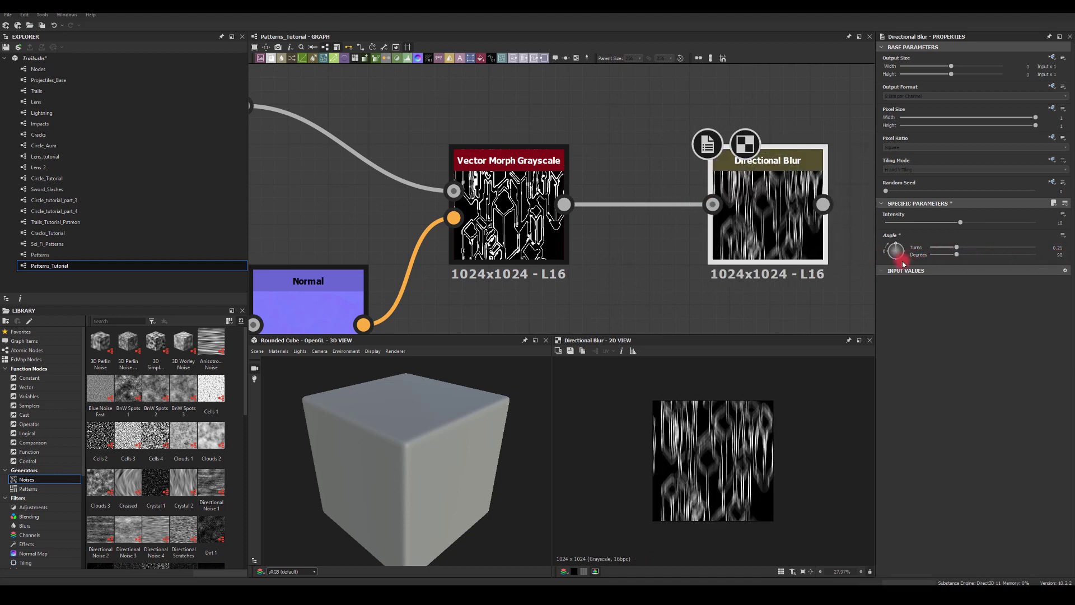
drag(759, 202, 710, 203)
Add a Blur HQ Grayscale node below the Directional Blur, fed by the Vector Morph Grayscale, with Quality 1
scroll(614, 215, down, 3)
middle_drag(611, 203, 585, 164)
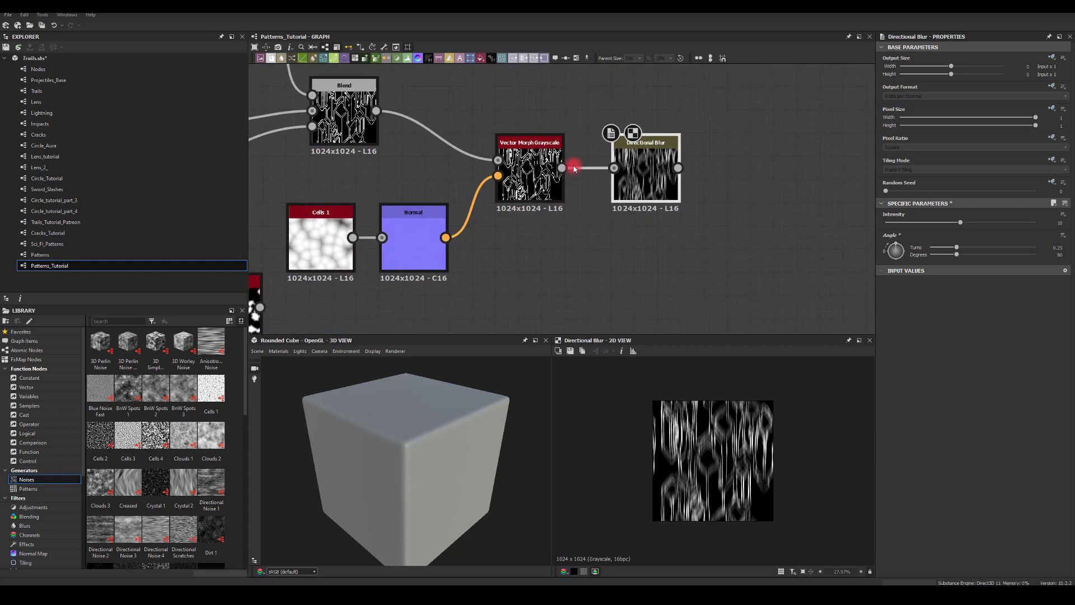
drag(561, 167, 647, 268)
text(bl)
click(684, 284)
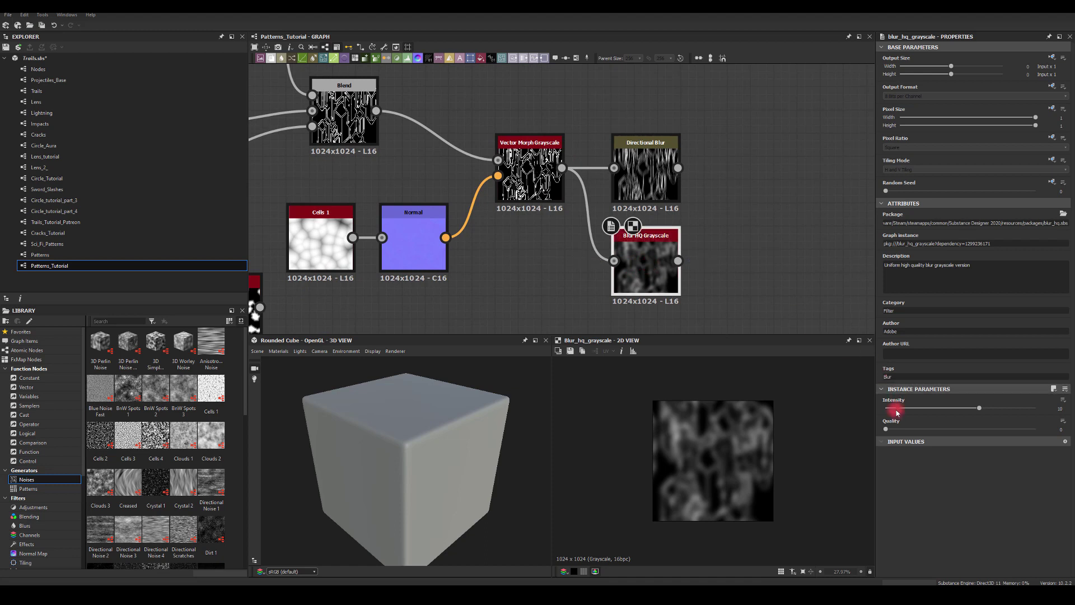
click(991, 428)
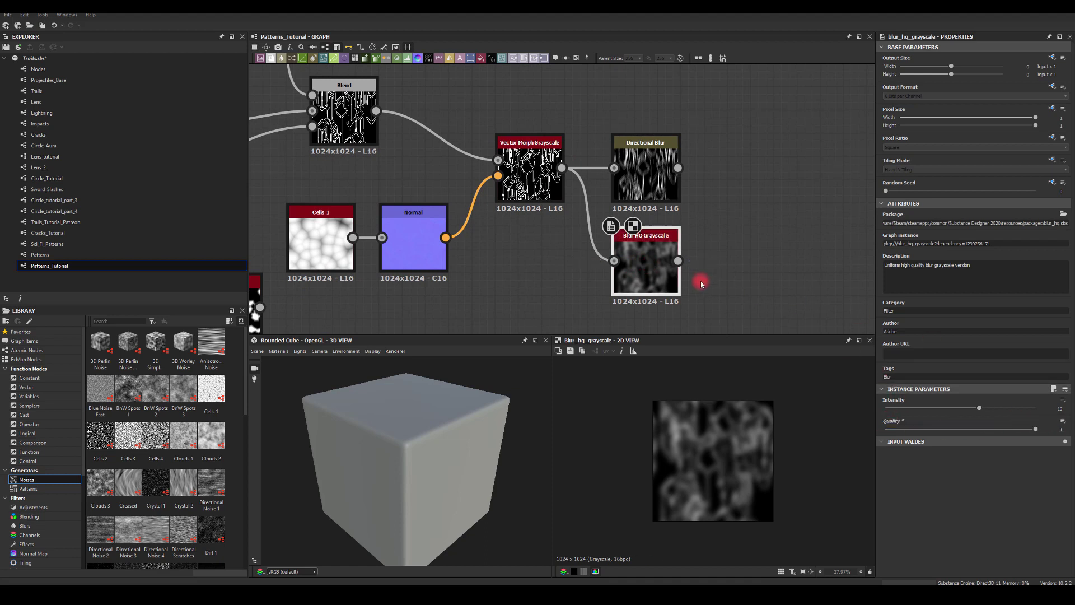
Add a Blend node with the Blur HQ Grayscale as background and the Directional Blur as foreground
drag(678, 261, 763, 222)
text(bl)
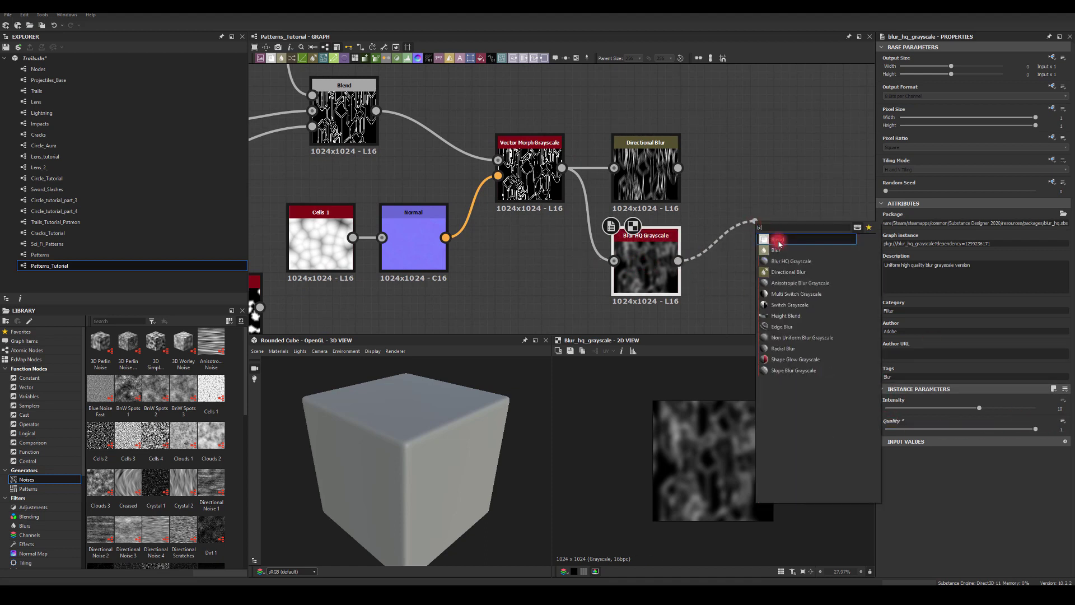
click(779, 240)
drag(678, 168, 754, 199)
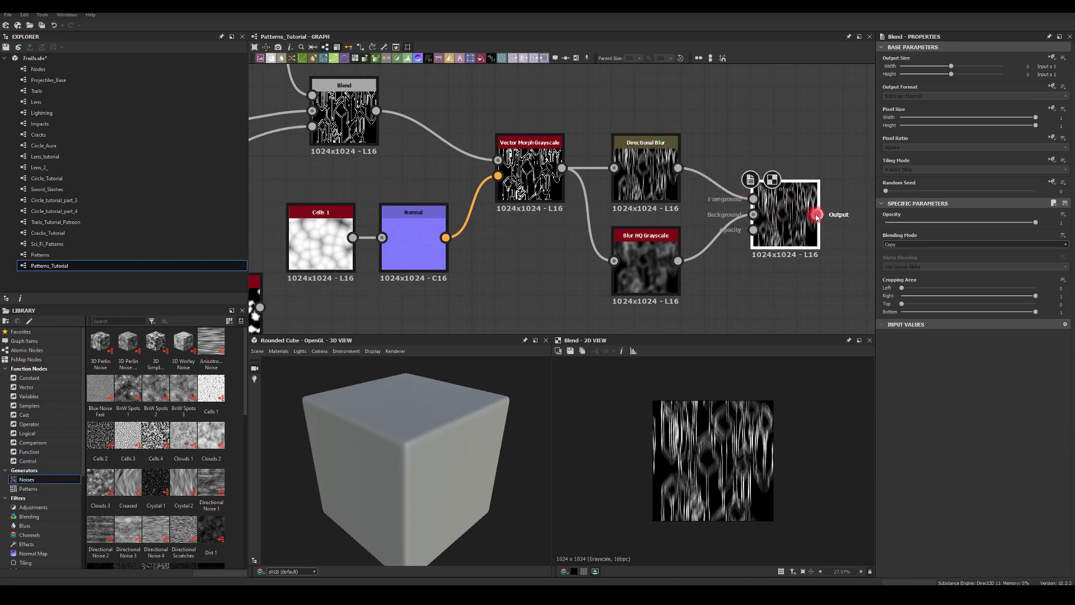
Add a second Blend with the blurred Blend as background and the Vector Morph Grayscale output as foreground
drag(816, 217, 851, 139)
text(bl)
click(864, 158)
middle_drag(767, 86, 615, 131)
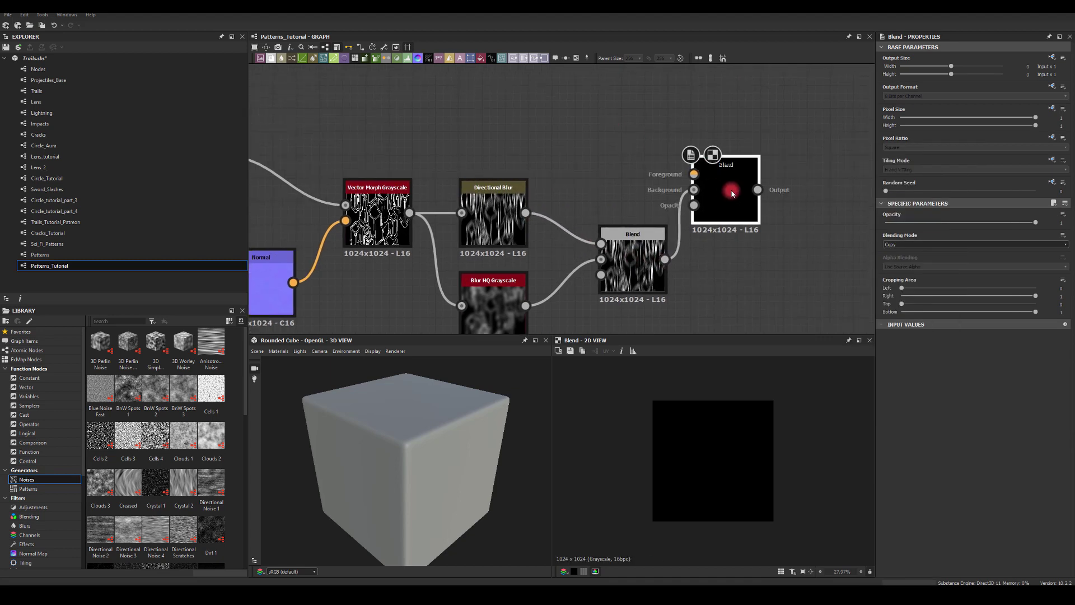
drag(732, 193, 755, 146)
drag(409, 212, 789, 158)
Set the blending mode of both new Blend nodes to Add (Linear Dodge)
click(631, 244)
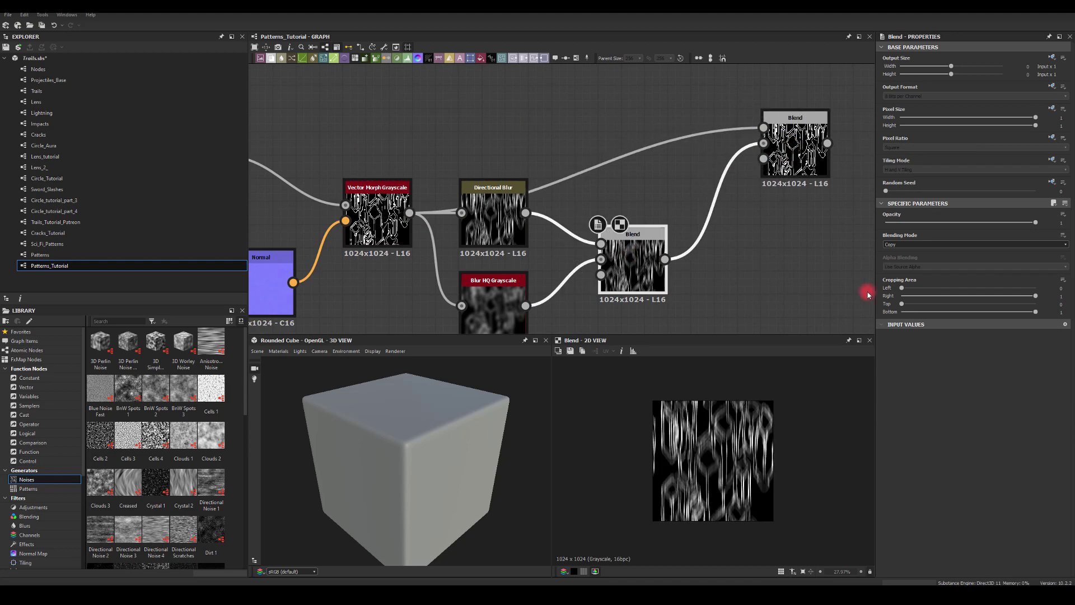
click(913, 244)
click(899, 256)
click(813, 163)
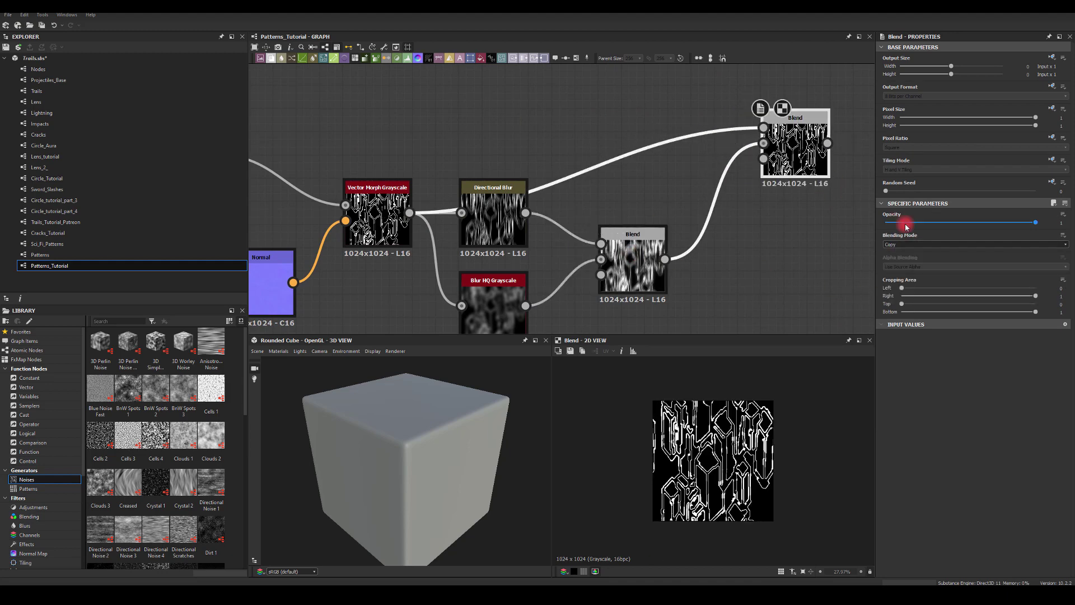
click(905, 246)
click(786, 147)
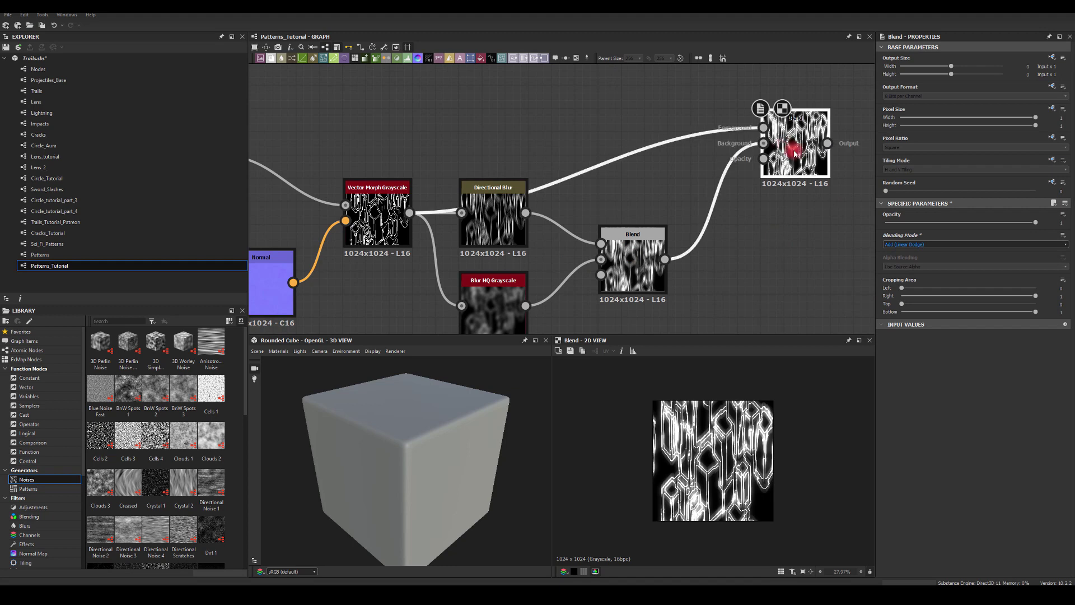
Move the blur branch lower and swap the final Blend's inputs, making the blurred Blend foreground and the Vector Morph Grayscale background
middle_drag(670, 273, 665, 215)
drag(678, 271, 511, 251)
click(588, 195)
middle_drag(699, 154, 663, 198)
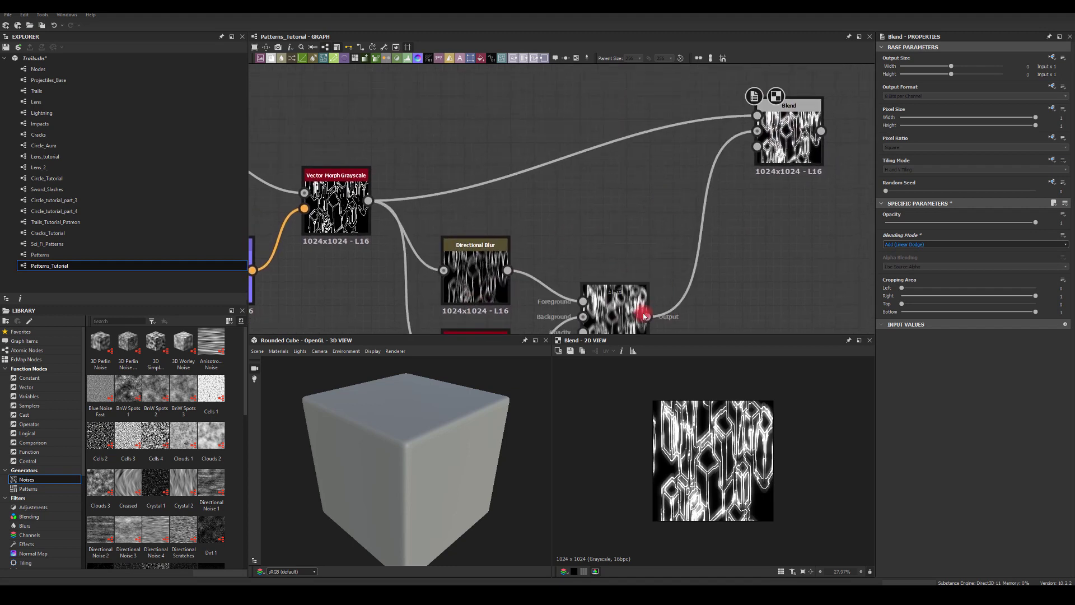
drag(645, 315, 757, 115)
drag(368, 199, 757, 131)
click(785, 117)
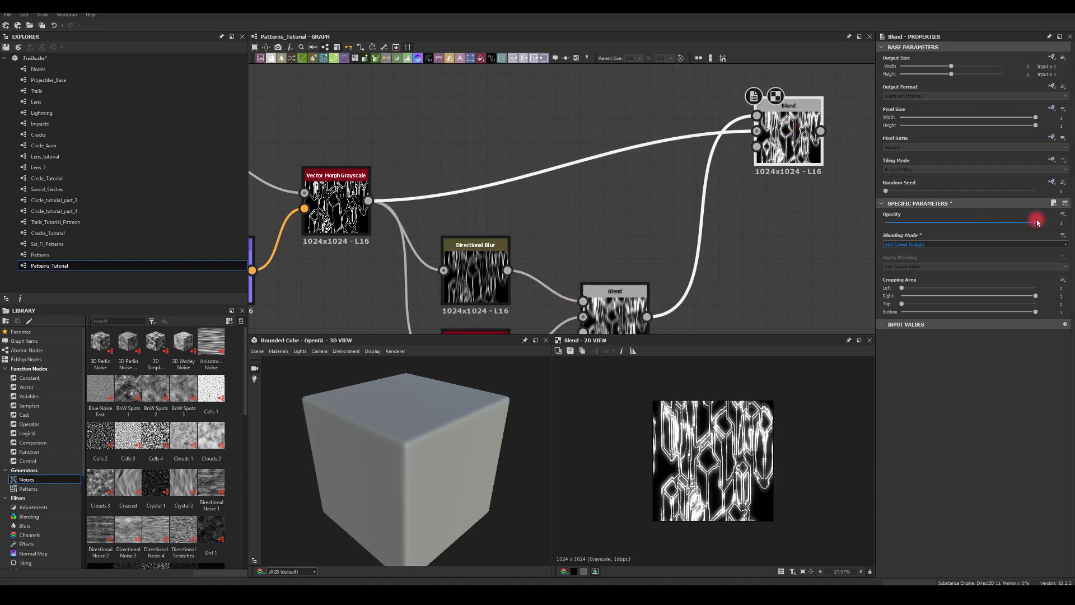
Lower the final Blend's opacity to about 0.82 and align the node level with the Vector Morph Grayscale
mouse_move(1035, 222)
mouse_down()
mouse_move(904, 223)
mouse_move(923, 233)
mouse_move(1032, 233)
mouse_move(948, 233)
mouse_move(1000, 242)
mouse_move(1049, 233)
mouse_move(979, 239)
mouse_move(1053, 234)
mouse_up()
middle_drag(767, 262, 732, 261)
drag(754, 146, 743, 214)
mouse_move(1017, 222)
mouse_down()
mouse_move(1027, 221)
mouse_move(960, 230)
mouse_move(1008, 224)
mouse_up()
middle_drag(757, 228, 643, 204)
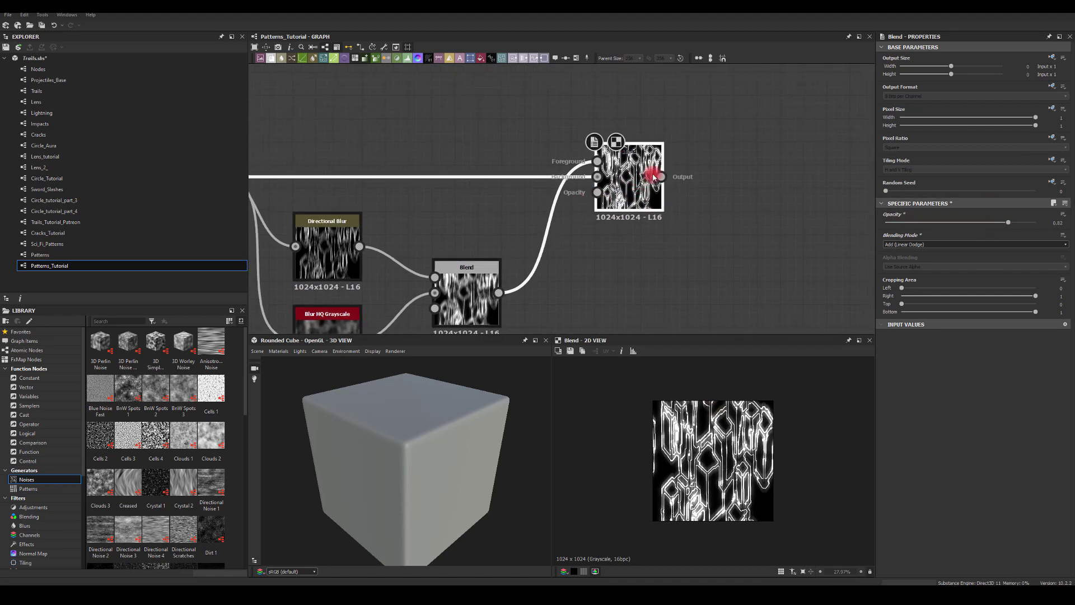
Add a Gradient Map node fed by the final Blend's output
middle_drag(675, 169, 637, 174)
scroll(637, 174, up, 1)
drag(619, 184, 737, 181)
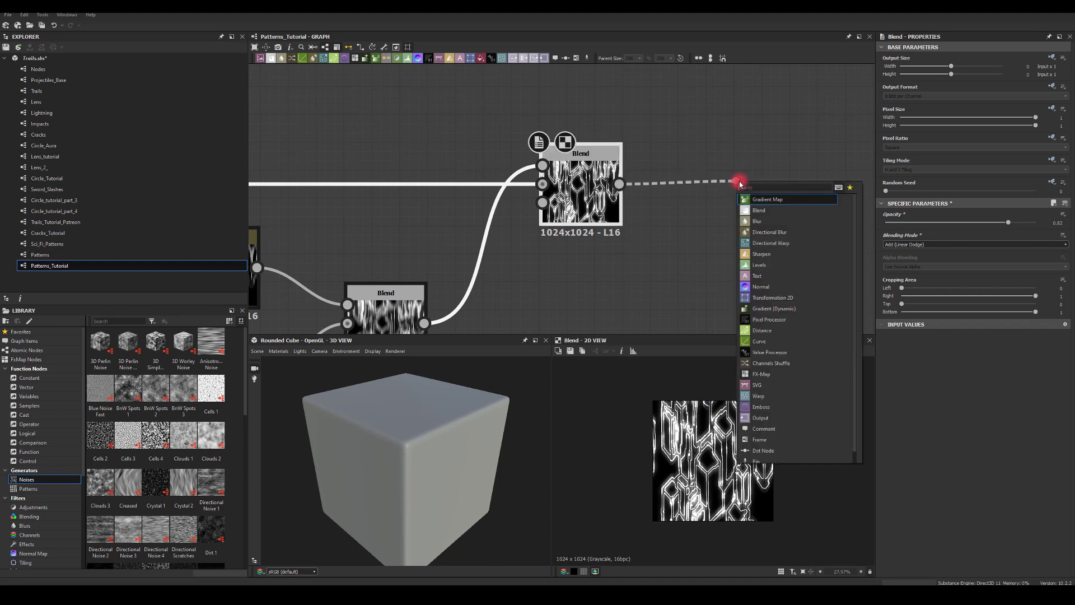
click(764, 199)
Add a gradient key at about 0.84 in the Gradient Map and color it crimson red (R 255, G 0, B 27)
click(1043, 298)
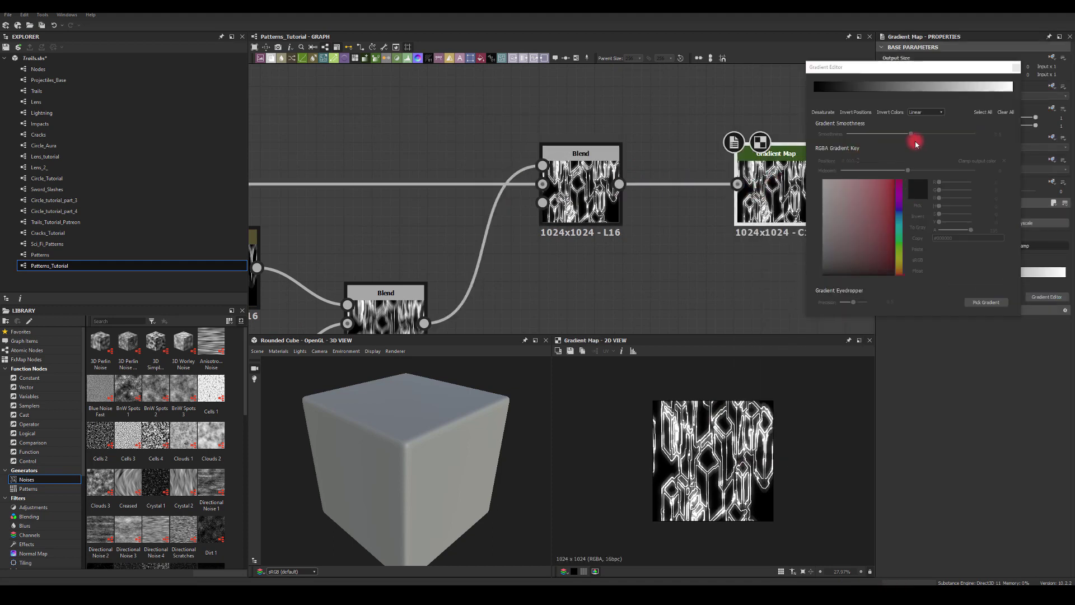
click(983, 92)
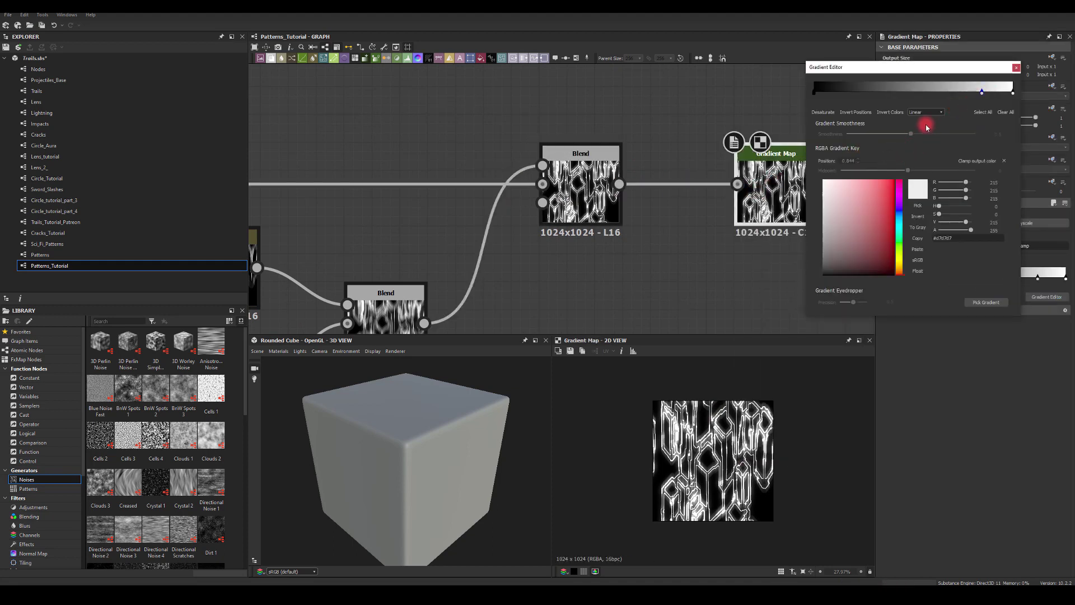
drag(890, 185, 897, 175)
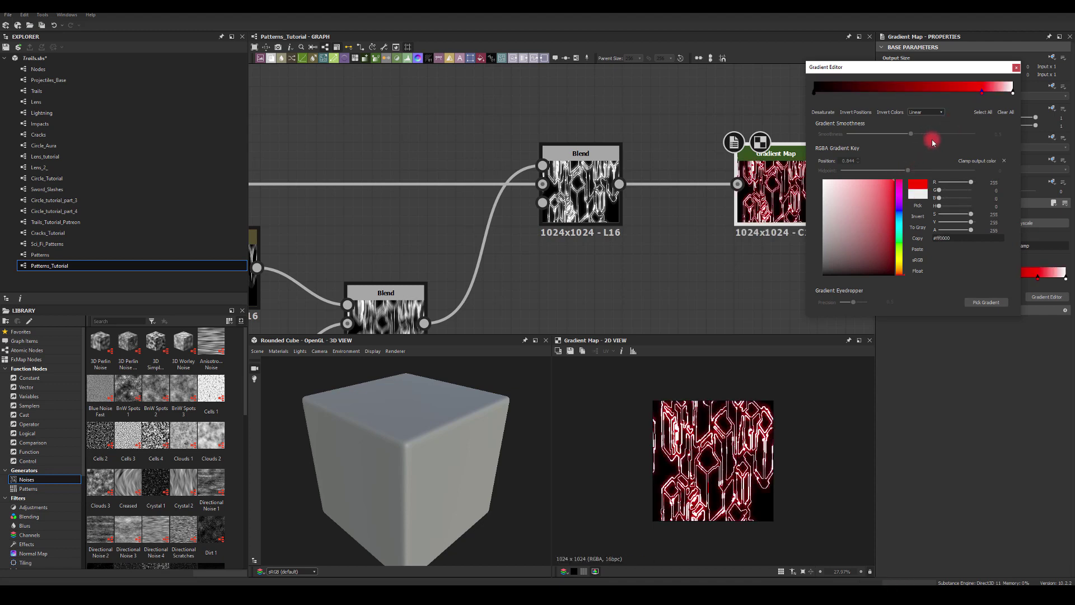
drag(899, 263, 898, 272)
drag(894, 193, 896, 186)
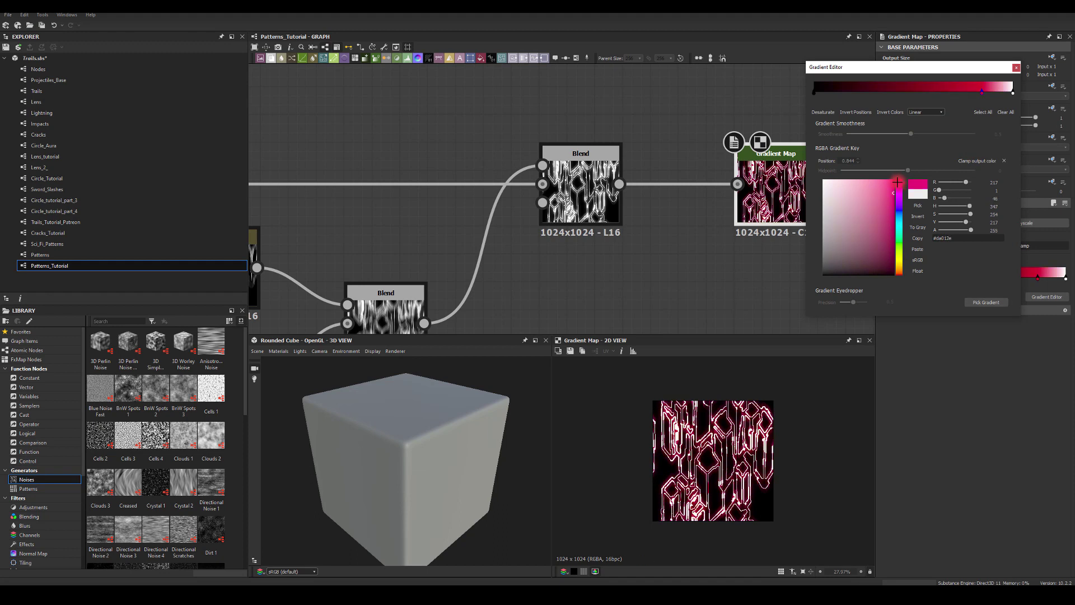
mouse_move(882, 194)
mouse_down()
mouse_move(907, 171)
mouse_move(899, 180)
mouse_up()
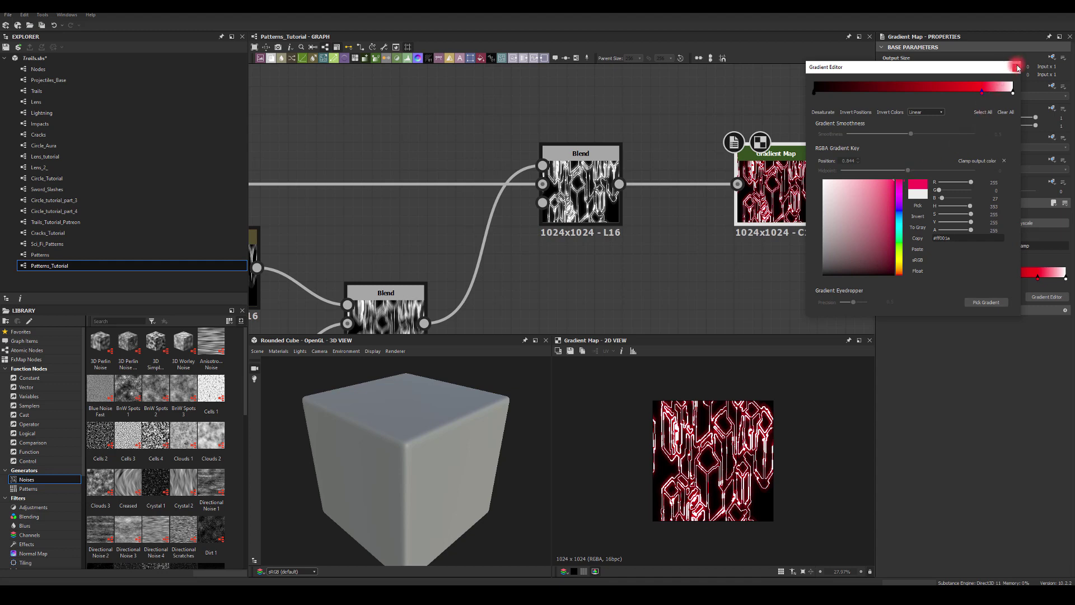
Move the crimson gradient key to a position of about 0.58 and close the gradient editor
drag(984, 93, 931, 107)
click(987, 88)
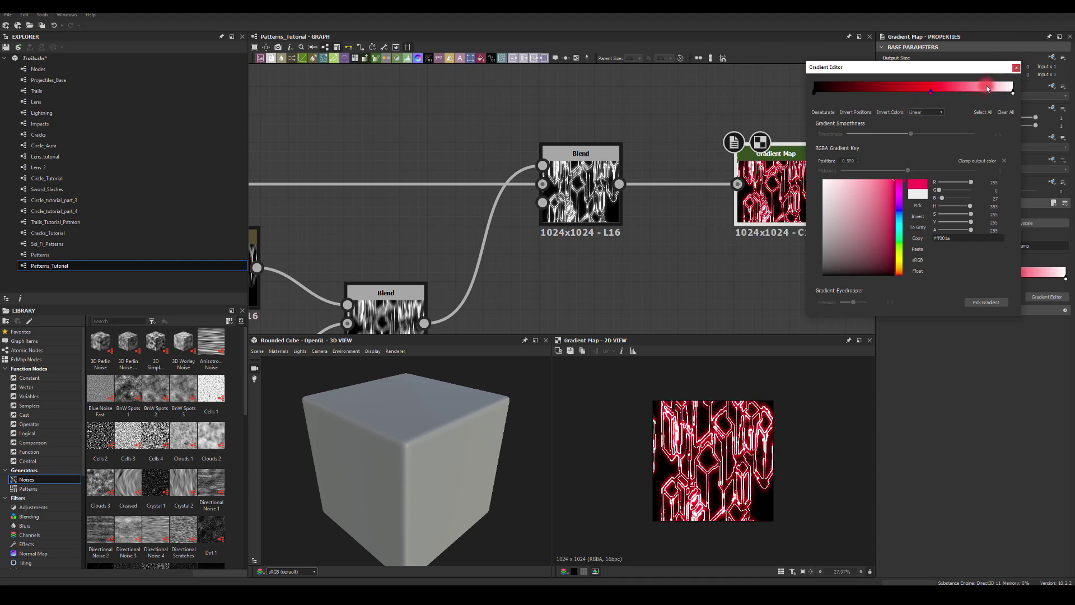
click(1016, 69)
Set the final Blend's opacity to about 0.58 and inspect the red glowing lines up close
click(611, 168)
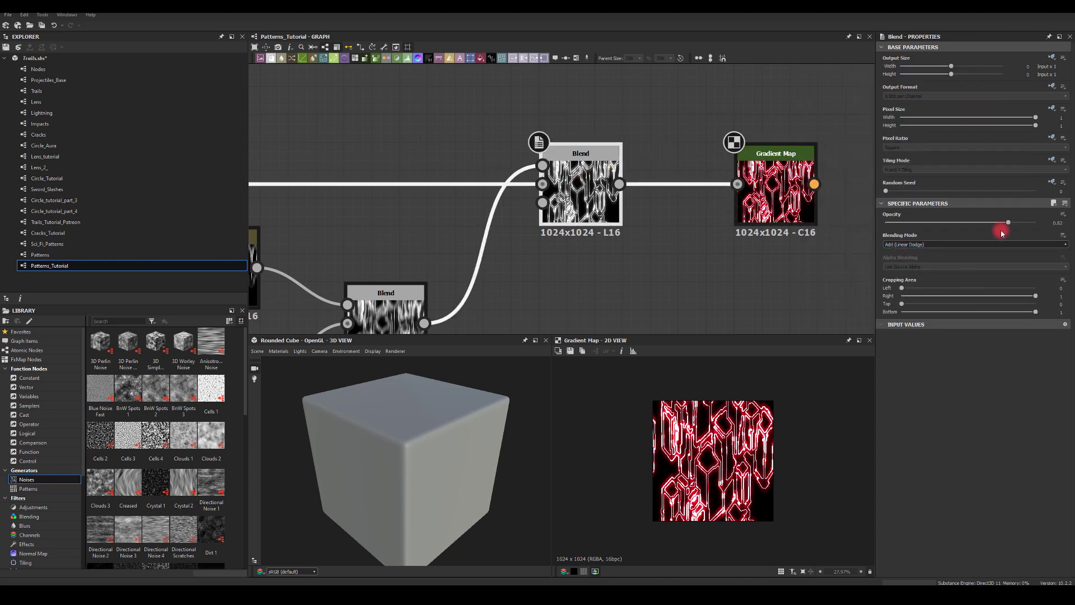
drag(1006, 223, 972, 230)
scroll(722, 458, up, 3)
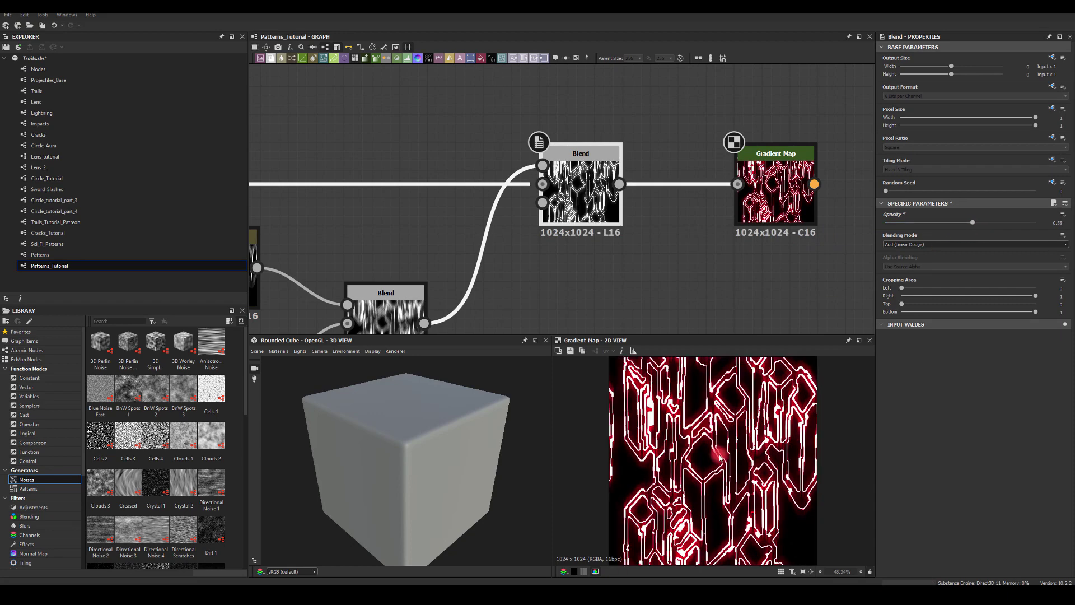
middle_drag(703, 251, 680, 208)
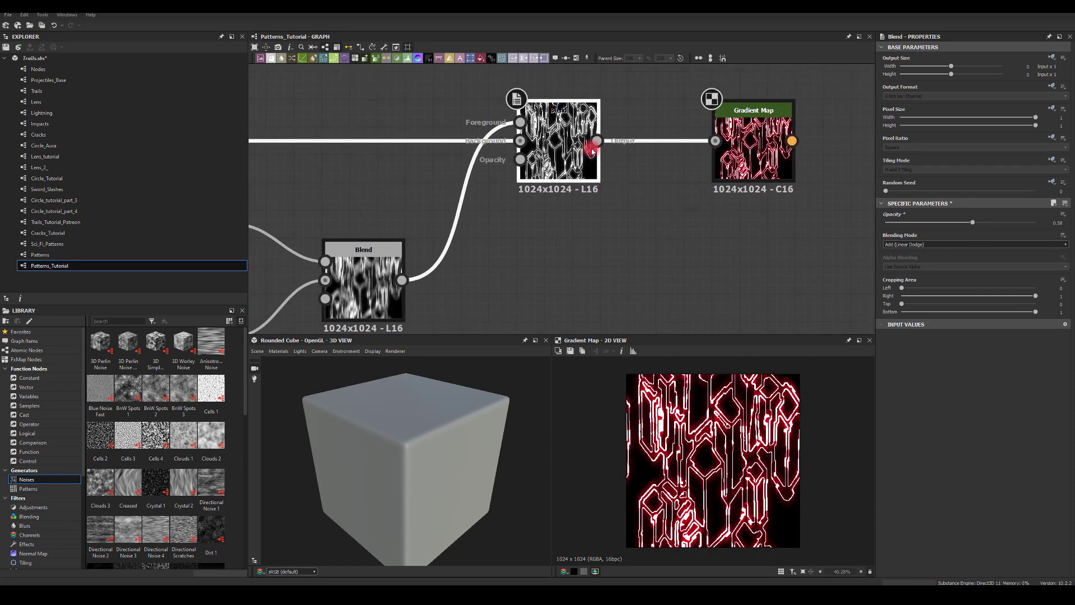
Insert a Blur HQ Grayscale node between the final Blend and the Gradient Map
drag(597, 140, 668, 246)
text(blur)
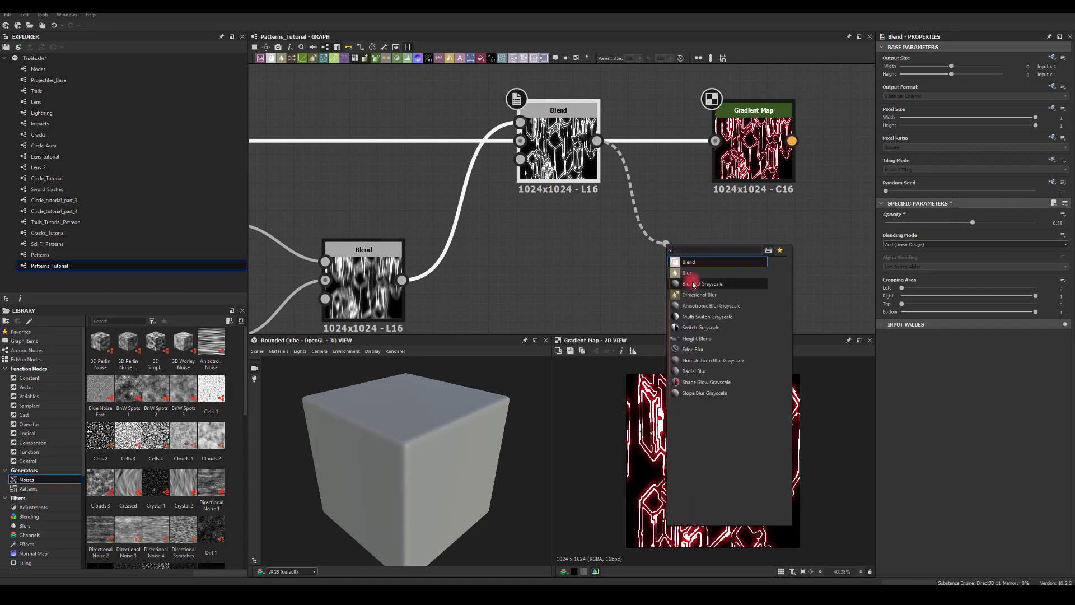
click(691, 283)
drag(736, 252, 710, 141)
double_click(828, 132)
Lower the new Blur HQ Grayscale node's intensity to 0.1 and raise its quality to 1
click(715, 141)
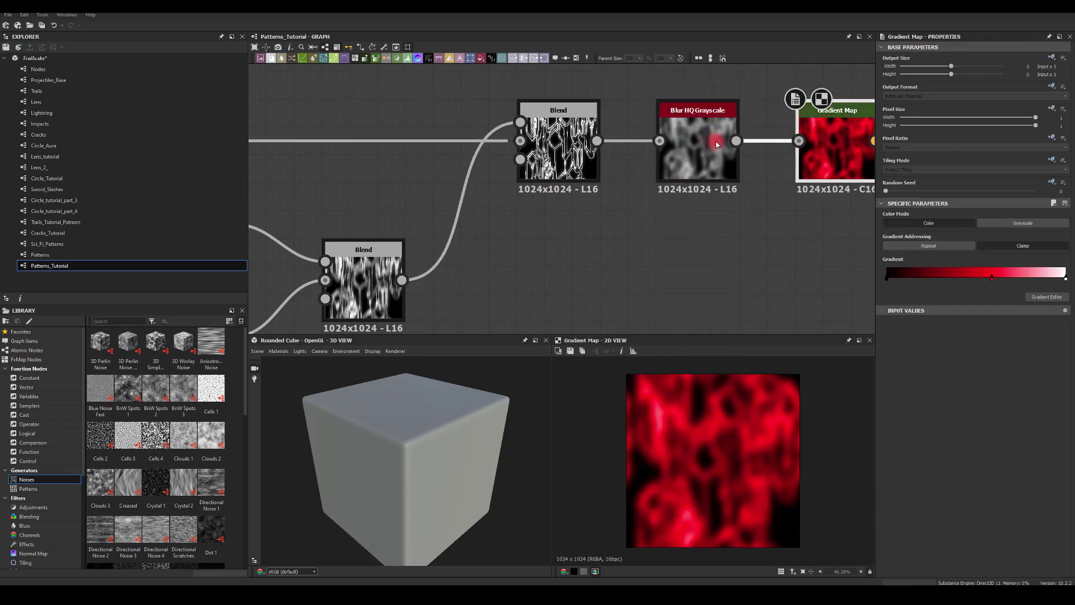
click(944, 375)
drag(966, 408, 892, 411)
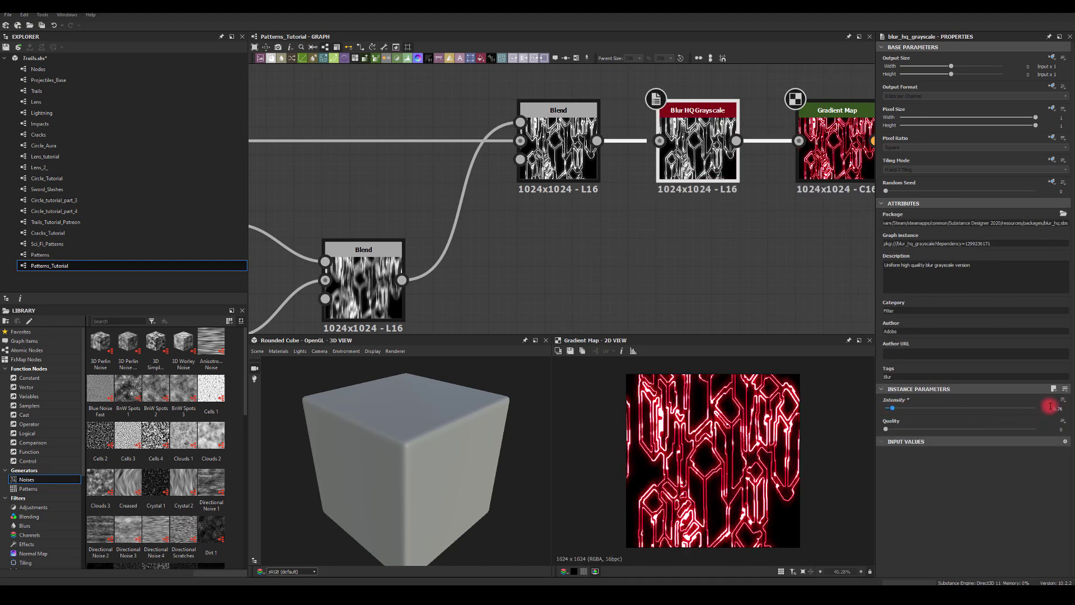
drag(1051, 406, 959, 413)
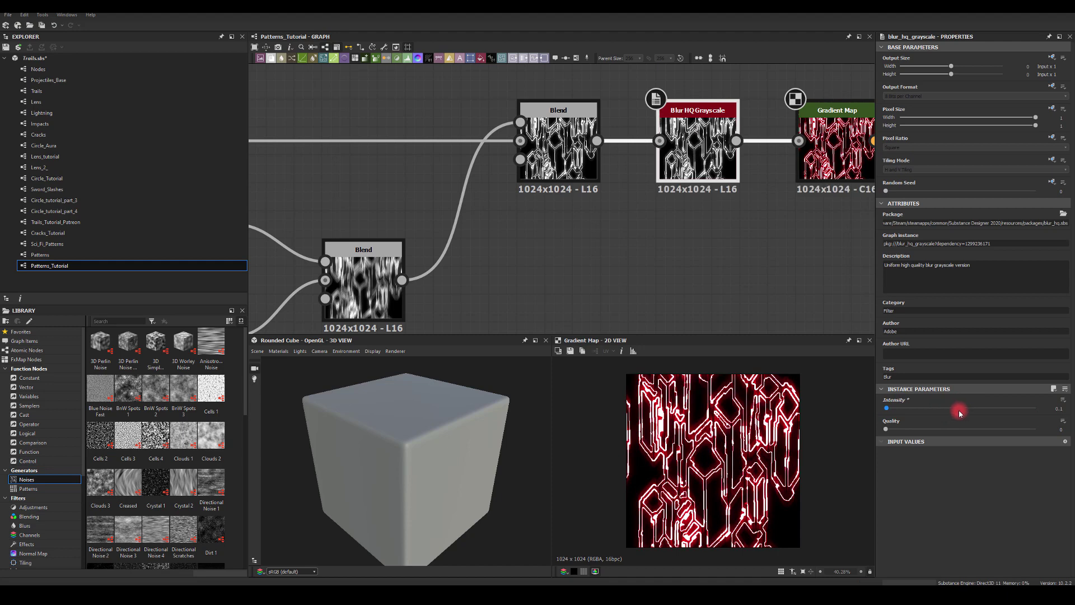
click(959, 429)
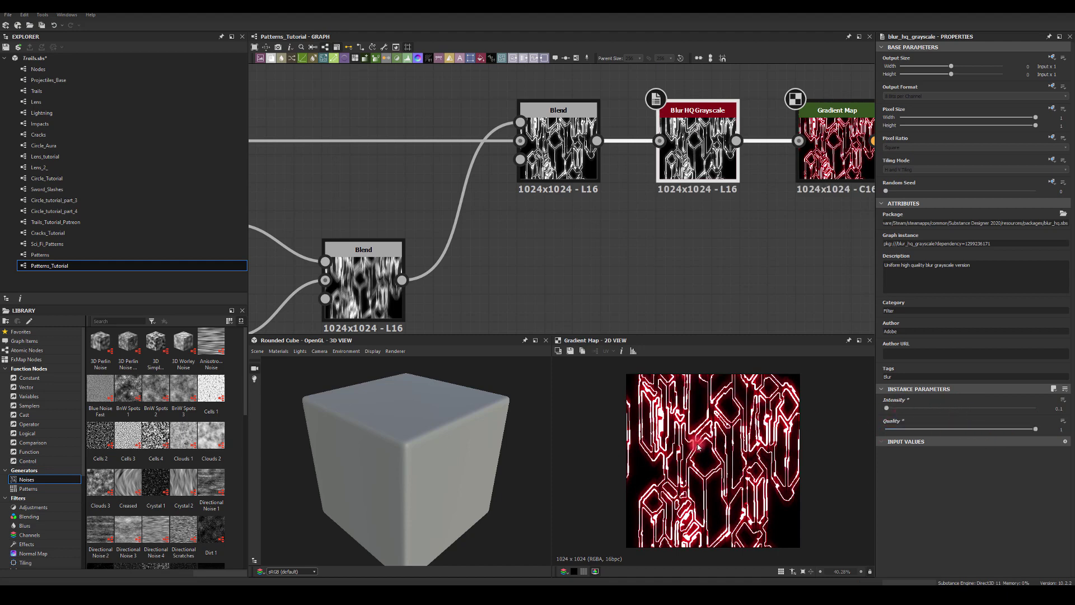
Set the final Blur HQ Grayscale node's intensity to 0.3 and inspect the softened red lines at different magnifications
drag(1069, 411, 882, 424)
text(.)
text(.3)
key(Return)
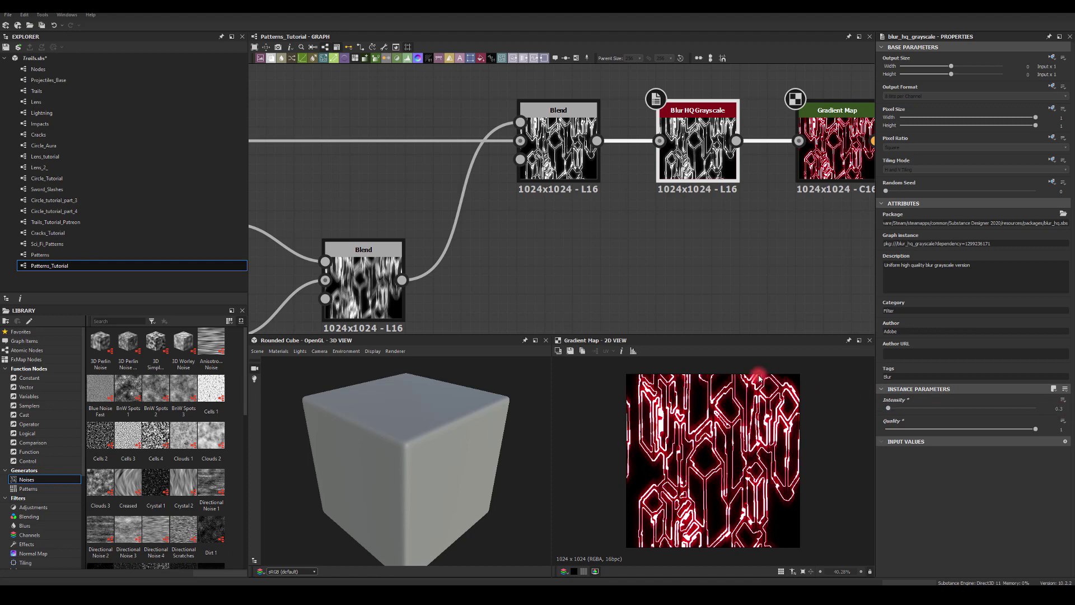
scroll(704, 453, down, 1)
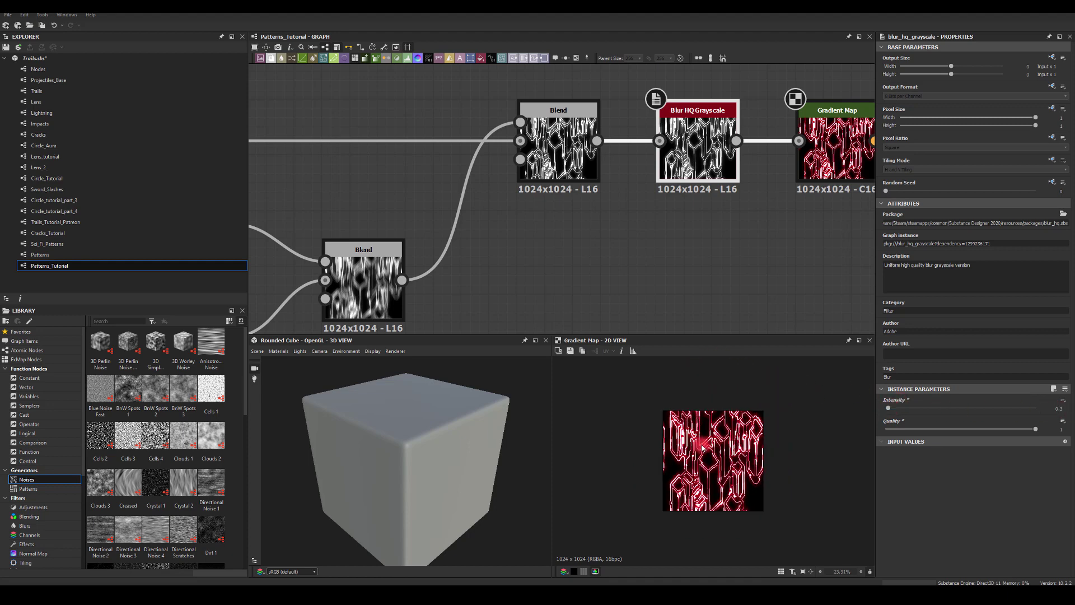
scroll(705, 454, up, 2)
scroll(705, 455, up, 1)
scroll(703, 452, down, 2)
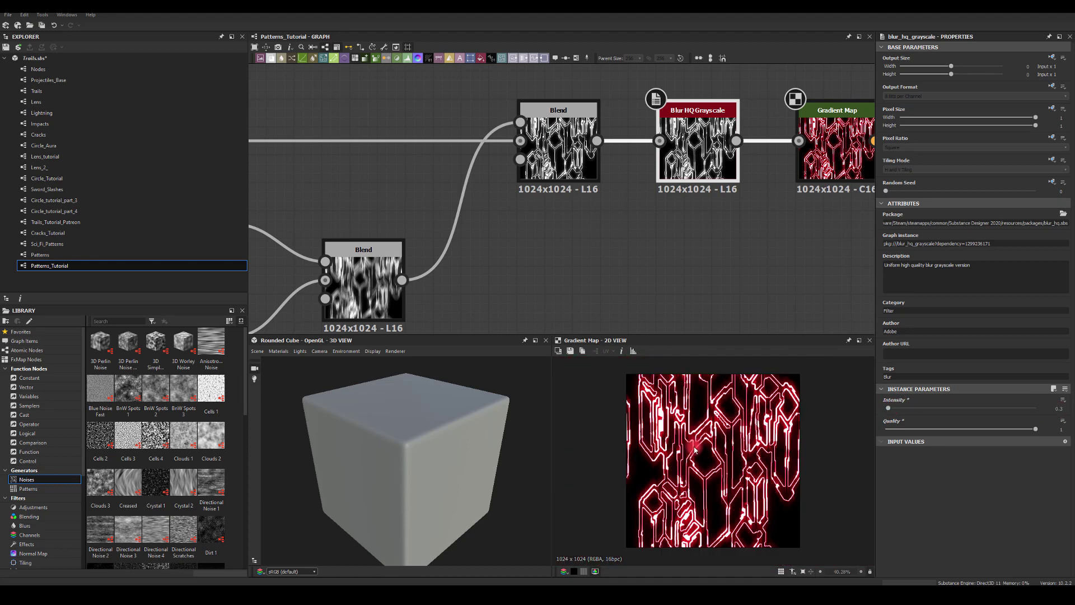
scroll(700, 450, down, 1)
scroll(699, 450, up, 1)
Set the Directional Blur node's angle to 125 degrees and inspect the slanted glow on the red lines
middle_drag(695, 239, 652, 230)
scroll(645, 232, down, 2)
middle_drag(551, 277, 731, 210)
middle_drag(583, 150, 553, 163)
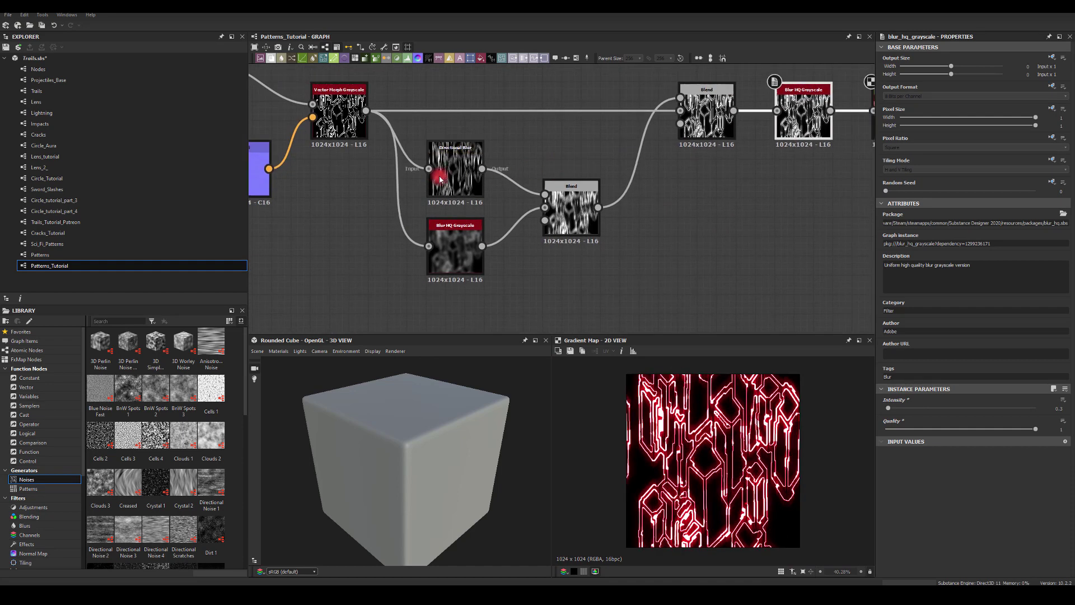
click(447, 163)
middle_drag(725, 237, 664, 247)
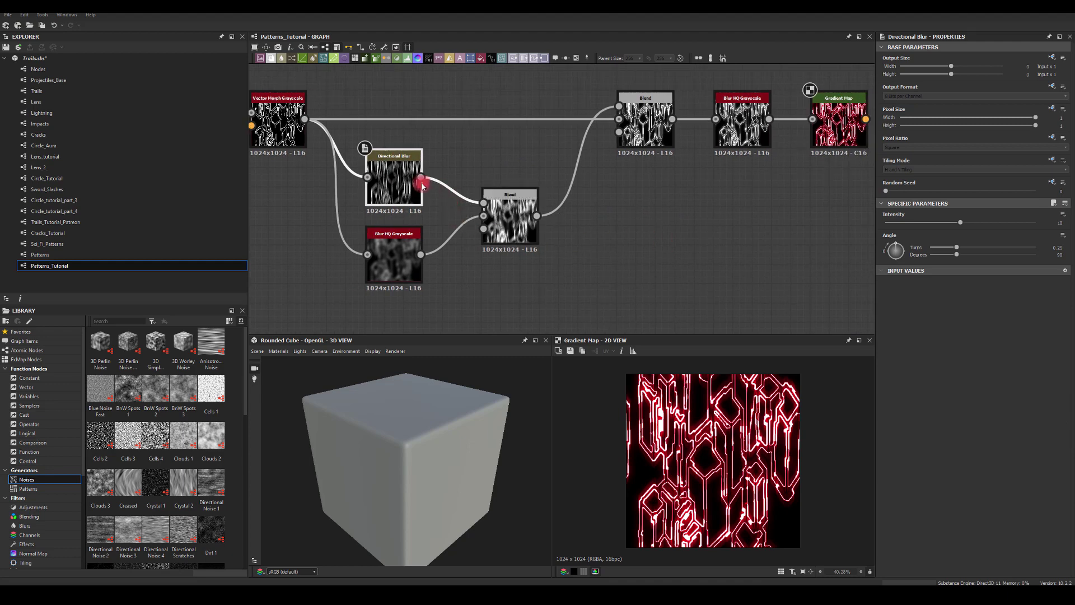
click(510, 167)
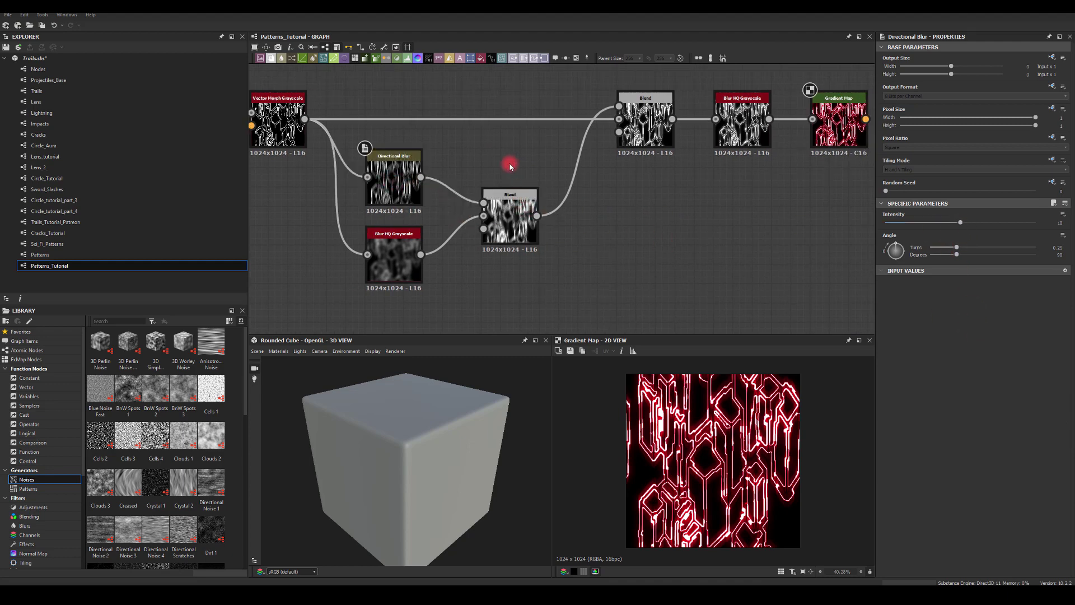
click(372, 171)
mouse_move(956, 254)
mouse_down()
mouse_move(922, 258)
mouse_move(973, 258)
mouse_up()
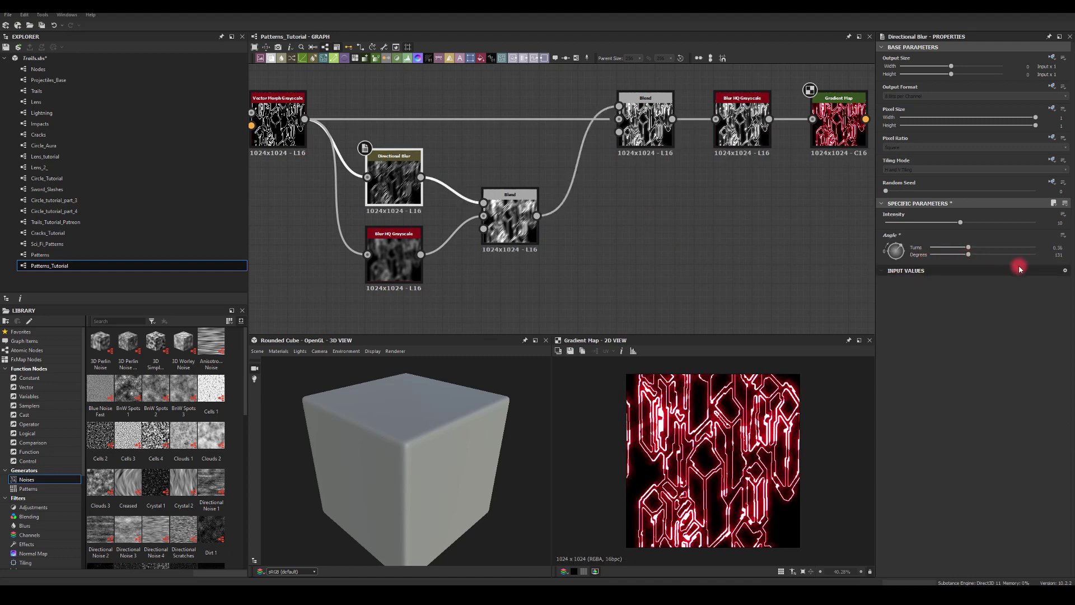
text(12)
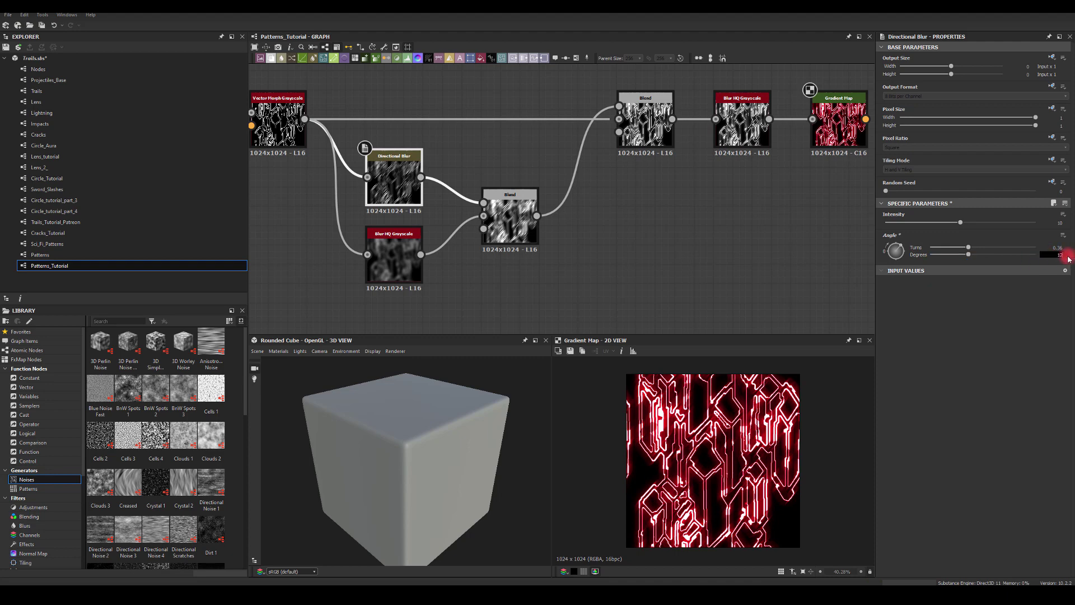
text(5)
key(Return)
click(751, 235)
scroll(716, 458, down, 5)
scroll(708, 458, up, 8)
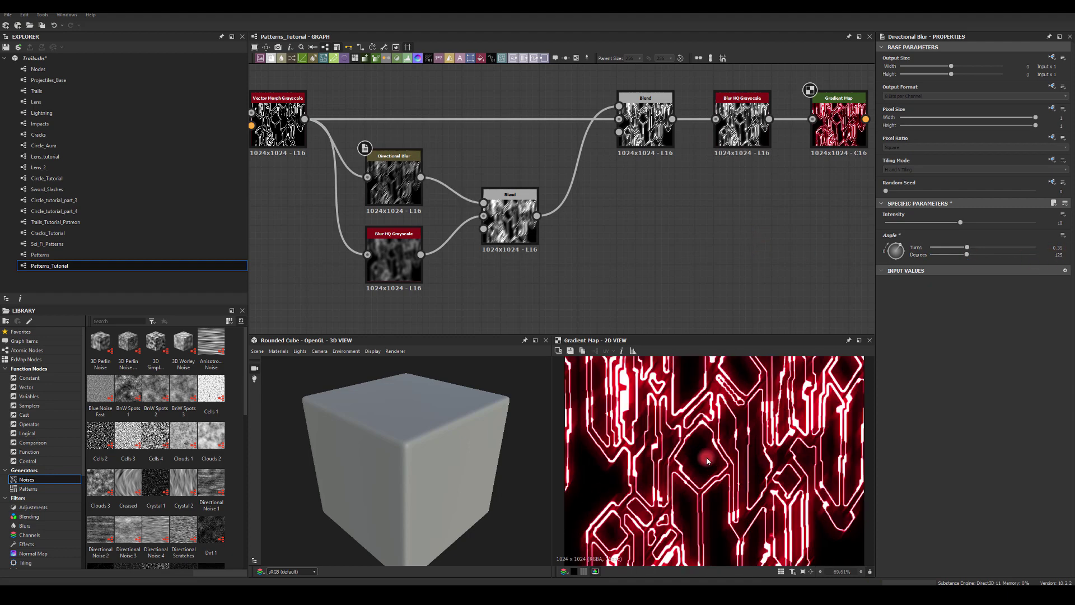
scroll(707, 460, down, 3)
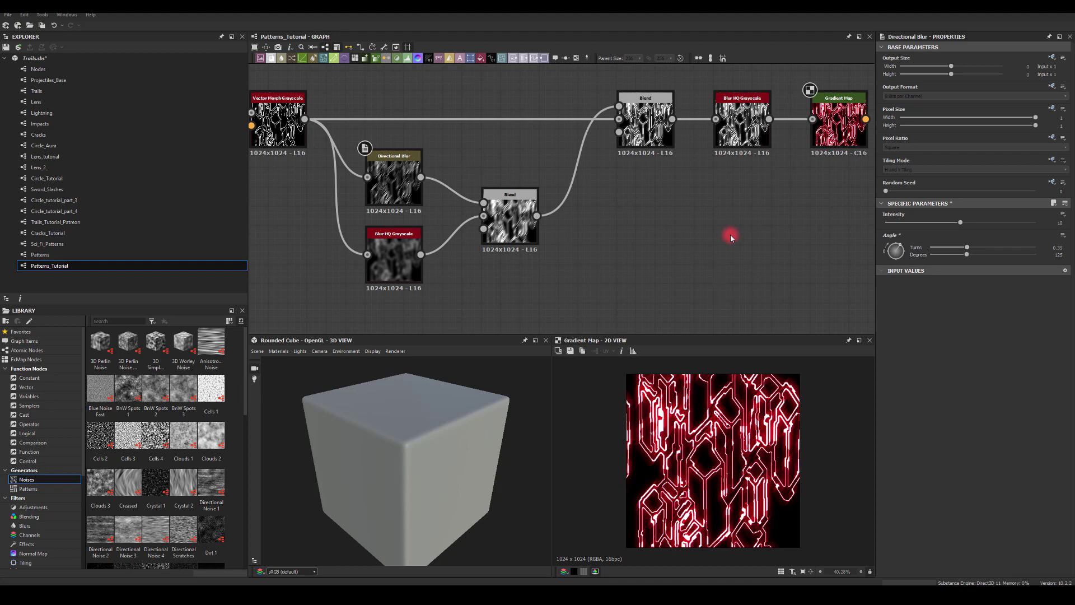
Add a Transformation 2D node fed by the Gradient Map's output
middle_drag(730, 237, 622, 245)
middle_drag(772, 207, 678, 234)
drag(648, 180, 713, 175)
text(tr)
click(738, 192)
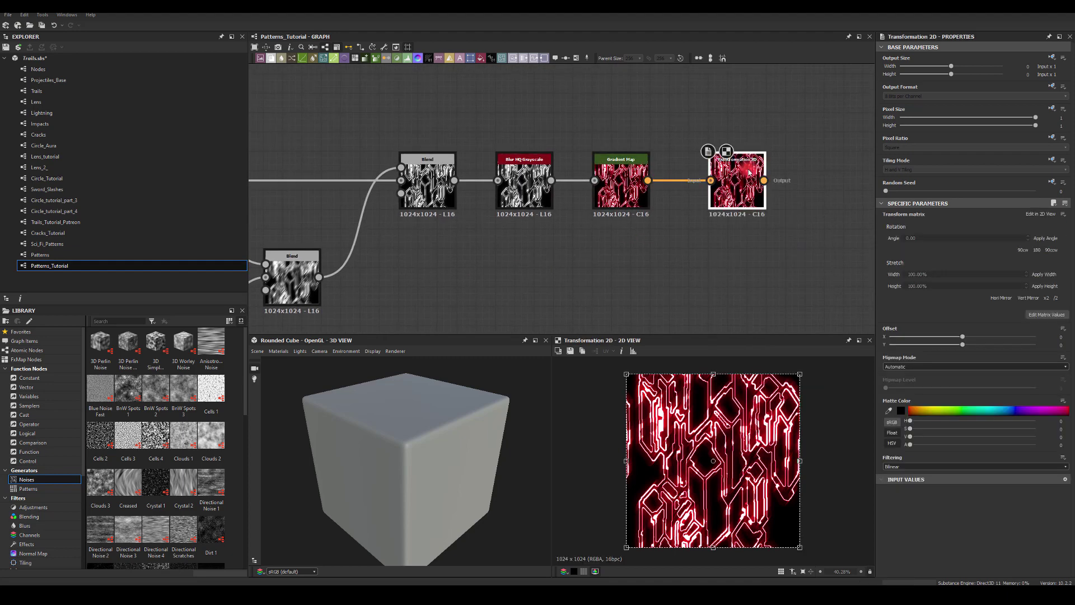
Rotate the pattern by 45 degrees in the Transformation 2D node
click(923, 240)
text(45)
key(Return)
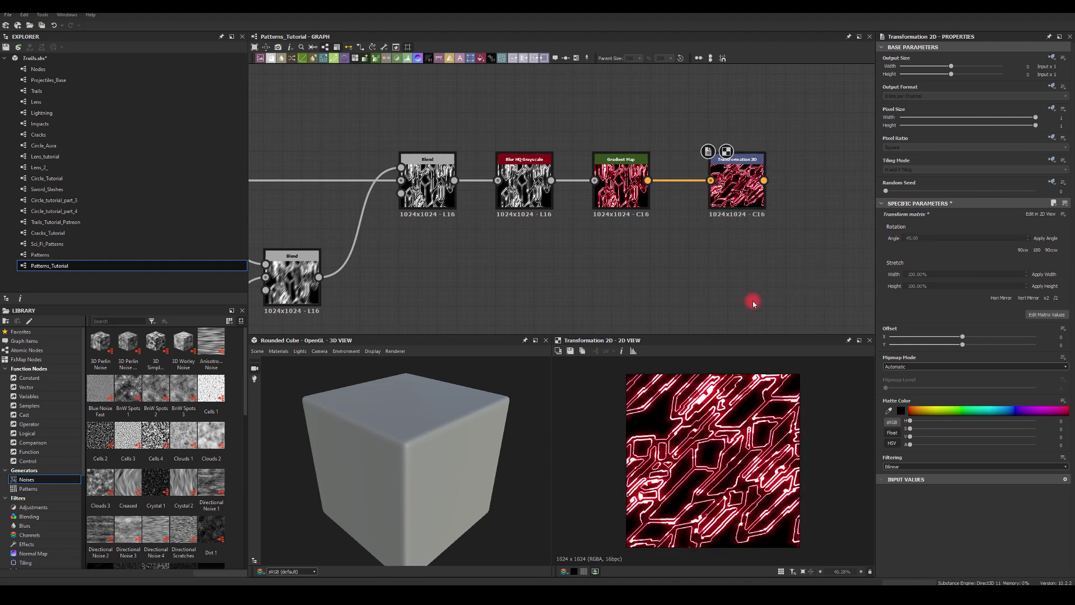